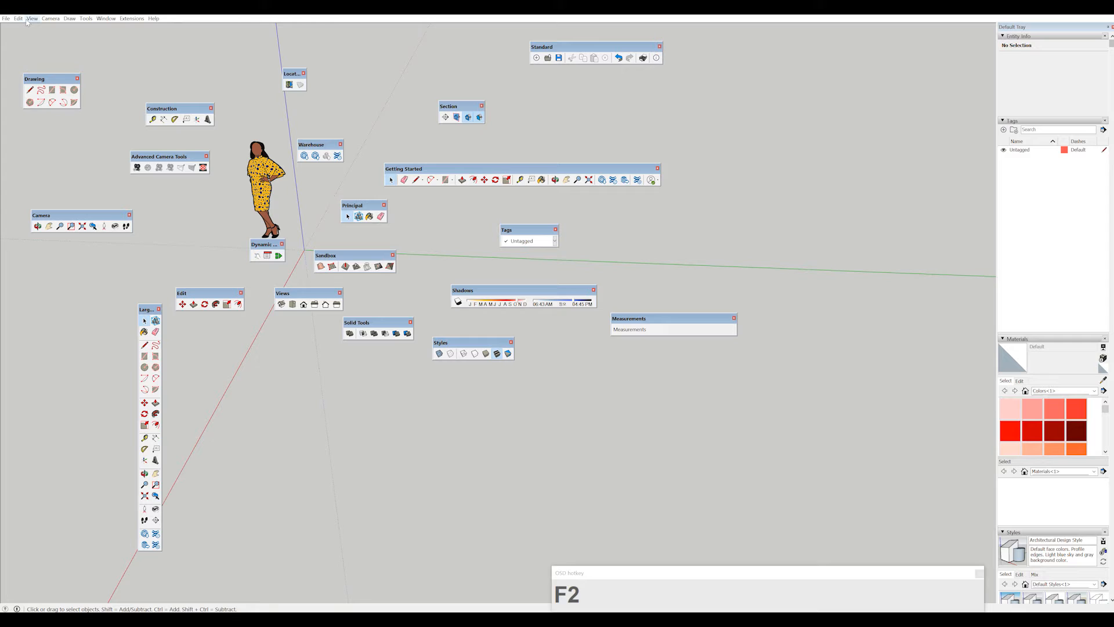
# Examine the list of available toolbars in the toolbar settings, then close the dialog.
pyautogui.click(31, 19)
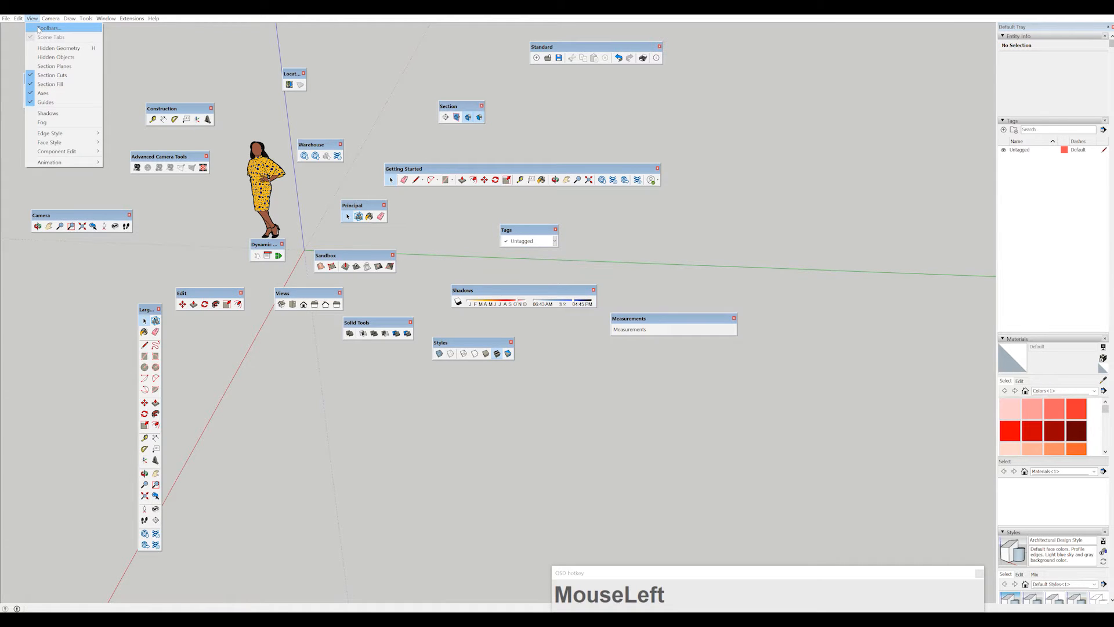
pyautogui.click(47, 27)
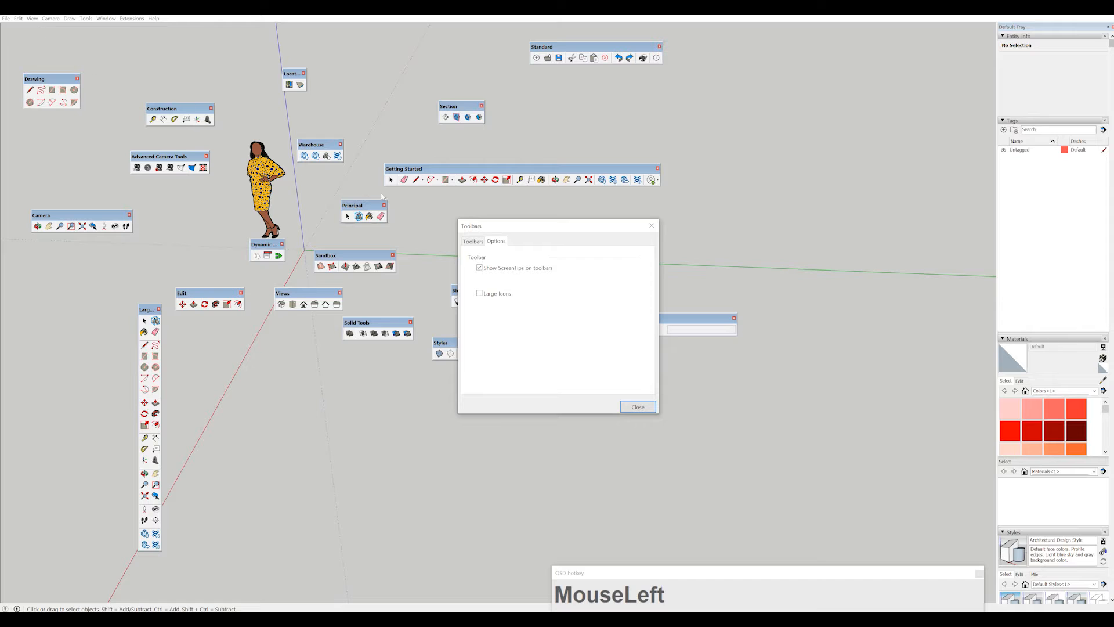
pyautogui.click(473, 240)
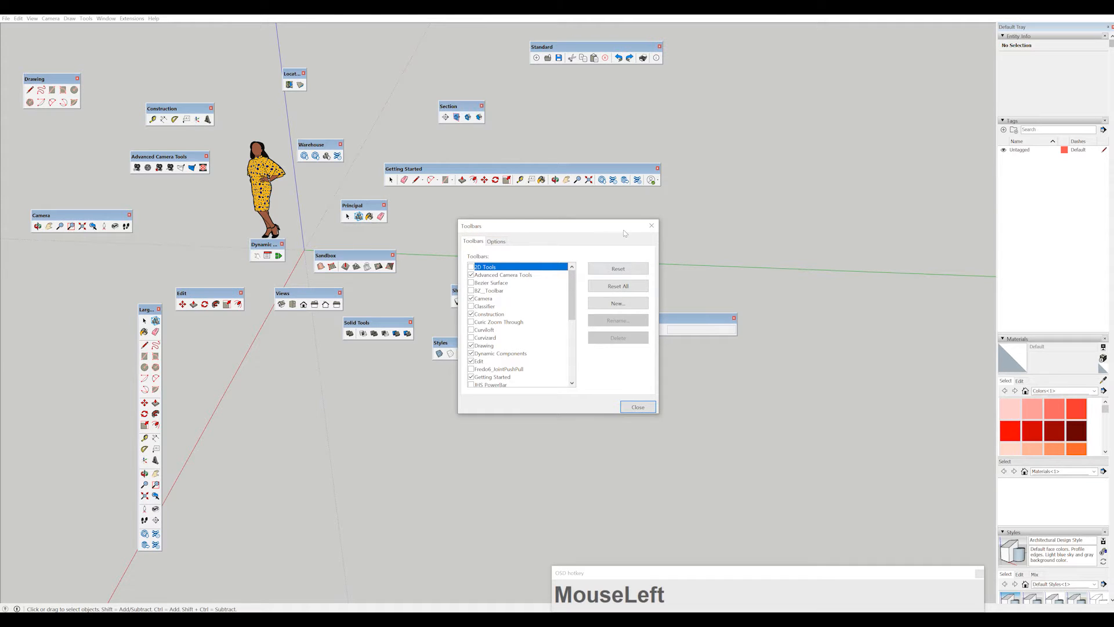
pyautogui.moveTo(625, 229); pyautogui.dragTo(611, 310)
pyautogui.click(638, 306)
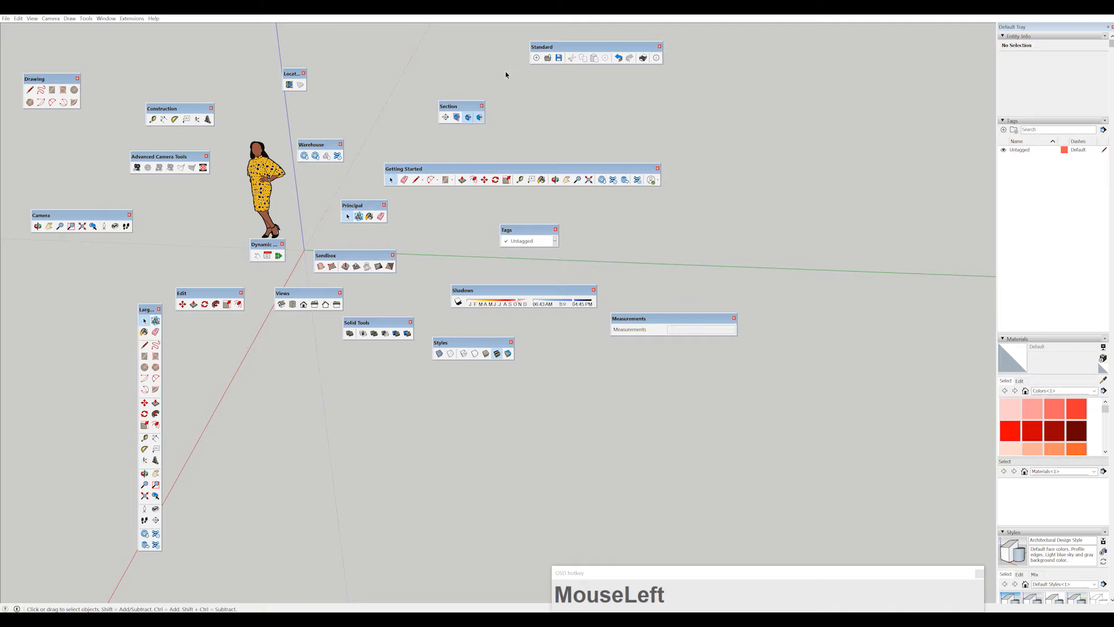
# Spread out the floating Getting Started, Tags, Shadows, Sandbox, Principal and Warehouse toolbars over the drawing area.
pyautogui.moveTo(481, 169); pyautogui.dragTo(563, 144)
pyautogui.moveTo(529, 235); pyautogui.dragTo(574, 192)
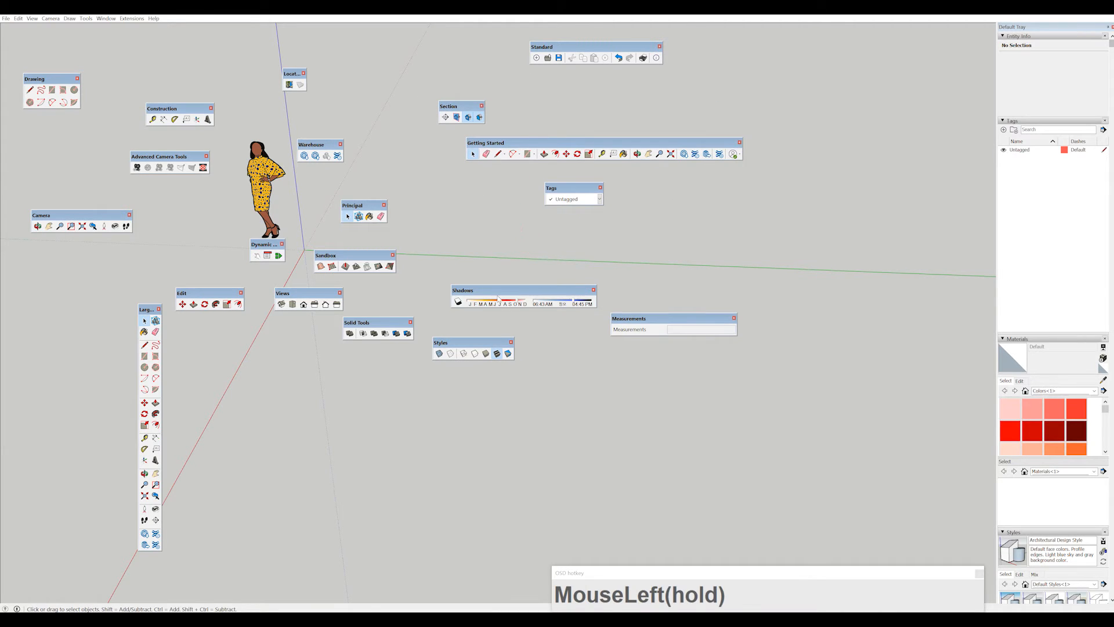
pyautogui.moveTo(500, 292); pyautogui.dragTo(565, 245)
pyautogui.moveTo(348, 255); pyautogui.dragTo(441, 231)
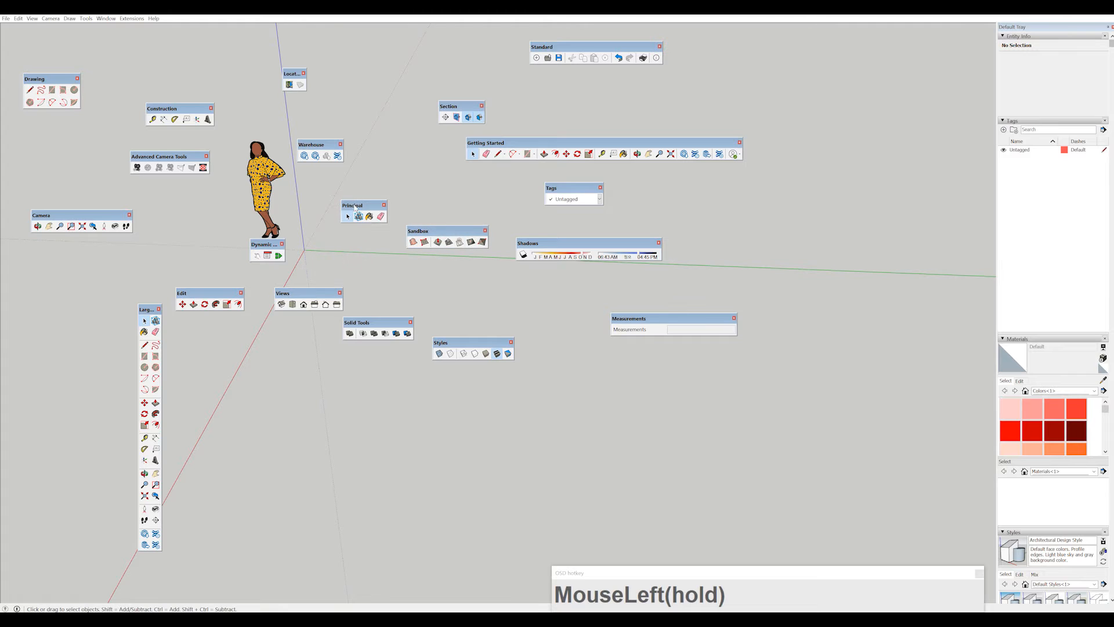
pyautogui.moveTo(360, 205); pyautogui.dragTo(386, 183)
pyautogui.moveTo(320, 142); pyautogui.dragTo(351, 139)
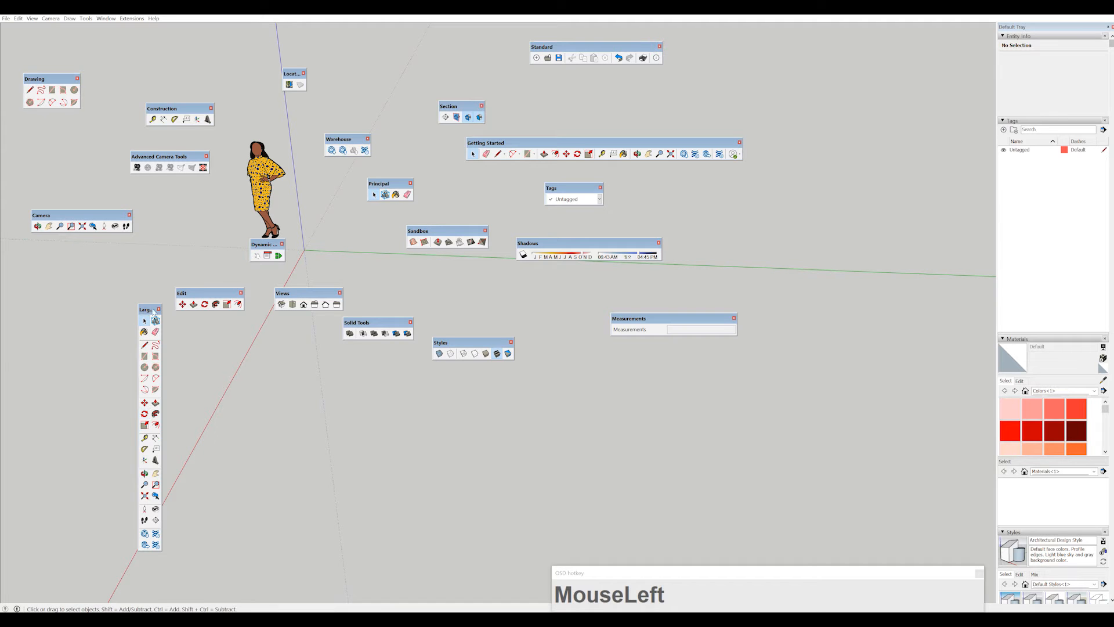
# Dock the Large Tool Set vertically along the drawing area's left edge and the Standard toolbar along its upper edge.
pyautogui.moveTo(148, 311); pyautogui.dragTo(13, 47)
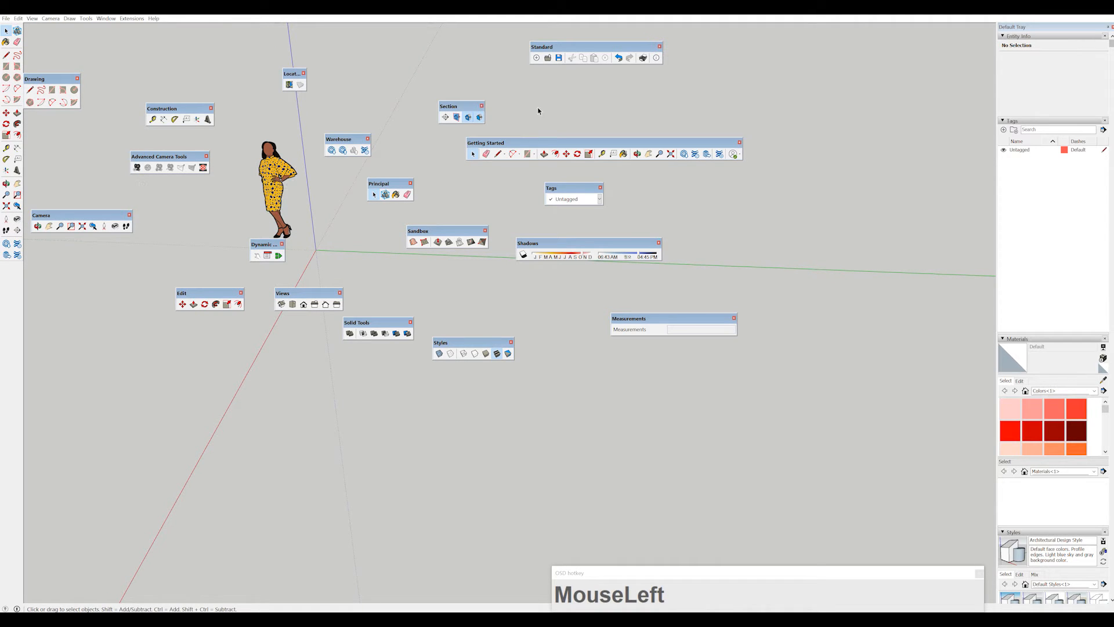
pyautogui.moveTo(565, 49); pyautogui.dragTo(29, 32)
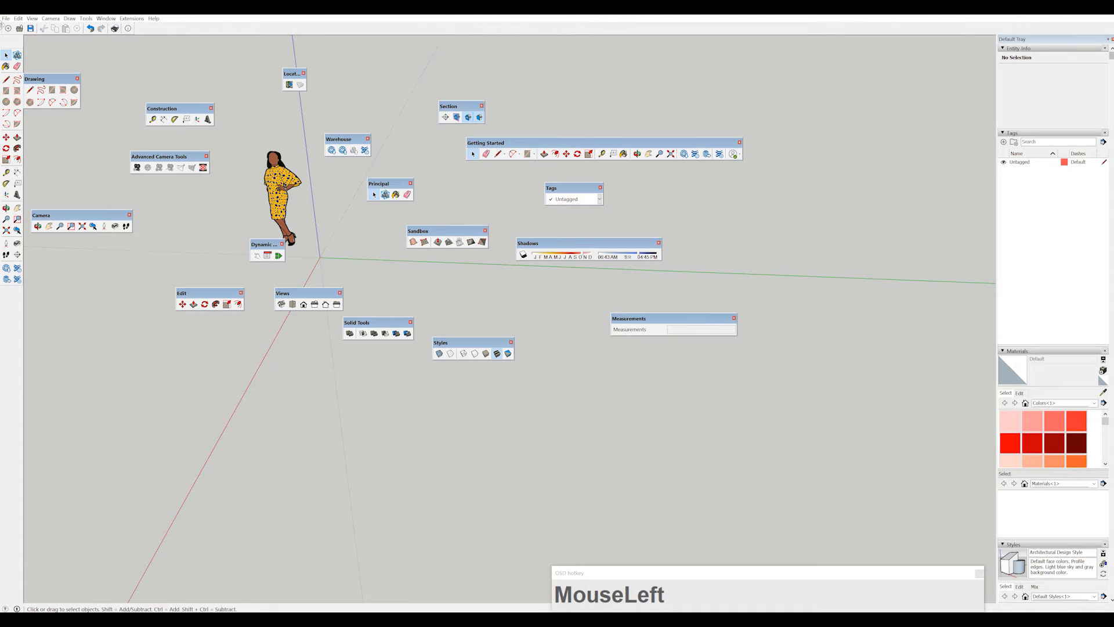
pyautogui.moveTo(2, 25); pyautogui.dragTo(231, 120)
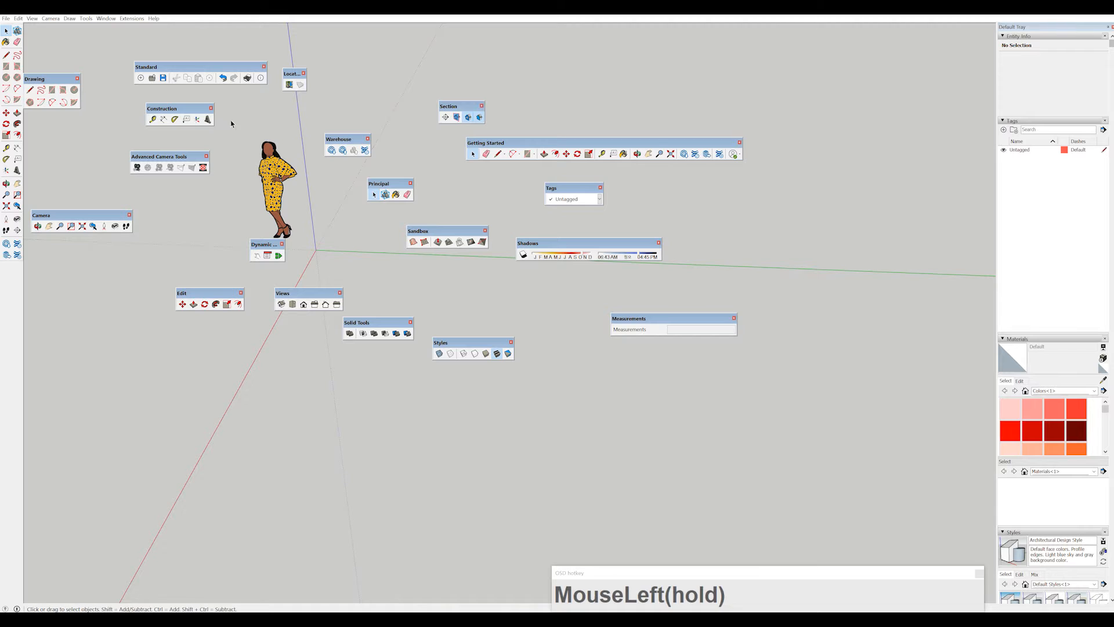
pyautogui.moveTo(204, 67); pyautogui.dragTo(2, 21)
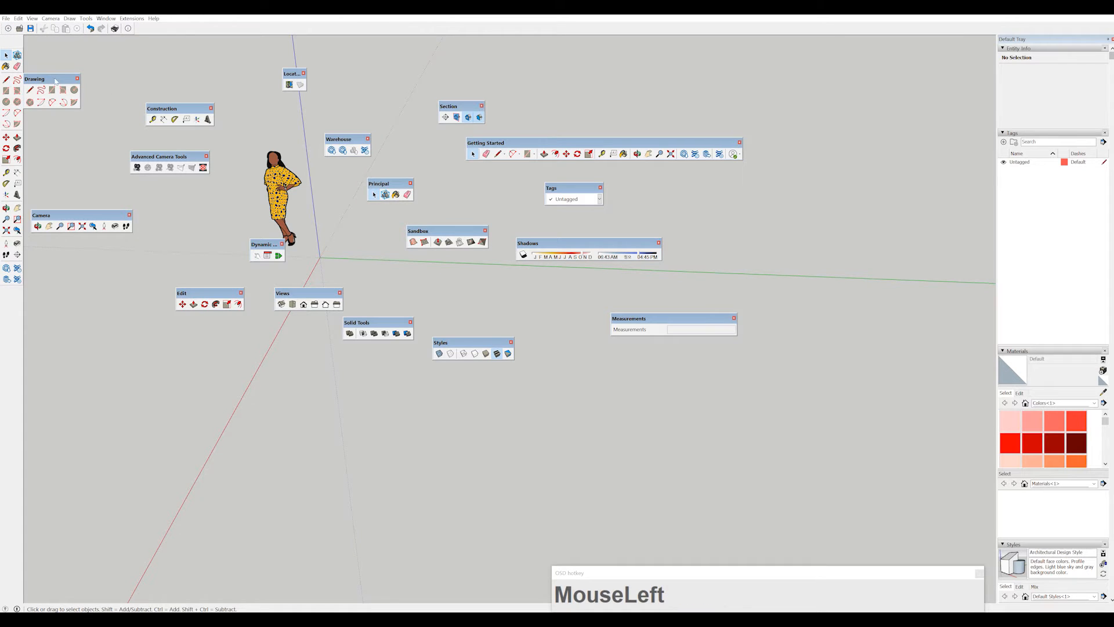
# Arrange the floating Drawing, Edit, Construction and Camera toolbars beside the docked Large Tool Set, and shift the Views toolbar slightly.
pyautogui.moveTo(55, 81); pyautogui.dragTo(78, 81)
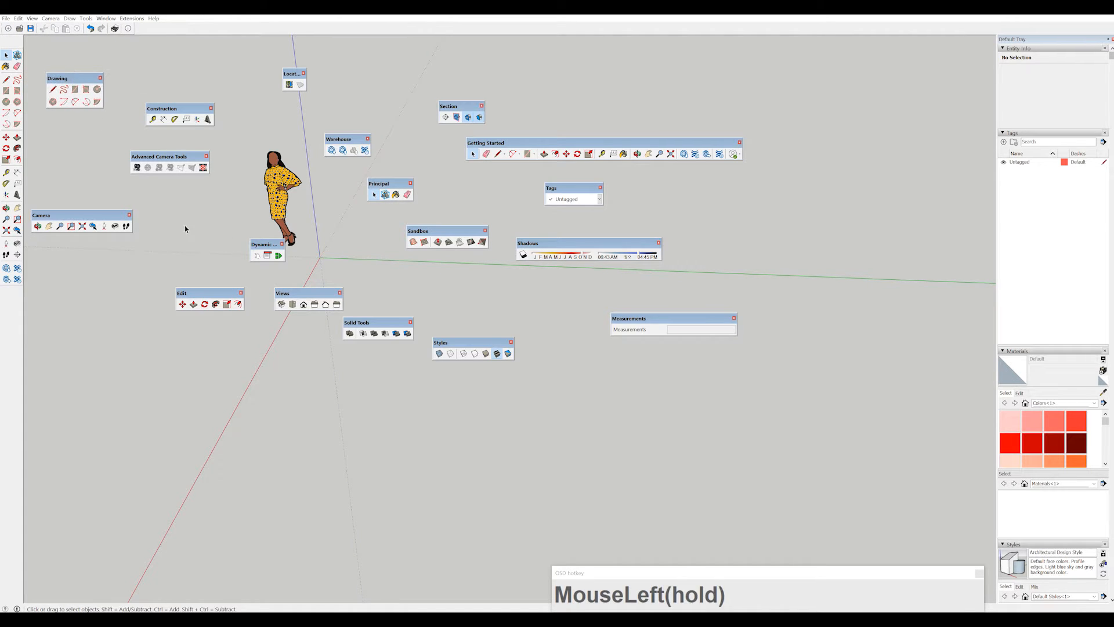
pyautogui.moveTo(107, 215)
pyautogui.mouseDown()
pyautogui.moveTo(151, 216)
pyautogui.moveTo(107, 213)
pyautogui.moveTo(108, 226)
pyautogui.mouseUp()
pyautogui.moveTo(308, 293); pyautogui.dragTo(328, 283)
pyautogui.moveTo(191, 293); pyautogui.dragTo(44, 145)
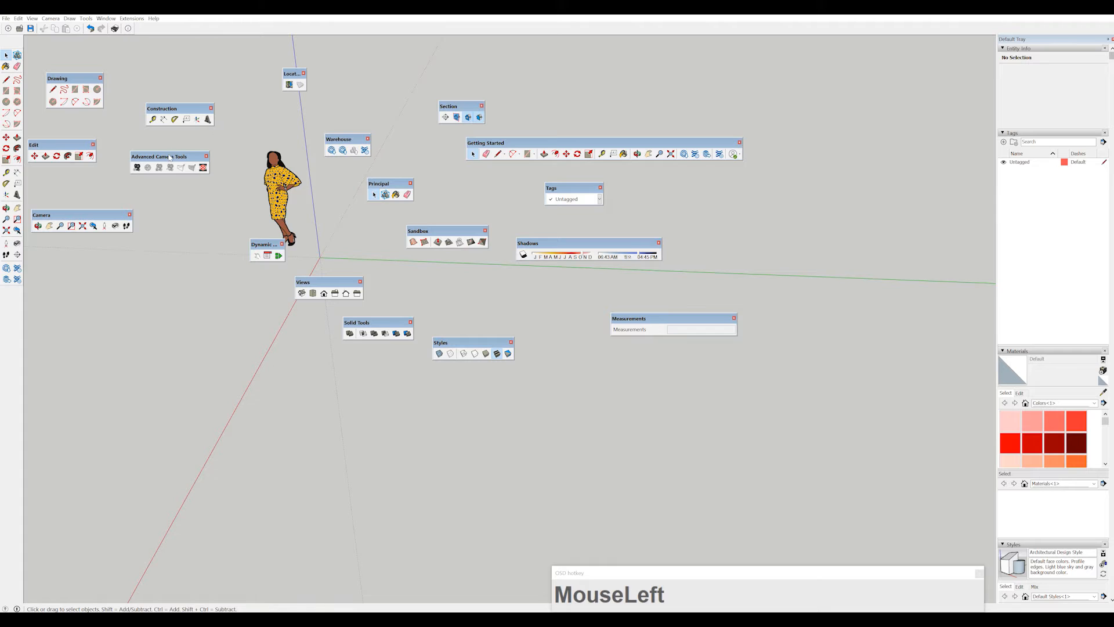
pyautogui.moveTo(180, 109)
pyautogui.mouseDown()
pyautogui.moveTo(150, 109)
pyautogui.moveTo(115, 173)
pyautogui.moveTo(67, 178)
pyautogui.mouseUp()
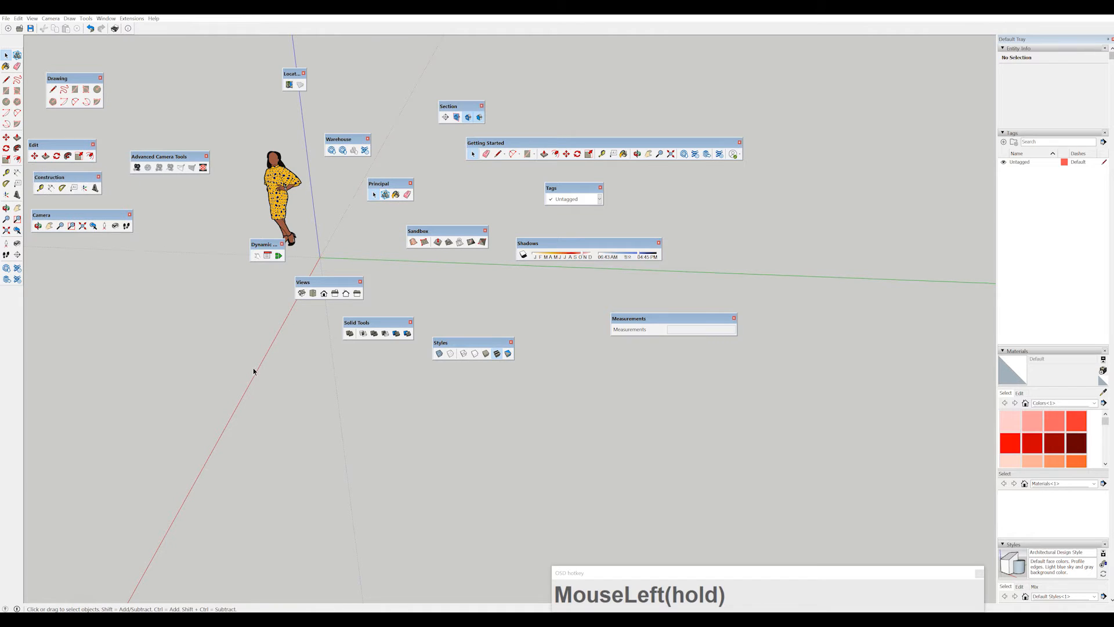
# Close the floating Drawing, Edit, Construction, Camera, Advanced Camera Tools and Dynamic Components toolbars.
pyautogui.click(100, 78)
pyautogui.click(92, 145)
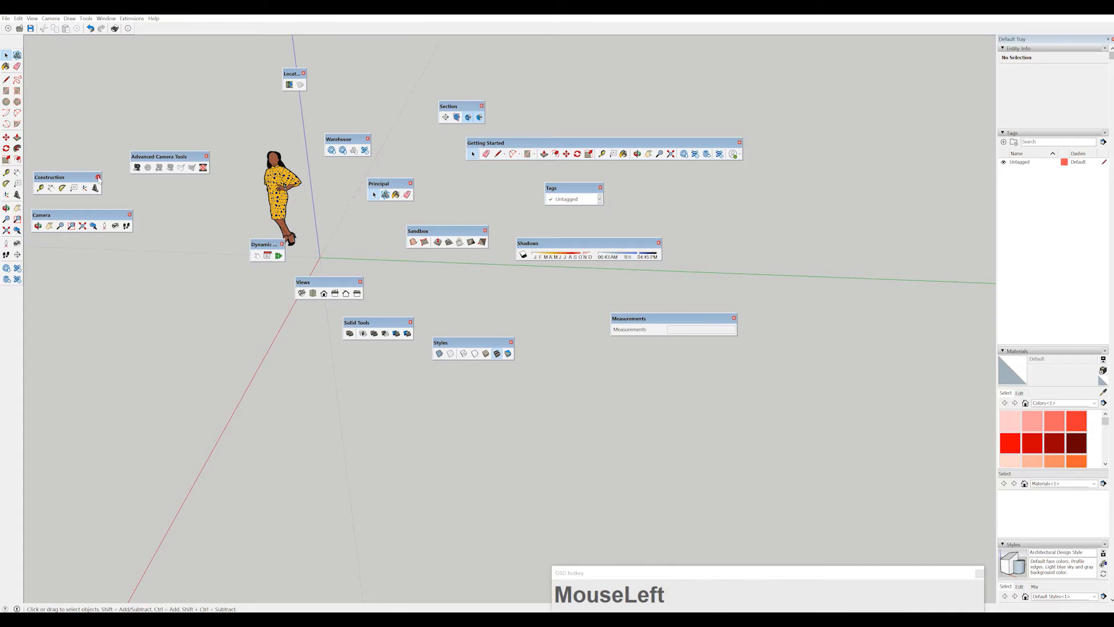
pyautogui.click(98, 178)
pyautogui.click(129, 215)
pyautogui.moveTo(167, 158); pyautogui.dragTo(125, 220)
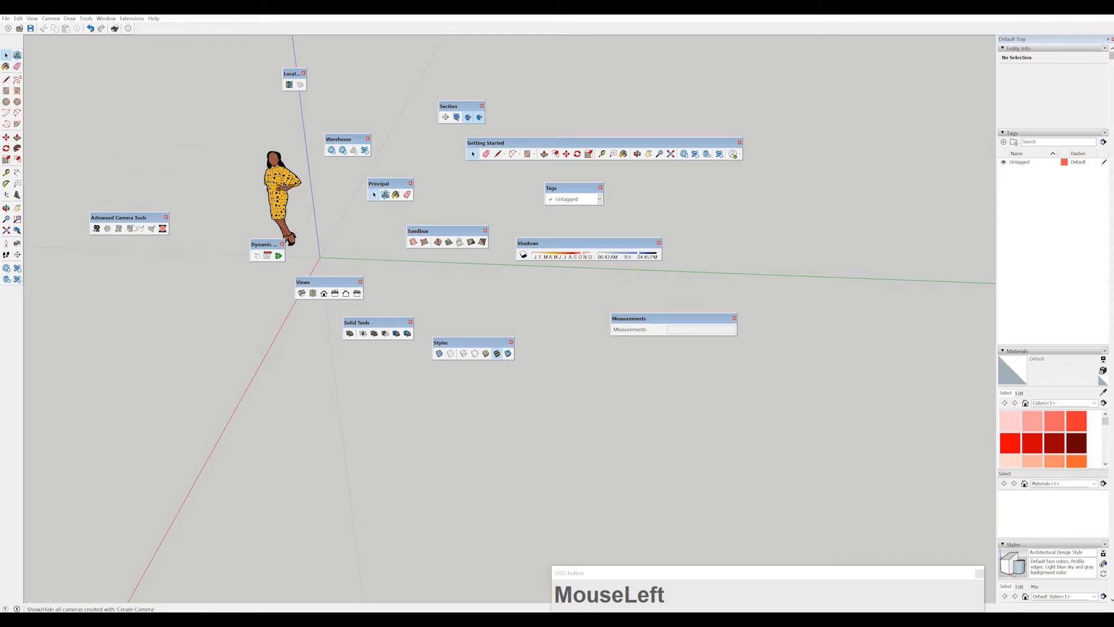
pyautogui.click(166, 218)
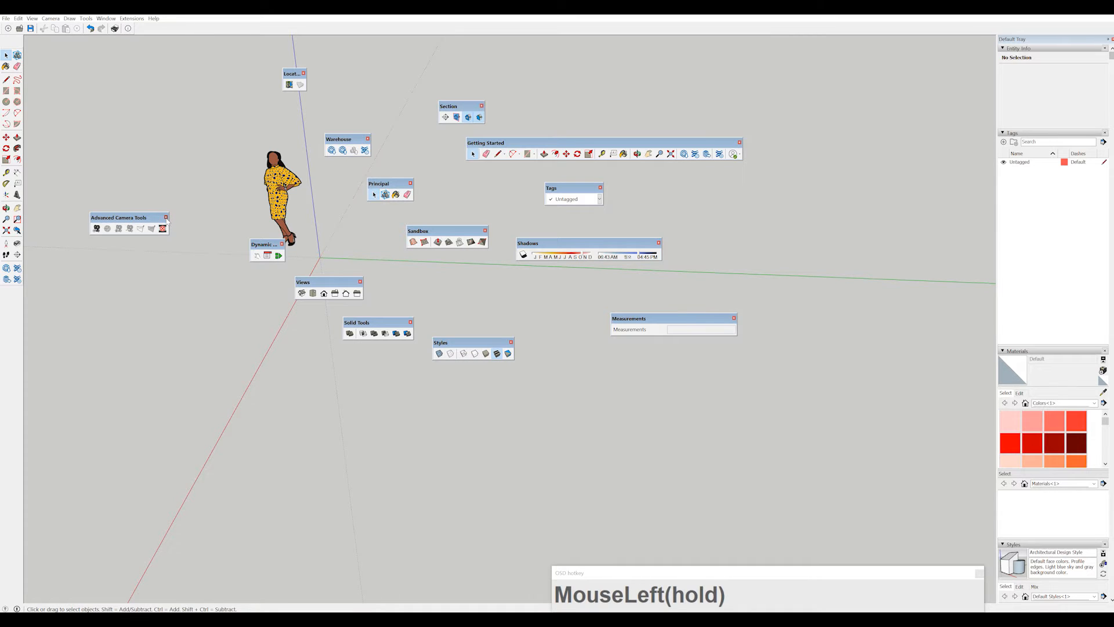
pyautogui.click(281, 244)
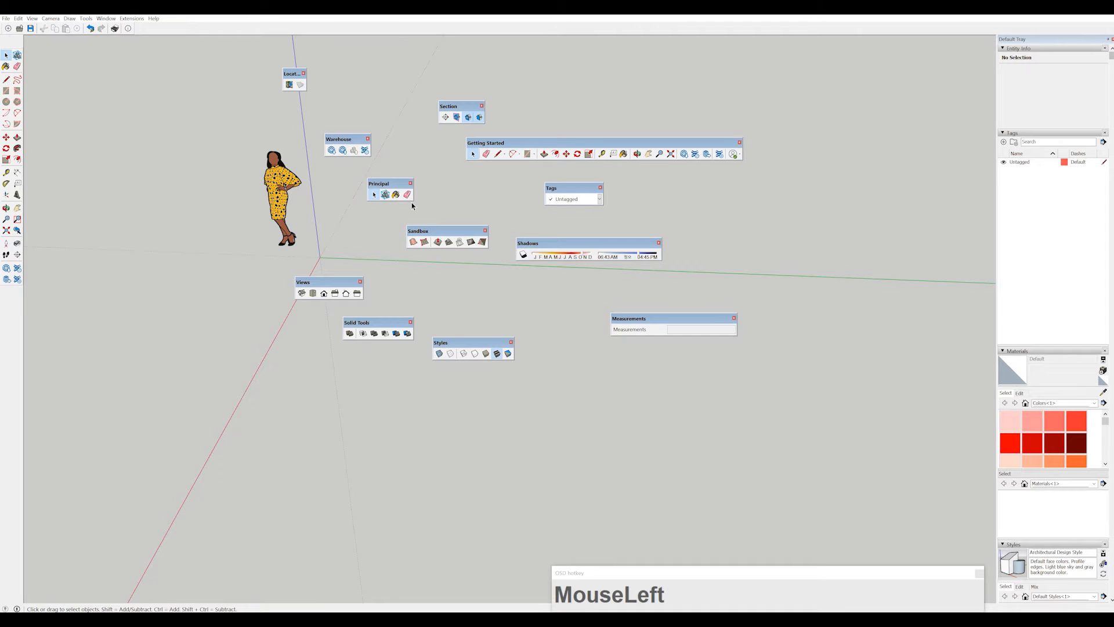
# Close the floating Warehouse, Location and Getting Started toolbars.
pyautogui.moveTo(338, 141); pyautogui.dragTo(322, 163)
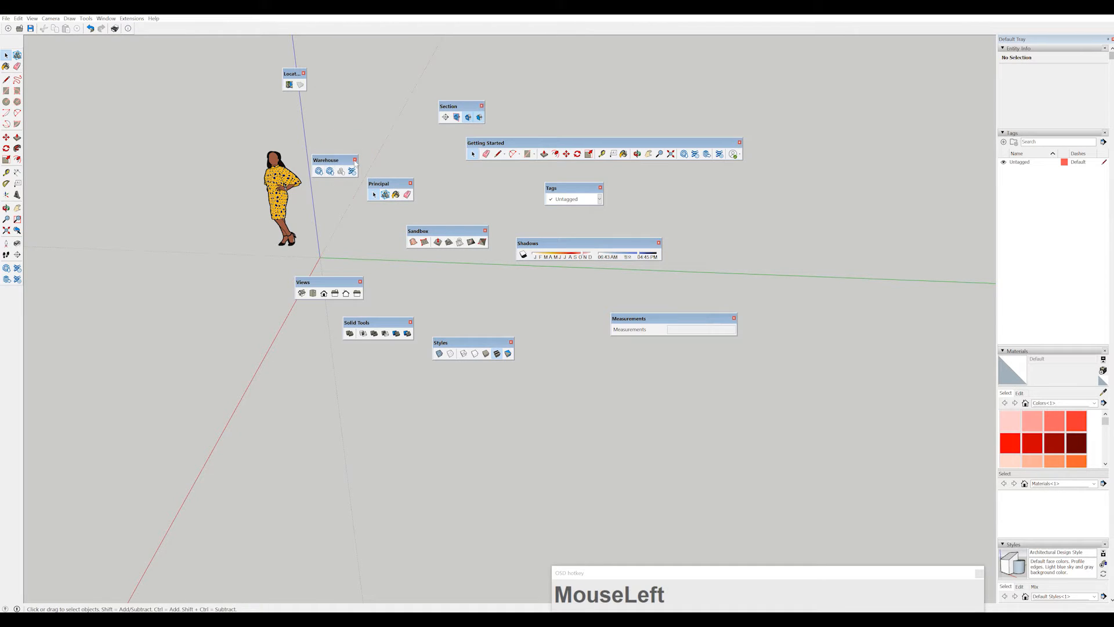
pyautogui.click(353, 162)
pyautogui.click(303, 75)
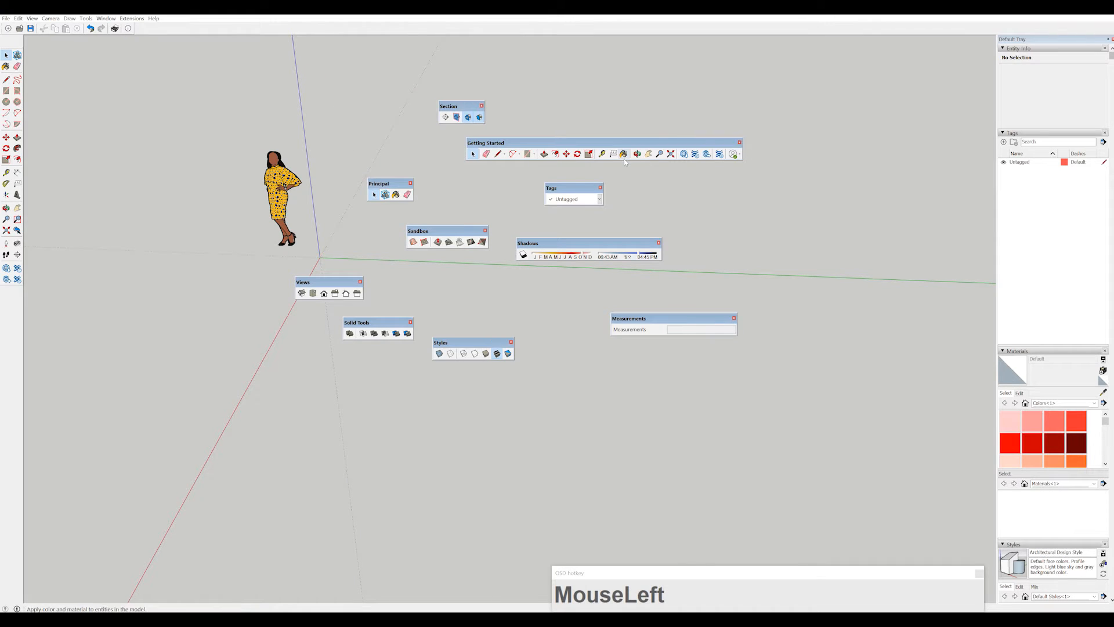
pyautogui.moveTo(624, 143); pyautogui.dragTo(205, 115)
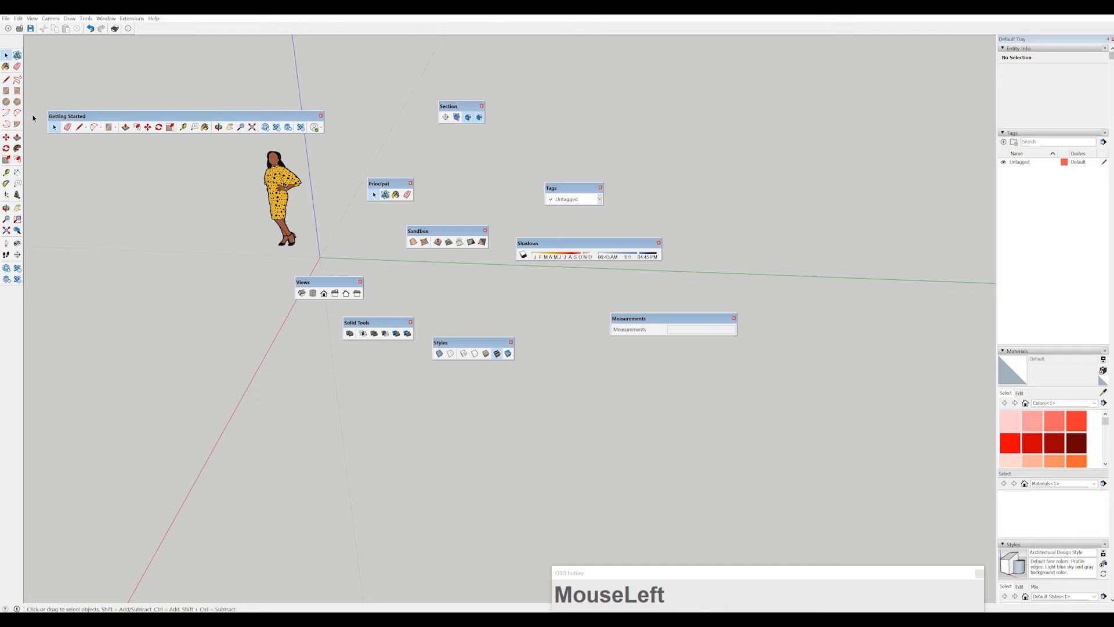
pyautogui.click(321, 116)
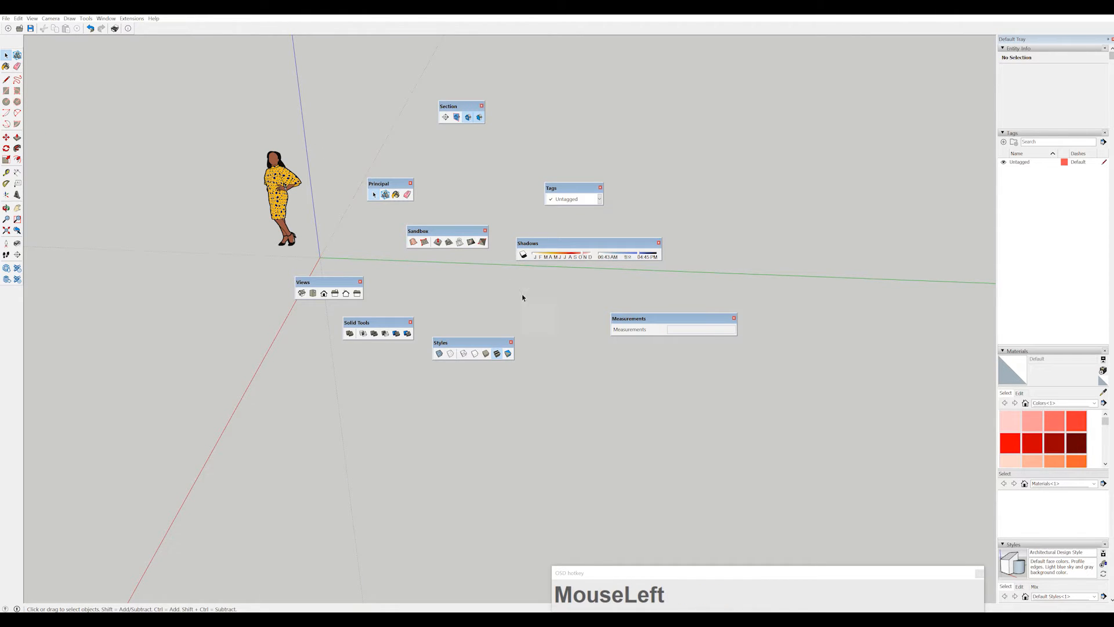
# Close the floating Measurements, Principal and Sandbox toolbars.
pyautogui.moveTo(629, 318); pyautogui.dragTo(602, 314)
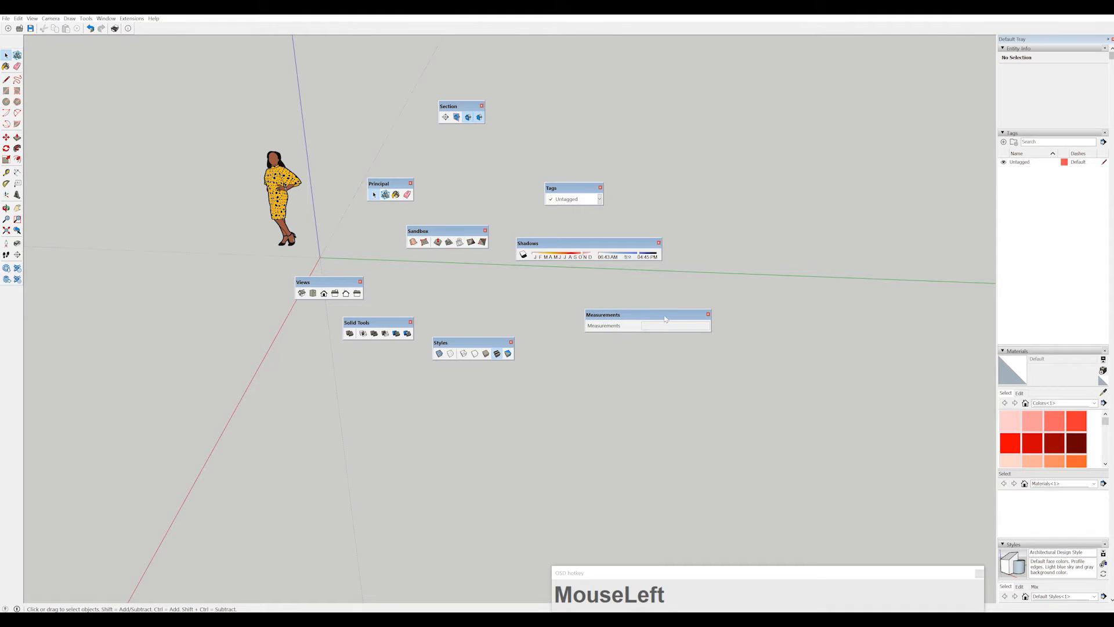
pyautogui.moveTo(664, 315); pyautogui.dragTo(659, 317)
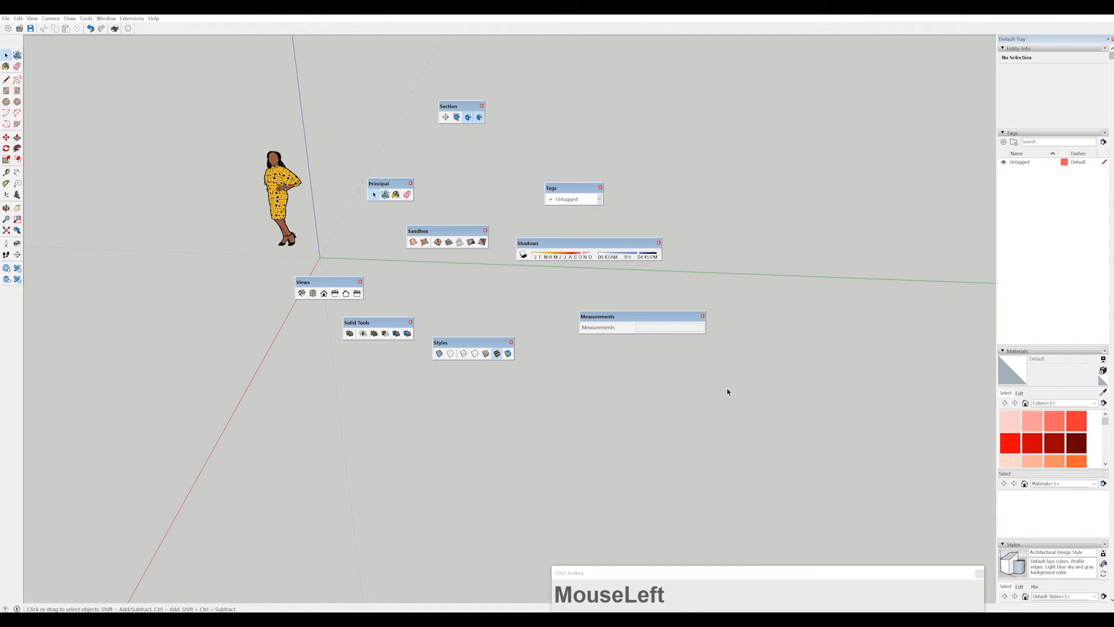
pyautogui.click(703, 316)
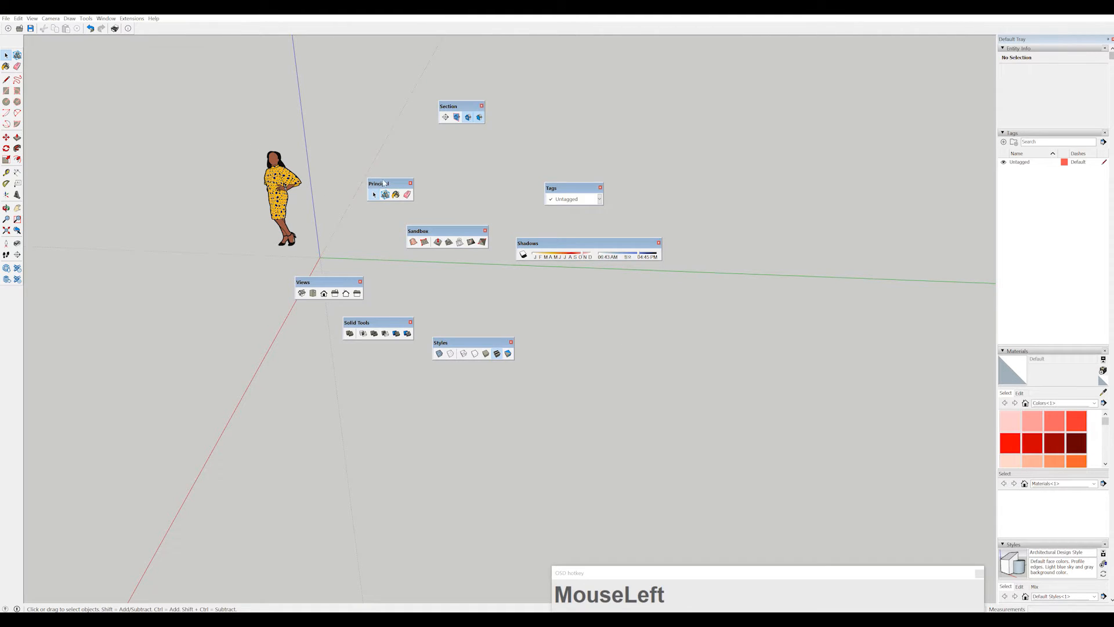
pyautogui.moveTo(387, 183); pyautogui.dragTo(49, 61)
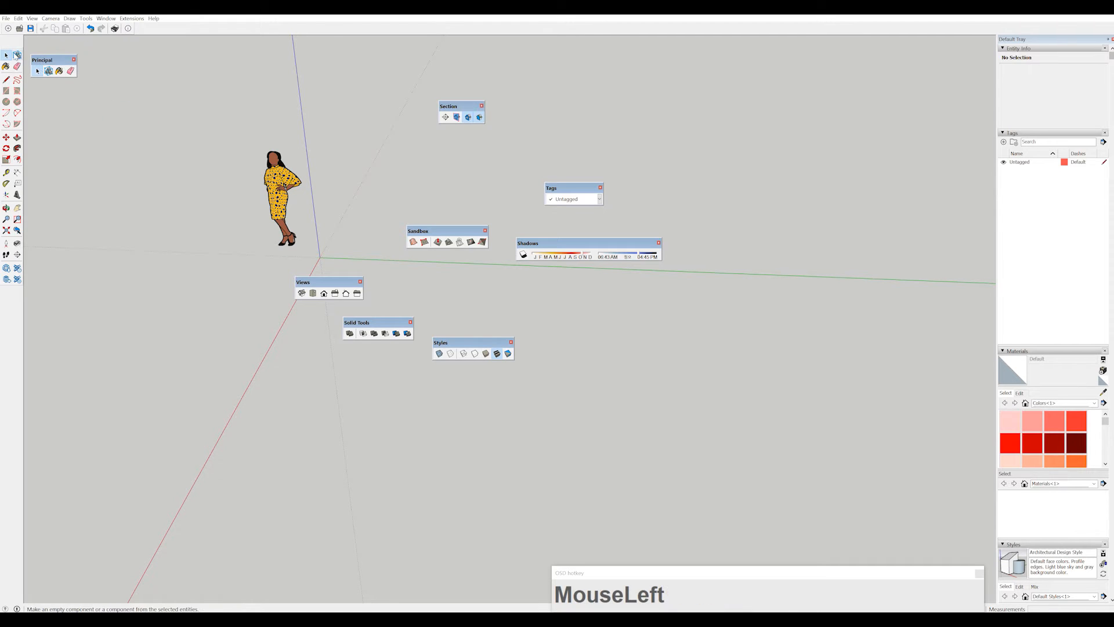
pyautogui.click(74, 60)
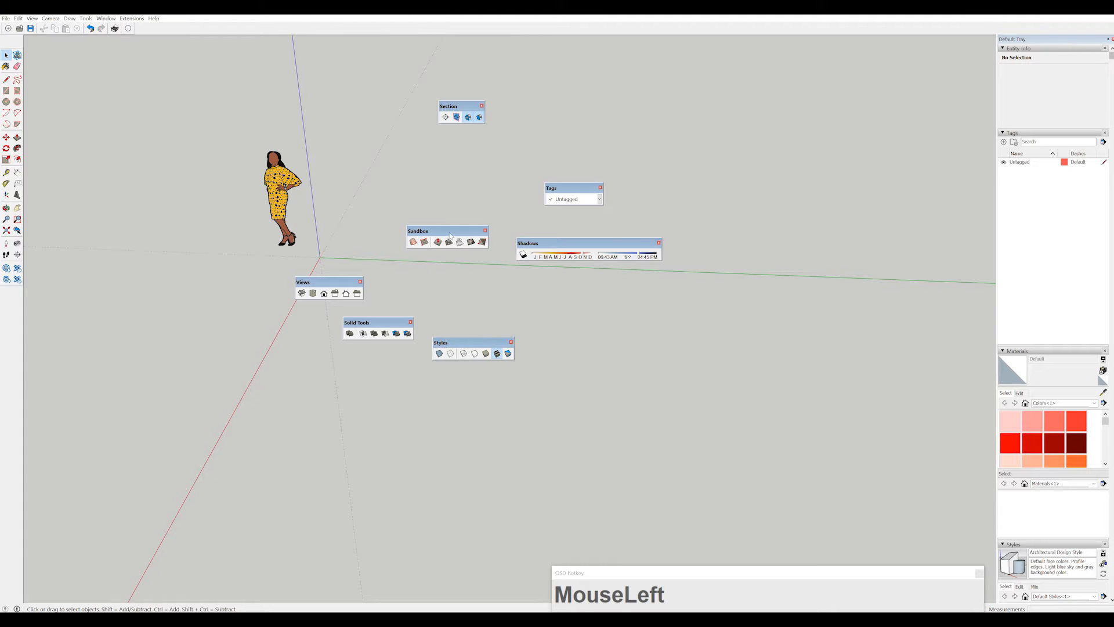
pyautogui.click(485, 232)
pyautogui.click(478, 254)
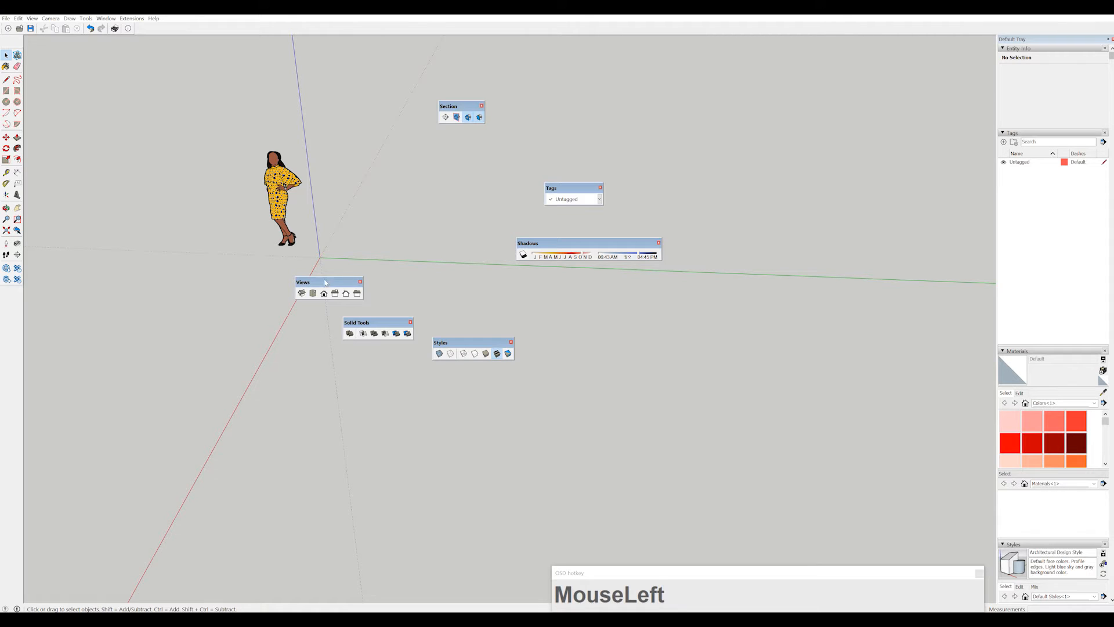
# Dock the Views, Solid Tools, Styles and Section toolbars in one row after the Standard toolbar.
pyautogui.moveTo(311, 284); pyautogui.dragTo(144, 27)
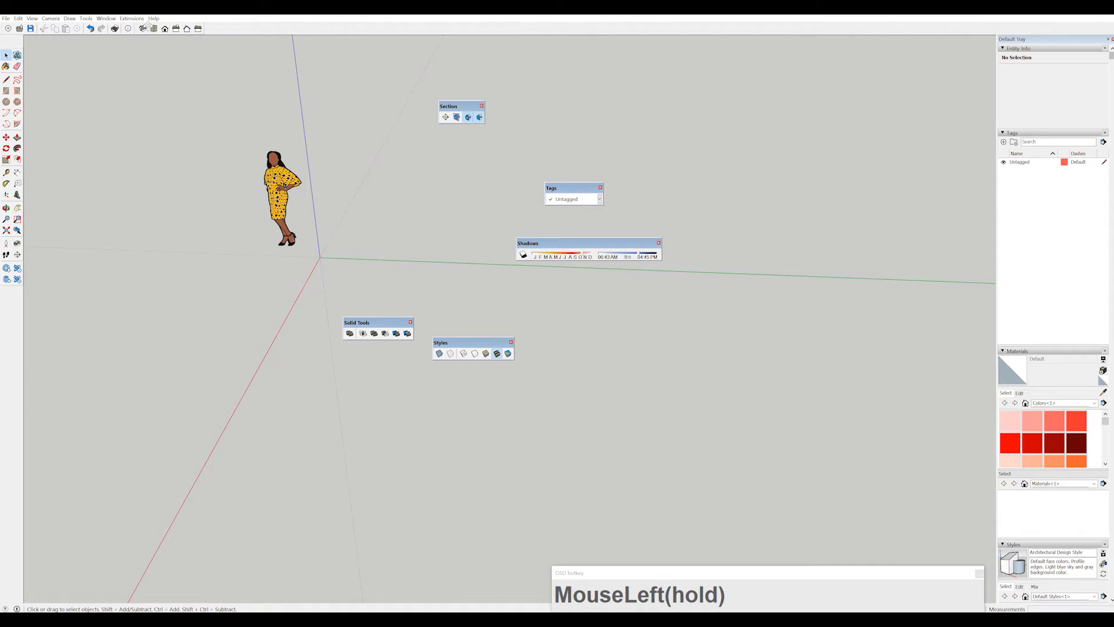
pyautogui.moveTo(371, 320); pyautogui.dragTo(230, 31)
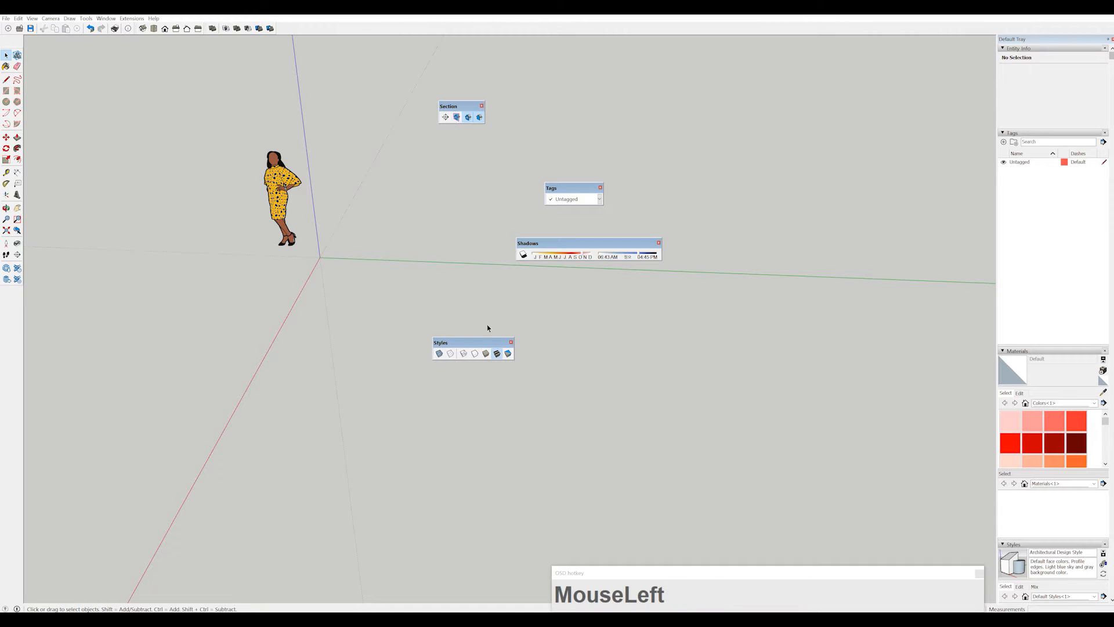
pyautogui.moveTo(471, 343); pyautogui.dragTo(320, 28)
pyautogui.moveTo(456, 108); pyautogui.dragTo(378, 28)
# Dock the Tags and Shadows toolbars in a second row below the Standard toolbar, and move the Large Tool Set up beneath them.
pyautogui.moveTo(567, 192); pyautogui.dragTo(23, 40)
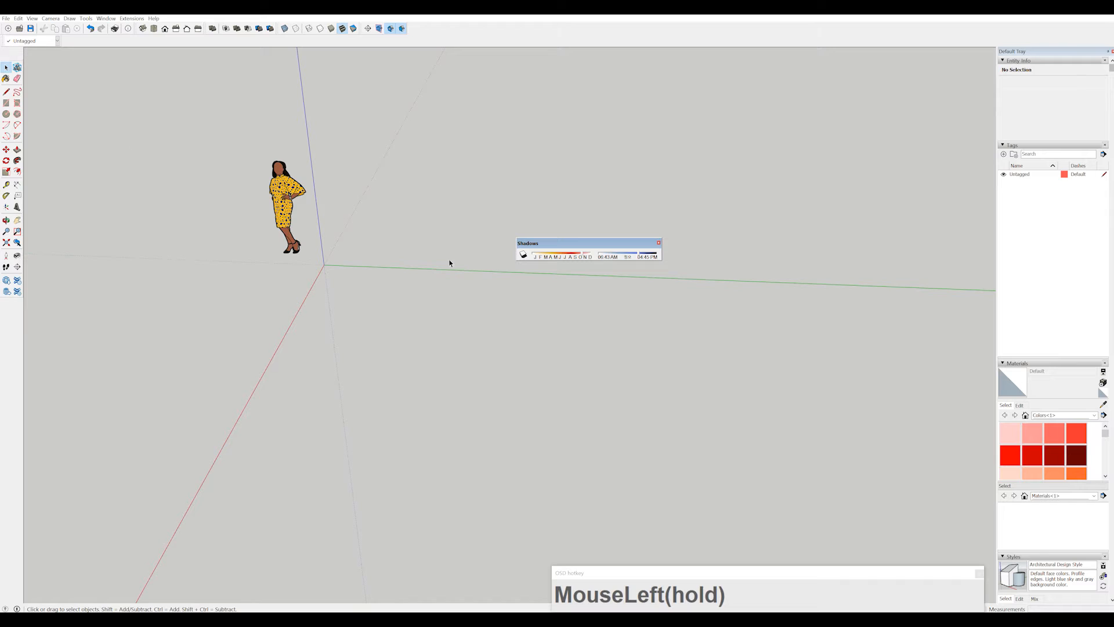
pyautogui.moveTo(552, 243); pyautogui.dragTo(98, 44)
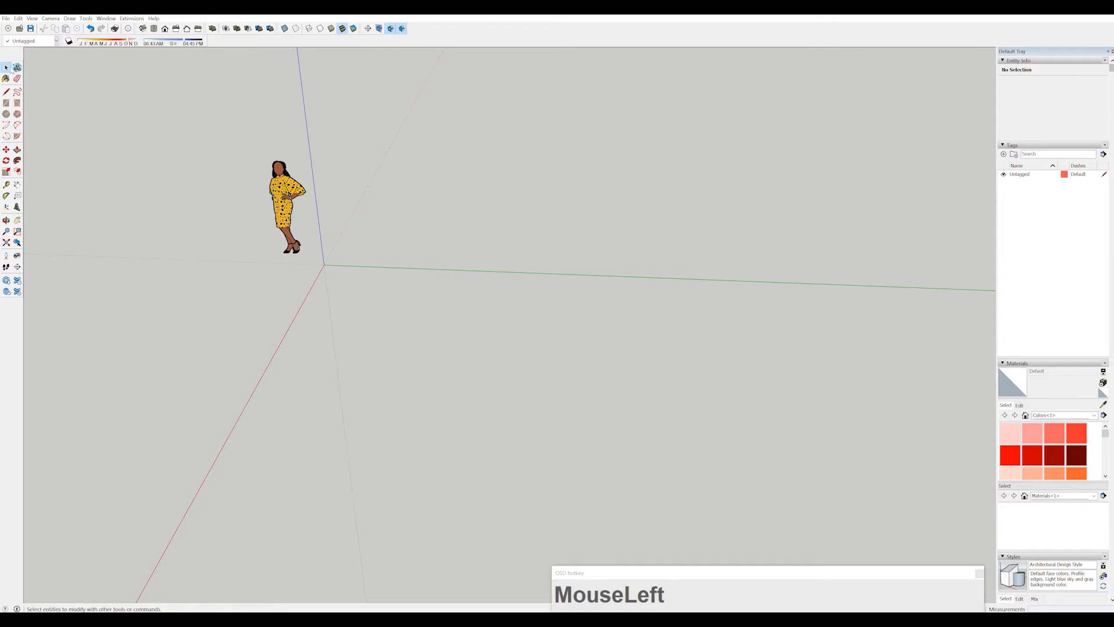
pyautogui.moveTo(15, 60); pyautogui.dragTo(12, 46)
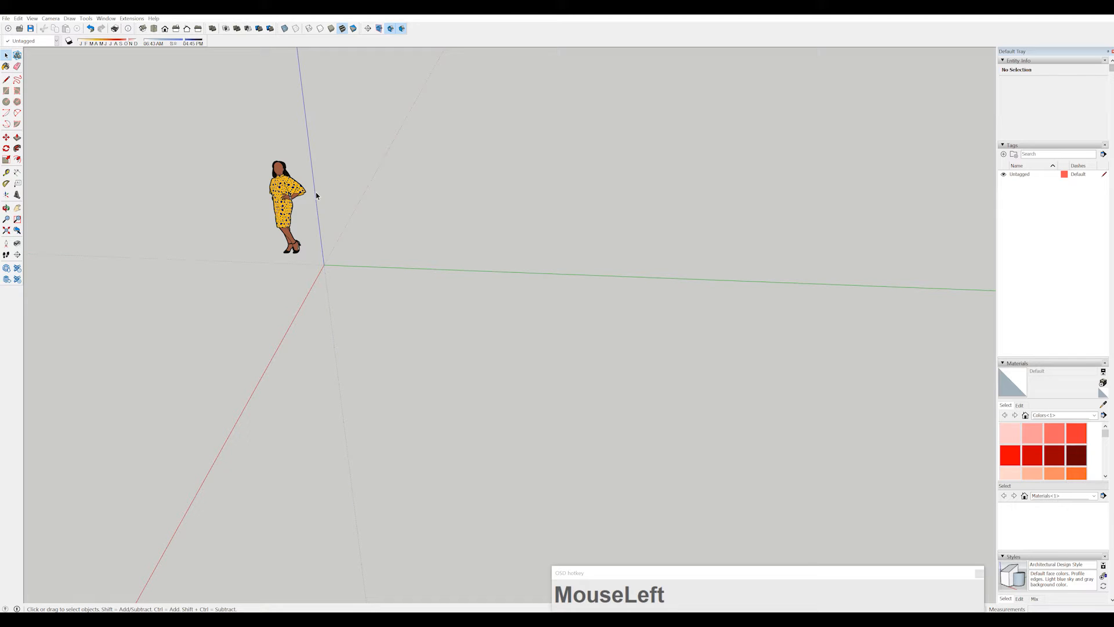
pyautogui.moveTo(378, 268); pyautogui.dragTo(610, 309, button='middle')
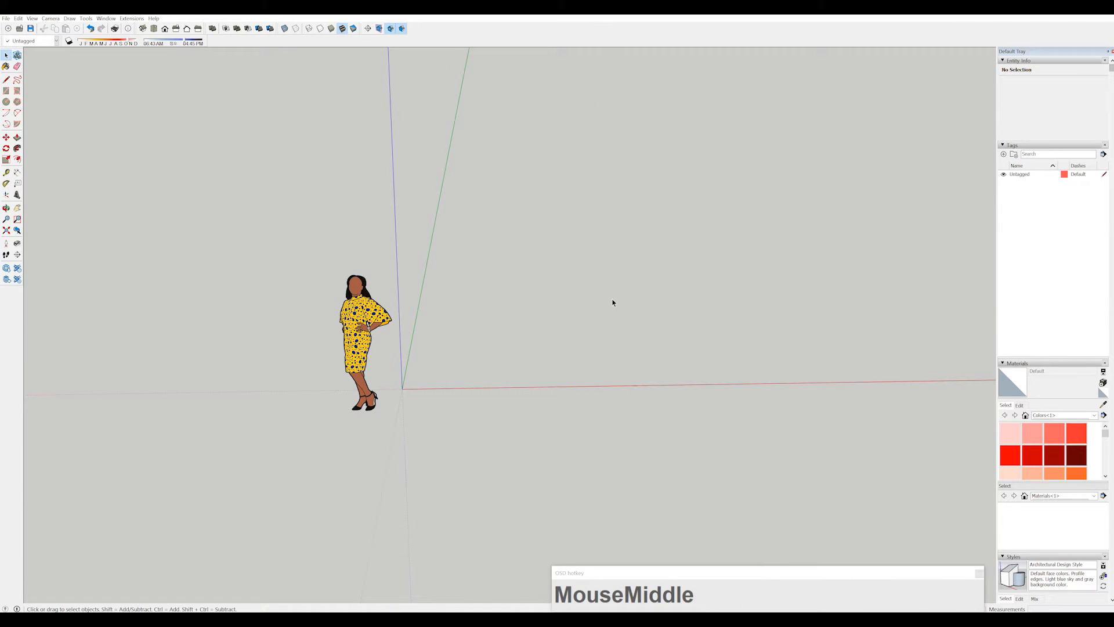
pyautogui.moveTo(416, 387)
pyautogui.mouseDown(button='middle')
pyautogui.moveTo(421, 375)
pyautogui.moveTo(409, 390)
pyautogui.mouseUp(button='middle')
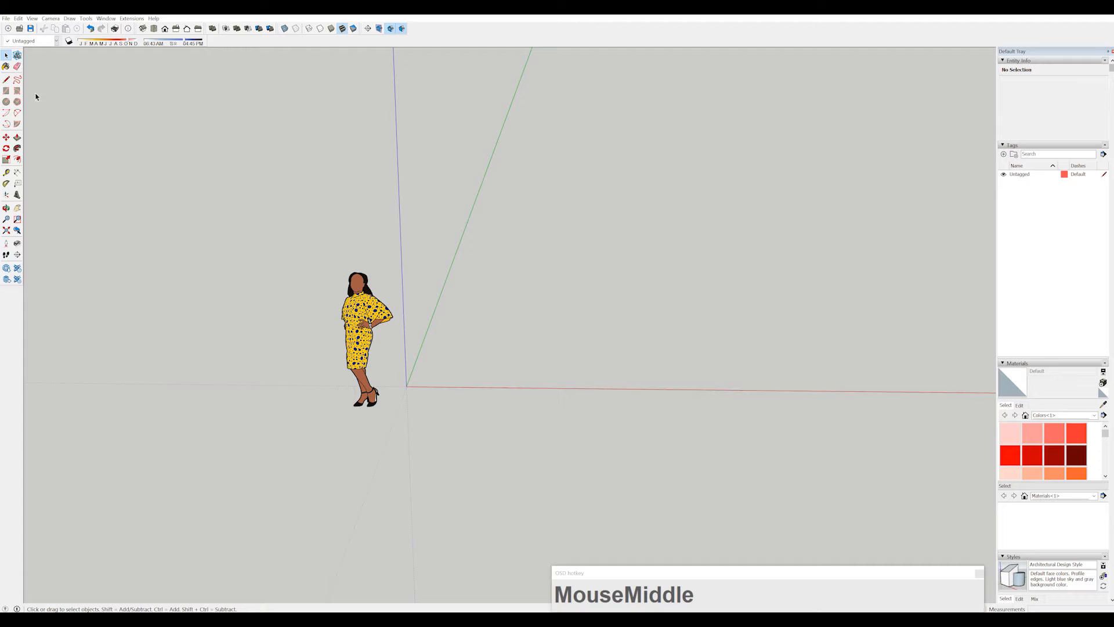
# Draw a 5000 by 3000 mm rectangle on the ground plane with its first corner at the origin.
pyautogui.moveTo(485, 325); pyautogui.dragTo(497, 335, button='middle')
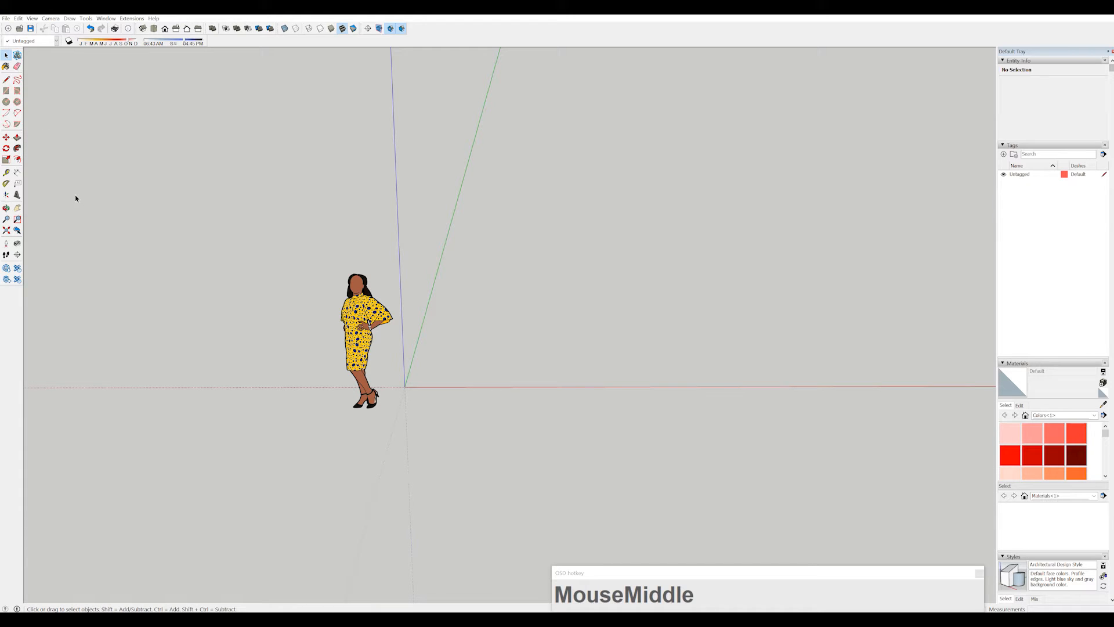
pyautogui.moveTo(485, 370); pyautogui.dragTo(409, 392, button='middle')
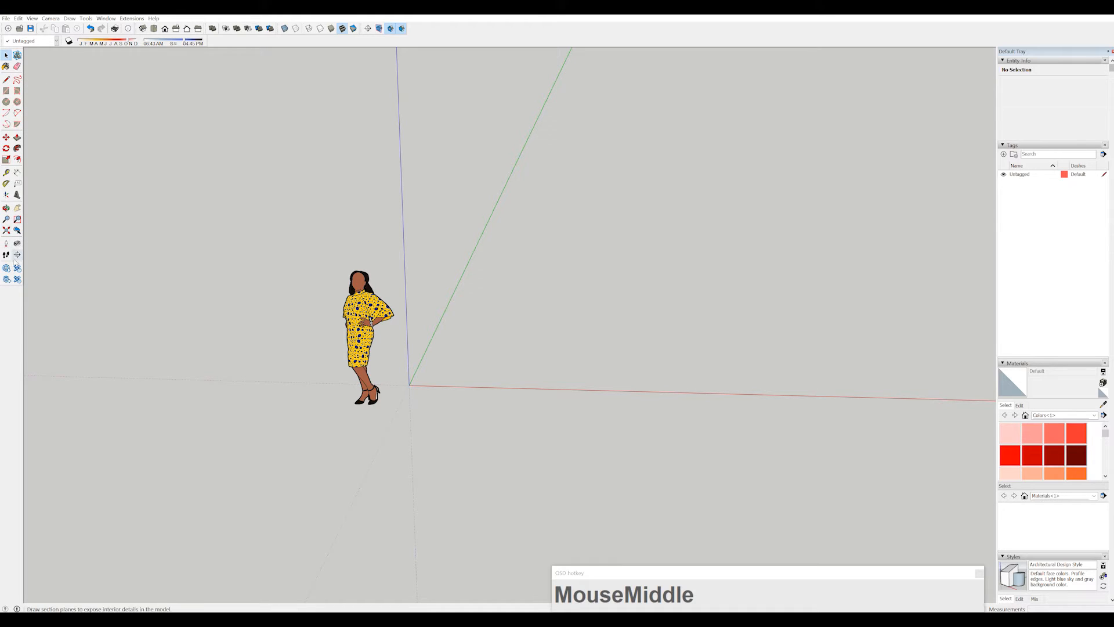
pyautogui.moveTo(364, 352)
pyautogui.mouseDown(button='middle')
pyautogui.moveTo(415, 368)
pyautogui.moveTo(381, 378)
pyautogui.moveTo(452, 359)
pyautogui.moveTo(433, 365)
pyautogui.mouseUp(button='middle')
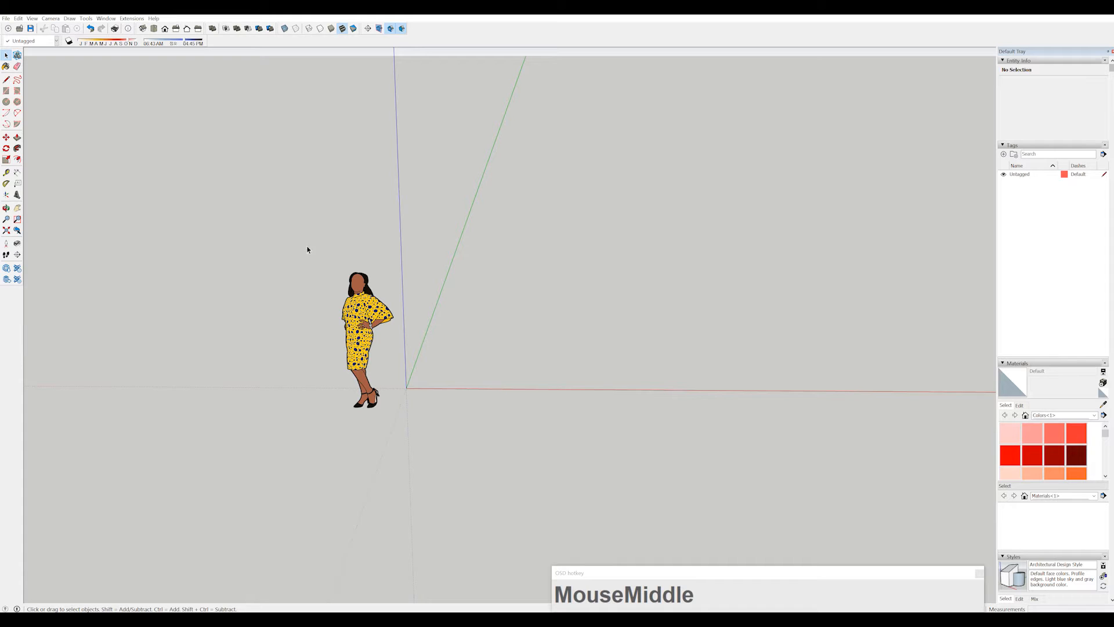
pyautogui.click(7, 91)
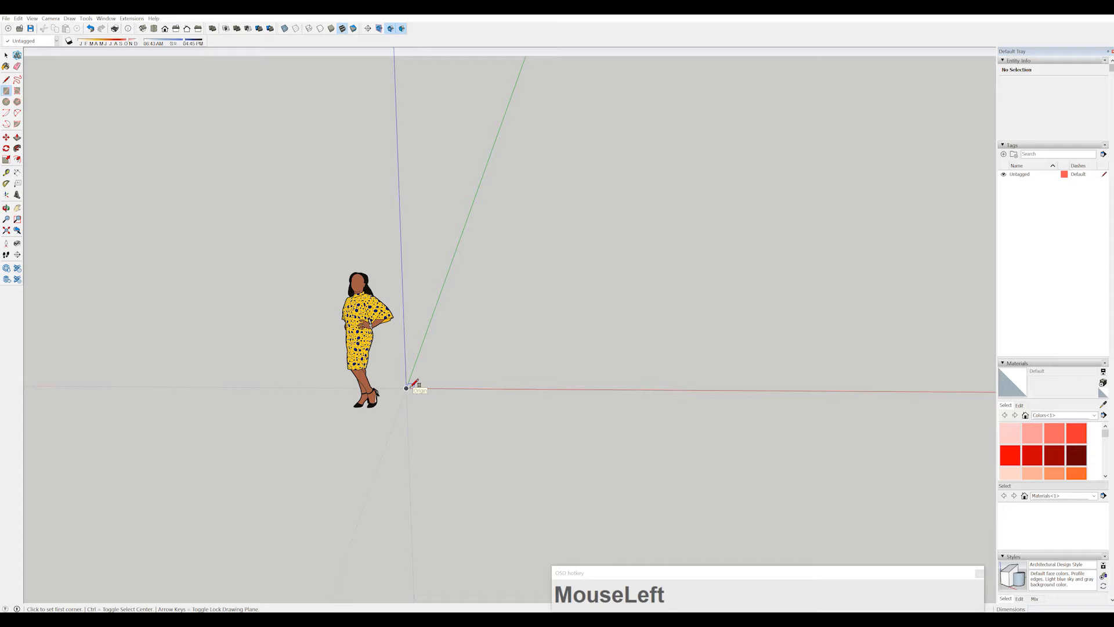
pyautogui.click(407, 387)
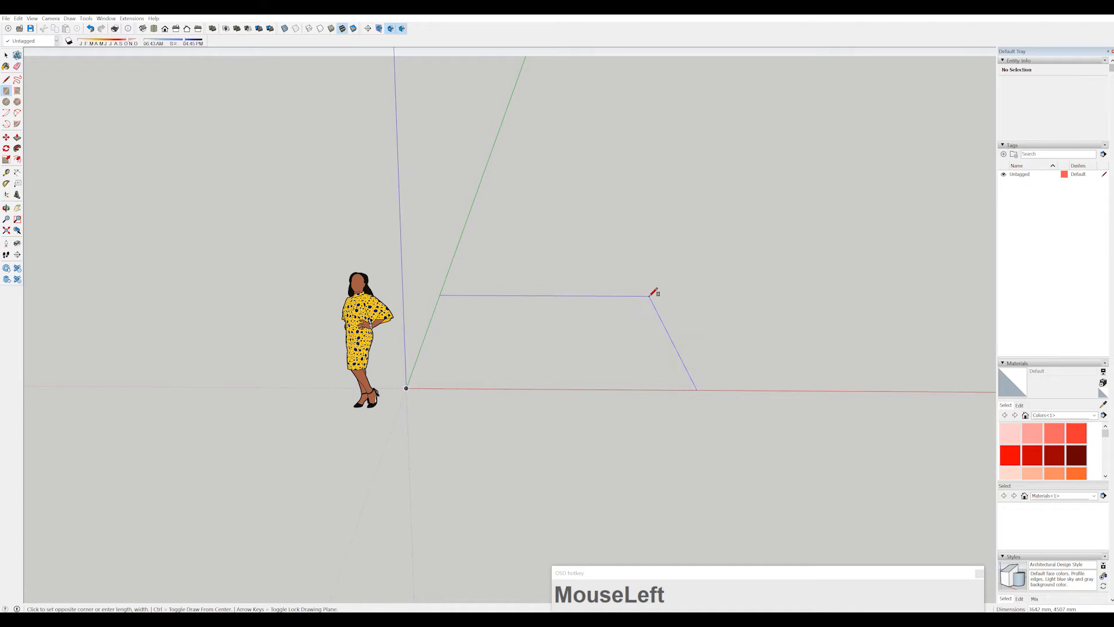
pyautogui.write('5000,')
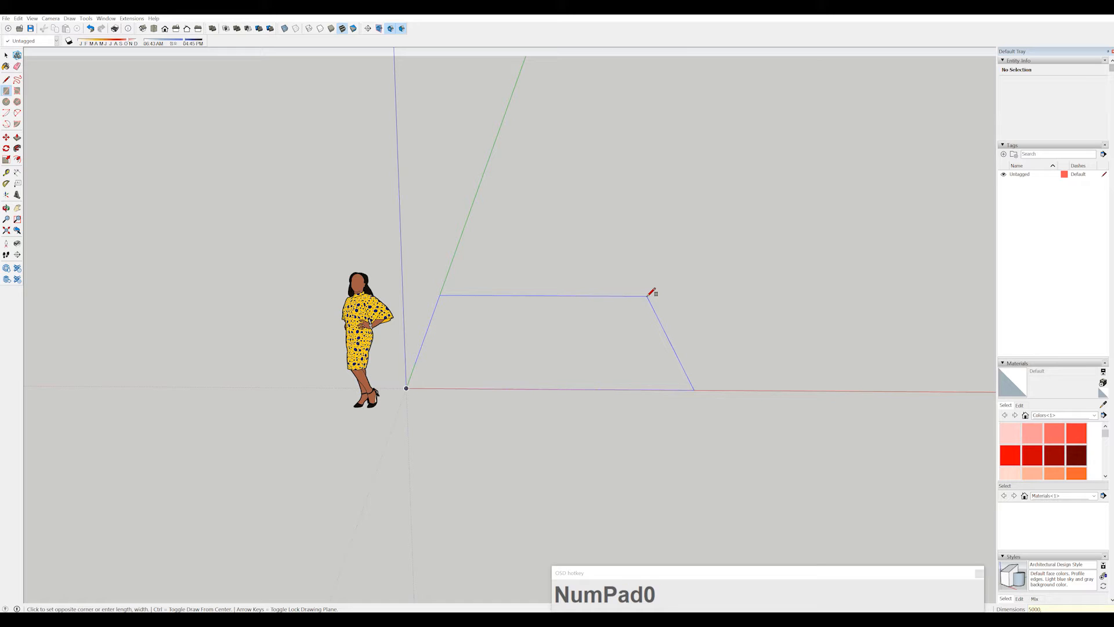
pyautogui.write('3000')
pyautogui.press('Return')
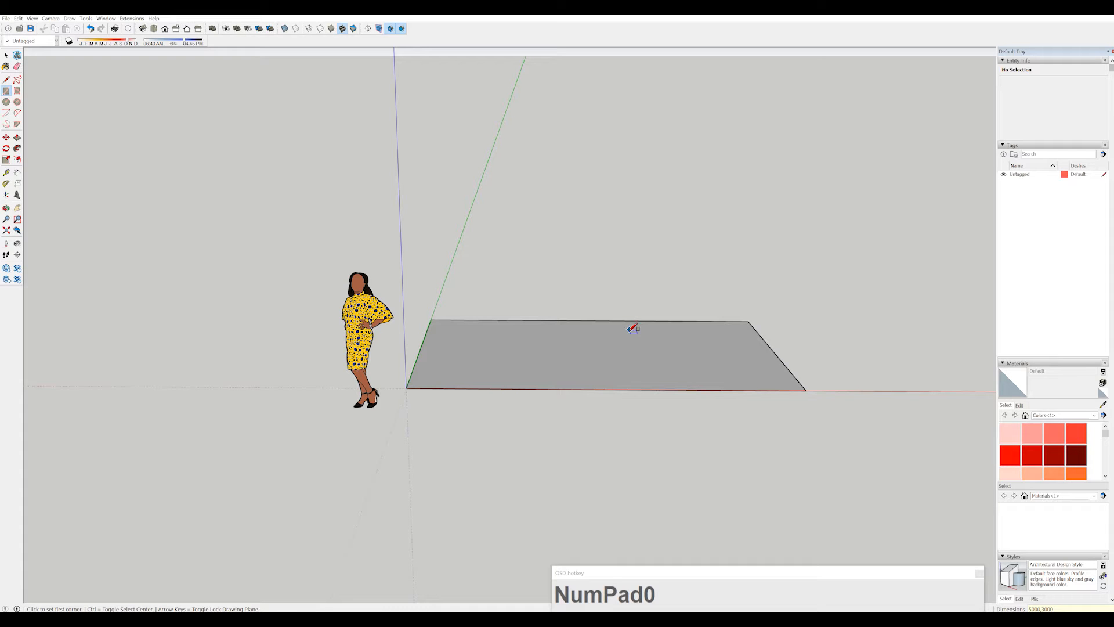
pyautogui.moveTo(632, 326); pyautogui.dragTo(627, 458, button='middle')
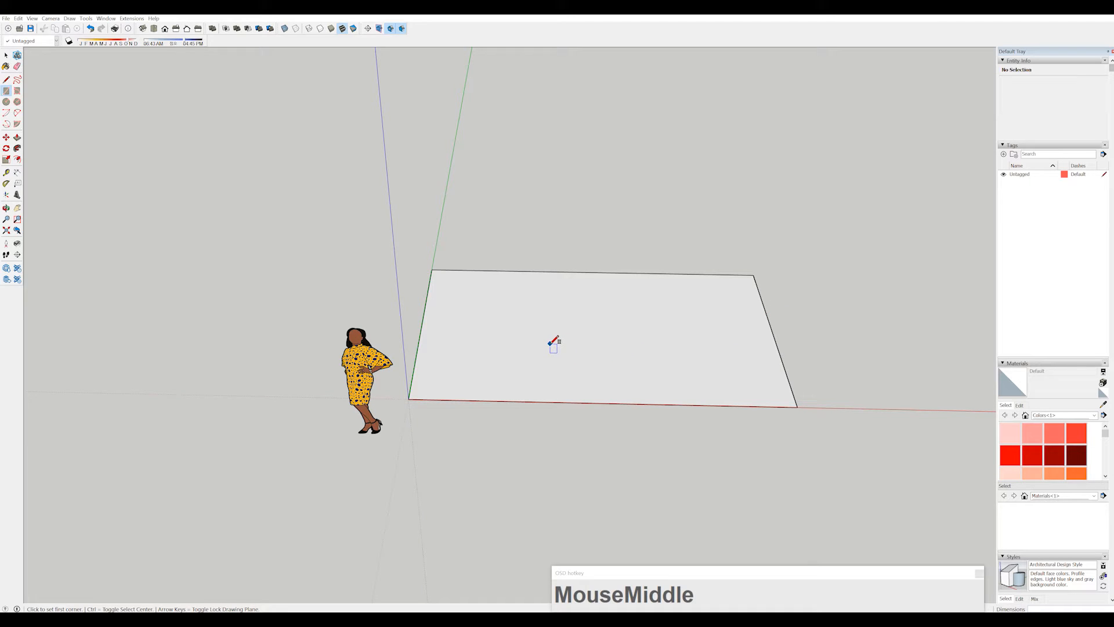
pyautogui.press('space')
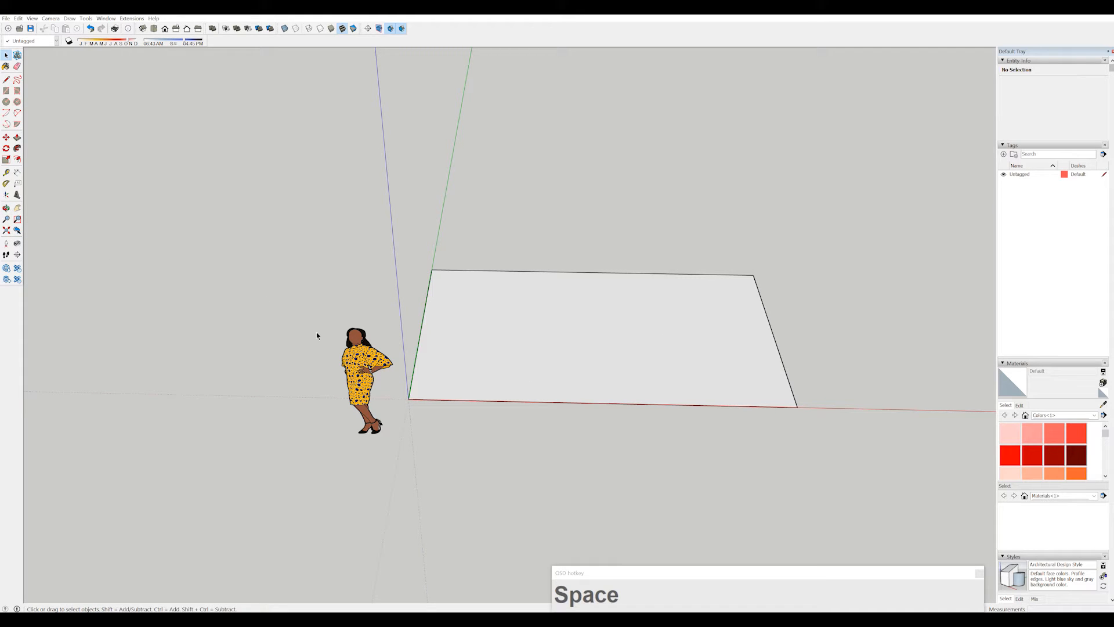
# Examine the rectangle from different angles and distances by orbiting and zooming around it.
pyautogui.middleClick(619, 340)
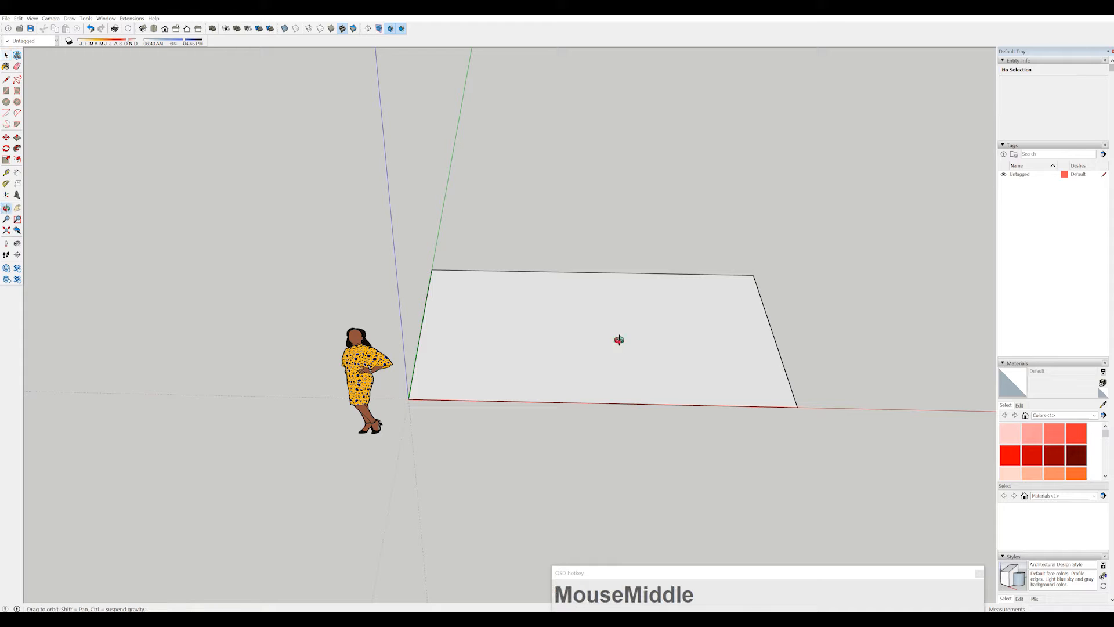
pyautogui.moveTo(619, 340); pyautogui.dragTo(554, 302, button='middle')
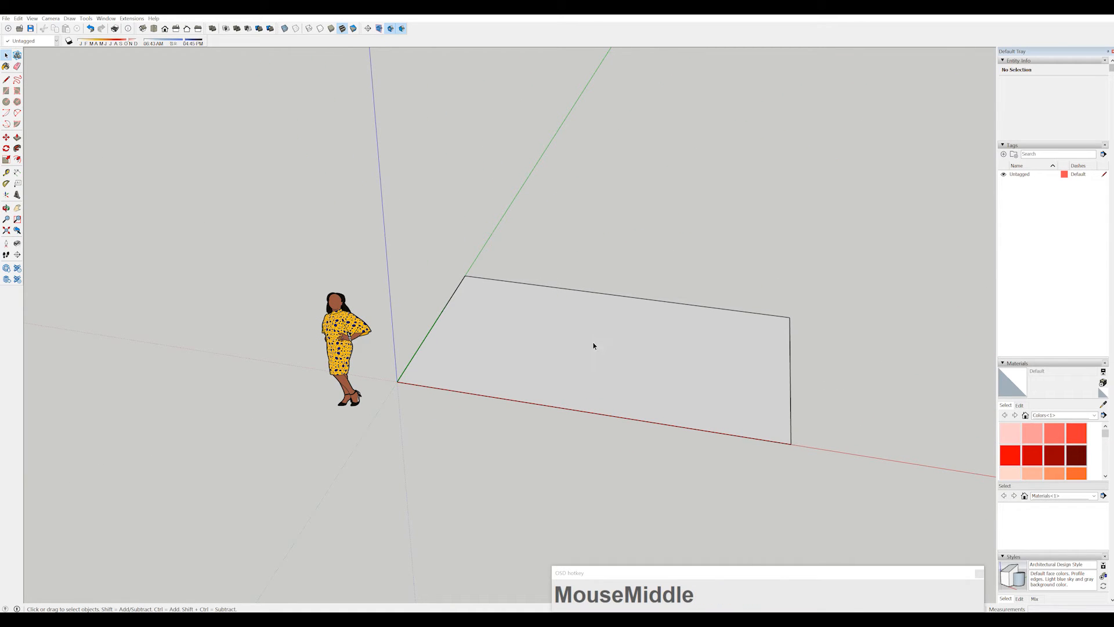
pyautogui.scroll(2, 593, 346)
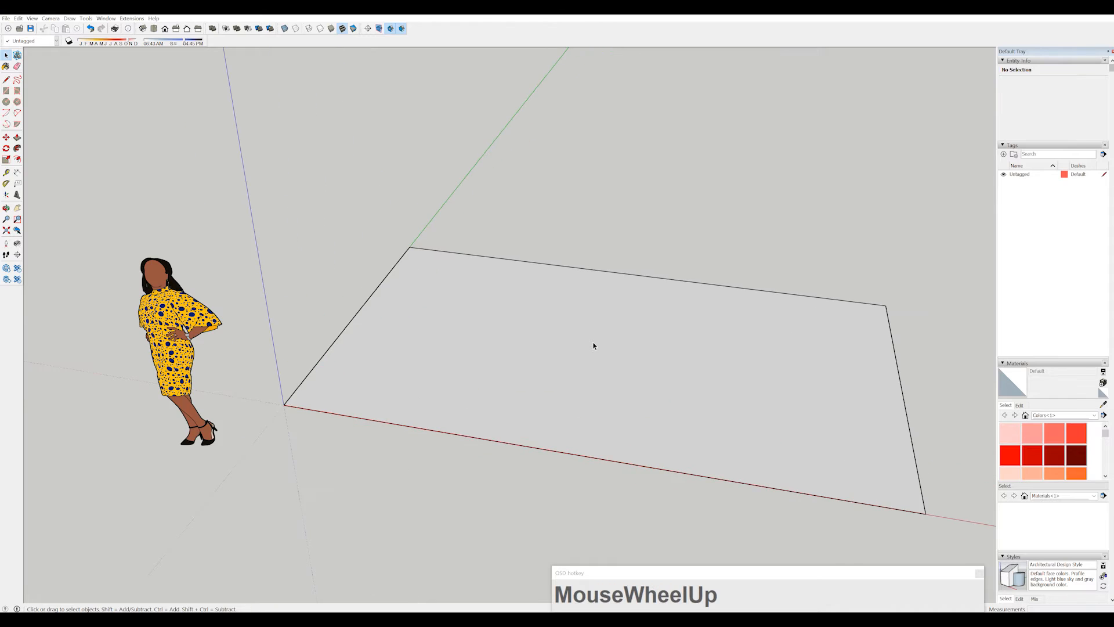
pyautogui.scroll(2, 593, 346)
pyautogui.scroll(-5, 593, 345)
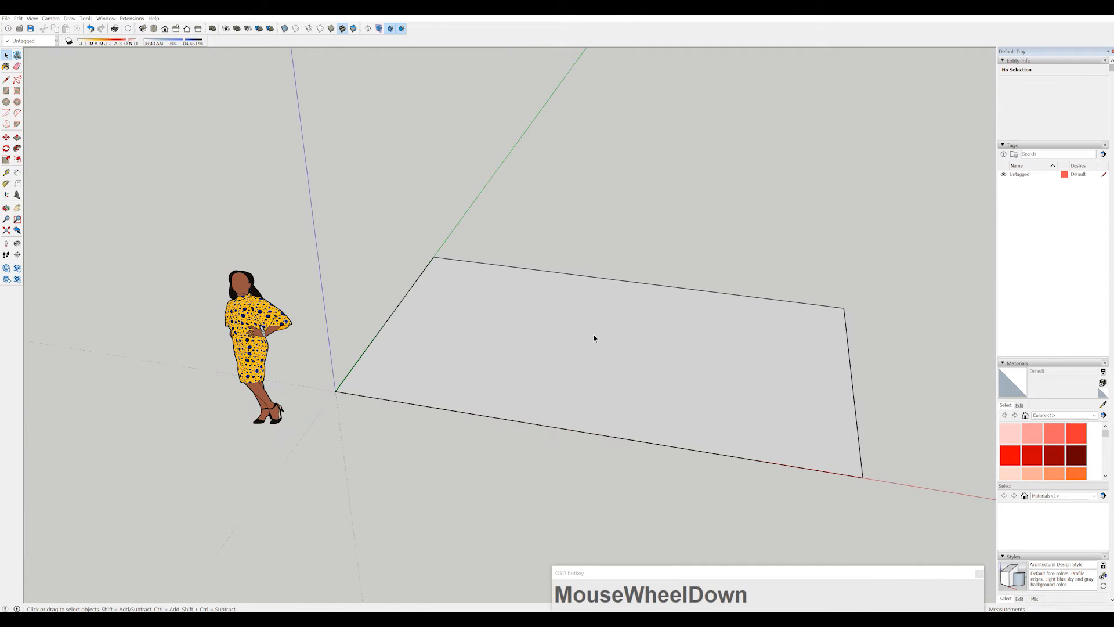
pyautogui.scroll(-1, 595, 339)
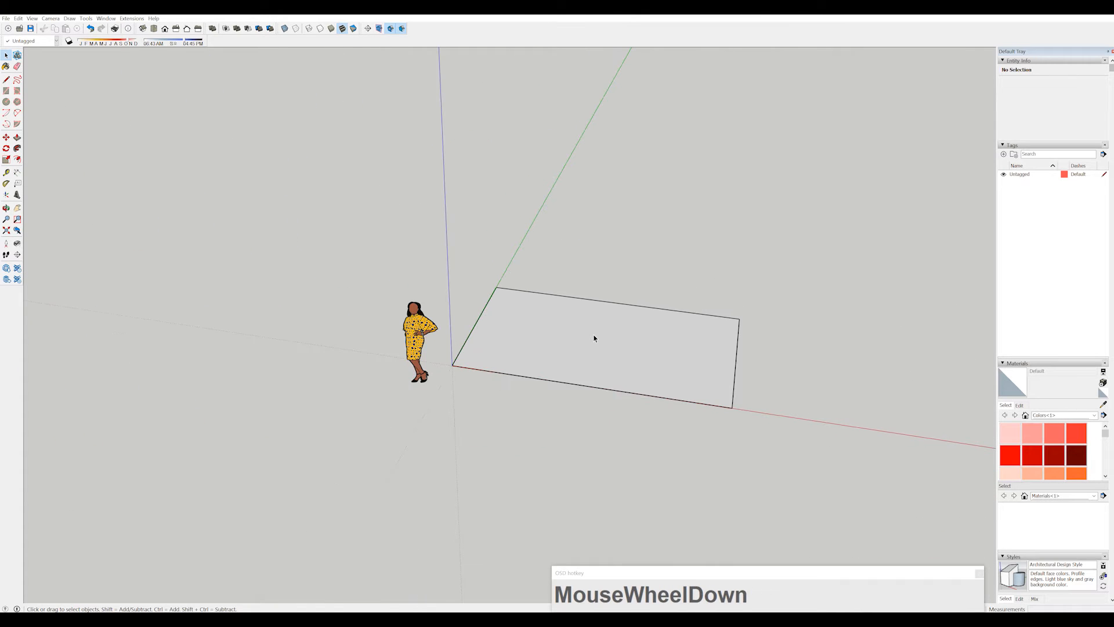
pyautogui.moveTo(657, 351); pyautogui.dragTo(624, 378, button='middle')
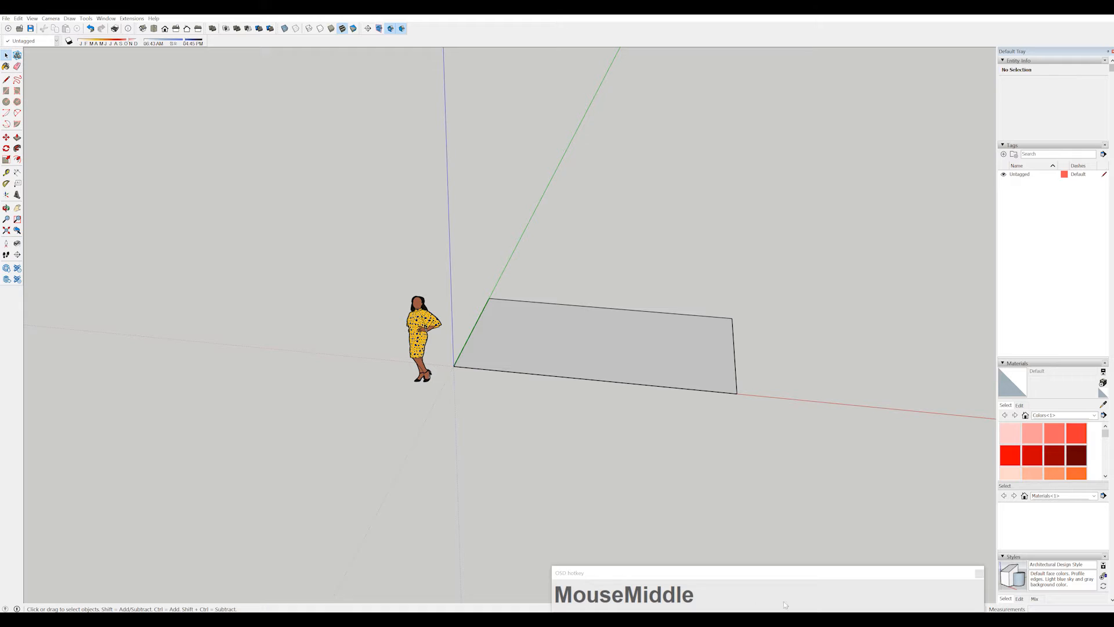
pyautogui.moveTo(635, 332); pyautogui.dragTo(515, 321, button='middle')
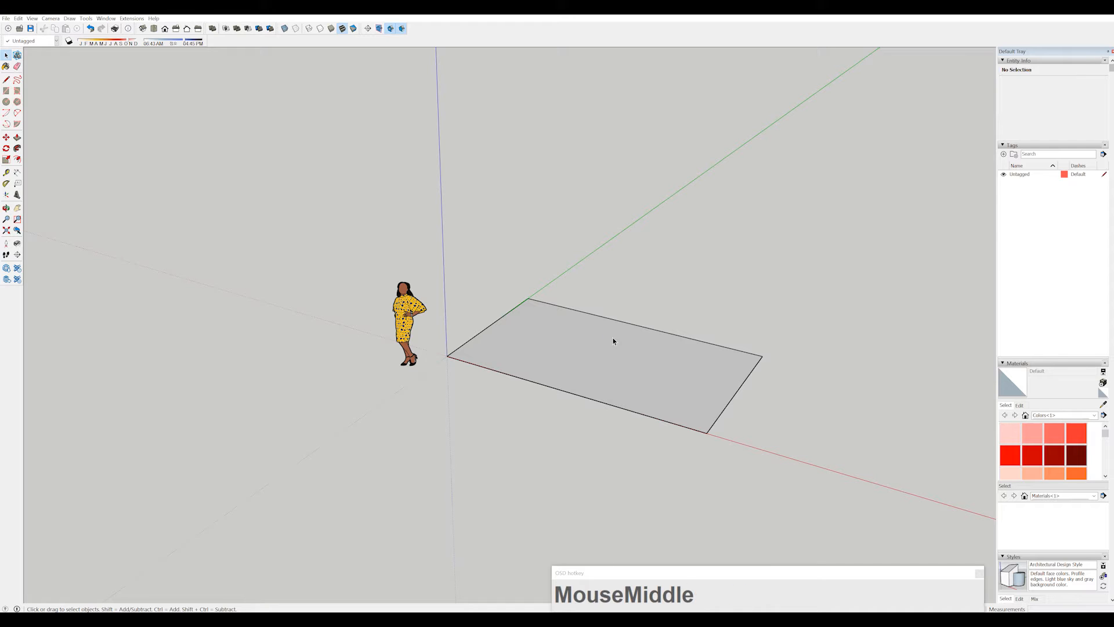
pyautogui.moveTo(613, 341); pyautogui.dragTo(608, 363, button='middle')
pyautogui.scroll(5, 608, 363)
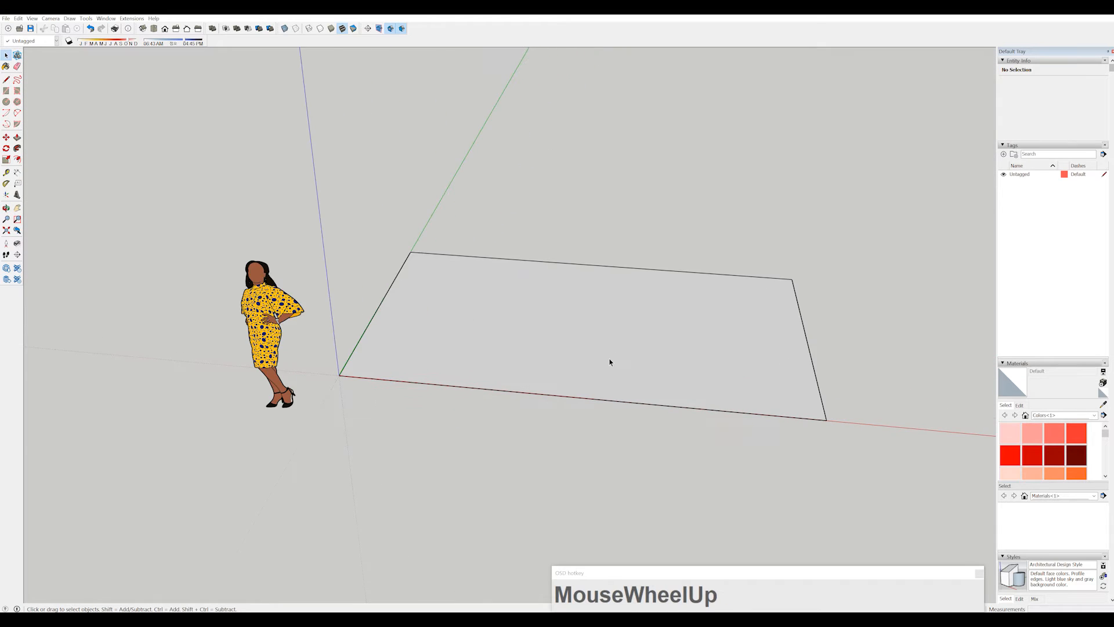
pyautogui.scroll(-3, 610, 361)
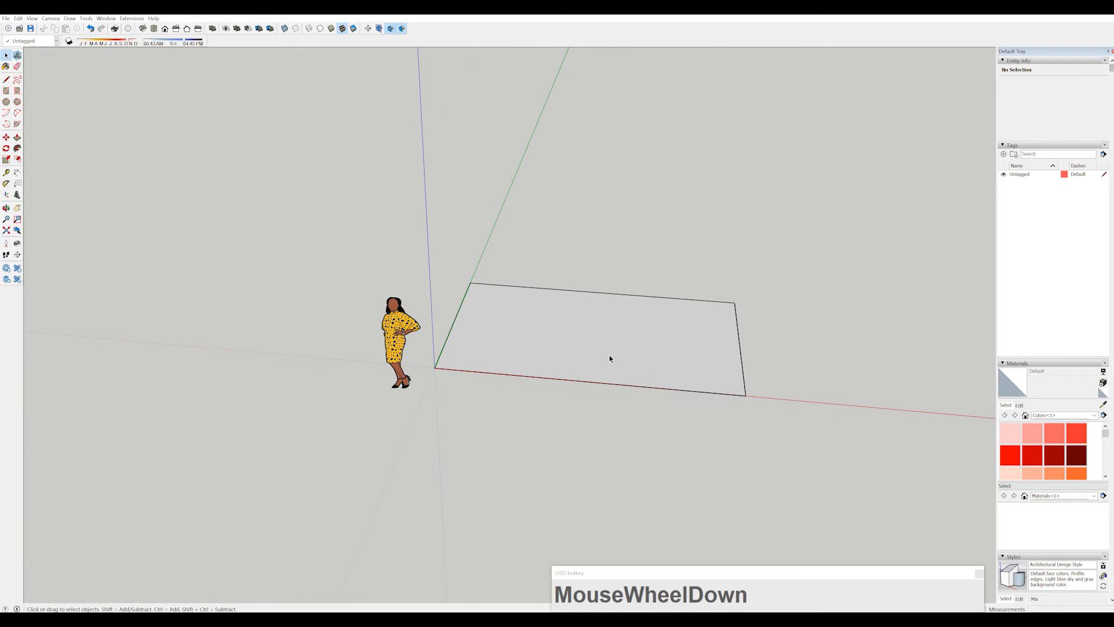
pyautogui.moveTo(664, 357); pyautogui.dragTo(717, 462, button='middle')
pyautogui.scroll(3, 643, 351)
pyautogui.moveTo(642, 350); pyautogui.dragTo(618, 241, button='middle')
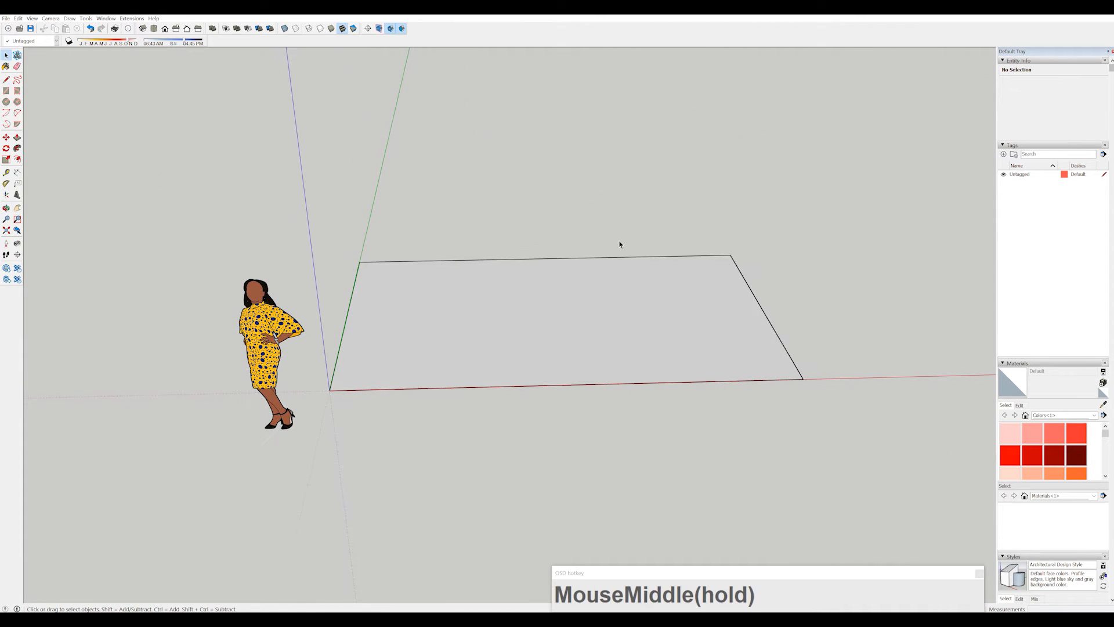
# Offset the rectangle's edges outward by 200 mm to outline the wall thickness, and return to the Select tool.
pyautogui.click(18, 159)
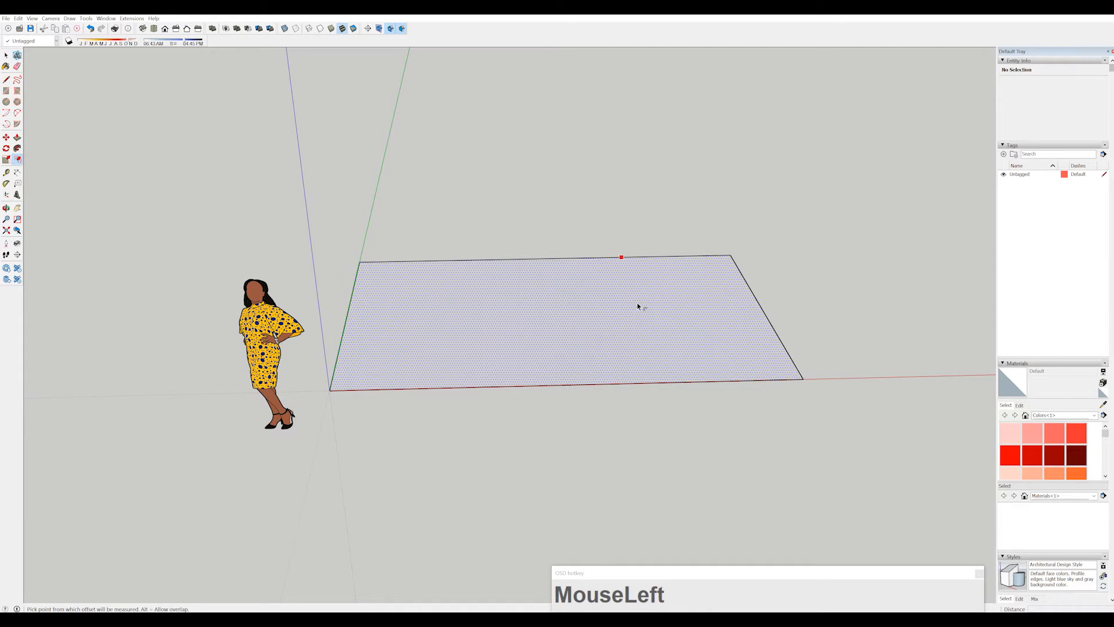
pyautogui.click(757, 319)
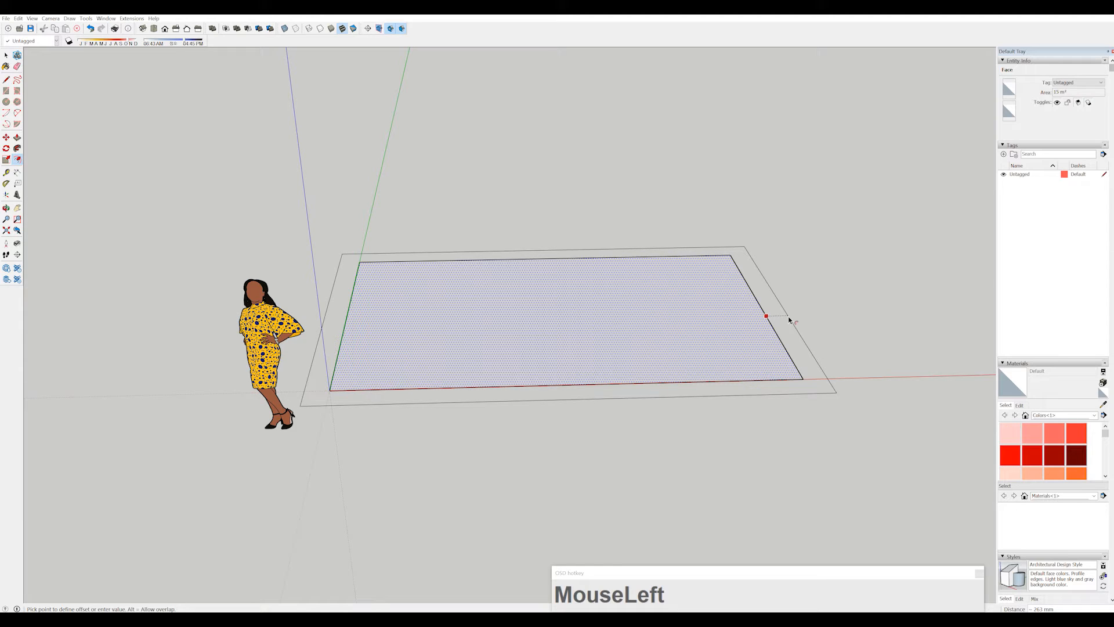
pyautogui.write('200')
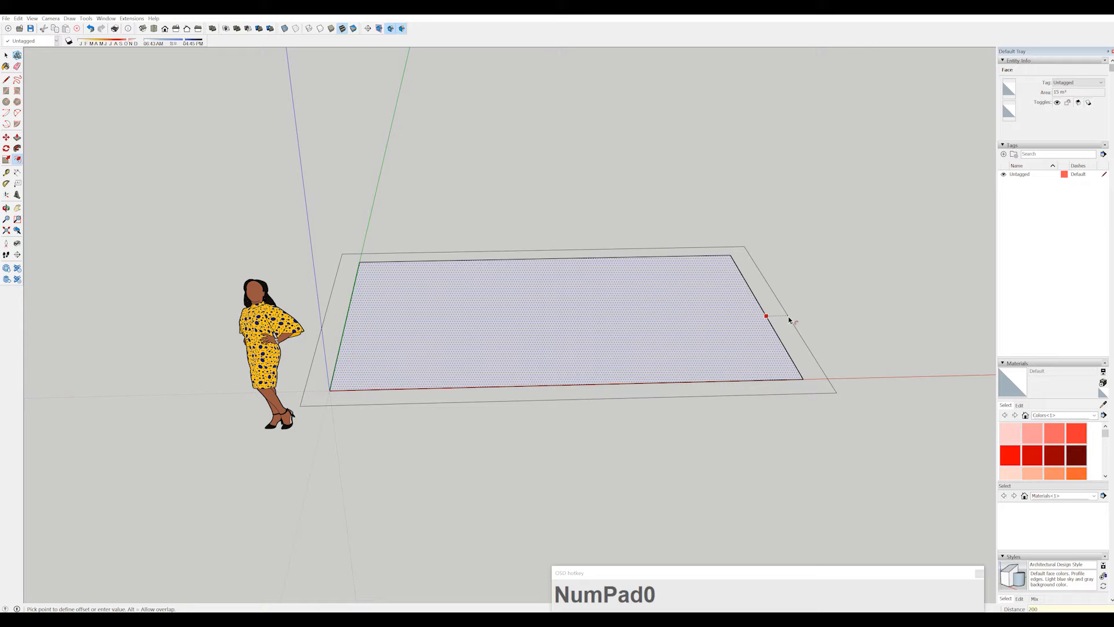
pyautogui.press('Return')
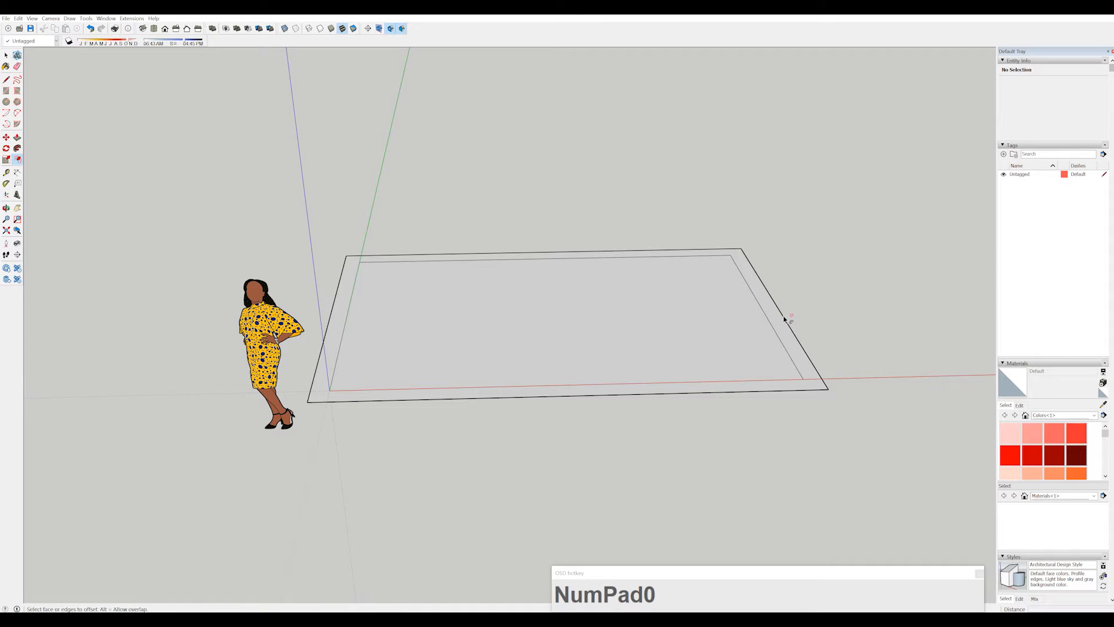
pyautogui.click(735, 299)
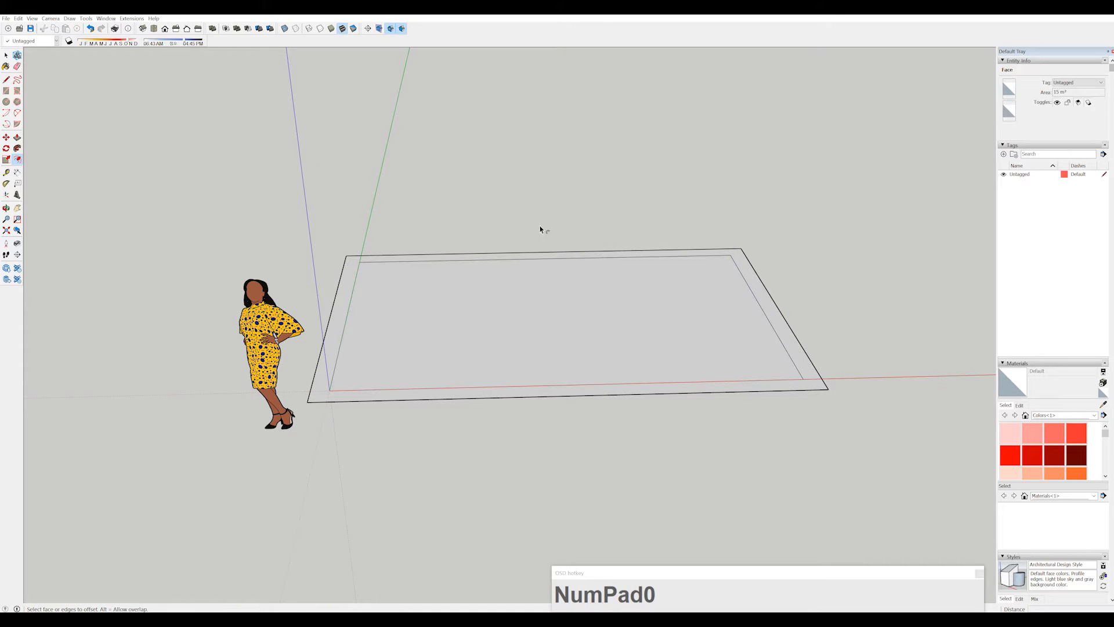
pyautogui.moveTo(696, 286); pyautogui.dragTo(674, 441, button='middle')
pyautogui.press('f')
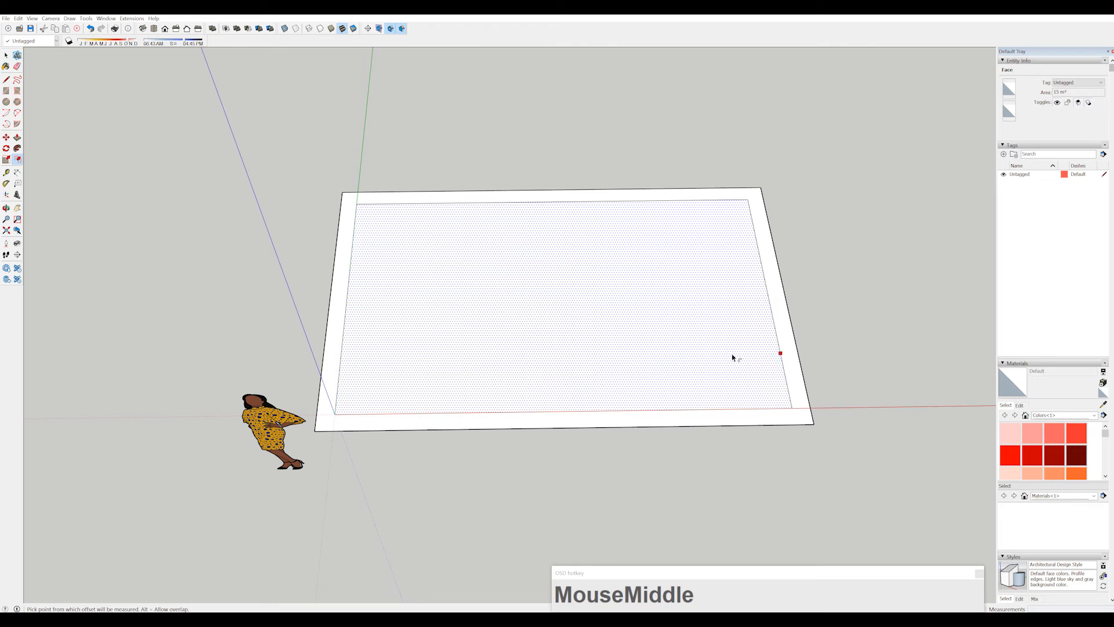
pyautogui.moveTo(736, 298); pyautogui.dragTo(722, 261, button='middle')
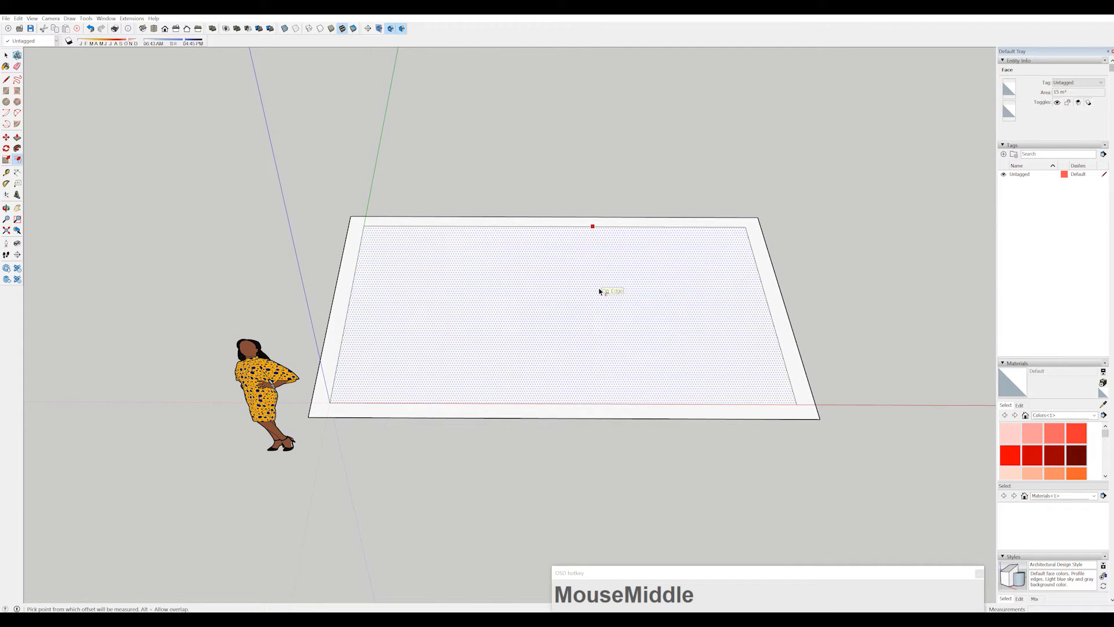
pyautogui.click(5, 55)
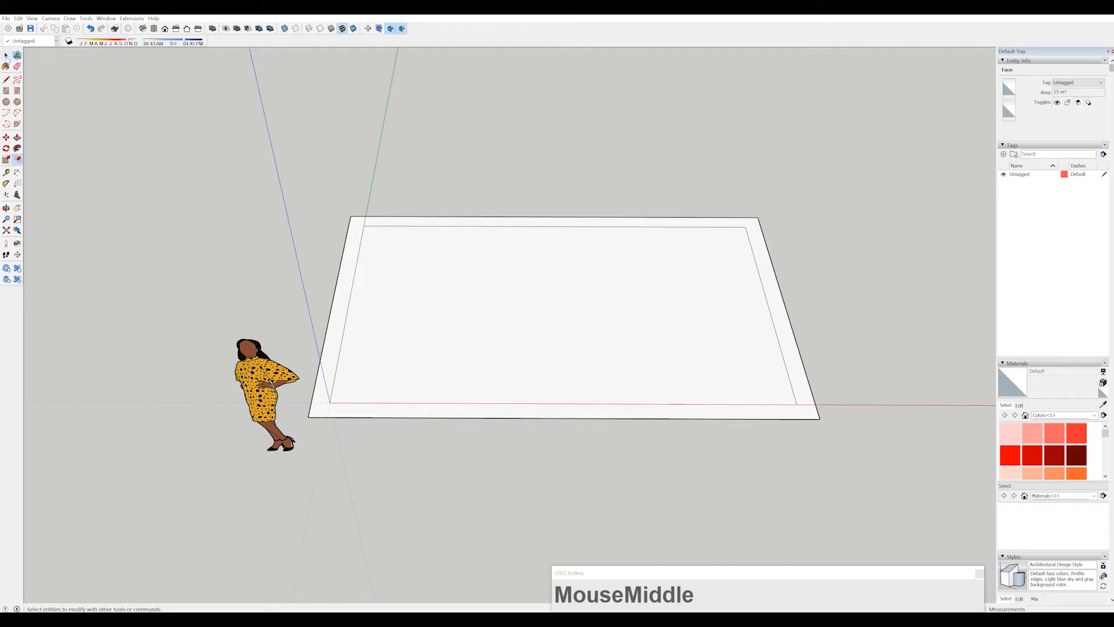
pyautogui.click(6, 55)
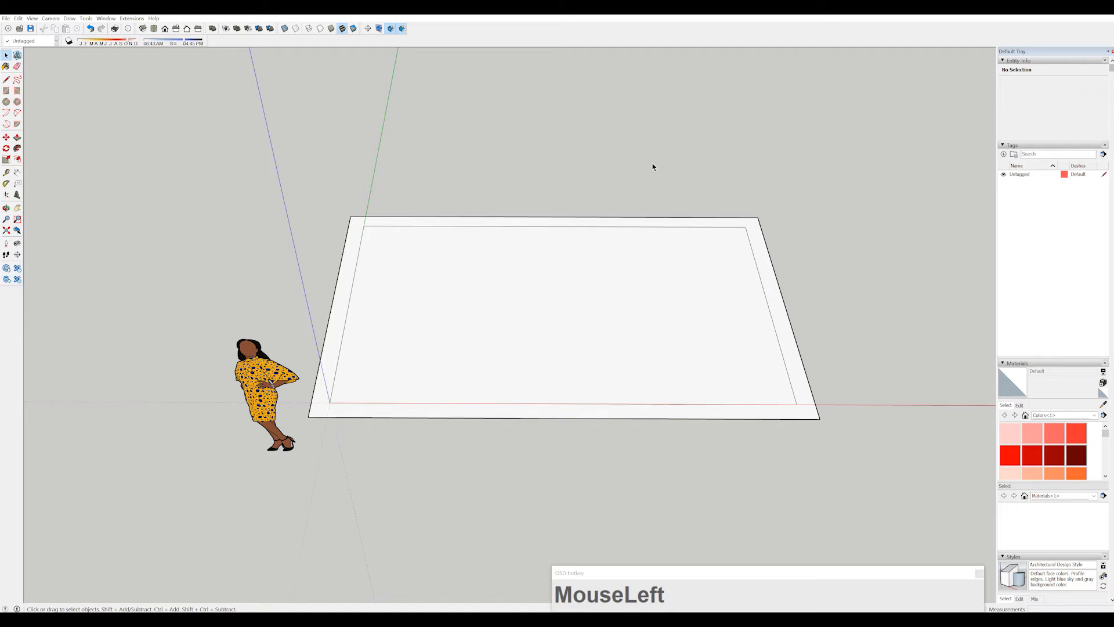
# Try pulling the border face between the two rectangles up freehand with Push/Pull, and undo the extrusion.
pyautogui.moveTo(802, 365); pyautogui.dragTo(780, 151, button='middle')
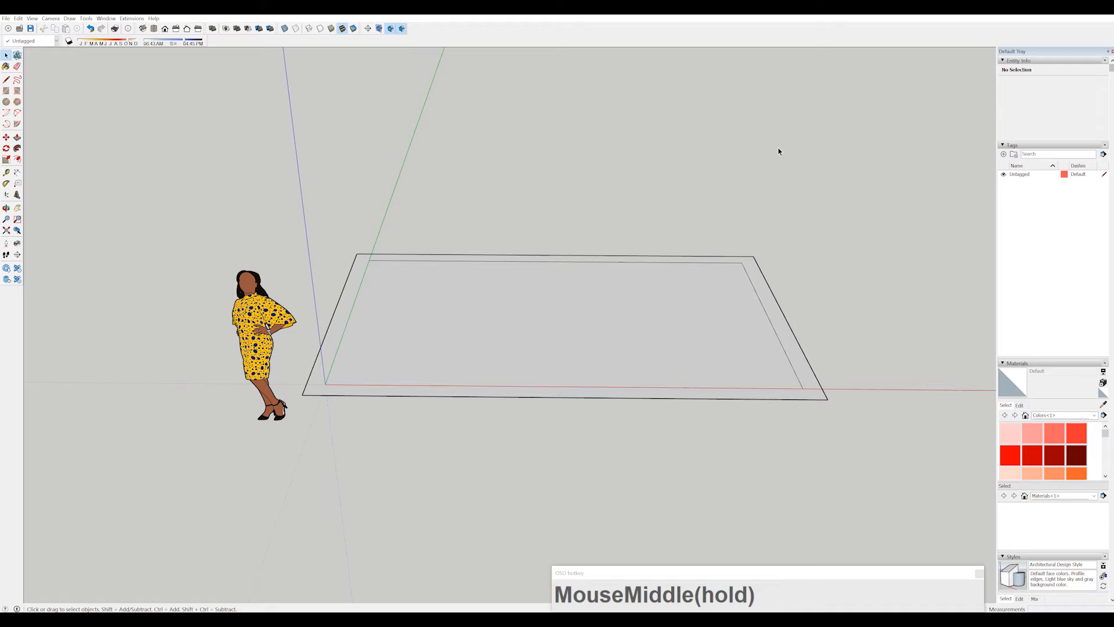
pyautogui.click(18, 139)
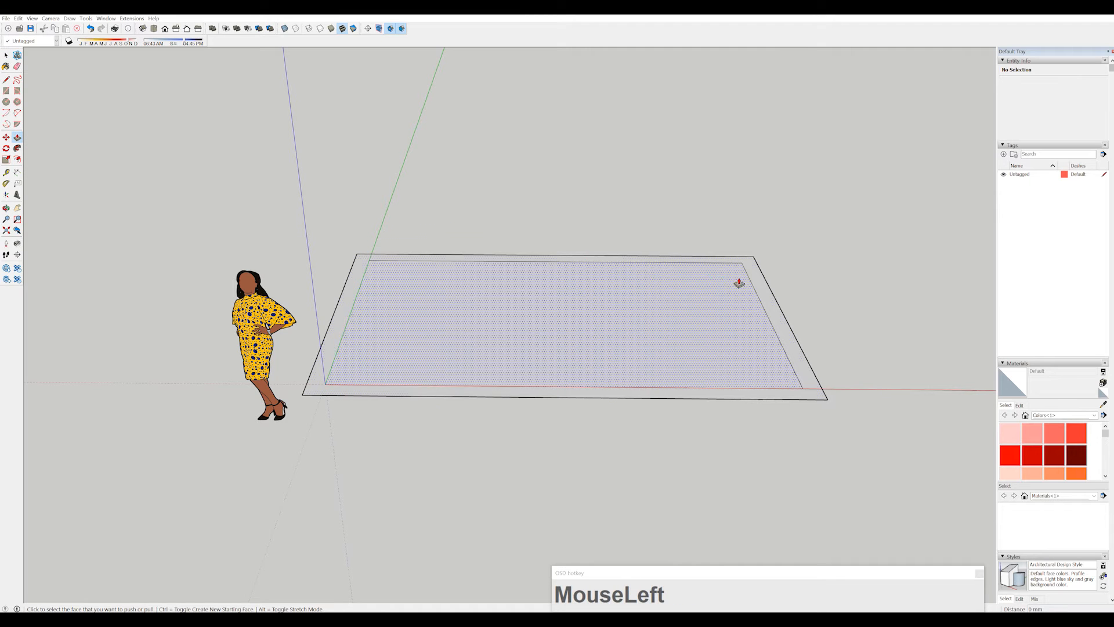
pyautogui.click(762, 331)
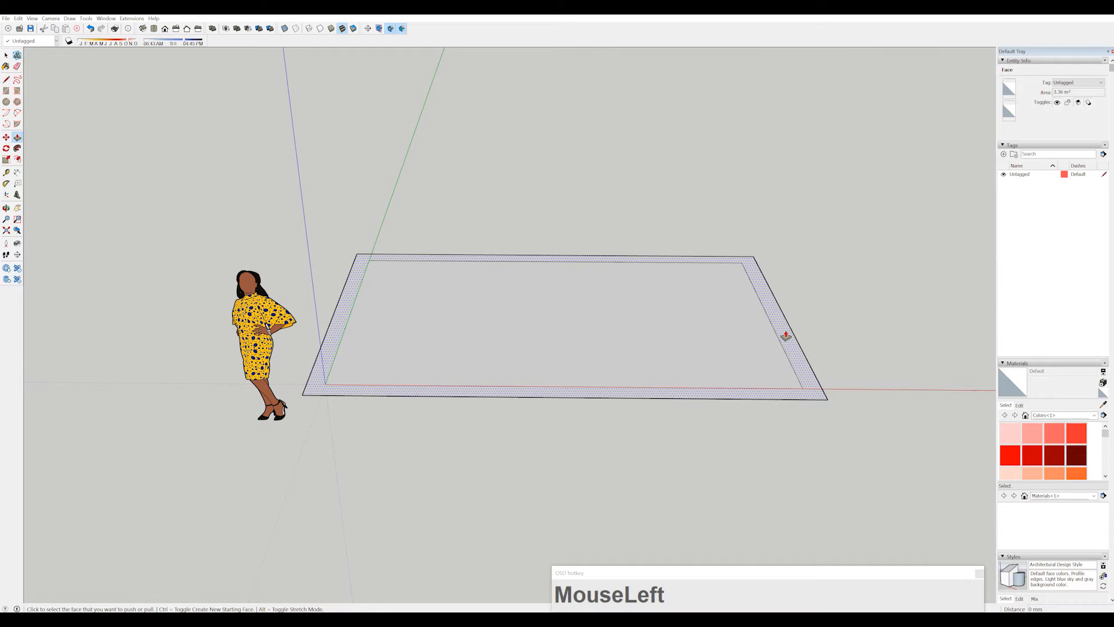
pyautogui.click(786, 335)
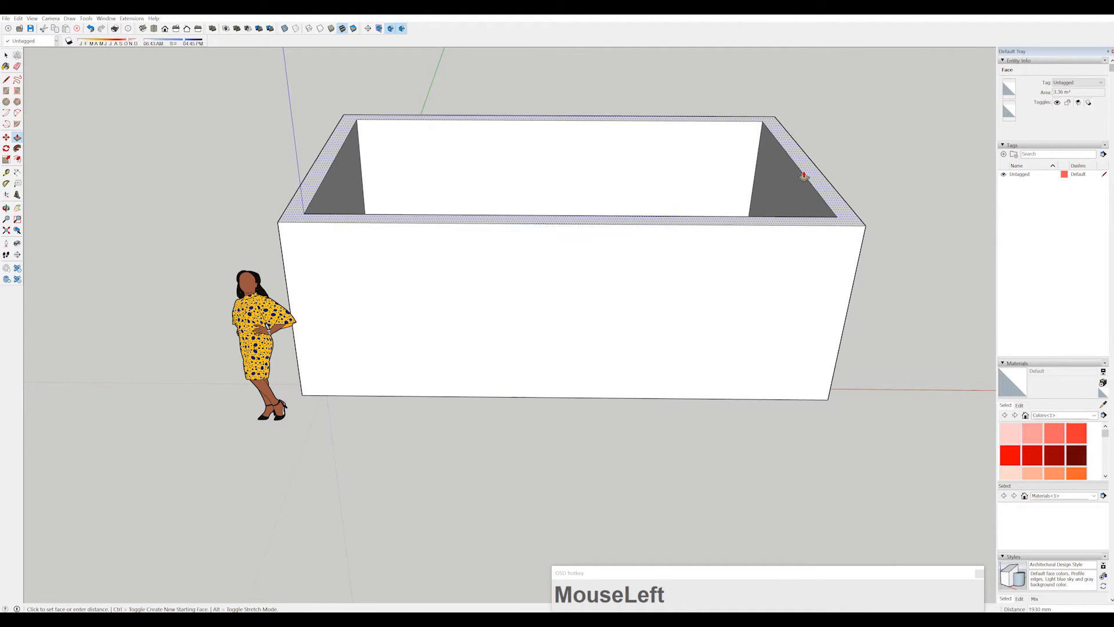
pyautogui.click(804, 175)
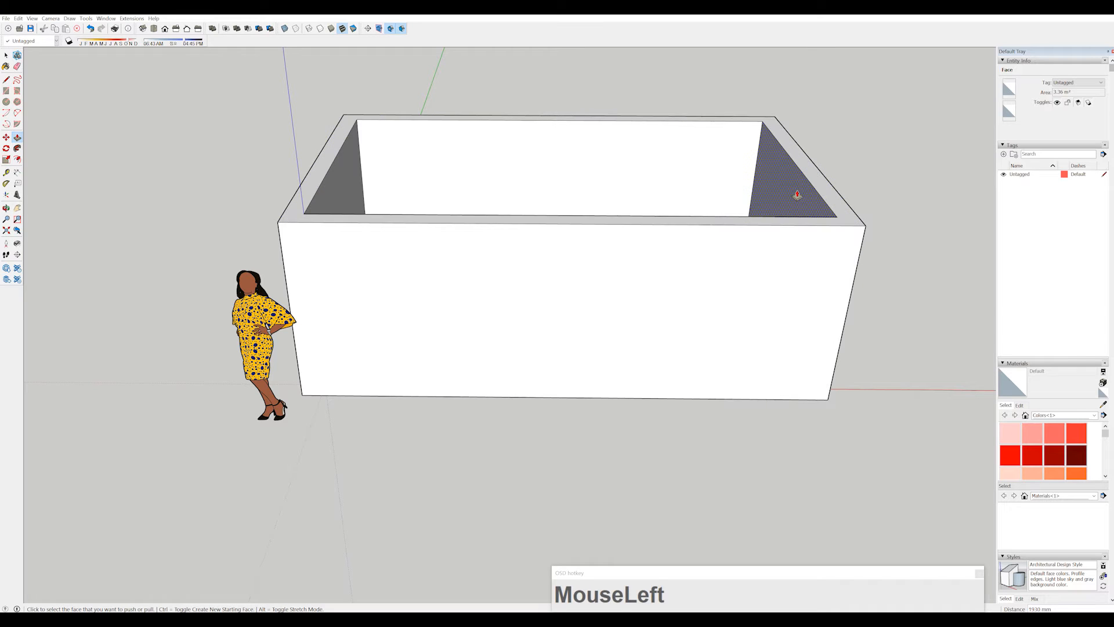
pyautogui.hotkey('ctrl', 'z')
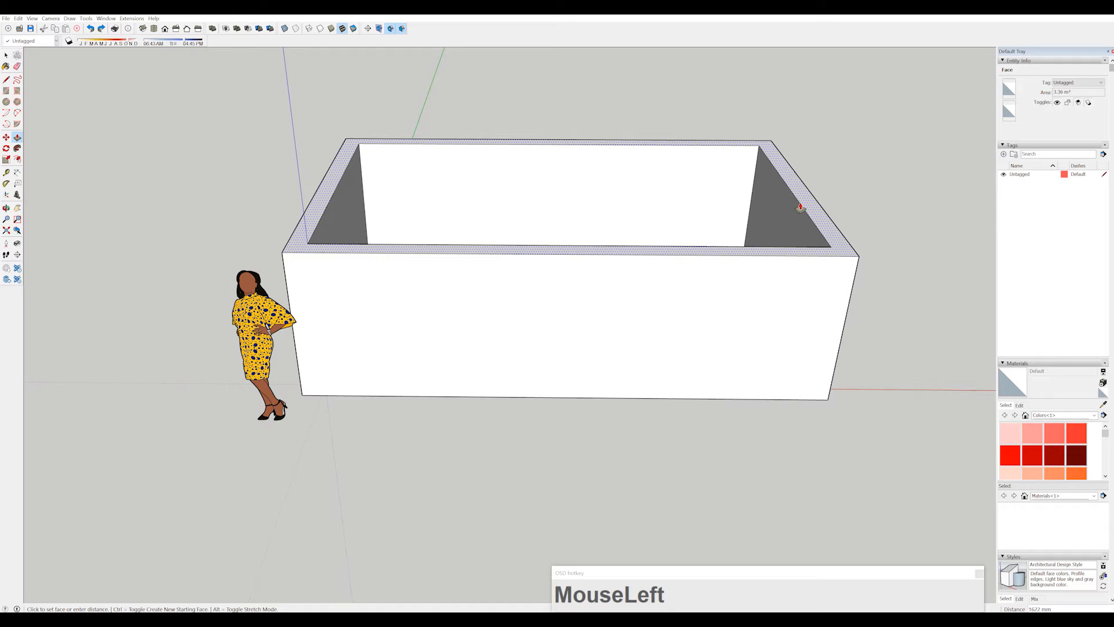
# Extrude the border face up 2400 mm to form the room's walls, and return to the Select tool.
pyautogui.write('2400')
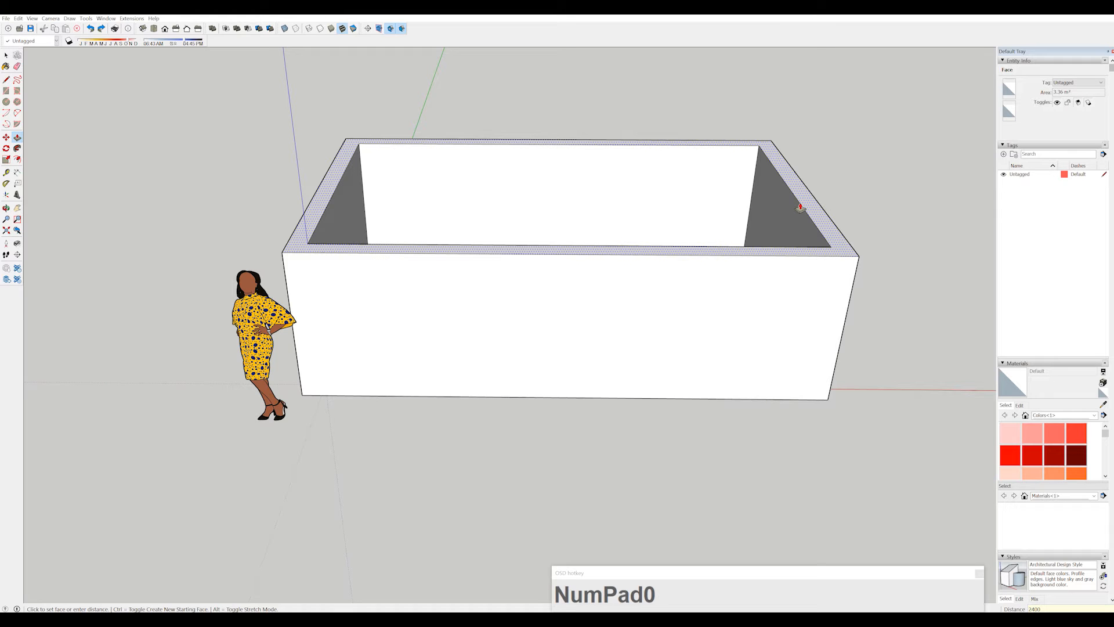
pyautogui.press('Return')
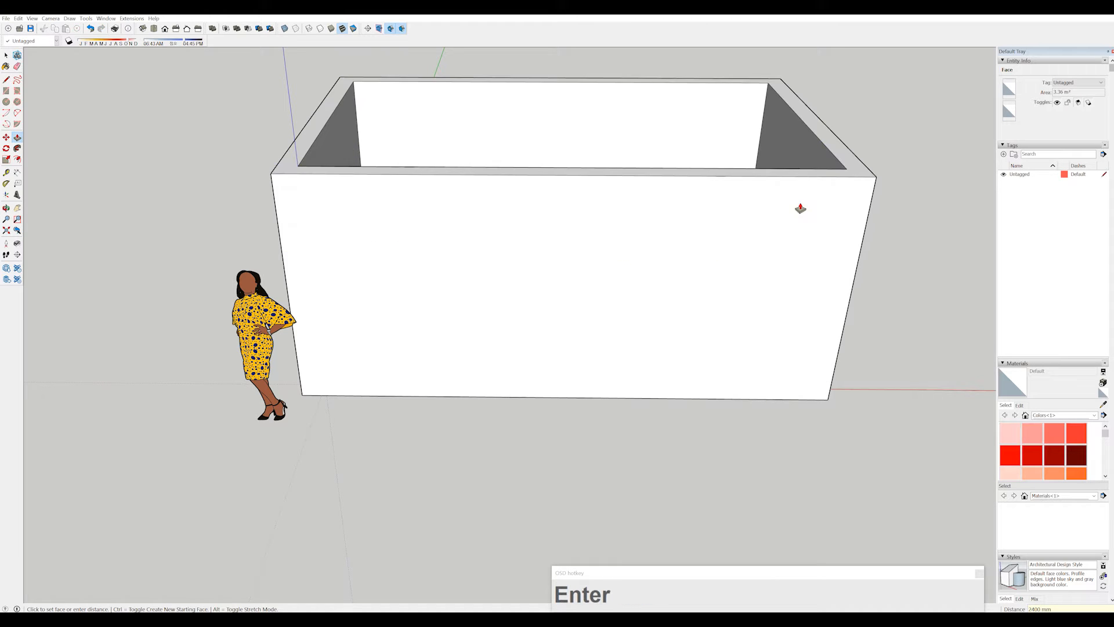
pyautogui.middleClick(792, 193)
pyautogui.moveTo(791, 194)
pyautogui.mouseDown(button='middle')
pyautogui.moveTo(493, 271)
pyautogui.moveTo(368, 319)
pyautogui.moveTo(301, 318)
pyautogui.moveTo(592, 321)
pyautogui.moveTo(766, 301)
pyautogui.moveTo(801, 263)
pyautogui.moveTo(625, 196)
pyautogui.mouseUp(button='middle')
pyautogui.scroll(-1, 807, 261)
pyautogui.scroll(-2, 807, 261)
pyautogui.press('space')
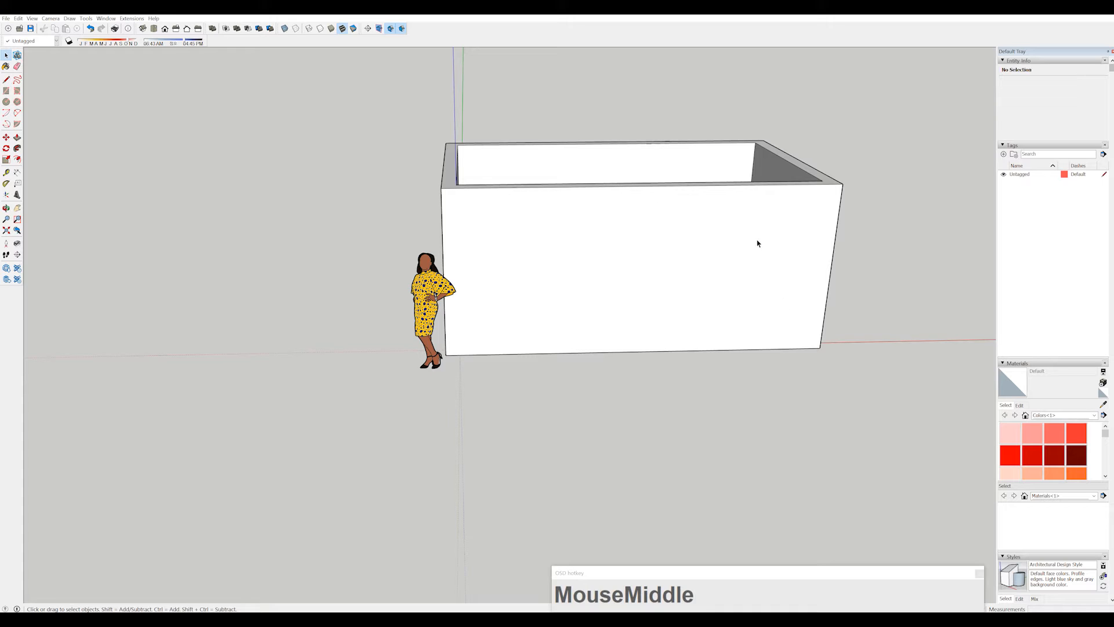
# Place a vertical guide on the front wall 300 mm in from its right-hand outer edge.
pyautogui.moveTo(818, 229)
pyautogui.mouseDown(button='middle')
pyautogui.moveTo(552, 249)
pyautogui.moveTo(608, 177)
pyautogui.mouseUp(button='middle')
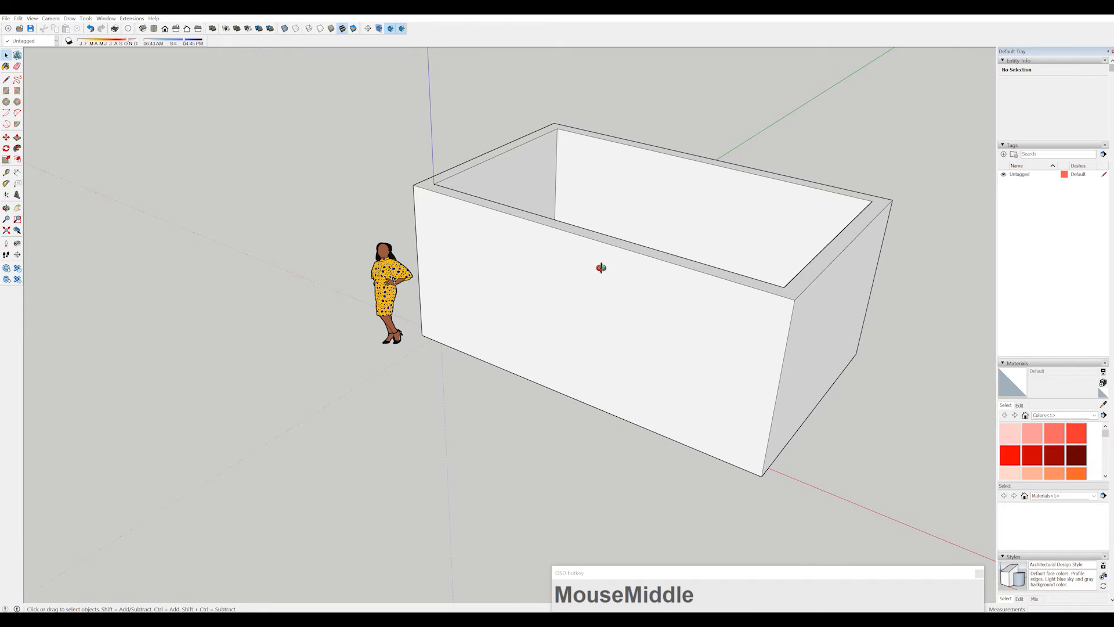
pyautogui.moveTo(601, 267); pyautogui.dragTo(749, 281, button='middle')
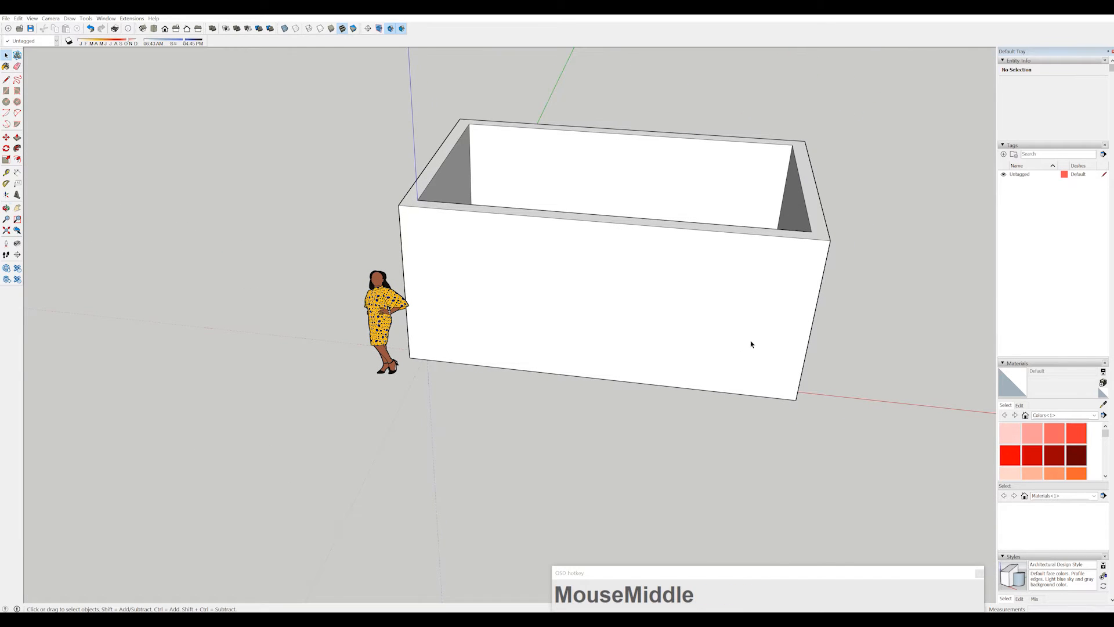
pyautogui.moveTo(751, 344); pyautogui.dragTo(779, 308, button='middle')
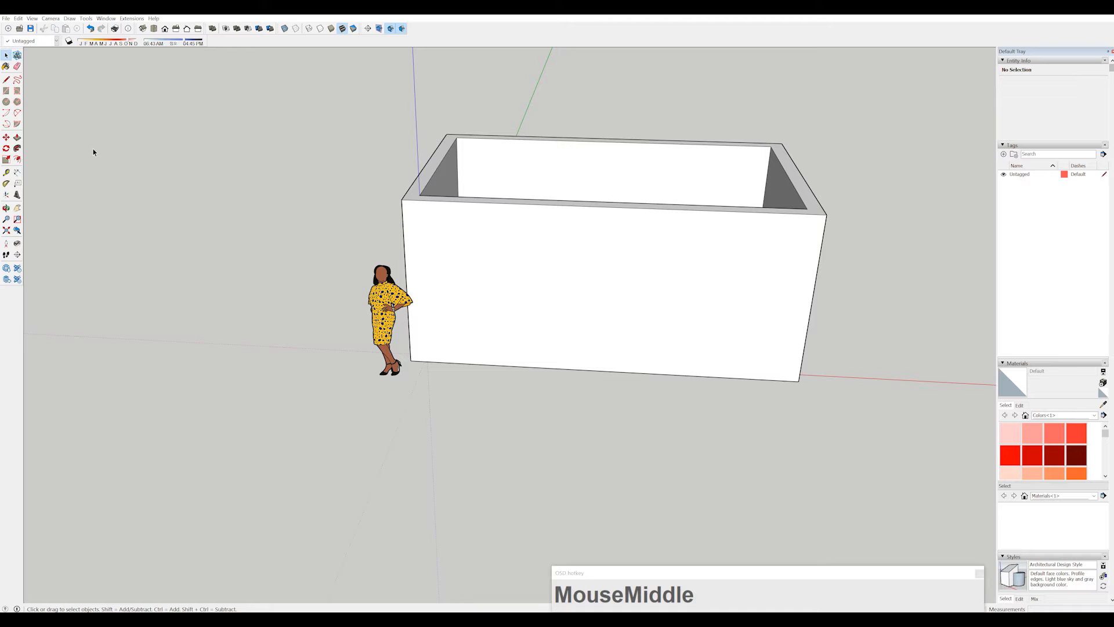
pyautogui.click(8, 173)
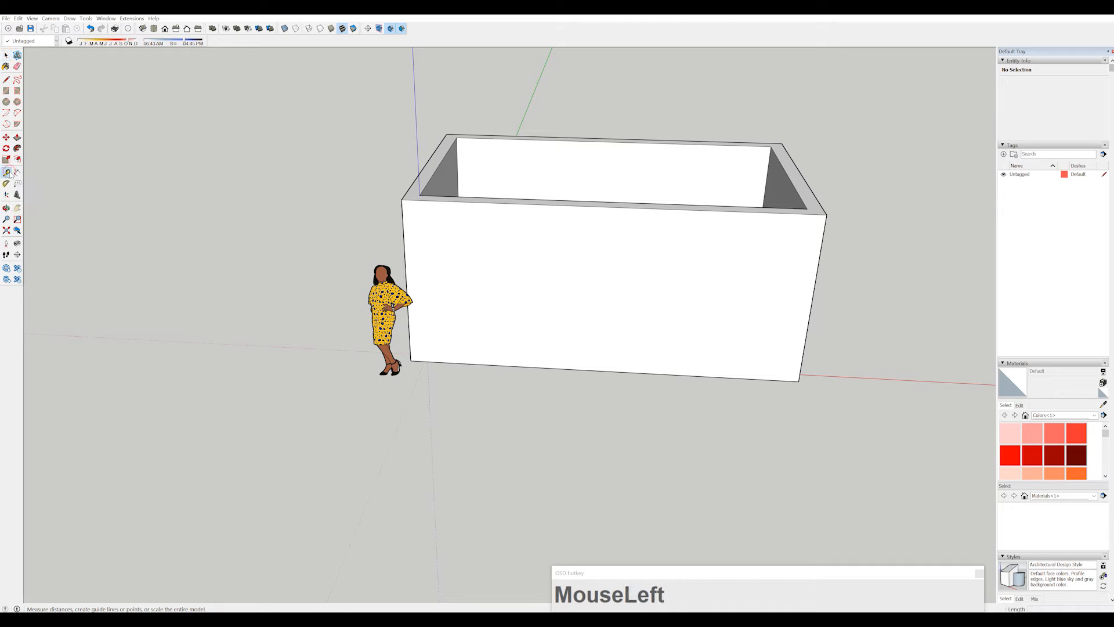
pyautogui.click(817, 273)
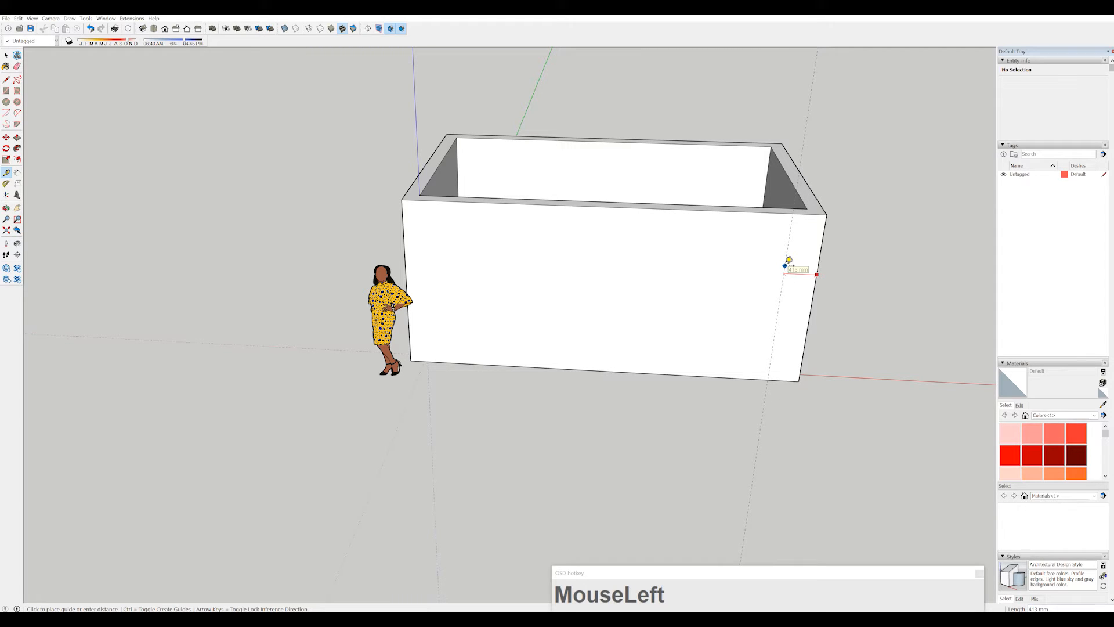
pyautogui.write('300')
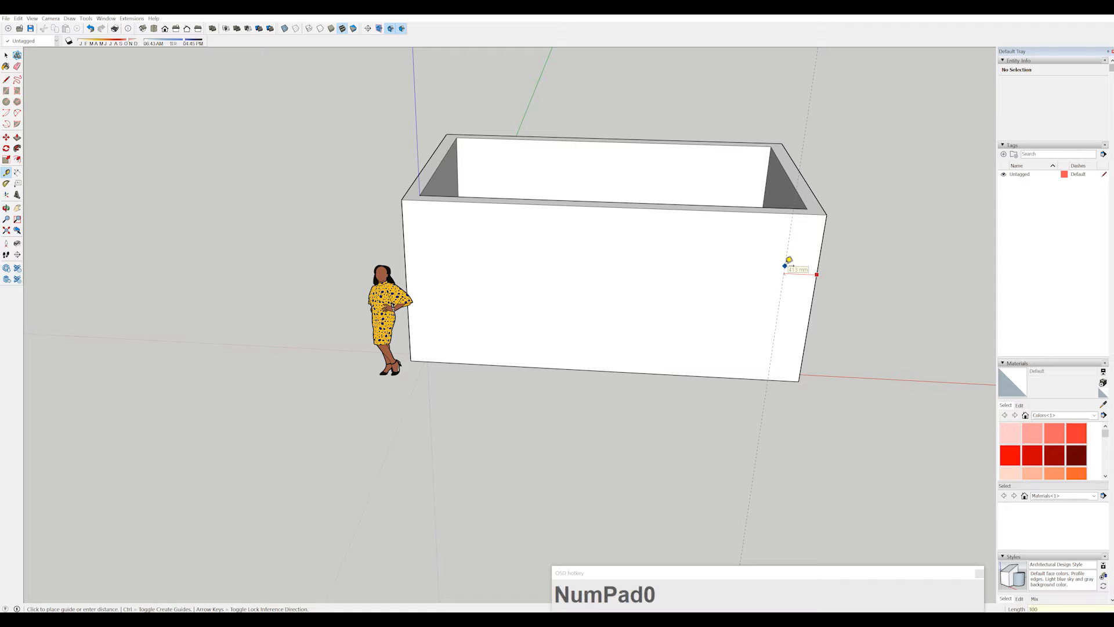
pyautogui.press('Return')
# Place a second vertical guide 900 mm from the first one, toward the middle of the front wall.
pyautogui.moveTo(788, 256); pyautogui.dragTo(698, 237, button='middle')
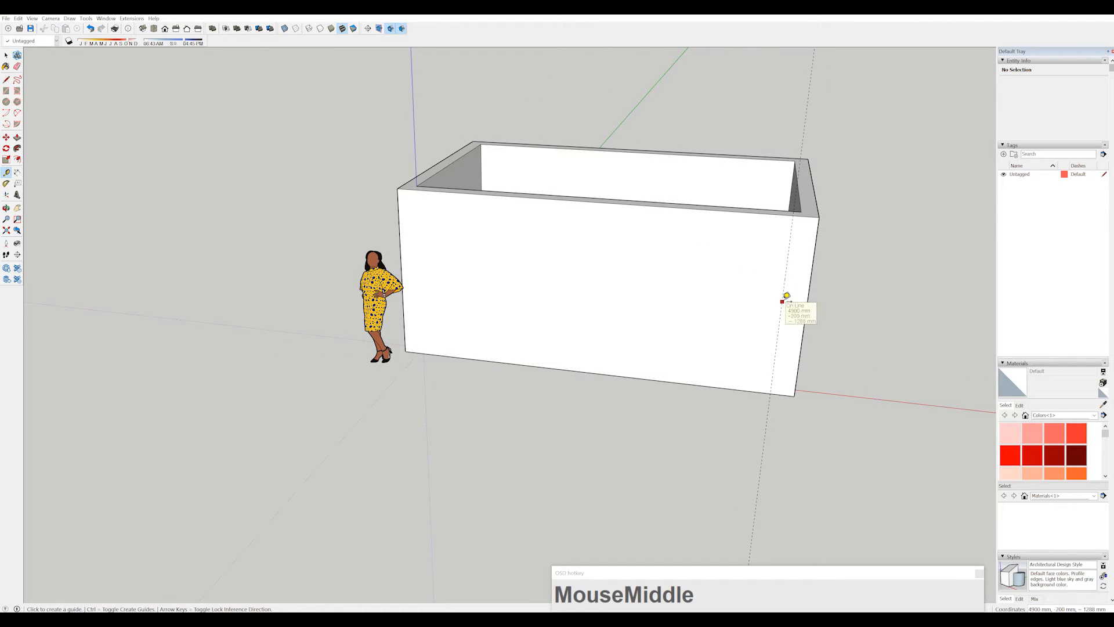
pyautogui.moveTo(787, 296); pyautogui.dragTo(708, 285)
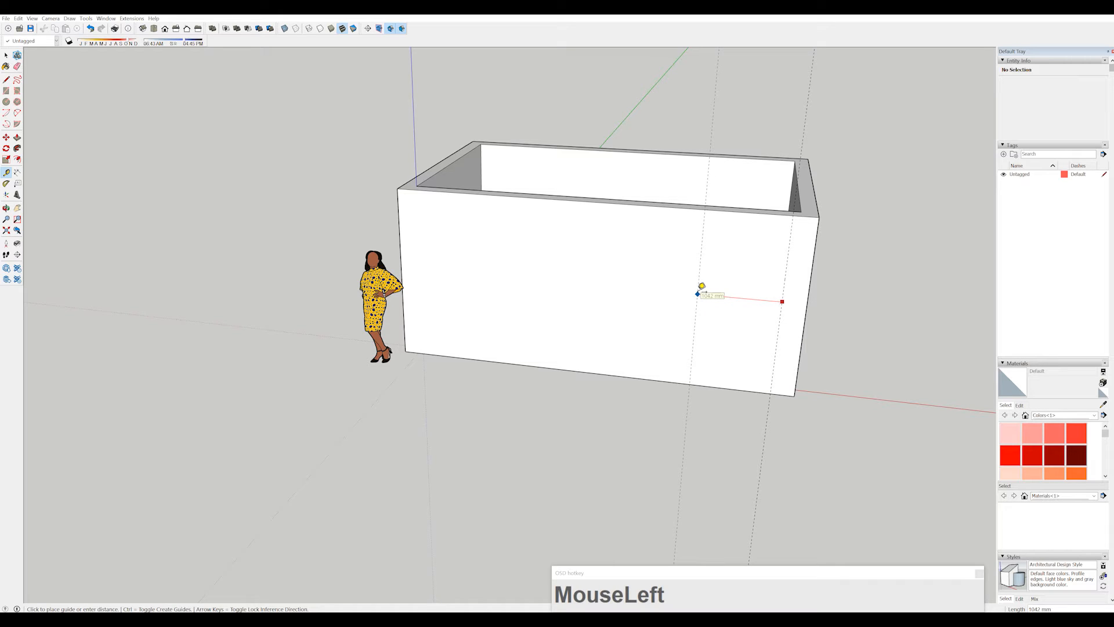
pyautogui.write('90')
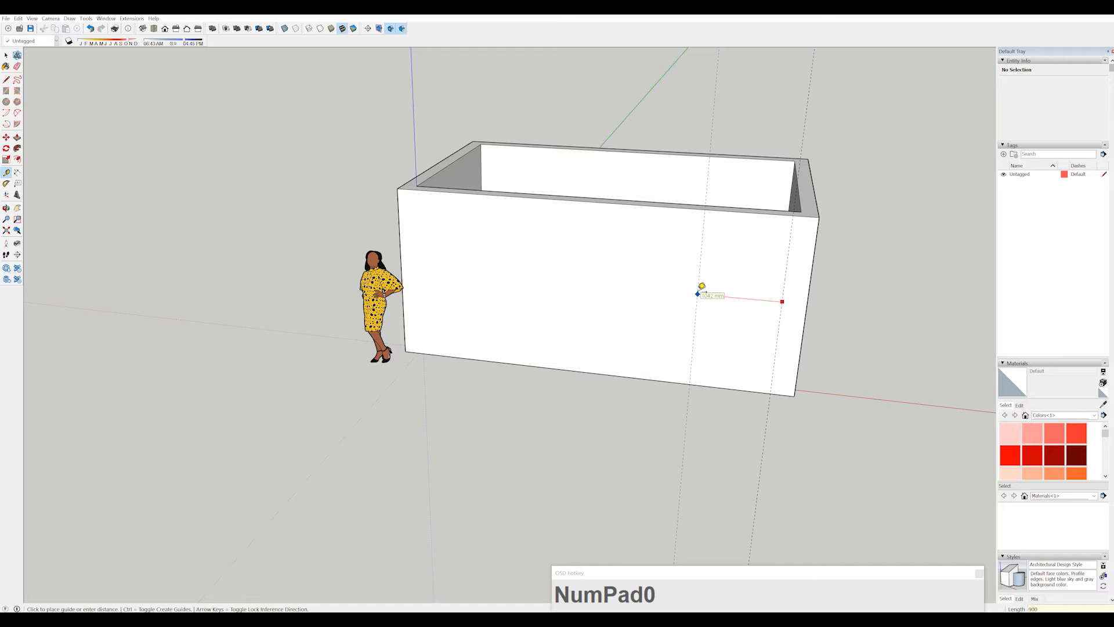
pyautogui.write('0')
pyautogui.press('Return')
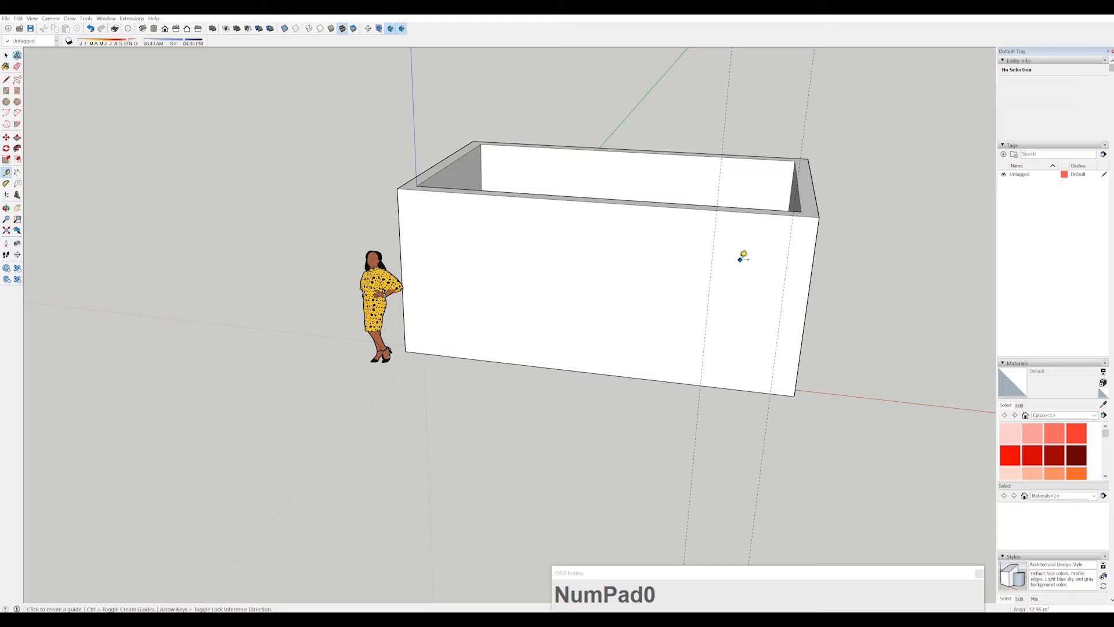
# Place a horizontal guide on the front wall 2100 mm above its bottom edge.
pyautogui.click(663, 380)
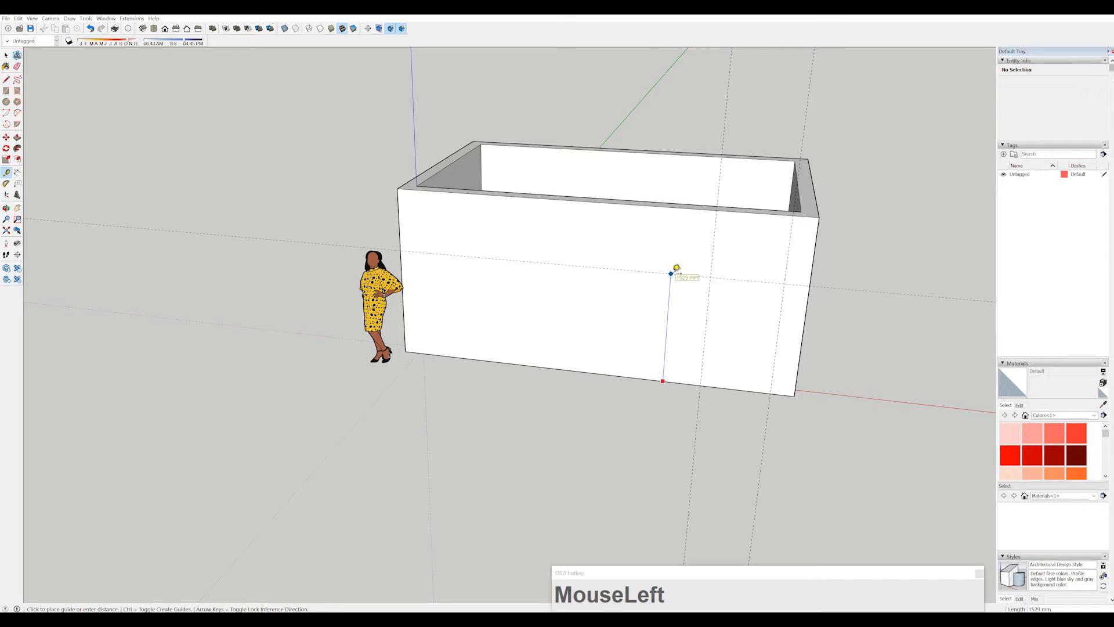
pyautogui.write('2100')
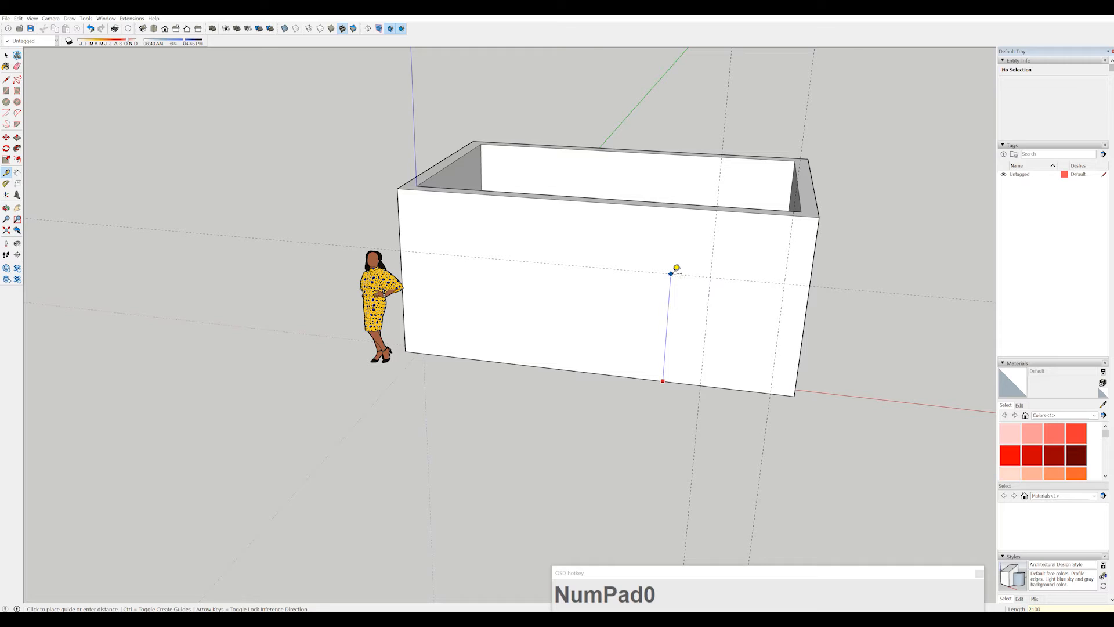
pyautogui.press('Return')
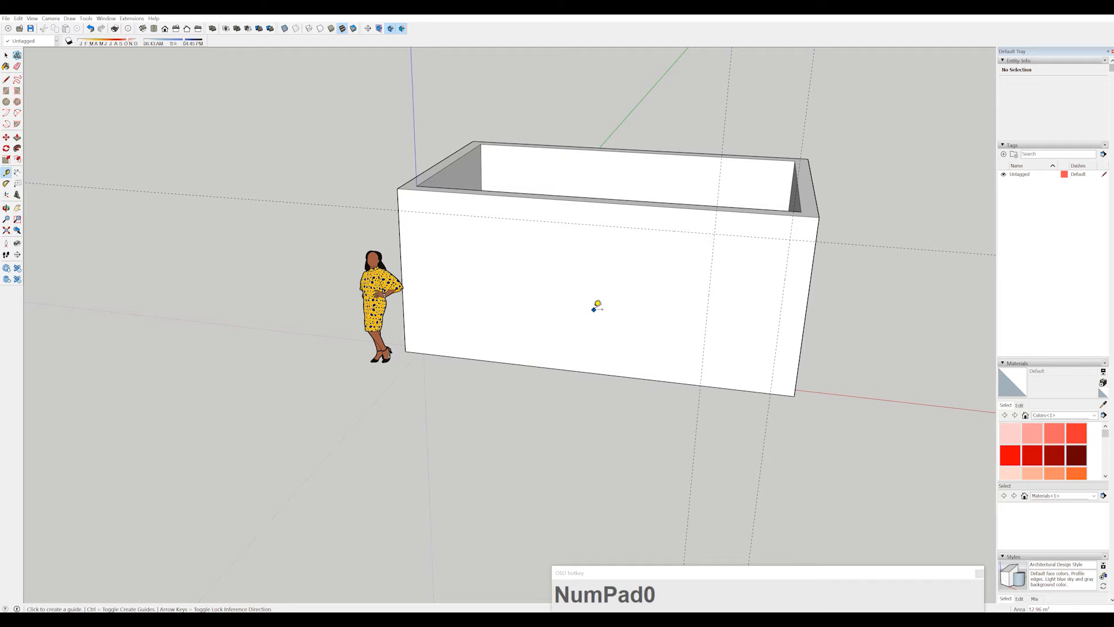
# Draw the 900 by 2100 mm door rectangle on the front wall between the guide intersections and the bottom edge.
pyautogui.moveTo(561, 289); pyautogui.dragTo(615, 267, button='middle')
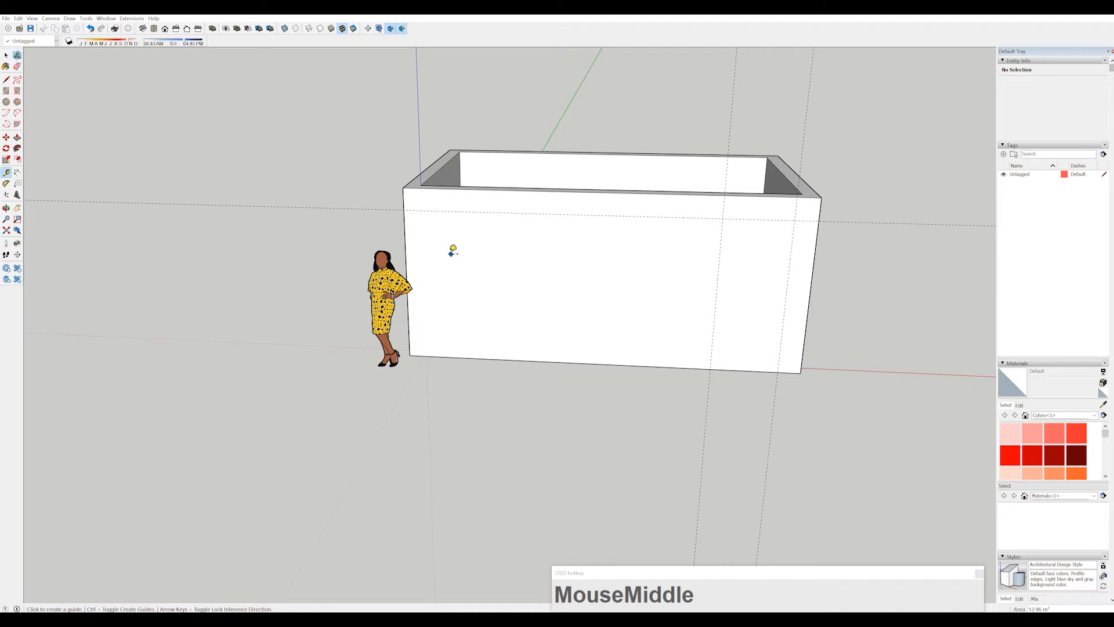
pyautogui.click(5, 91)
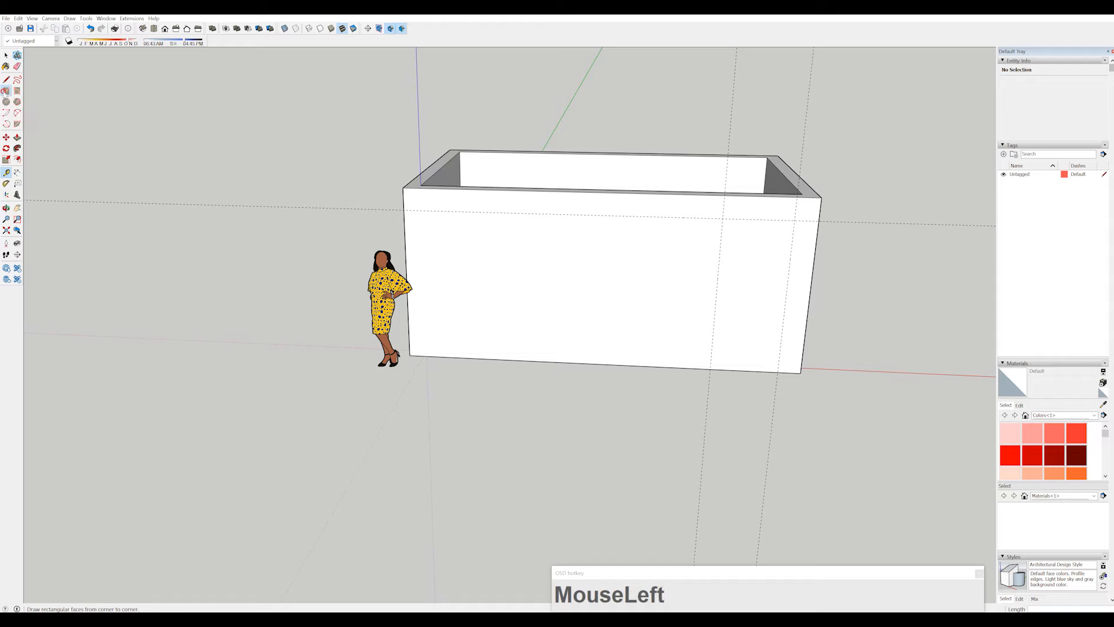
pyautogui.click(722, 219)
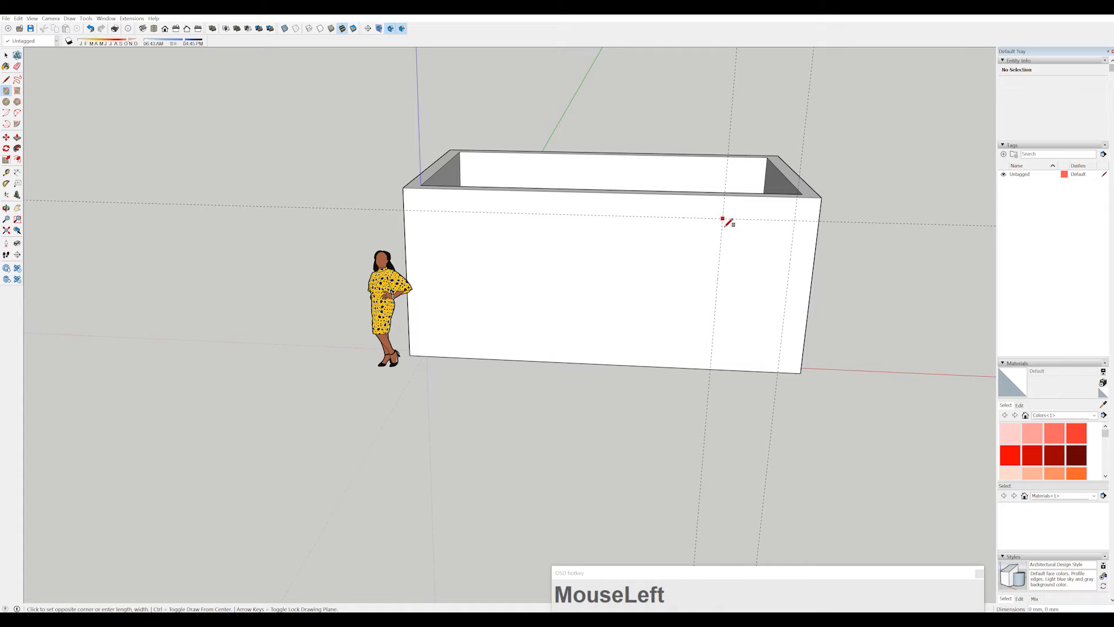
pyautogui.click(779, 372)
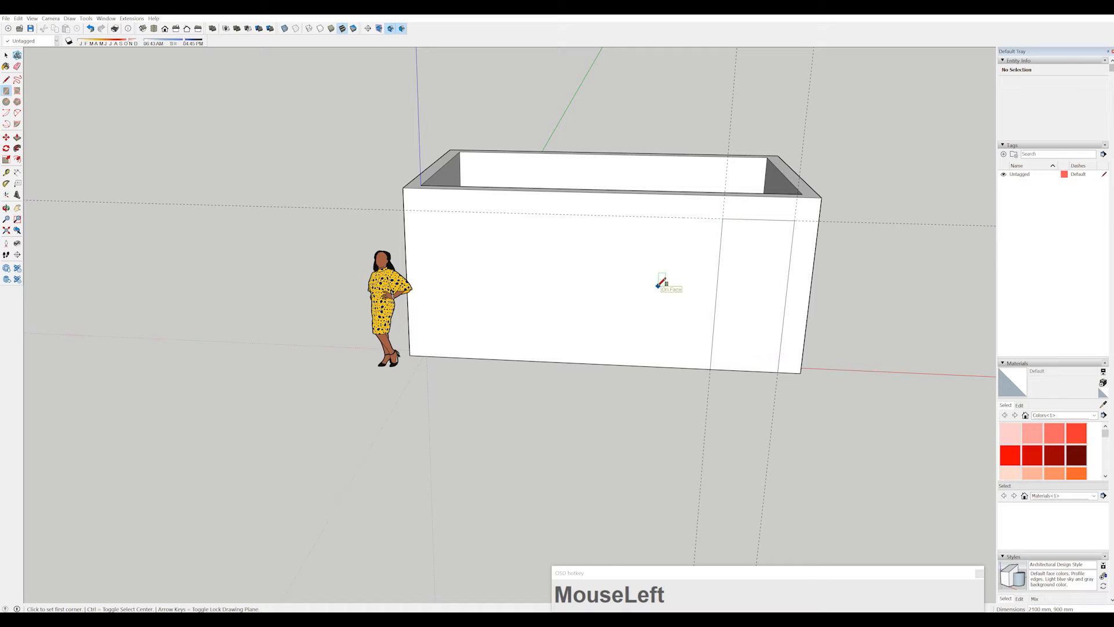
pyautogui.click(17, 138)
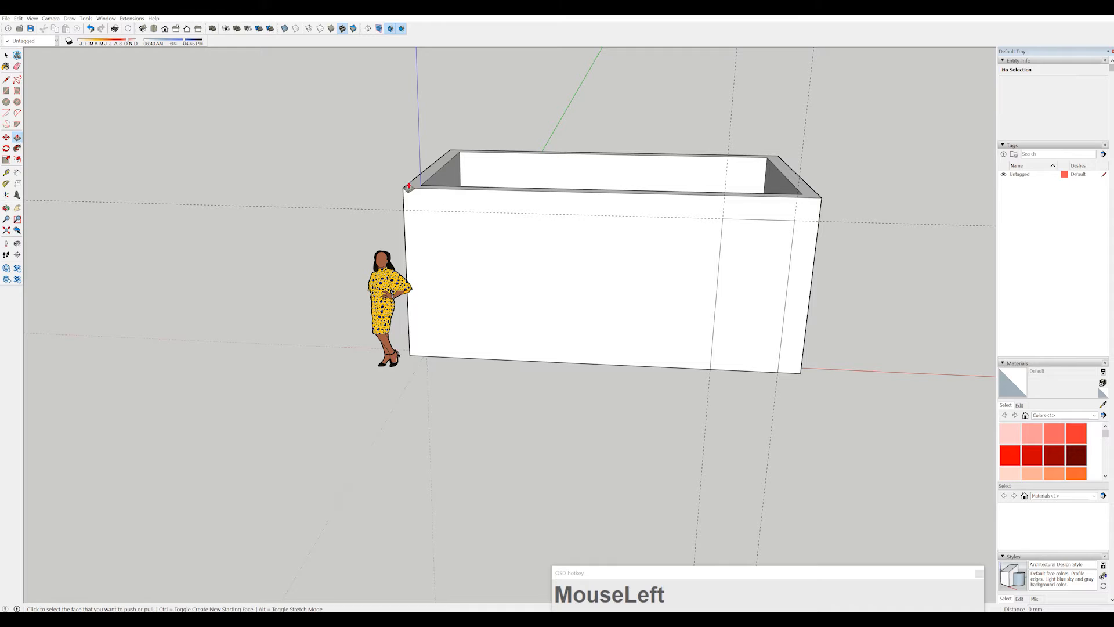
pyautogui.click(749, 306)
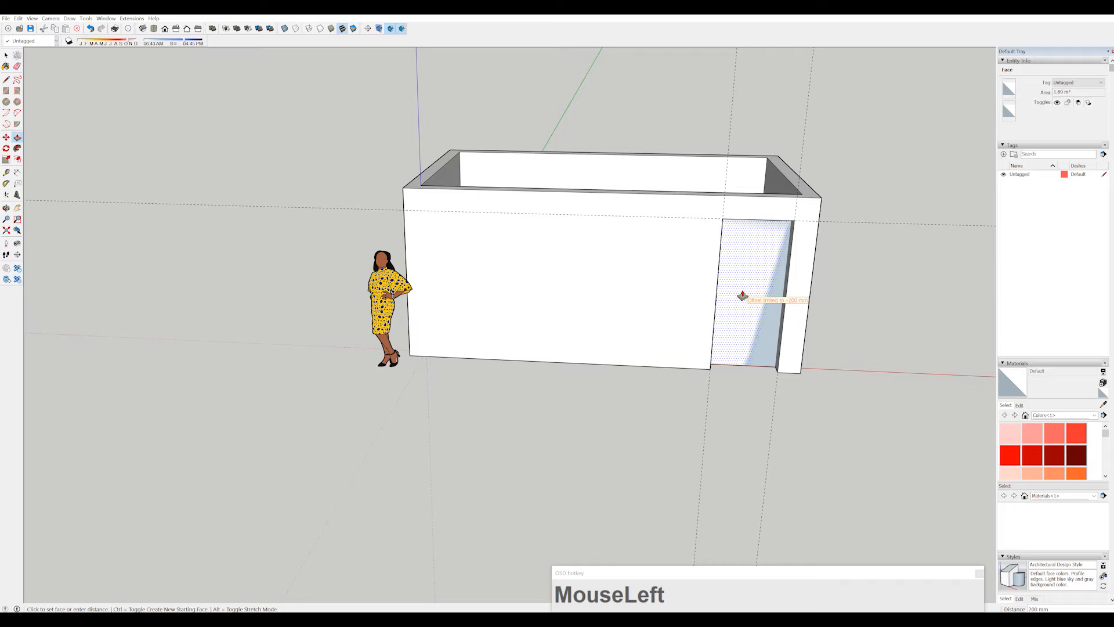
pyautogui.moveTo(742, 296); pyautogui.dragTo(772, 316, button='middle')
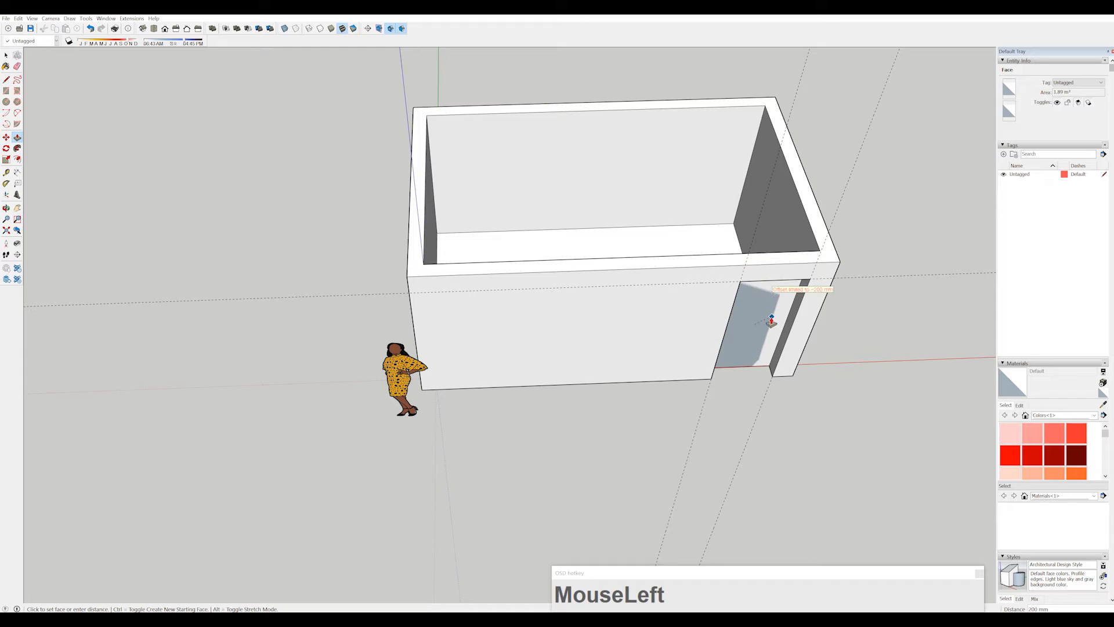
pyautogui.moveTo(771, 320); pyautogui.dragTo(769, 371, button='middle')
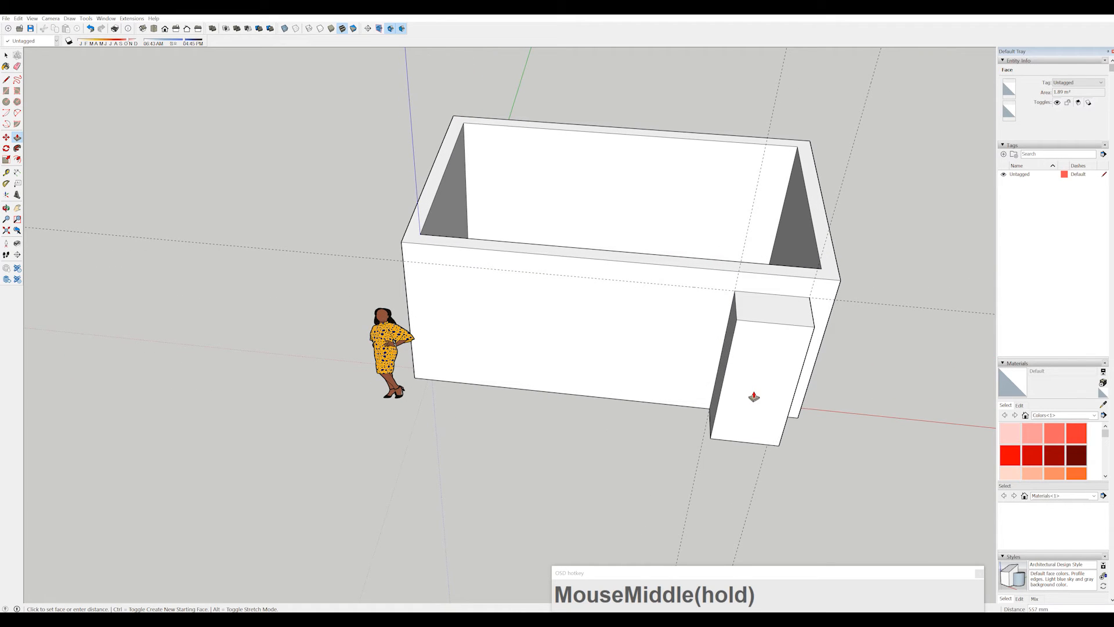
pyautogui.press('Escape')
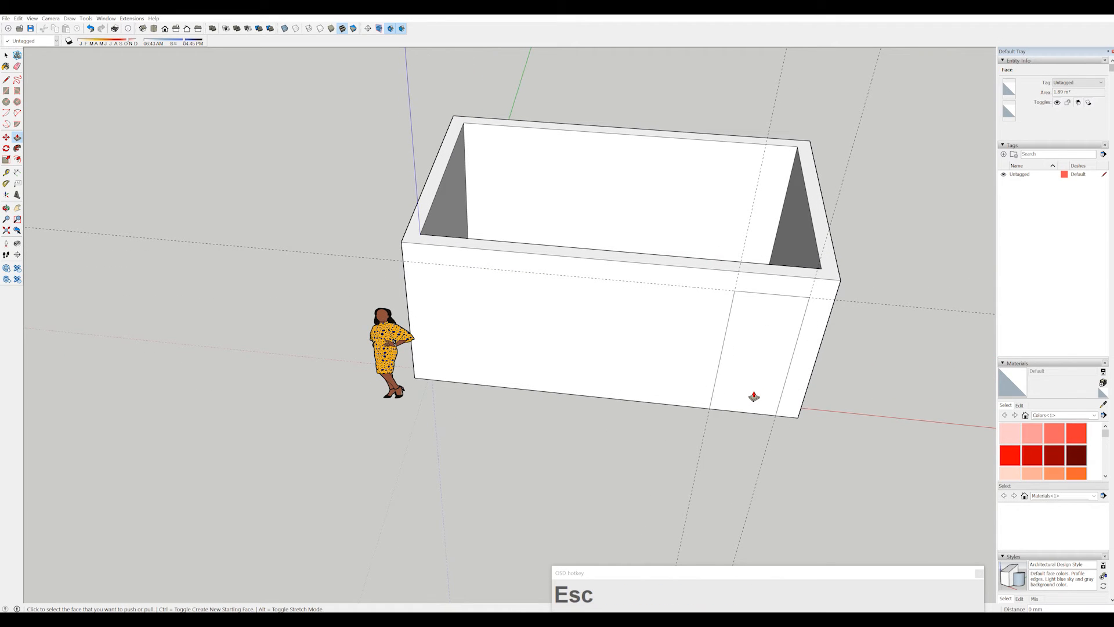
# Push the door rectangle 200 mm inward through the full wall thickness to cut the doorway.
pyautogui.click(22, 137)
pyautogui.moveTo(684, 416); pyautogui.dragTo(658, 316, button='middle')
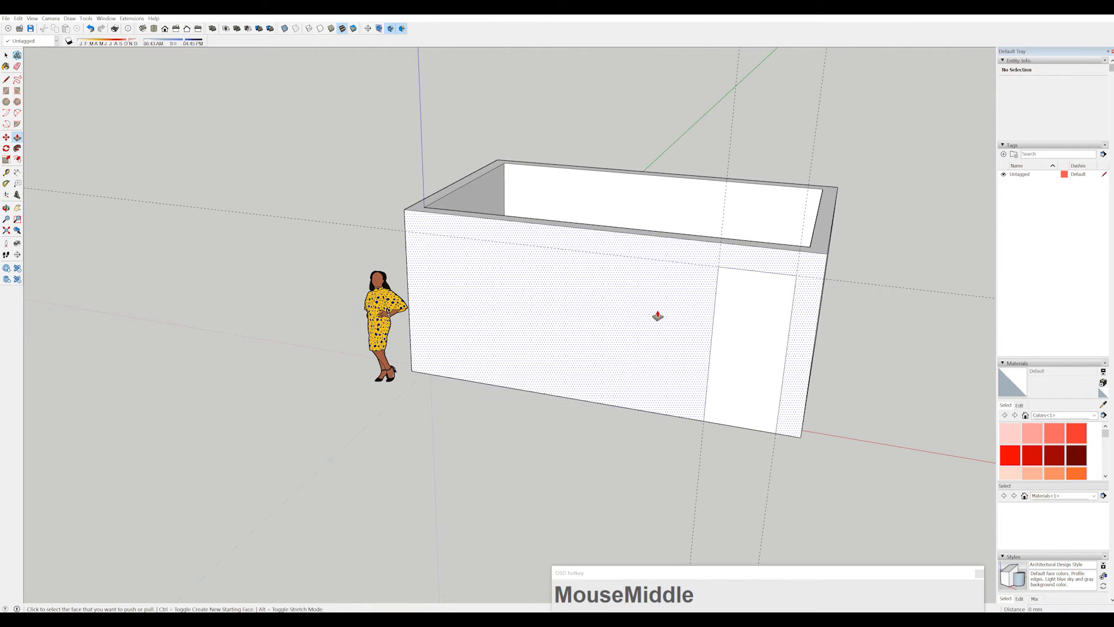
pyautogui.click(740, 363)
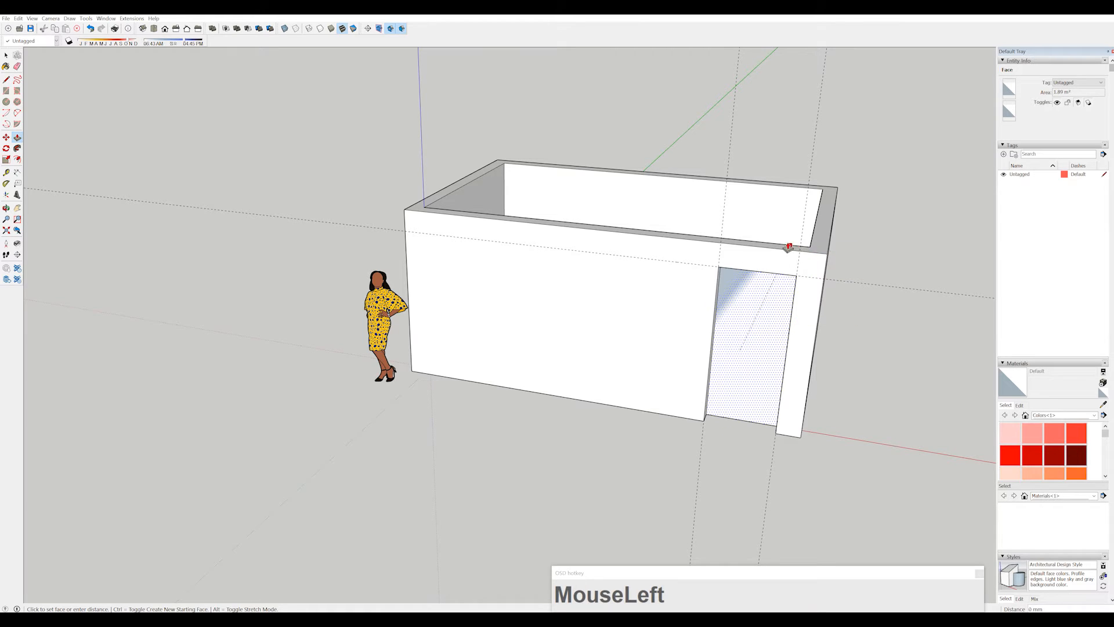
pyautogui.click(746, 336)
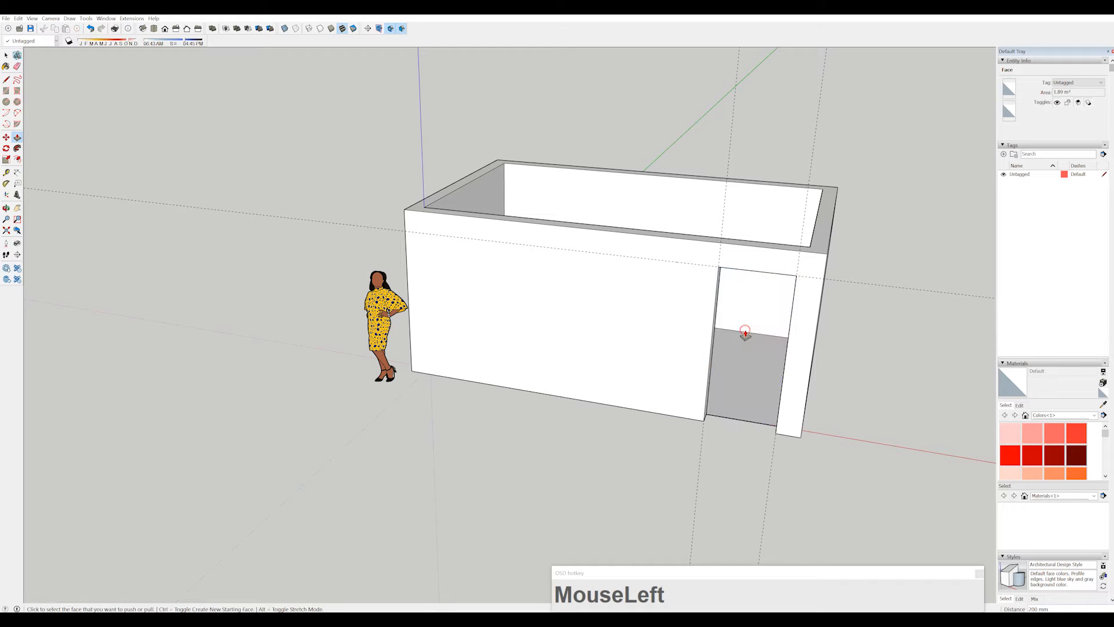
# Erase the two vertical guides and the horizontal guide around the doorway.
pyautogui.moveTo(741, 330)
pyautogui.mouseDown(button='middle')
pyautogui.moveTo(520, 319)
pyautogui.moveTo(734, 326)
pyautogui.mouseUp(button='middle')
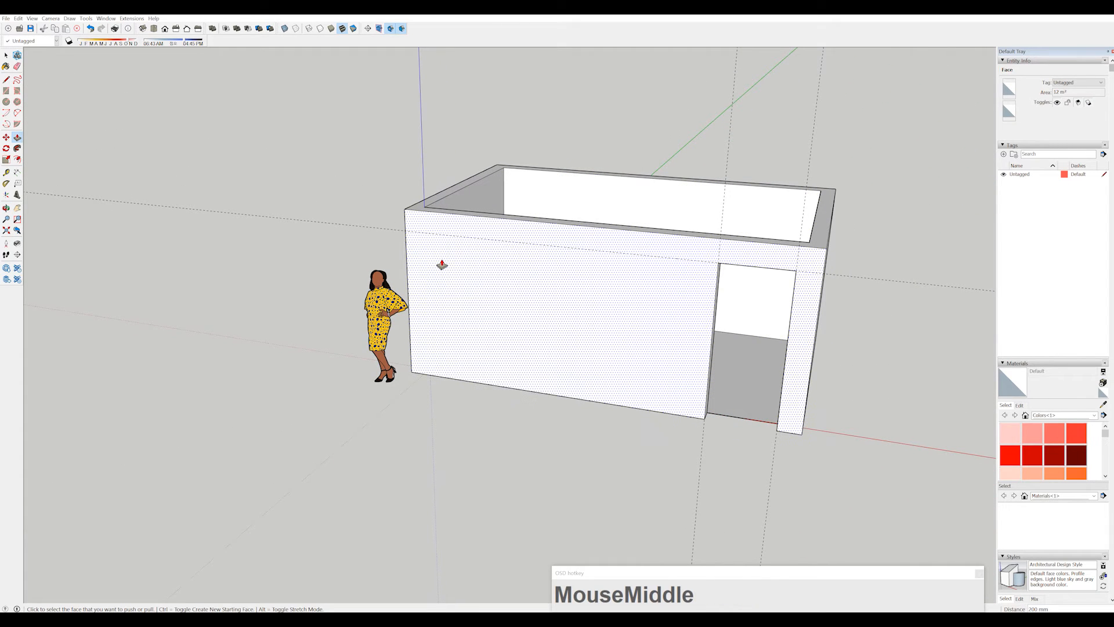
pyautogui.click(21, 67)
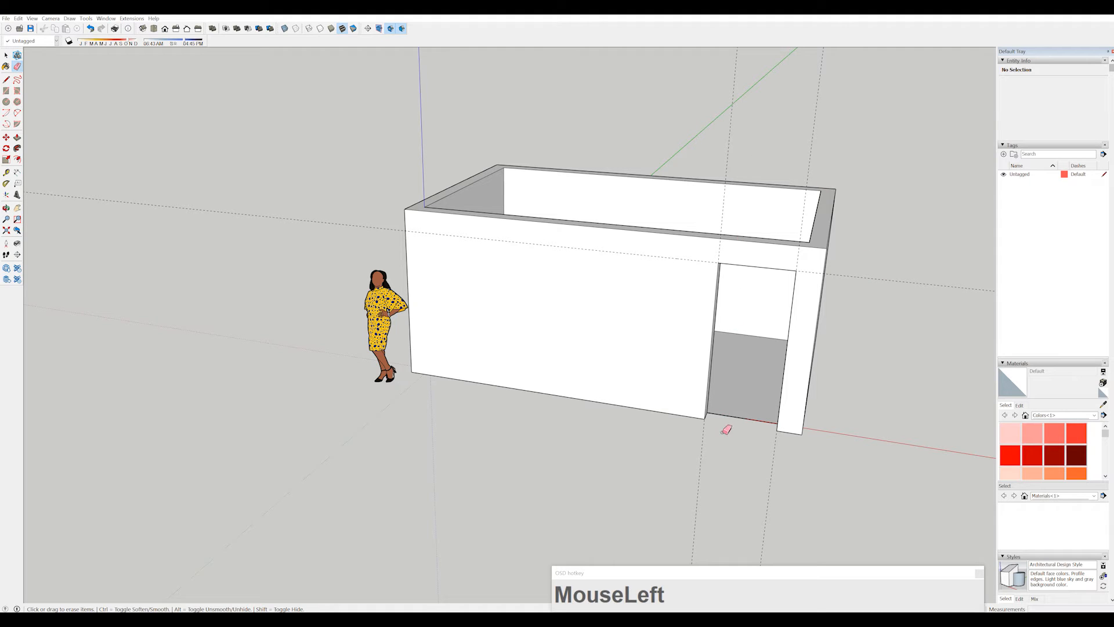
pyautogui.click(774, 484)
pyautogui.click(703, 465)
pyautogui.click(884, 279)
# Place a horizontal guide on the back wall's inner face 1200 mm above the floor edge.
pyautogui.moveTo(719, 209)
pyautogui.mouseDown(button='middle')
pyautogui.moveTo(683, 223)
pyautogui.moveTo(719, 277)
pyautogui.moveTo(767, 269)
pyautogui.moveTo(858, 403)
pyautogui.mouseUp(button='middle')
pyautogui.moveTo(606, 198)
pyautogui.mouseDown(button='middle')
pyautogui.moveTo(477, 174)
pyautogui.moveTo(542, 182)
pyautogui.mouseUp(button='middle')
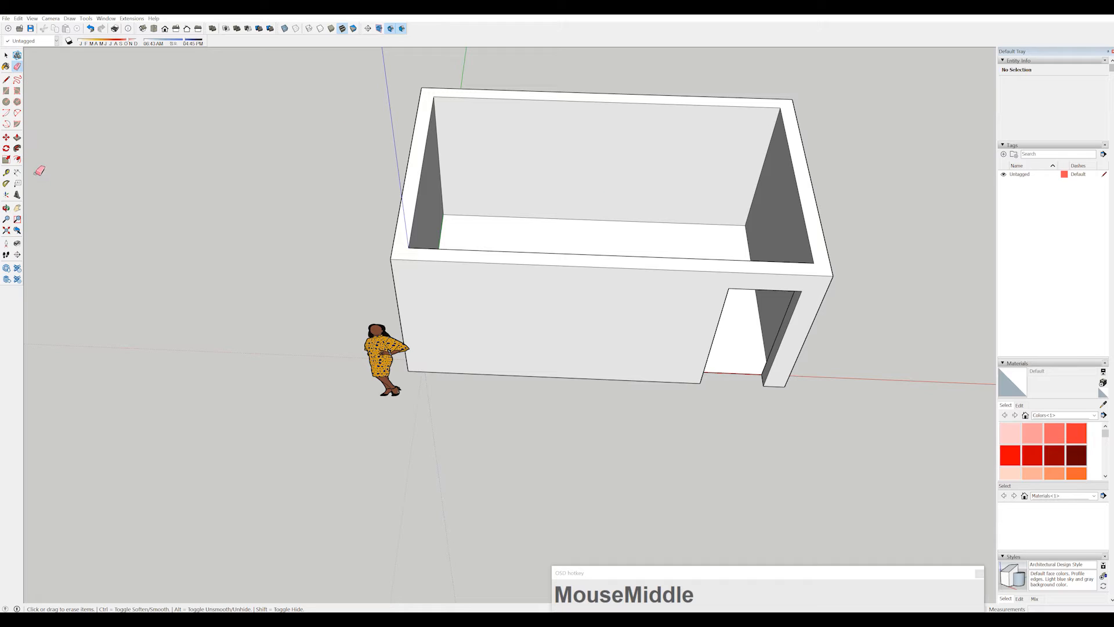
pyautogui.click(6, 173)
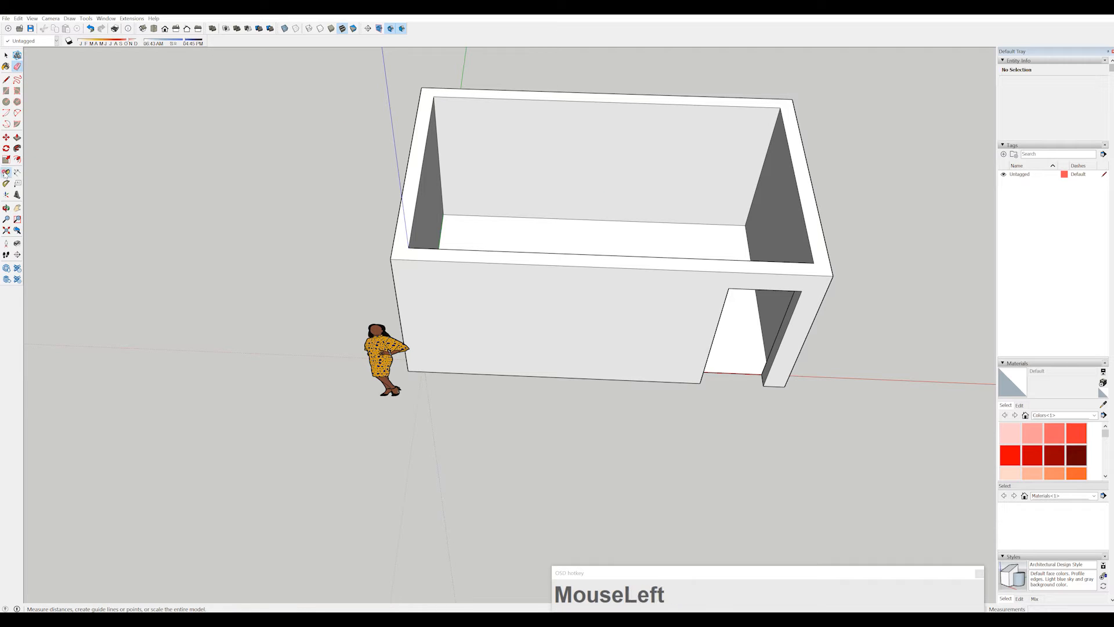
pyautogui.click(594, 218)
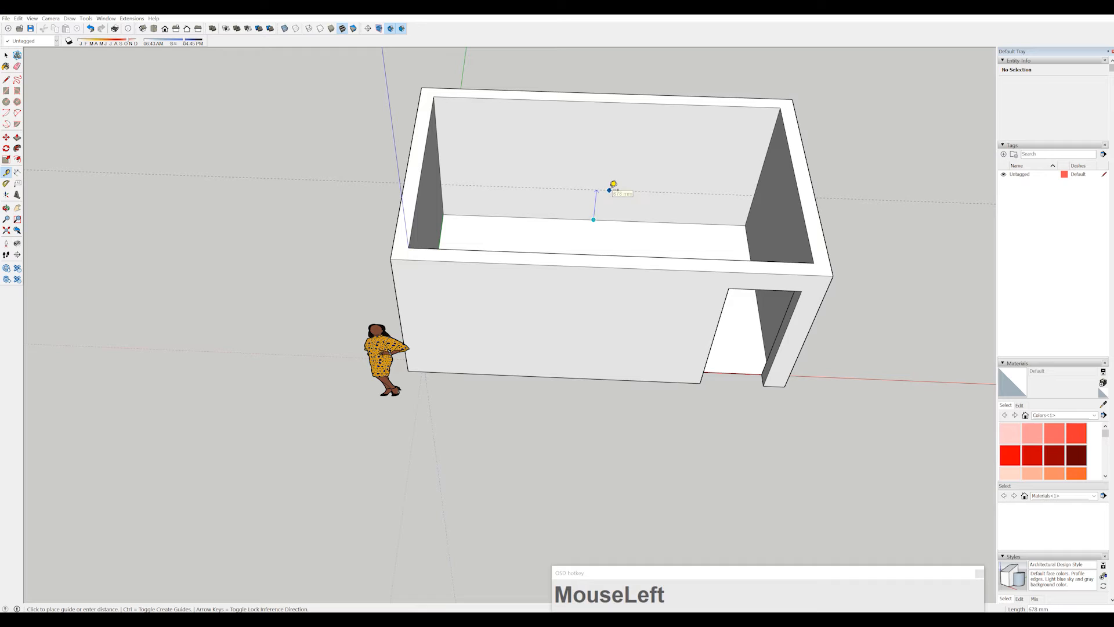
pyautogui.write('1200')
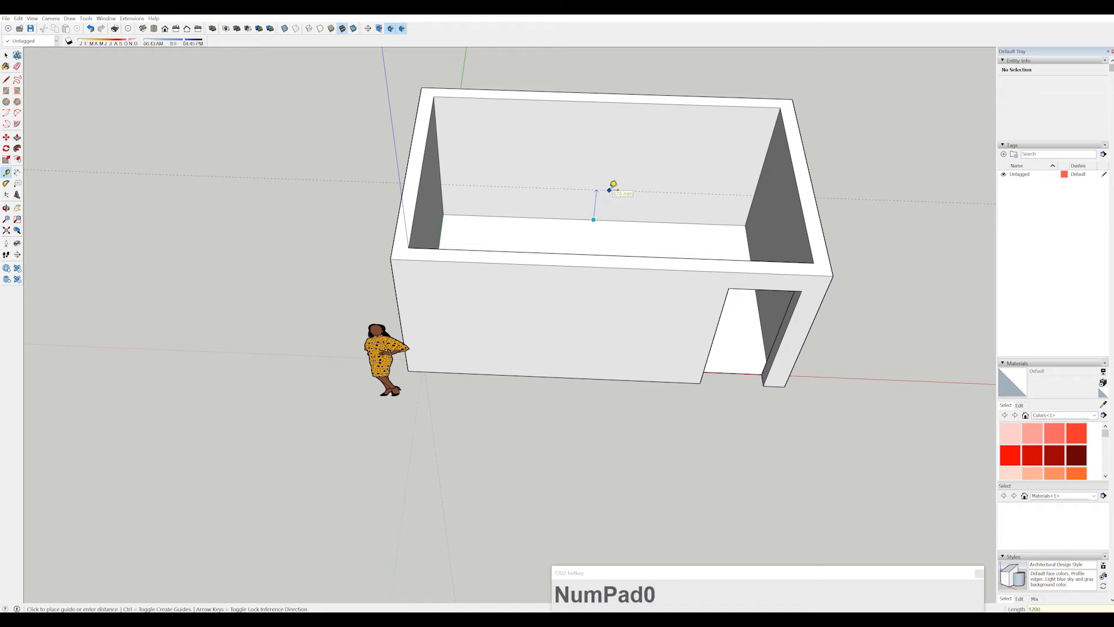
pyautogui.press('Return')
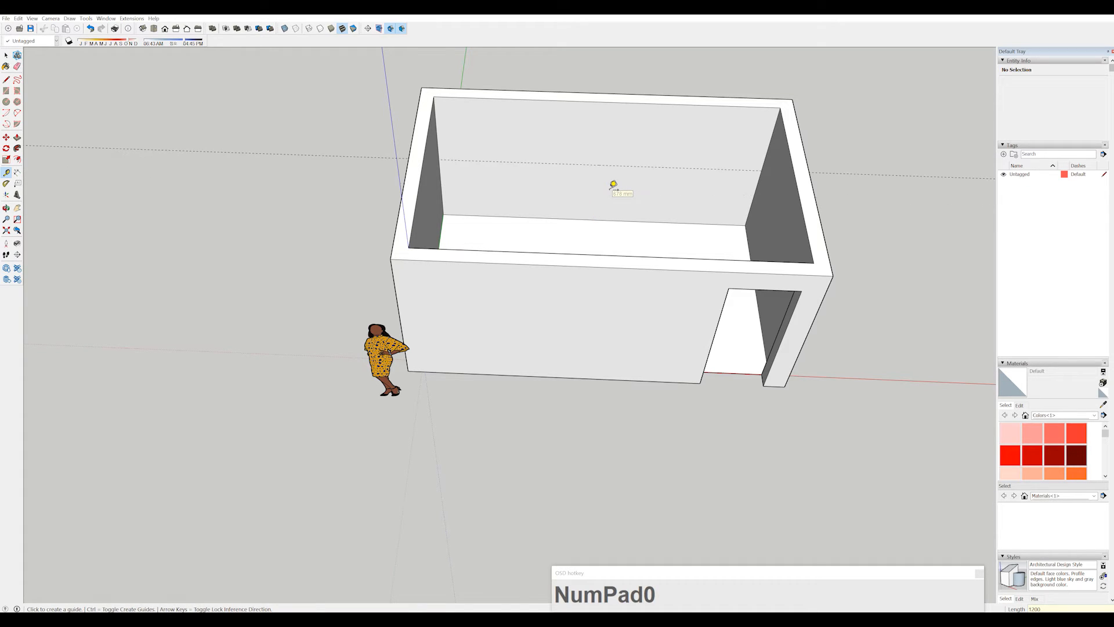
# Place a second horizontal guide on the back wall's inner face, 900 mm above the existing guide.
pyautogui.moveTo(604, 180); pyautogui.dragTo(609, 127, button='middle')
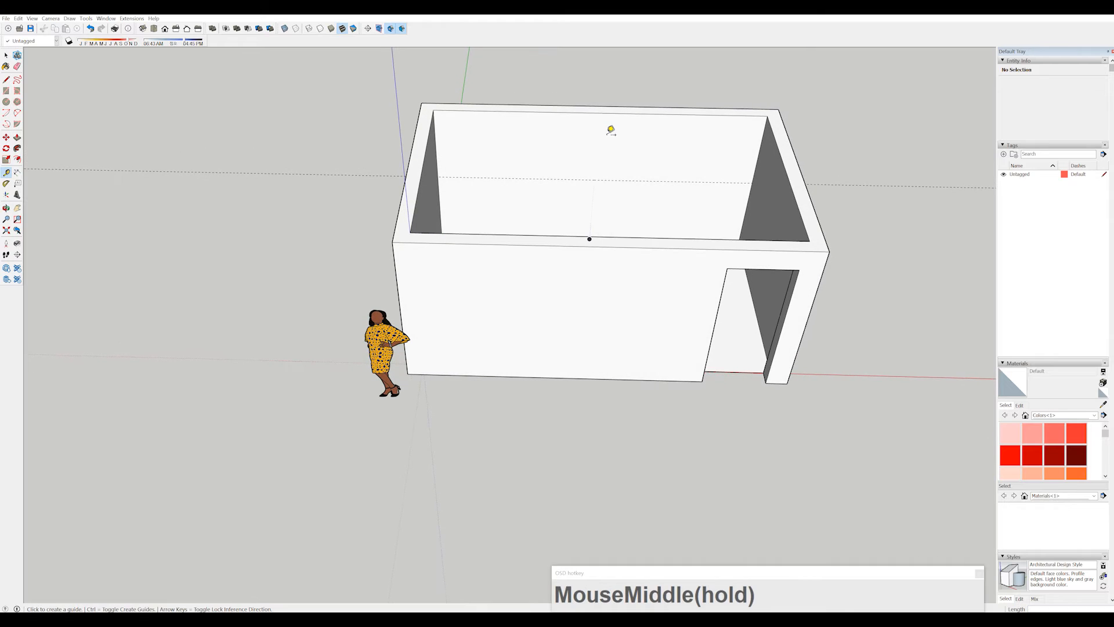
pyautogui.scroll(2, 607, 165)
pyautogui.scroll(4, 607, 165)
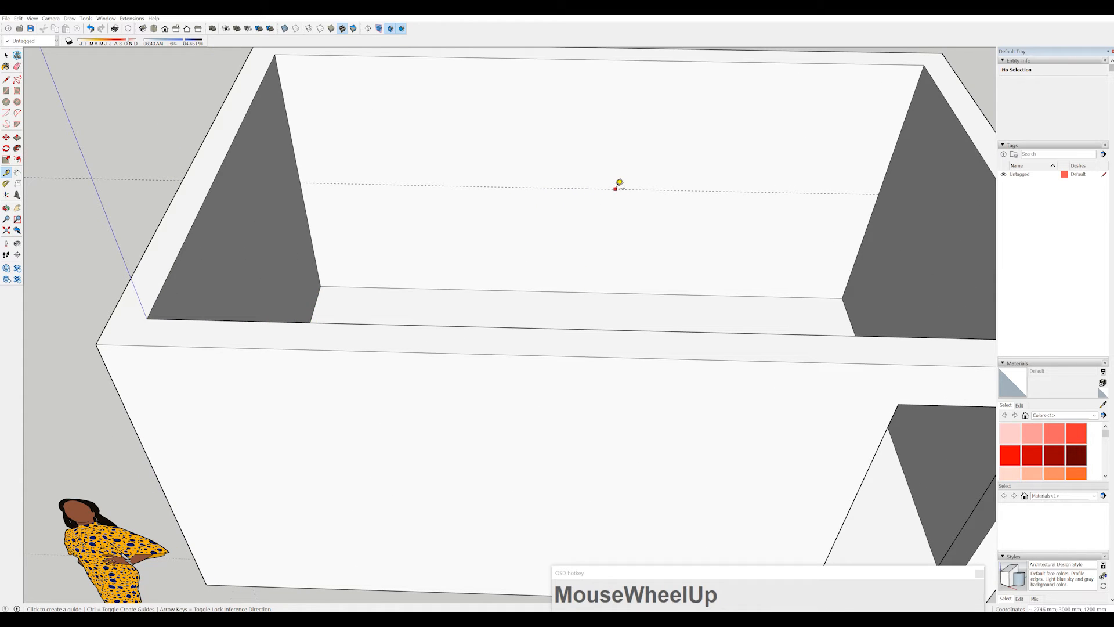
pyautogui.click(616, 187)
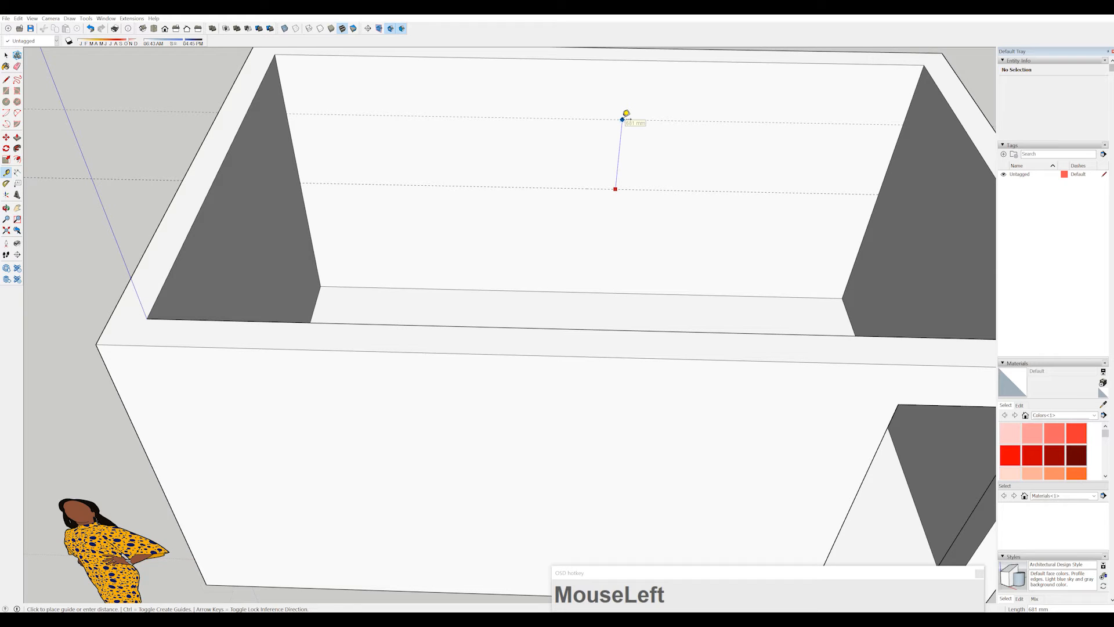
pyautogui.write('900')
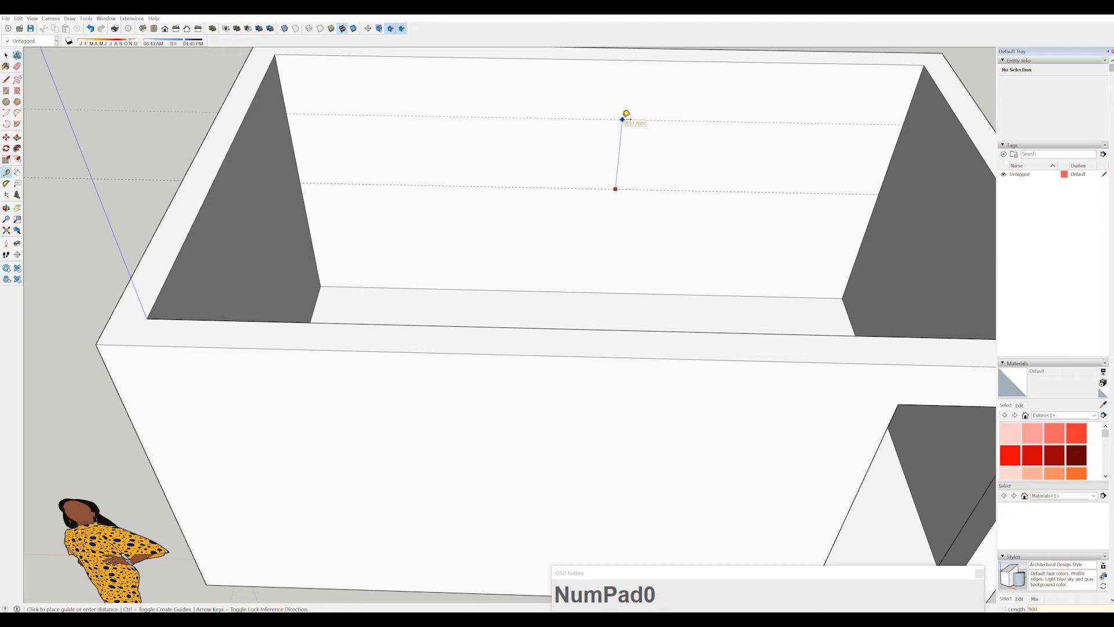
pyautogui.press('Return')
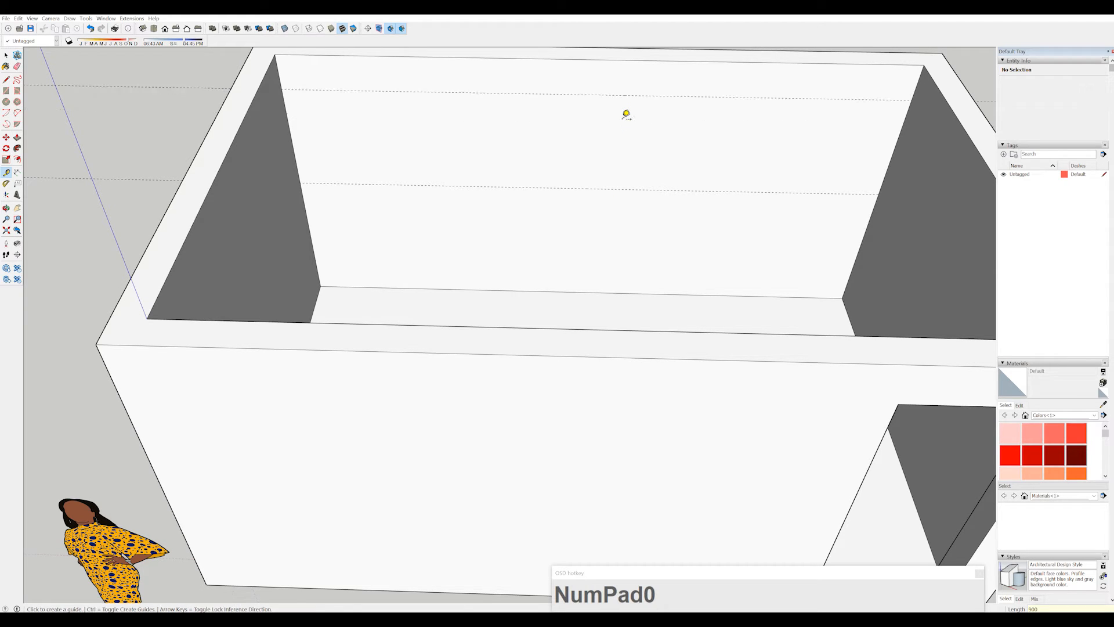
# Place two vertical guides on the back wall, one 2000 mm from the left inner corner and another 1200 mm further right.
pyautogui.click(293, 147)
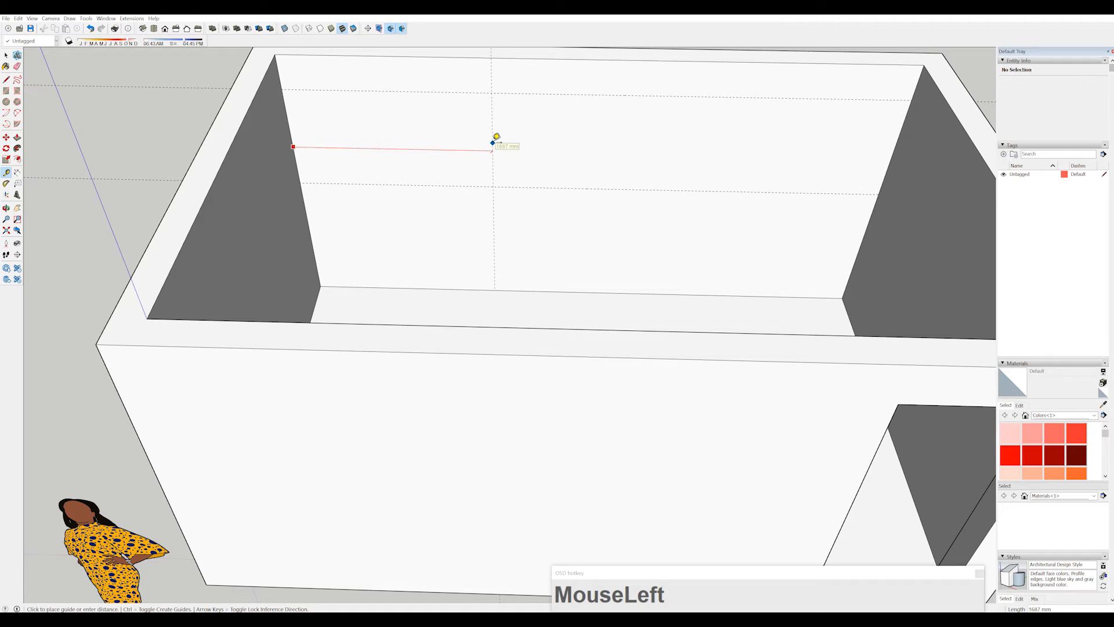
pyautogui.write('2000')
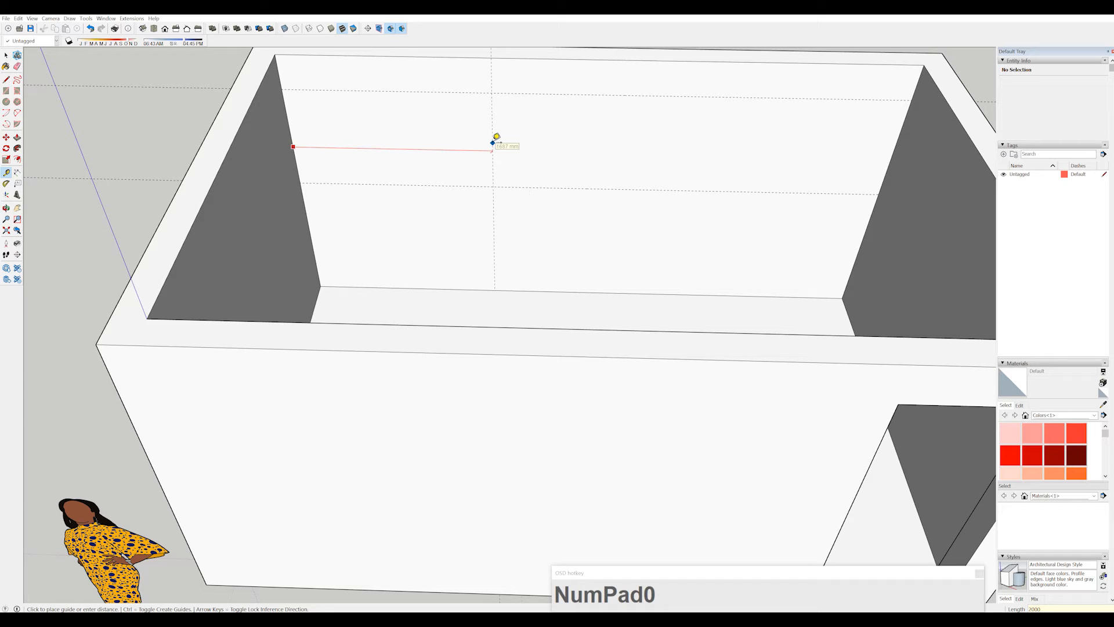
pyautogui.press('Return')
pyautogui.click(530, 138)
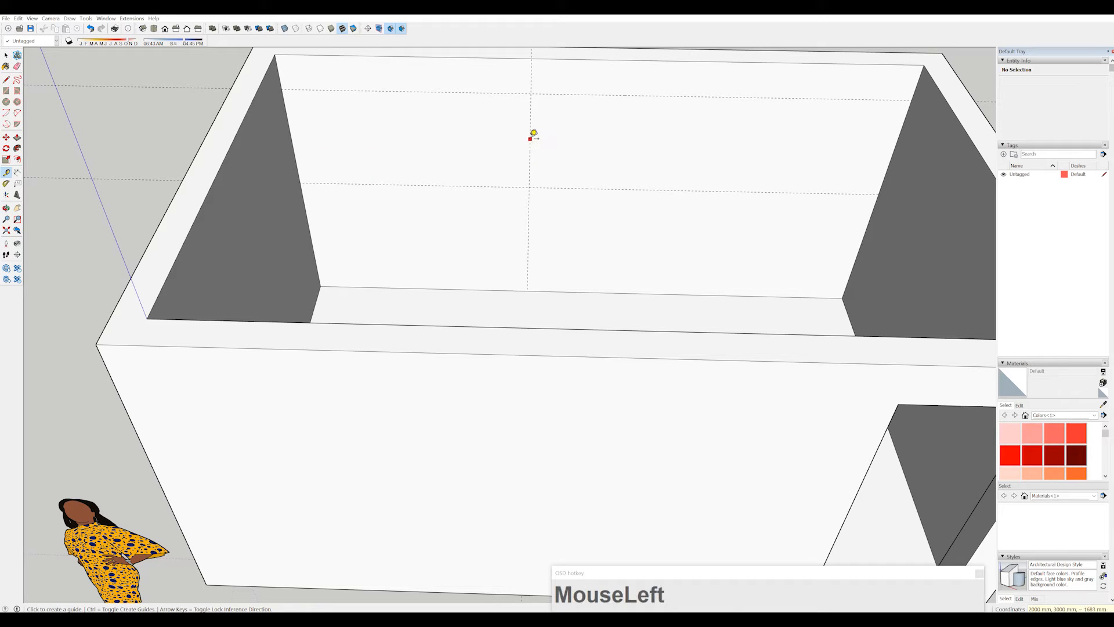
pyautogui.moveTo(530, 138); pyautogui.dragTo(650, 134)
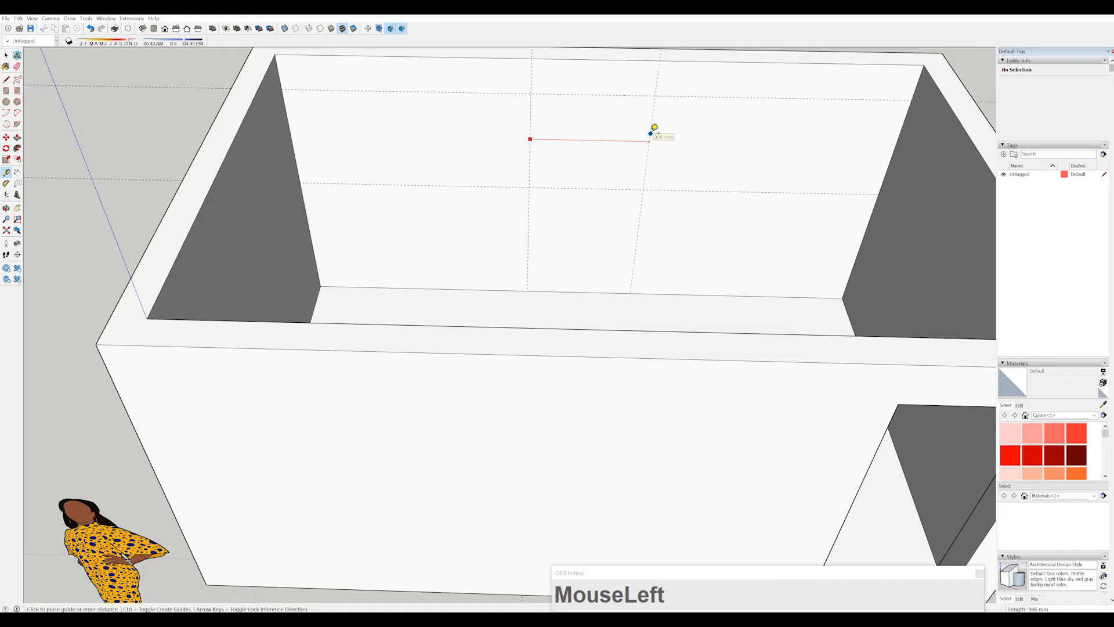
pyautogui.write('1200')
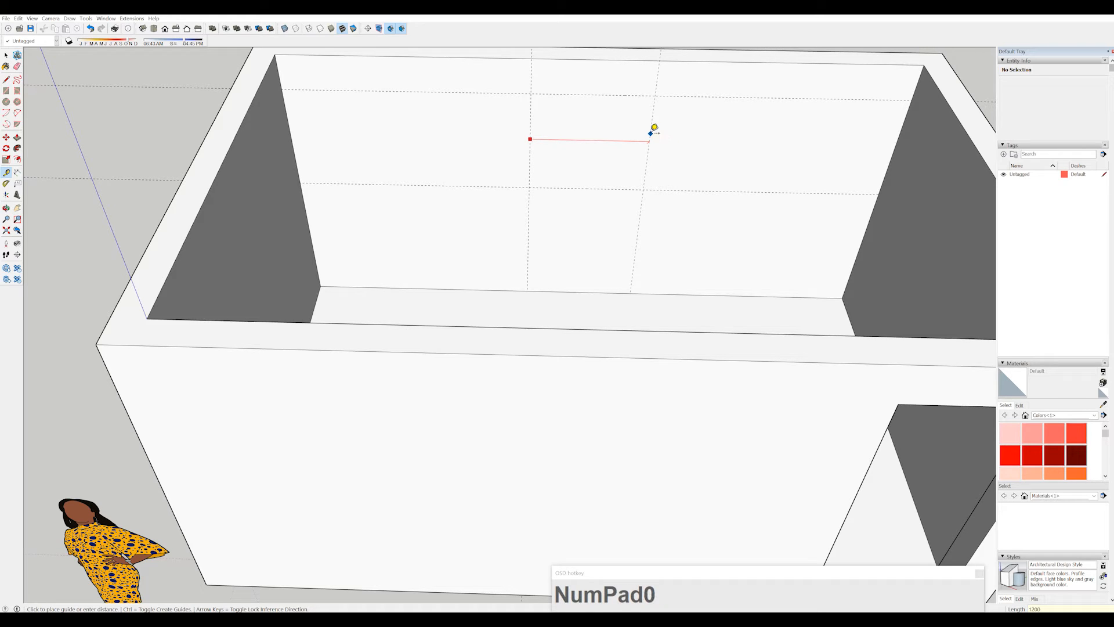
pyautogui.press('Return')
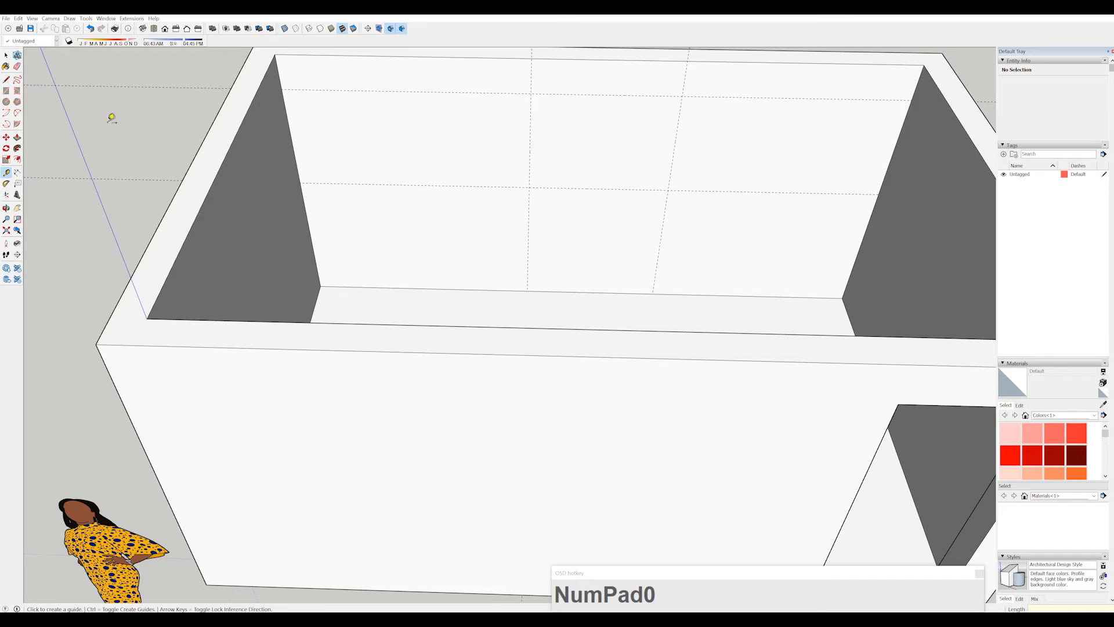
# Draw the 1200 by 900 mm window rectangle on the back wall between the four guide intersections.
pyautogui.click(7, 91)
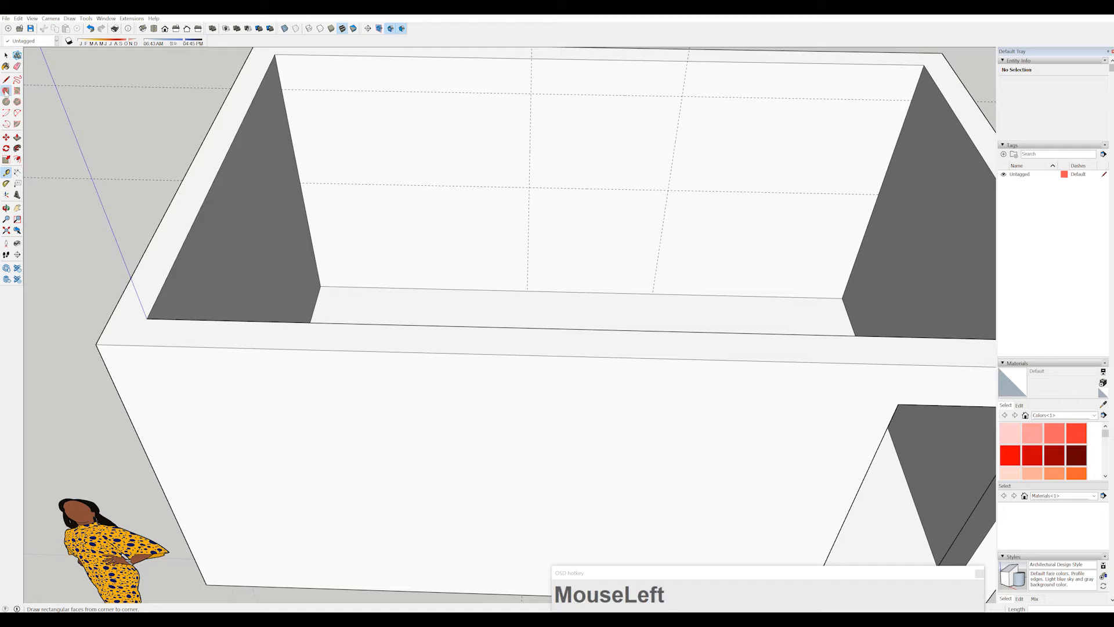
pyautogui.click(533, 92)
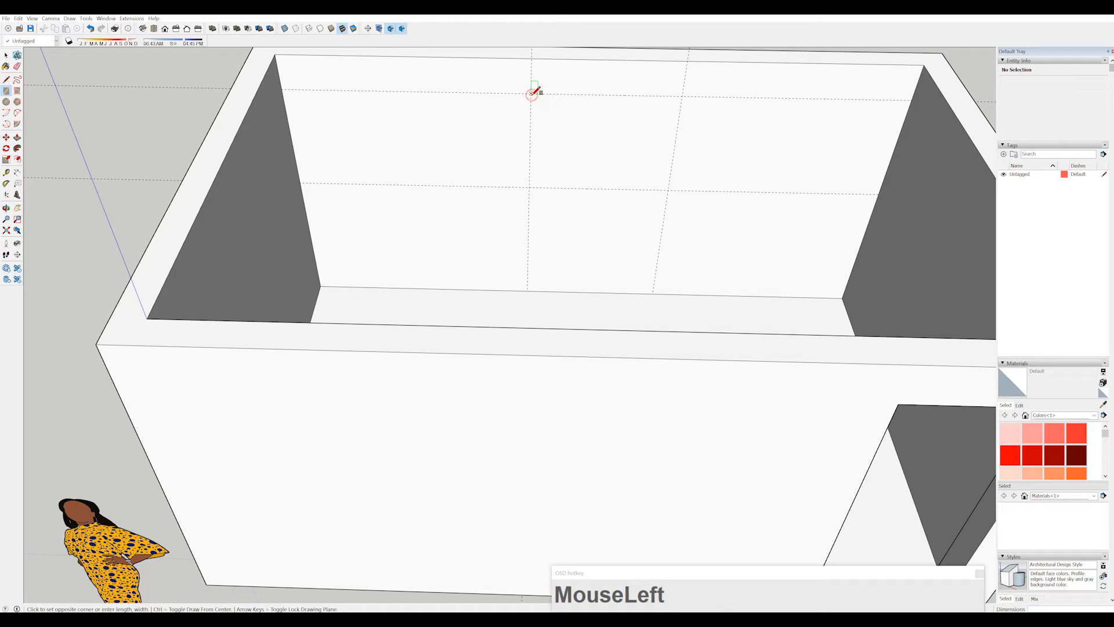
pyautogui.click(667, 188)
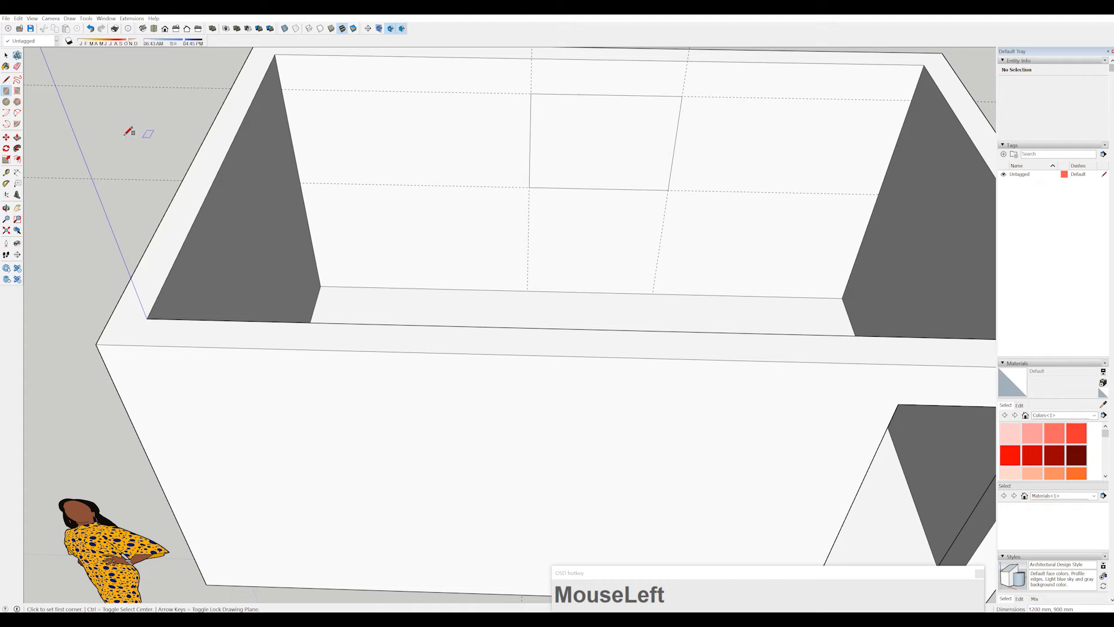
# Push the window rectangle 200 mm outward through the full thickness of the back wall to cut the opening.
pyautogui.click(16, 137)
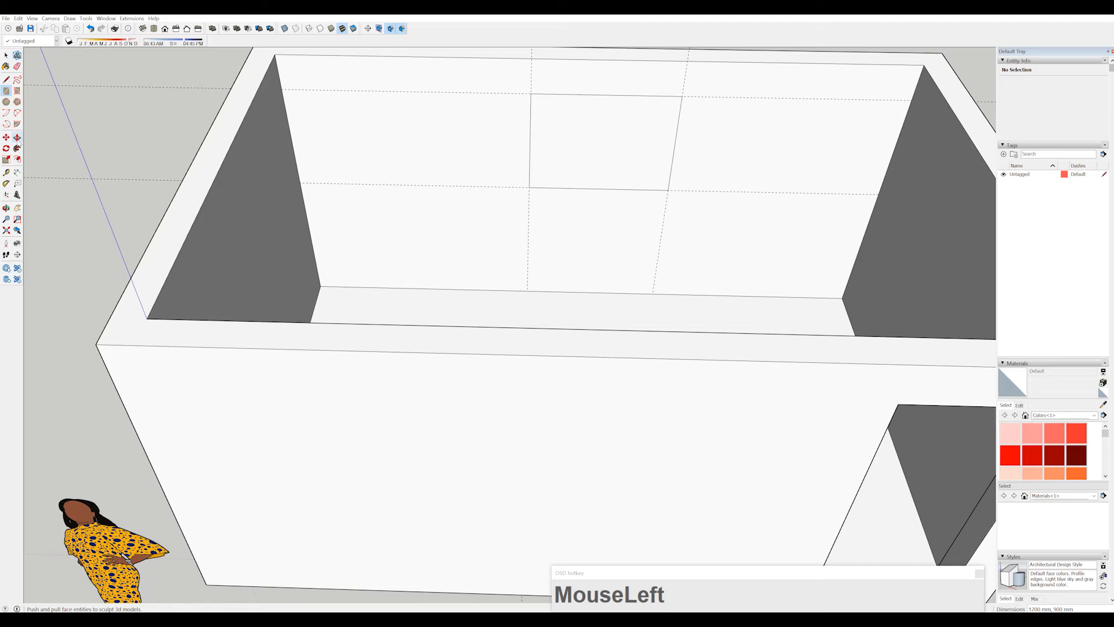
pyautogui.click(562, 151)
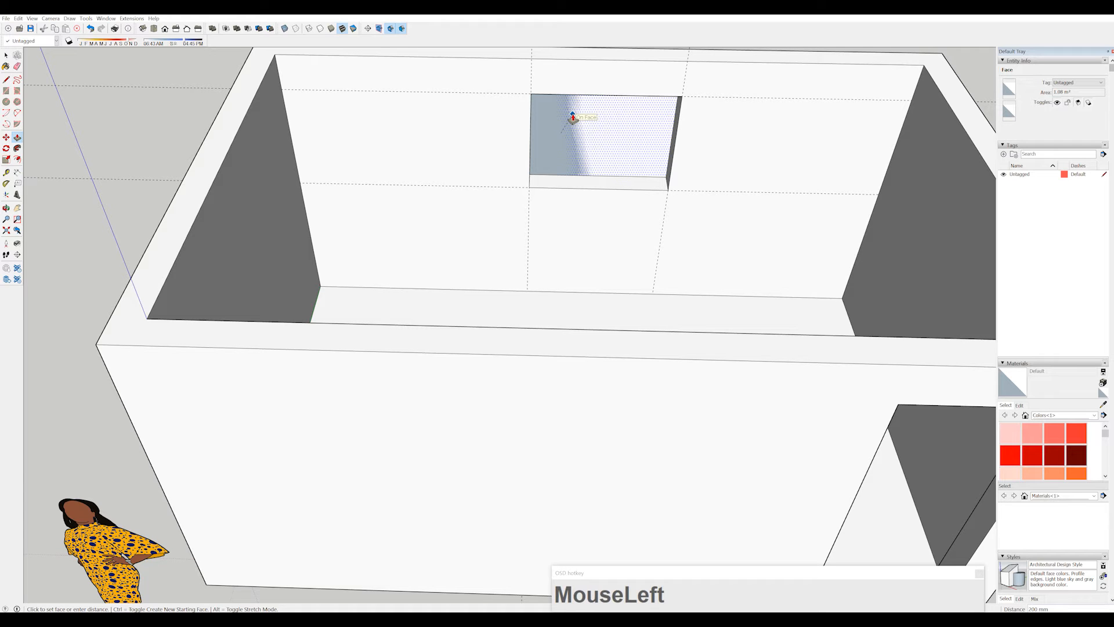
pyautogui.click(572, 118)
pyautogui.moveTo(569, 116)
pyautogui.mouseDown(button='middle')
pyautogui.moveTo(615, 174)
pyautogui.moveTo(541, 132)
pyautogui.moveTo(581, 124)
pyautogui.mouseUp(button='middle')
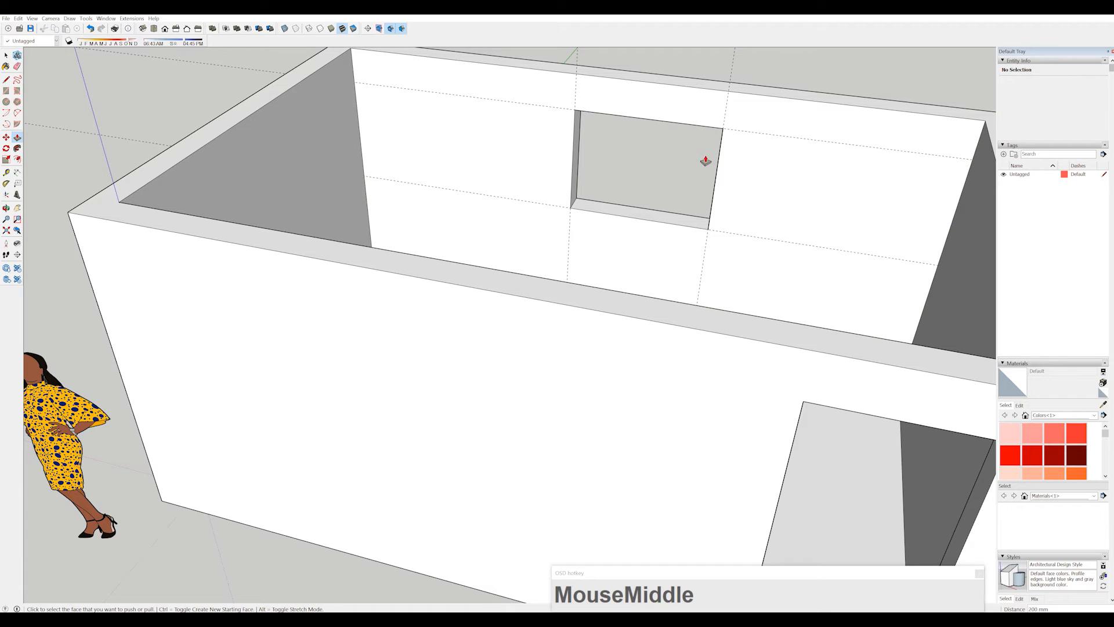
# Erase the two horizontal guides along the window's upper and lower edges.
pyautogui.click(17, 66)
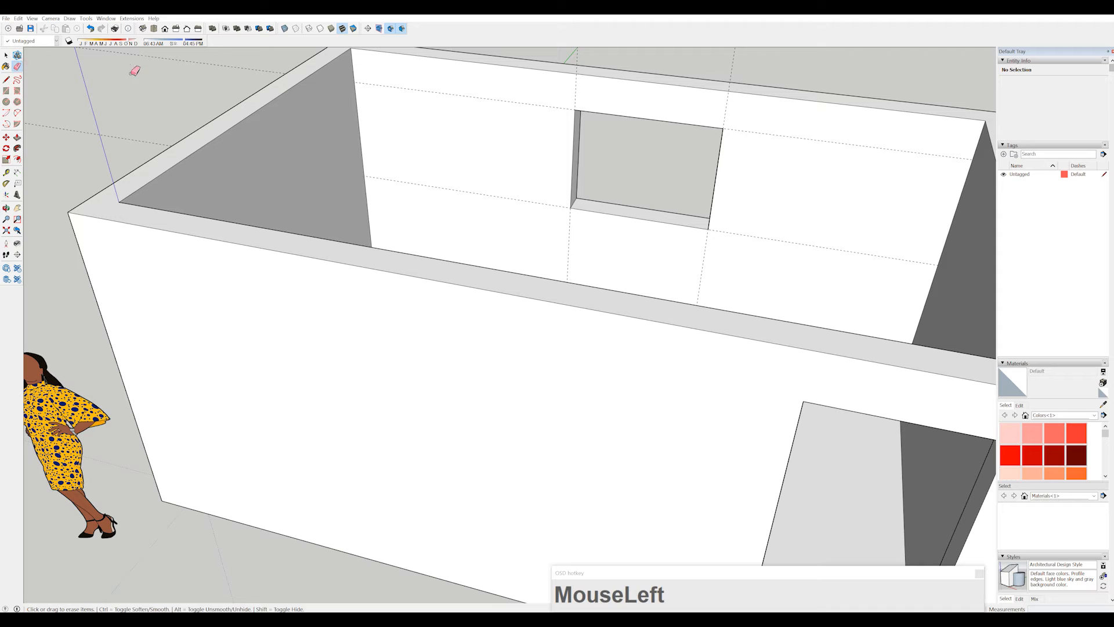
pyautogui.click(246, 68)
pyautogui.moveTo(441, 126); pyautogui.dragTo(473, 191)
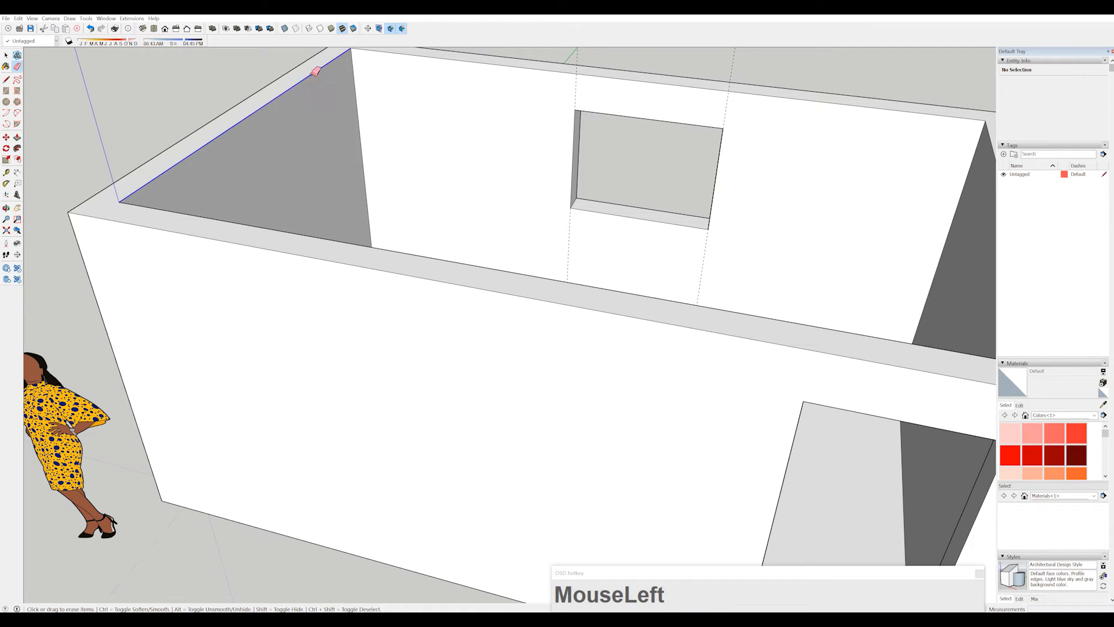
pyautogui.click(314, 74)
pyautogui.hotkey('ctrl', 'z')
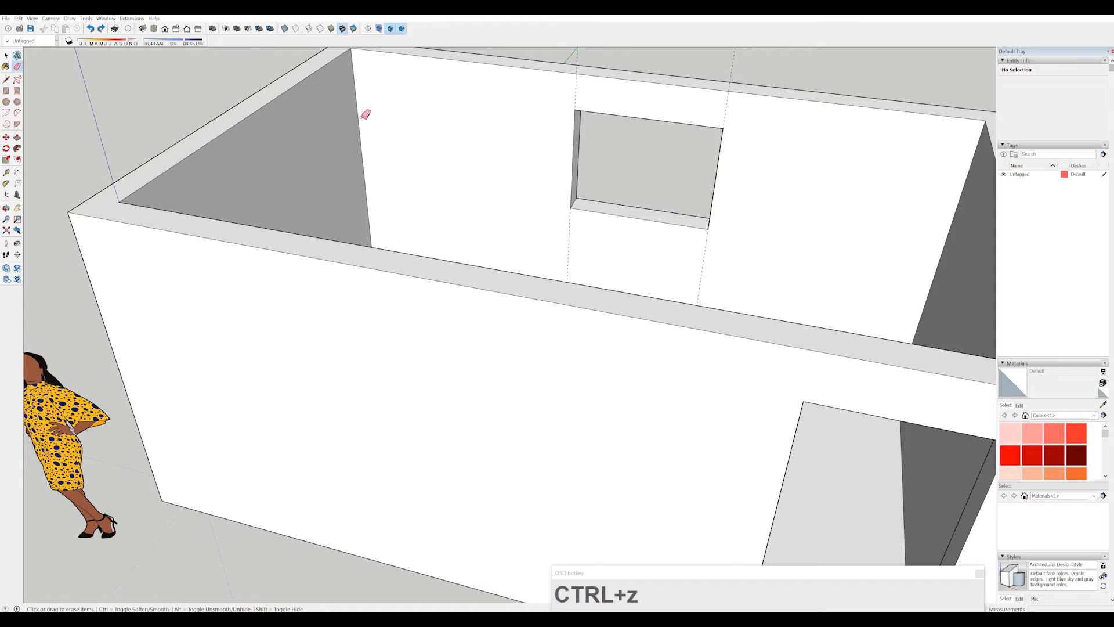
pyautogui.moveTo(361, 117)
pyautogui.mouseDown()
pyautogui.moveTo(346, 127)
pyautogui.moveTo(514, 167)
pyautogui.mouseUp()
pyautogui.scroll(-6, 697, 211)
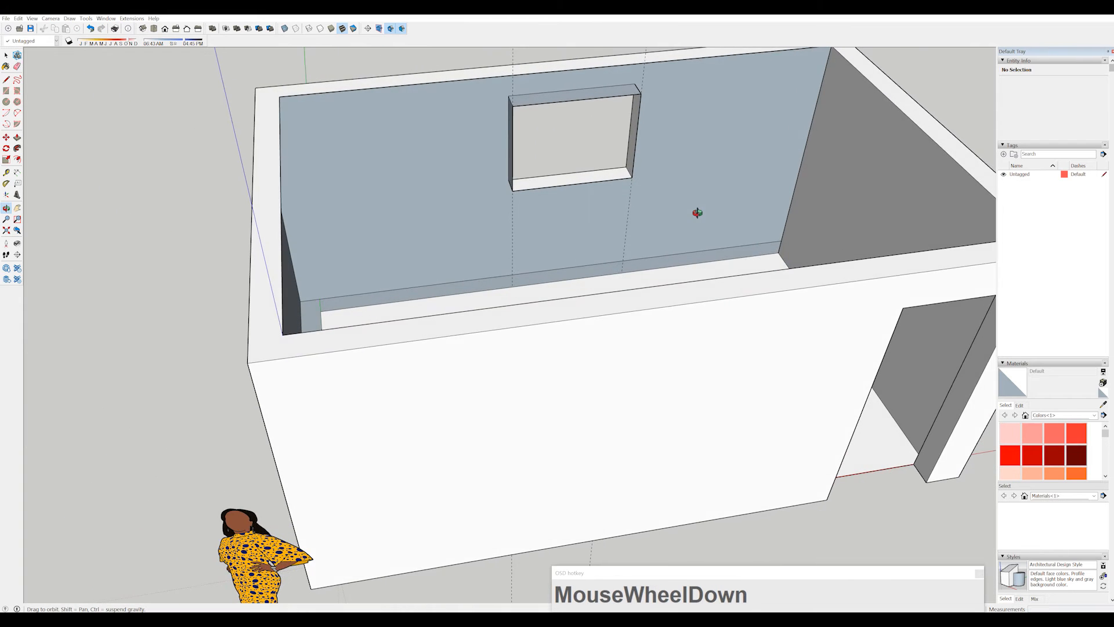
pyautogui.hotkey('ctrl', 'z')
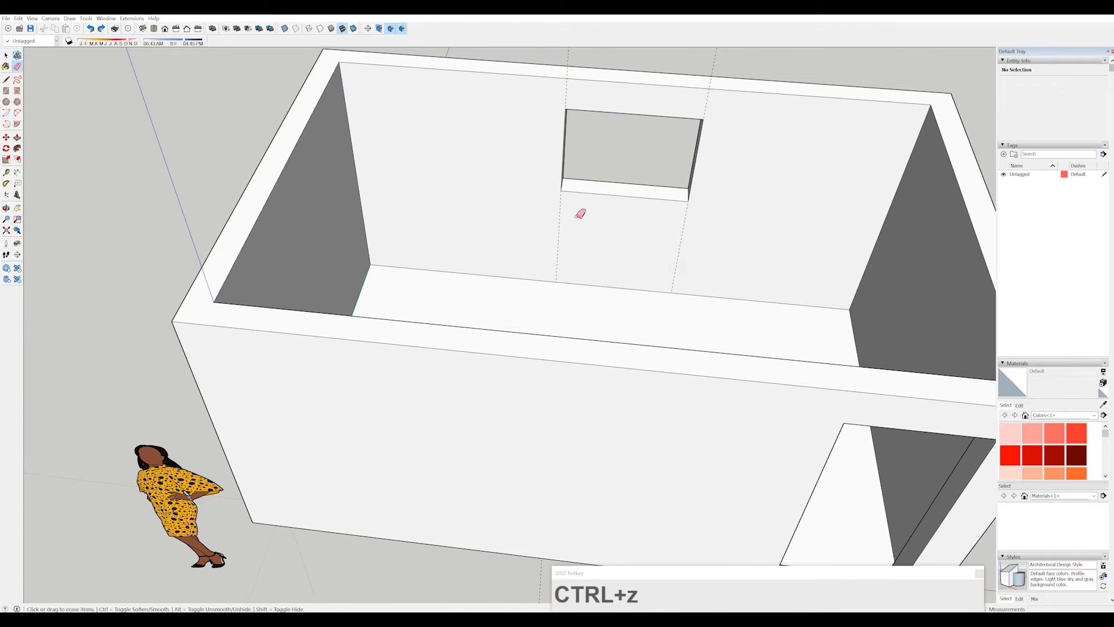
# Erase the two vertical guides along the sides of the window opening.
pyautogui.moveTo(563, 220)
pyautogui.mouseDown(button='middle')
pyautogui.moveTo(632, 172)
pyautogui.moveTo(662, 244)
pyautogui.mouseUp(button='middle')
pyautogui.click(651, 241)
pyautogui.moveTo(650, 240); pyautogui.dragTo(529, 238)
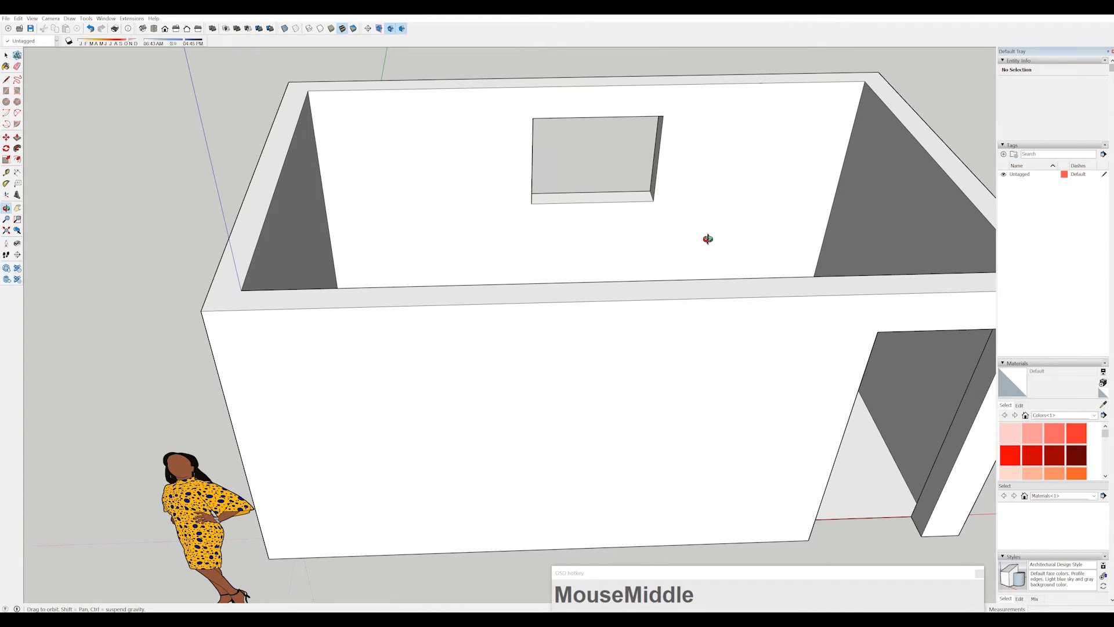
# Close the ceiling with a 5000 by 3000 mm rectangle between opposite inner top corners of the walls.
pyautogui.moveTo(706, 238)
pyautogui.mouseDown(button='middle')
pyautogui.moveTo(560, 132)
pyautogui.moveTo(423, 85)
pyautogui.moveTo(256, 256)
pyautogui.moveTo(259, 273)
pyautogui.moveTo(480, 289)
pyautogui.moveTo(426, 342)
pyautogui.moveTo(691, 259)
pyautogui.moveTo(621, 284)
pyautogui.moveTo(793, 204)
pyautogui.moveTo(557, 341)
pyautogui.moveTo(577, 269)
pyautogui.moveTo(425, 346)
pyautogui.moveTo(408, 270)
pyautogui.mouseUp(button='middle')
pyautogui.press('e')
pyautogui.scroll(-6, 405, 308)
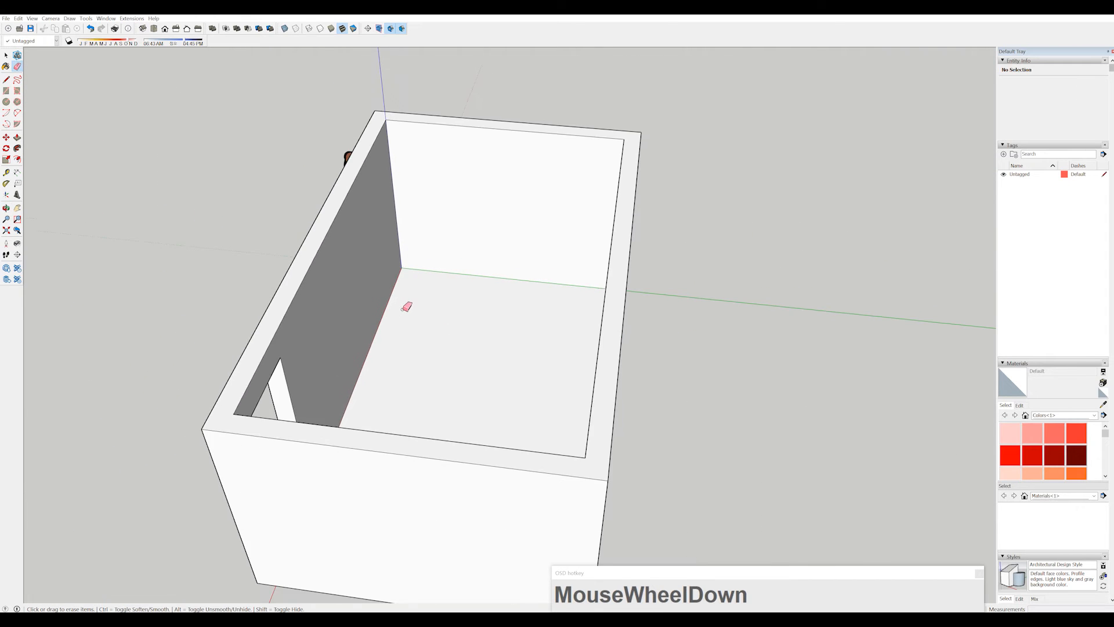
pyautogui.moveTo(405, 308)
pyautogui.mouseDown(button='middle')
pyautogui.moveTo(554, 299)
pyautogui.moveTo(541, 292)
pyautogui.mouseUp(button='middle')
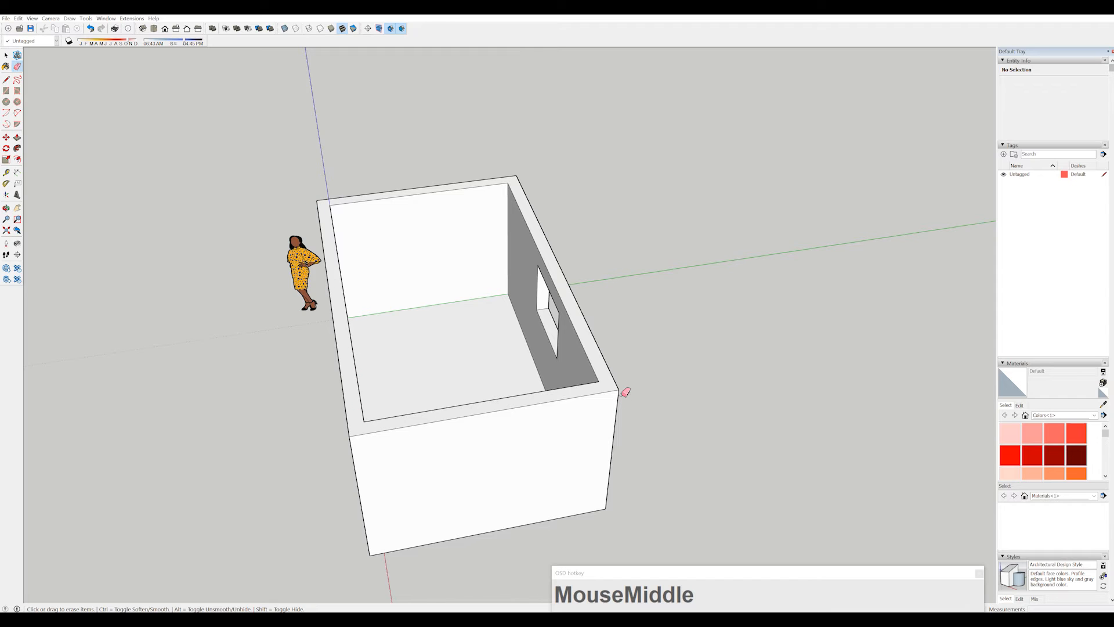
pyautogui.moveTo(370, 404)
pyautogui.mouseDown(button='middle')
pyautogui.moveTo(515, 294)
pyautogui.moveTo(444, 248)
pyautogui.mouseUp(button='middle')
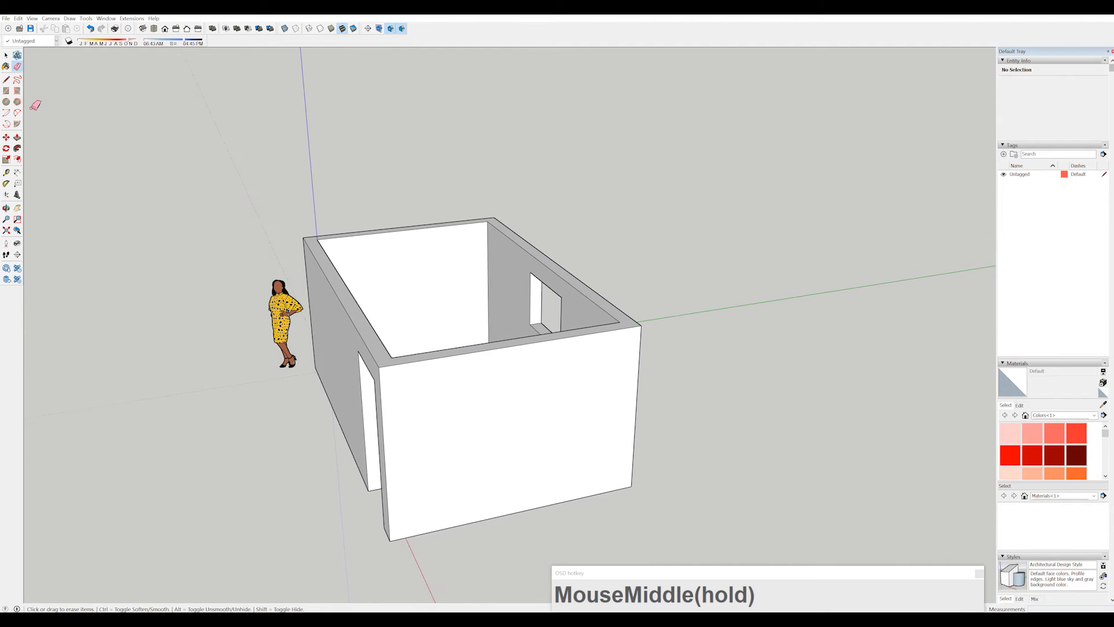
pyautogui.click(7, 91)
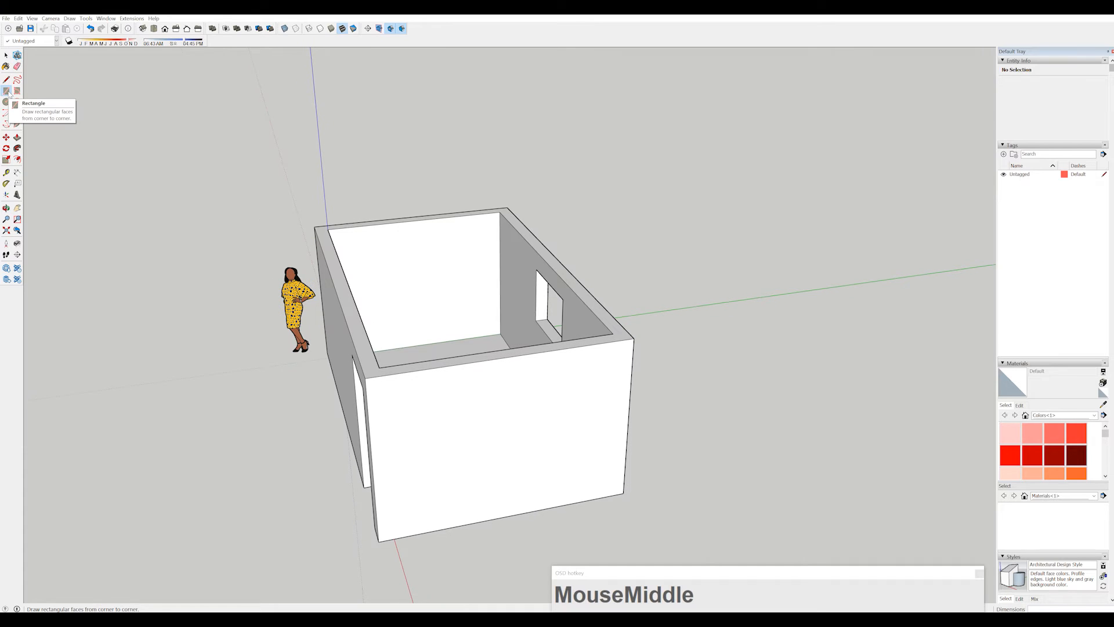
pyautogui.click(7, 91)
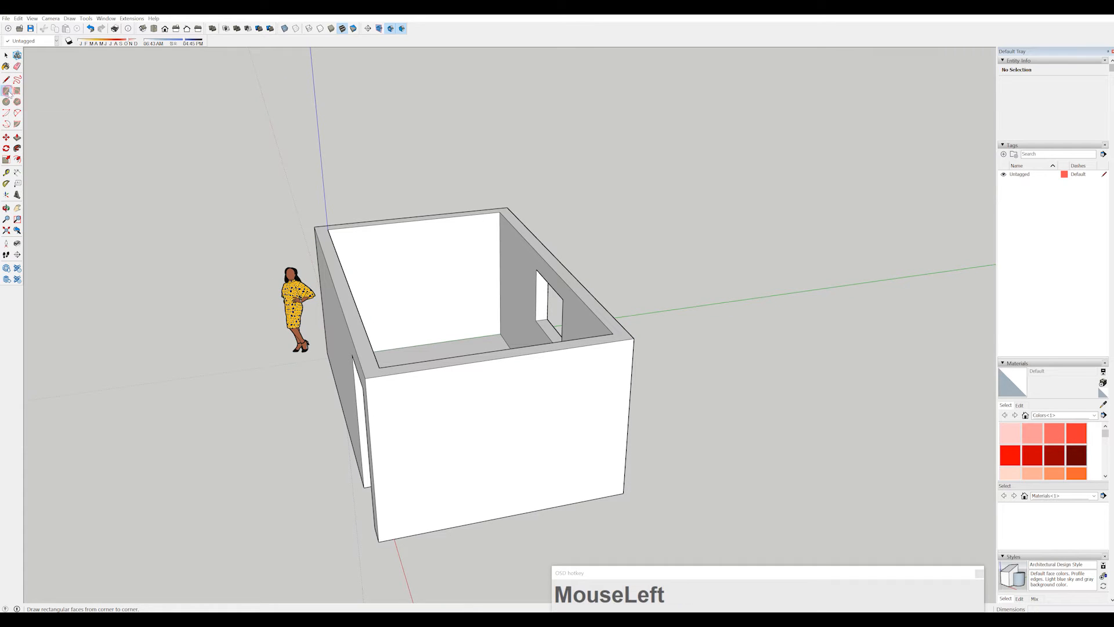
pyautogui.click(328, 229)
pyautogui.click(613, 332)
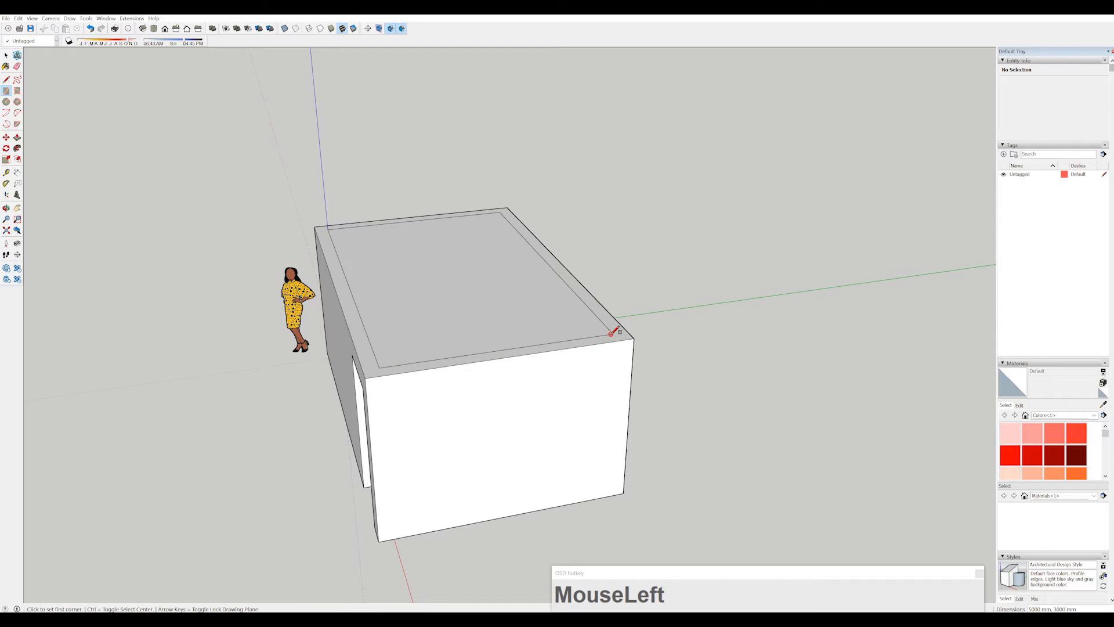
# Examine the closed room from outside at several angles, including the ceiling and the view through the doorway.
pyautogui.moveTo(368, 313); pyautogui.dragTo(580, 156, button='middle')
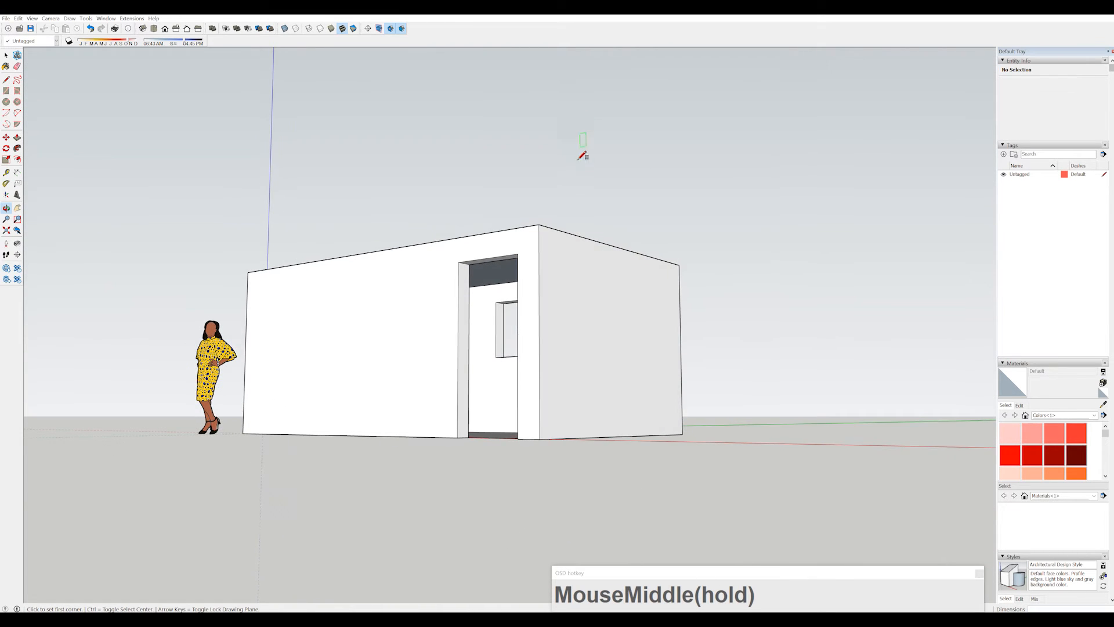
pyautogui.scroll(5, 494, 348)
pyautogui.moveTo(490, 341)
pyautogui.mouseDown(button='middle')
pyautogui.moveTo(528, 383)
pyautogui.moveTo(549, 346)
pyautogui.moveTo(530, 316)
pyautogui.moveTo(473, 343)
pyautogui.moveTo(550, 393)
pyautogui.moveTo(675, 425)
pyautogui.mouseUp(button='middle')
pyautogui.scroll(-6, 550, 366)
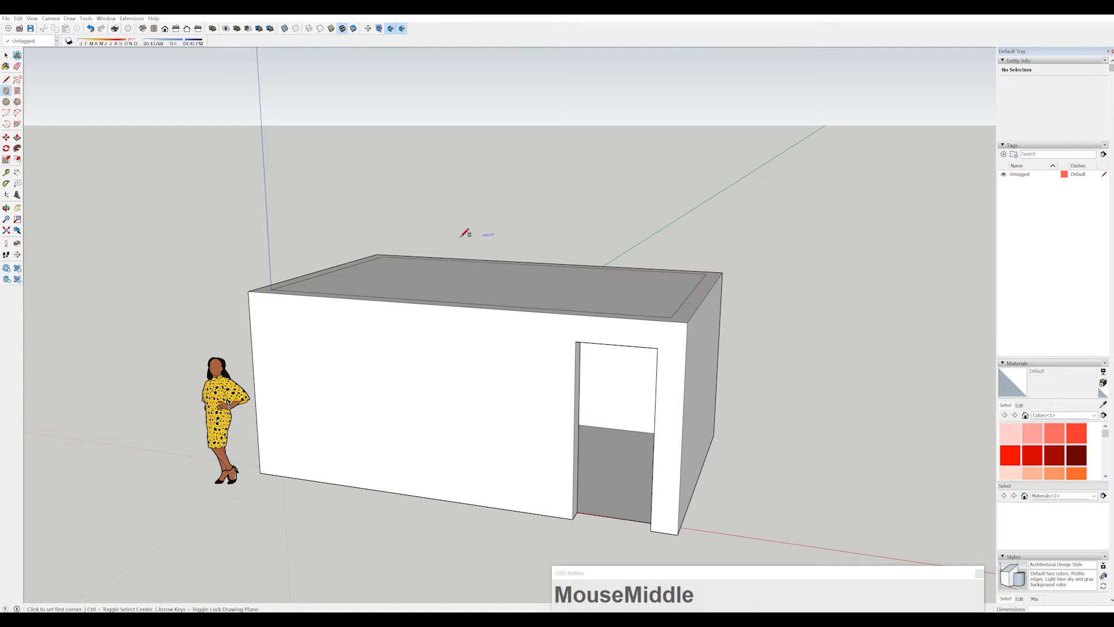
pyautogui.moveTo(553, 332); pyautogui.dragTo(597, 366, button='middle')
pyautogui.scroll(-4, 573, 339)
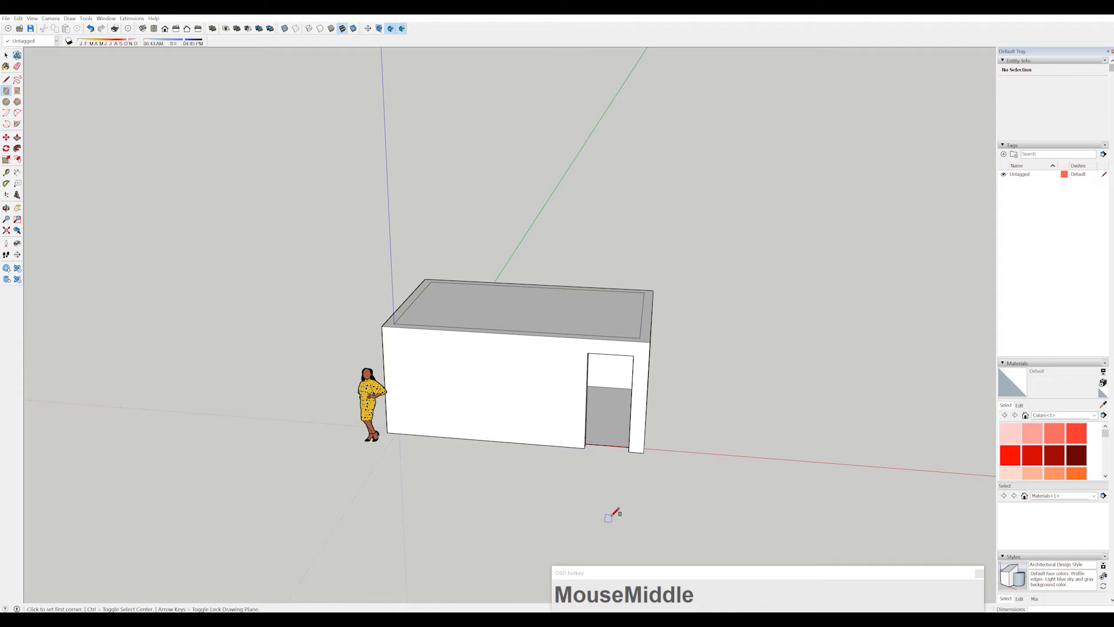
pyautogui.moveTo(691, 386); pyautogui.dragTo(579, 321, button='middle')
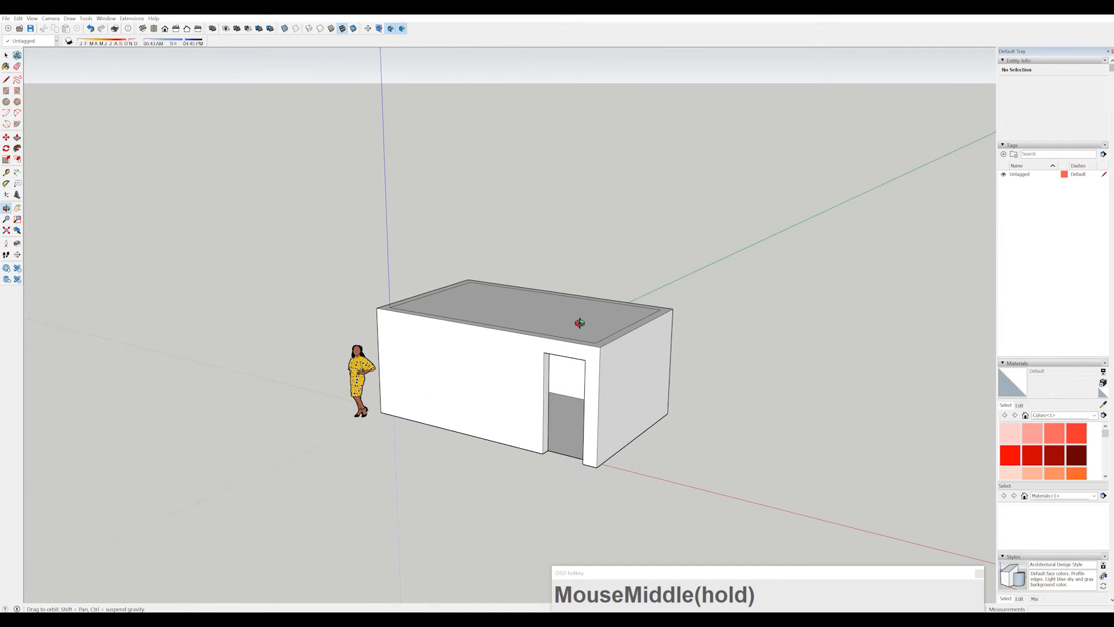
pyautogui.scroll(4, 598, 321)
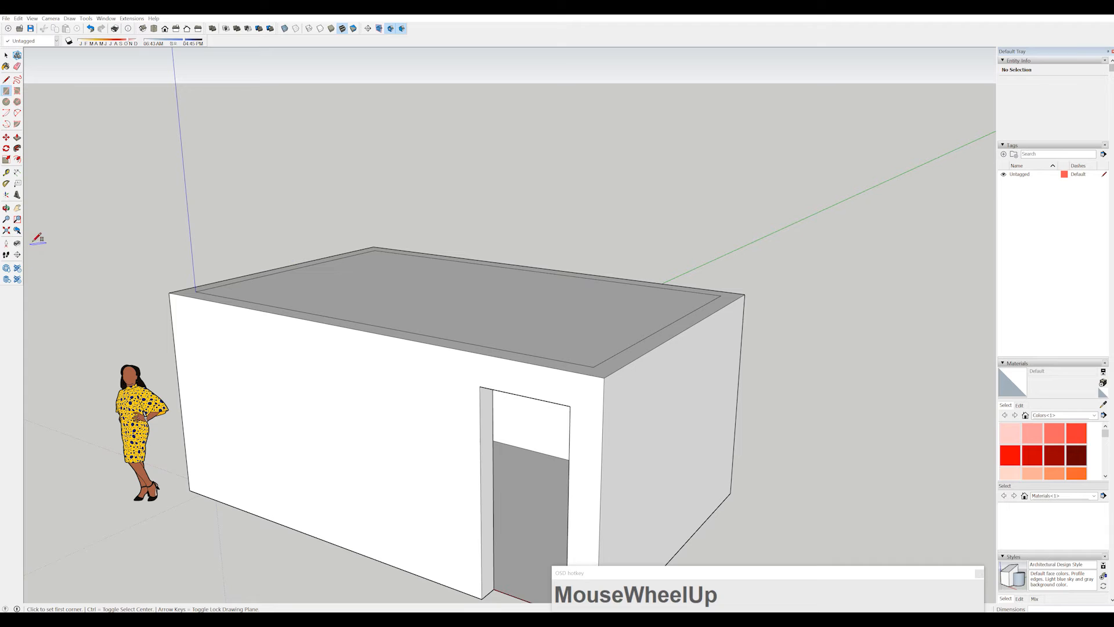
pyautogui.moveTo(587, 352); pyautogui.dragTo(833, 250, button='middle')
pyautogui.moveTo(702, 281); pyautogui.dragTo(506, 279, button='middle')
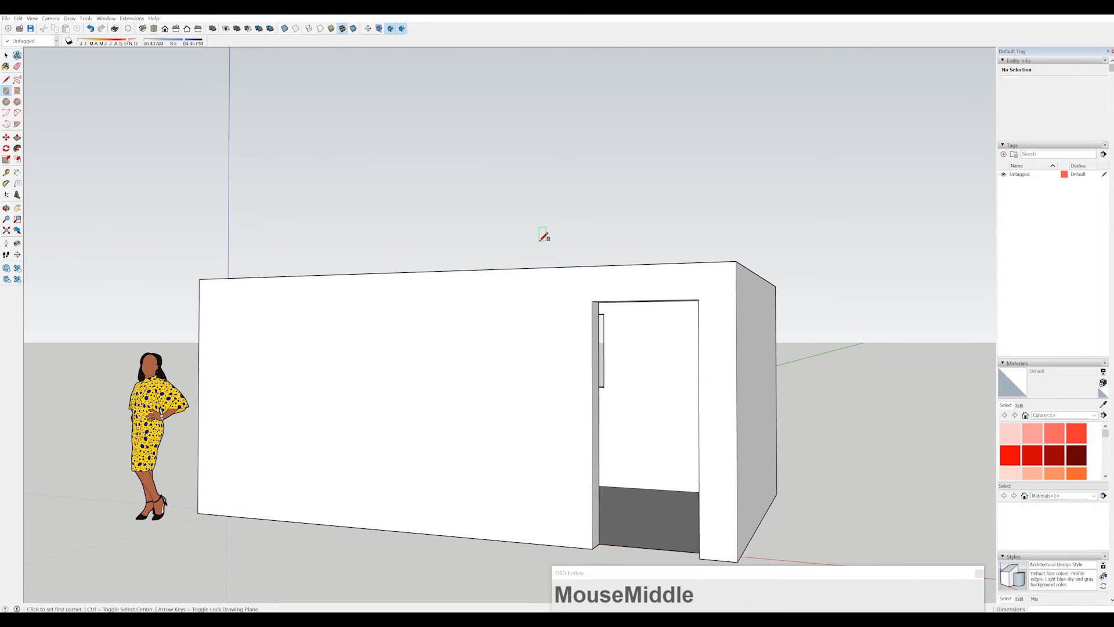
# Select the geometry at the upper corner near the doorway with a crossing selection box, and clear the selection.
pyautogui.moveTo(565, 249); pyautogui.dragTo(529, 283, button='middle')
pyautogui.scroll(-2, 631, 270)
pyautogui.scroll(2, 631, 270)
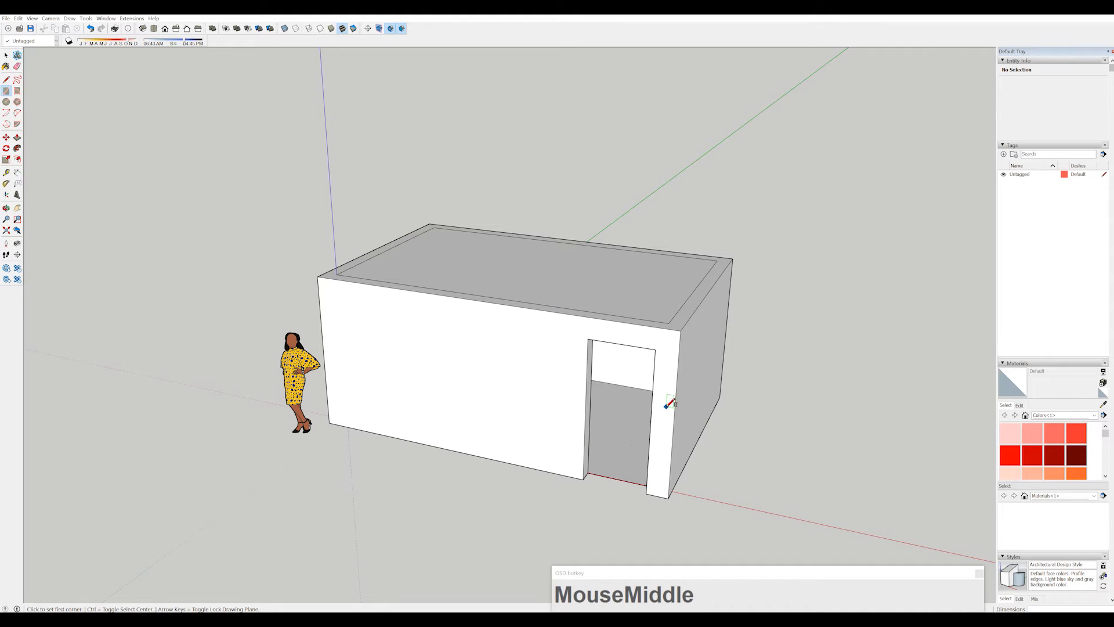
pyautogui.moveTo(633, 404); pyautogui.dragTo(723, 383, button='middle')
pyautogui.press('F2')
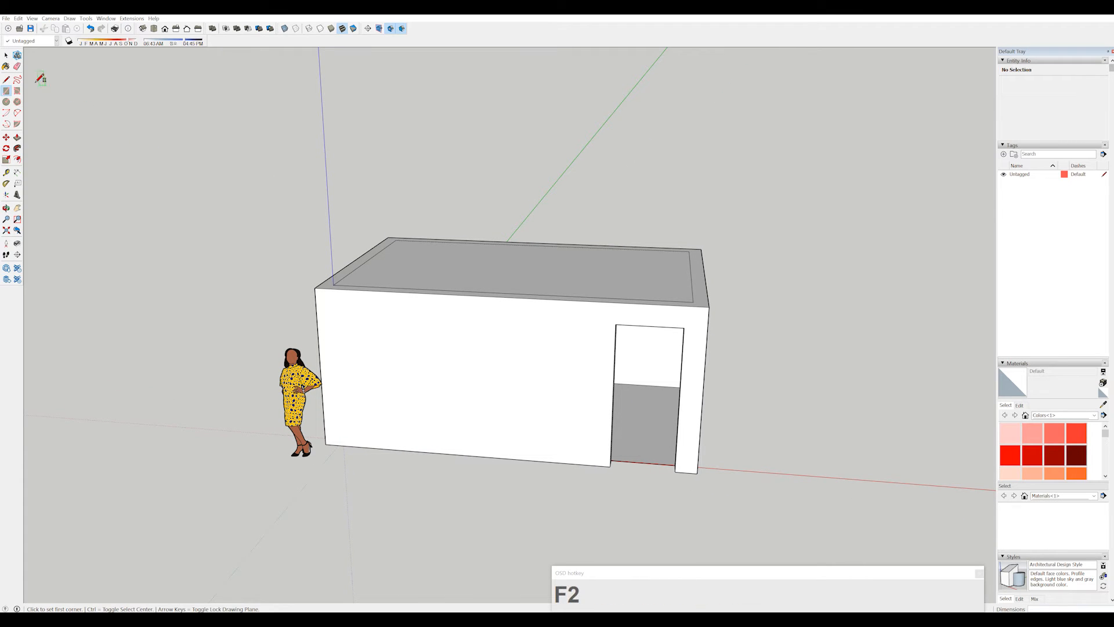
pyautogui.click(6, 56)
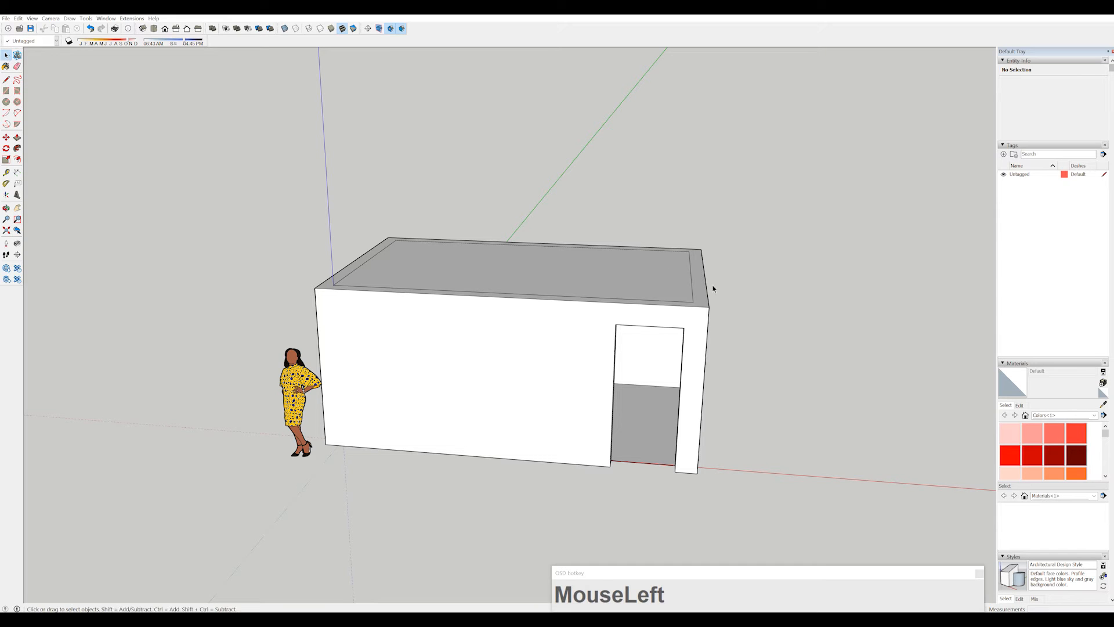
pyautogui.moveTo(682, 328); pyautogui.dragTo(710, 325)
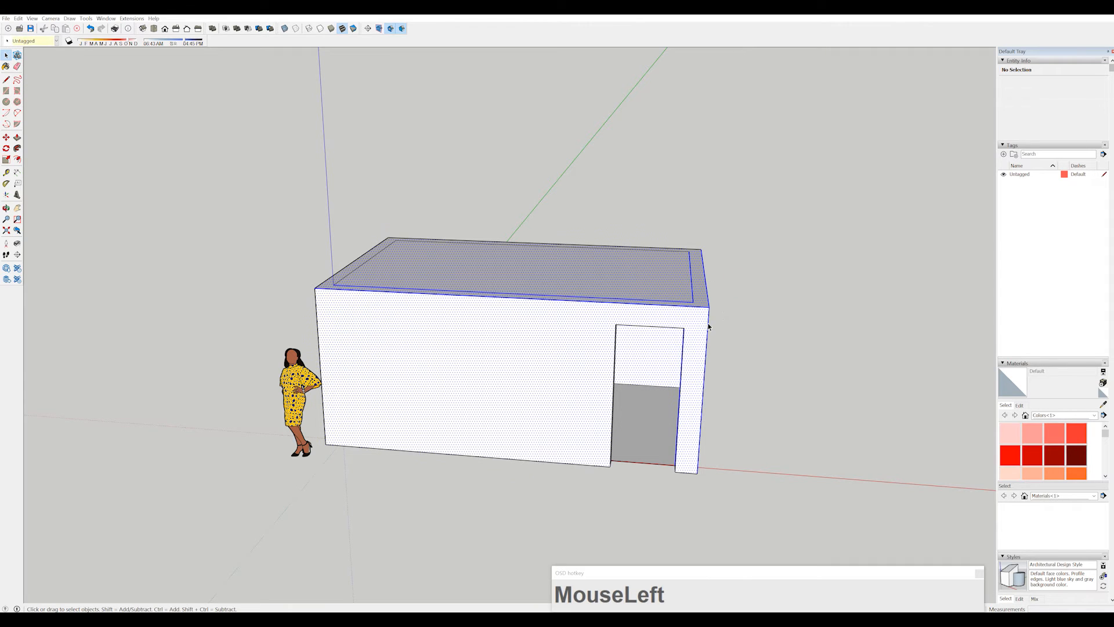
pyautogui.click(748, 264)
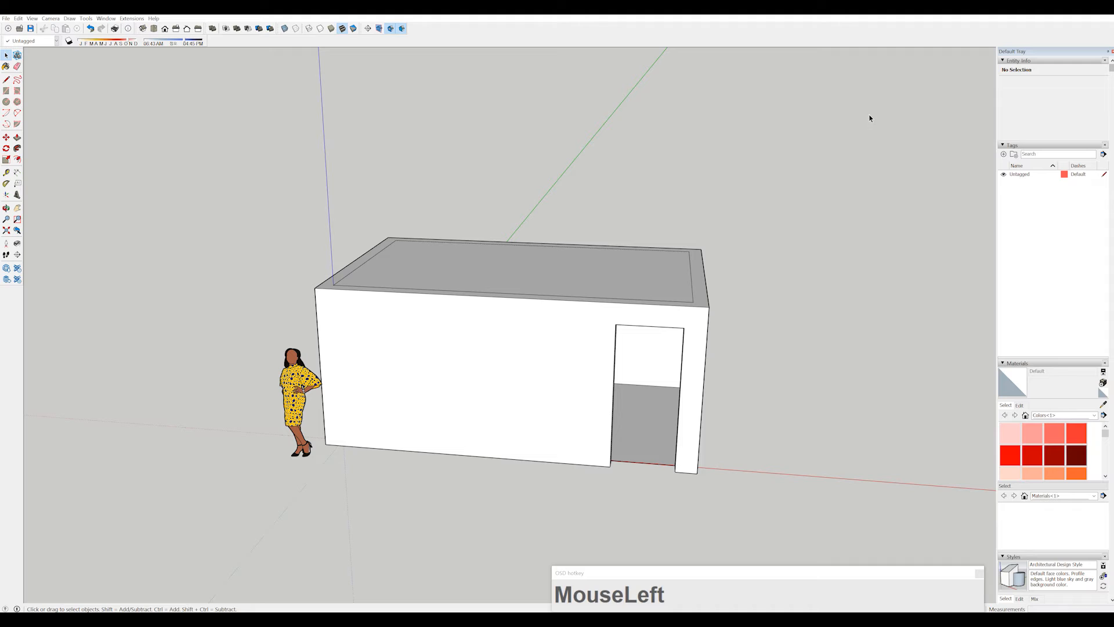
# Practise crossing selections in empty space and over the room's doorway-end upper corner and vertical edge, and clear the selection.
pyautogui.moveTo(869, 116); pyautogui.dragTo(794, 160)
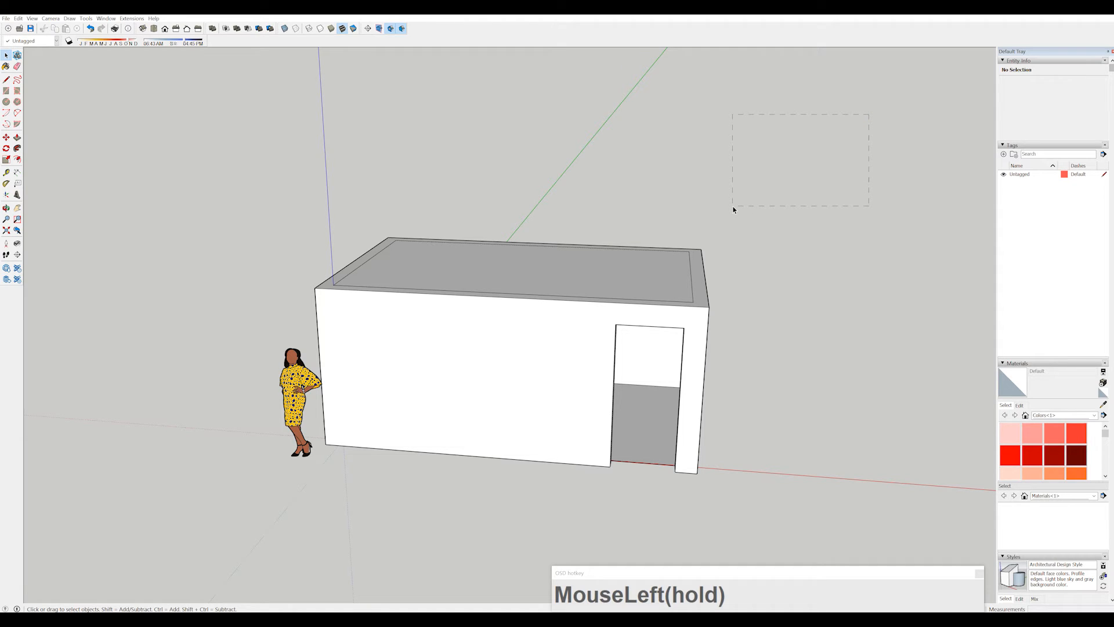
pyautogui.moveTo(551, 90); pyautogui.dragTo(705, 181)
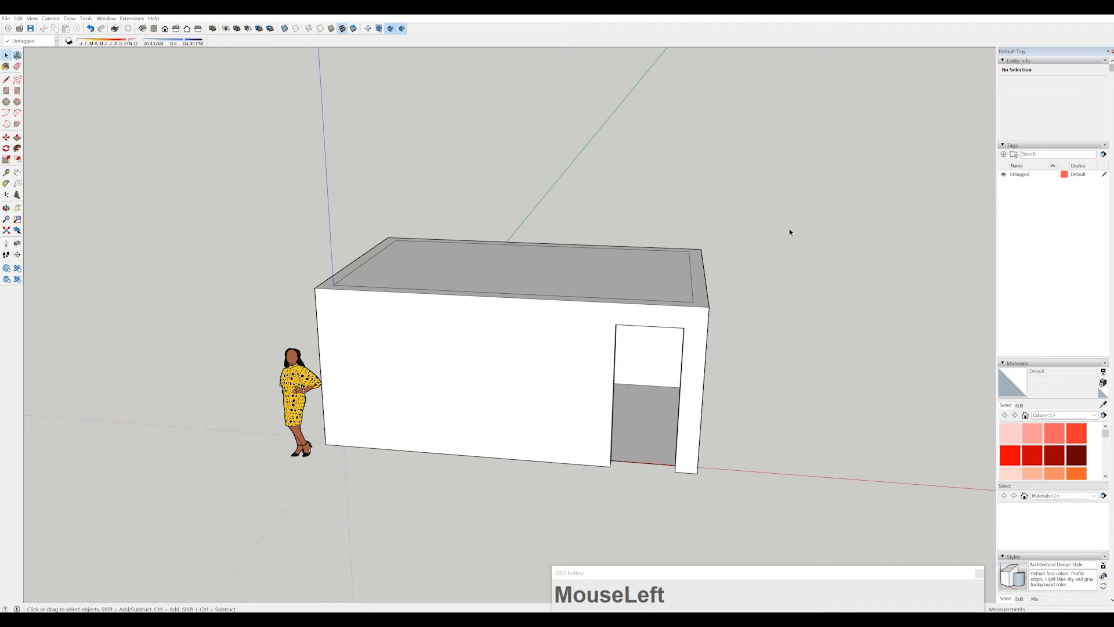
pyautogui.moveTo(787, 224); pyautogui.dragTo(682, 270)
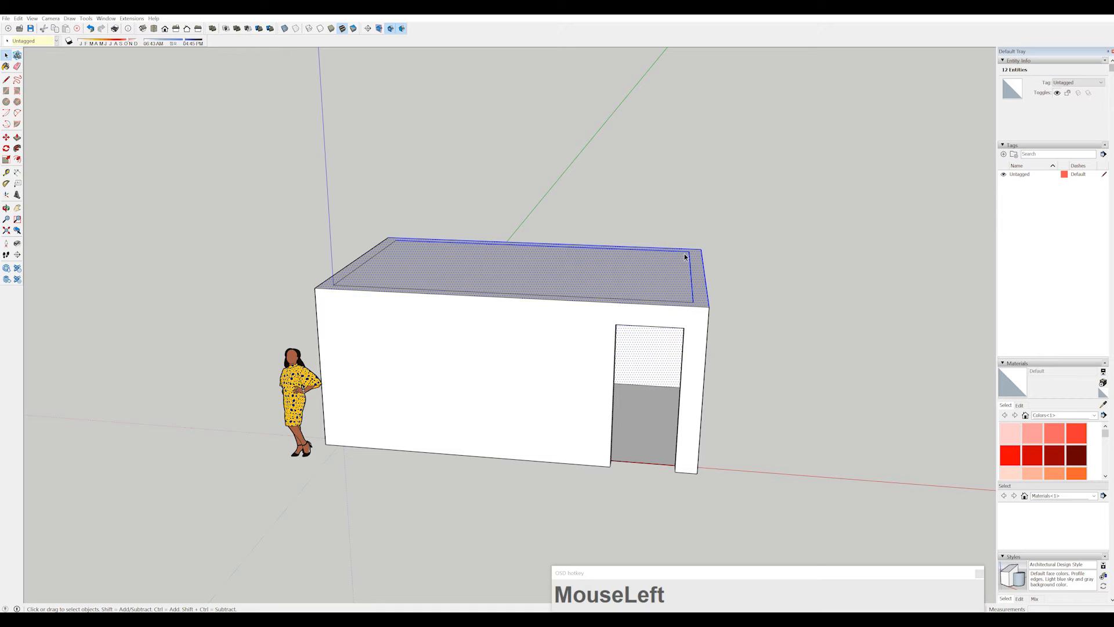
pyautogui.click(772, 217)
pyautogui.moveTo(794, 202); pyautogui.dragTo(678, 273)
pyautogui.moveTo(715, 324)
pyautogui.mouseDown()
pyautogui.moveTo(706, 325)
pyautogui.moveTo(728, 319)
pyautogui.mouseUp()
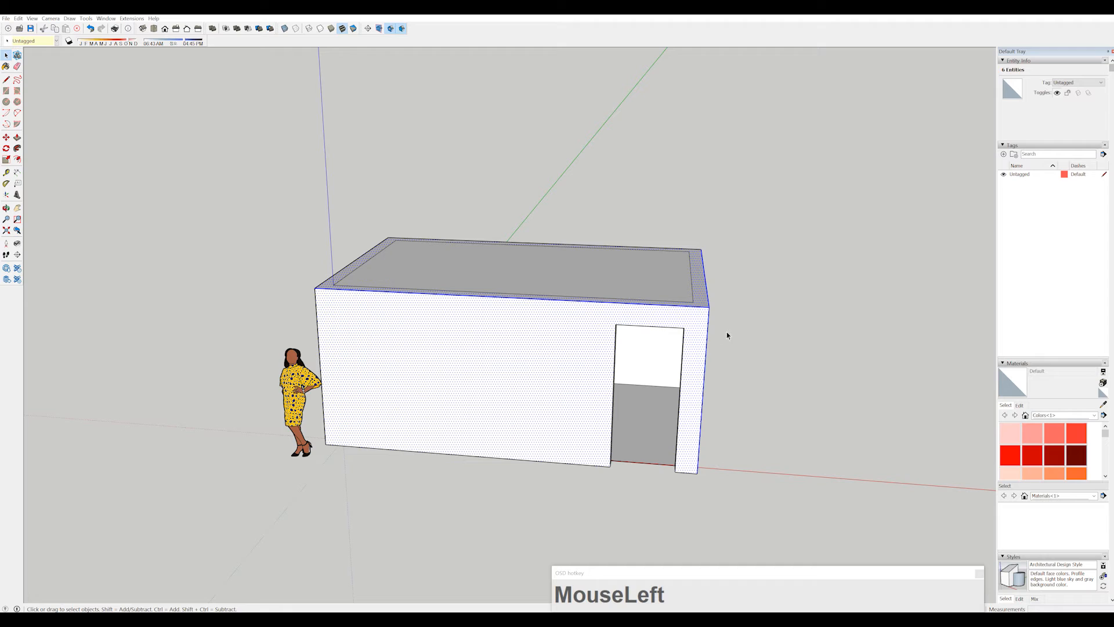
pyautogui.click(757, 318)
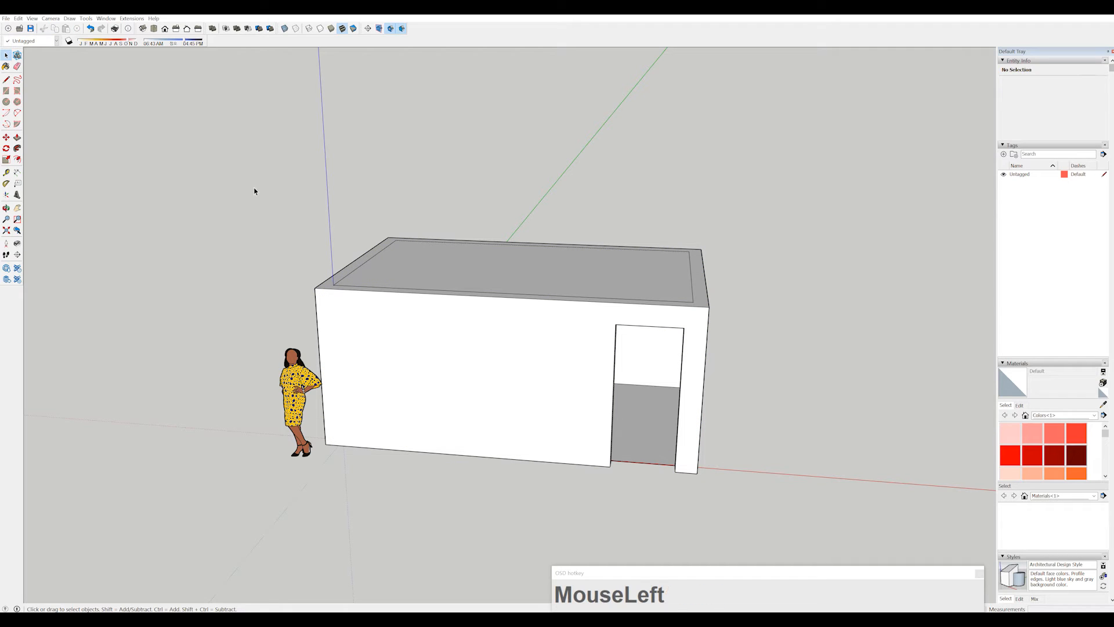
# Select the two top edges at the room end near the scale figure with an enclosing selection window, and clear the selection.
pyautogui.moveTo(301, 248); pyautogui.dragTo(378, 323)
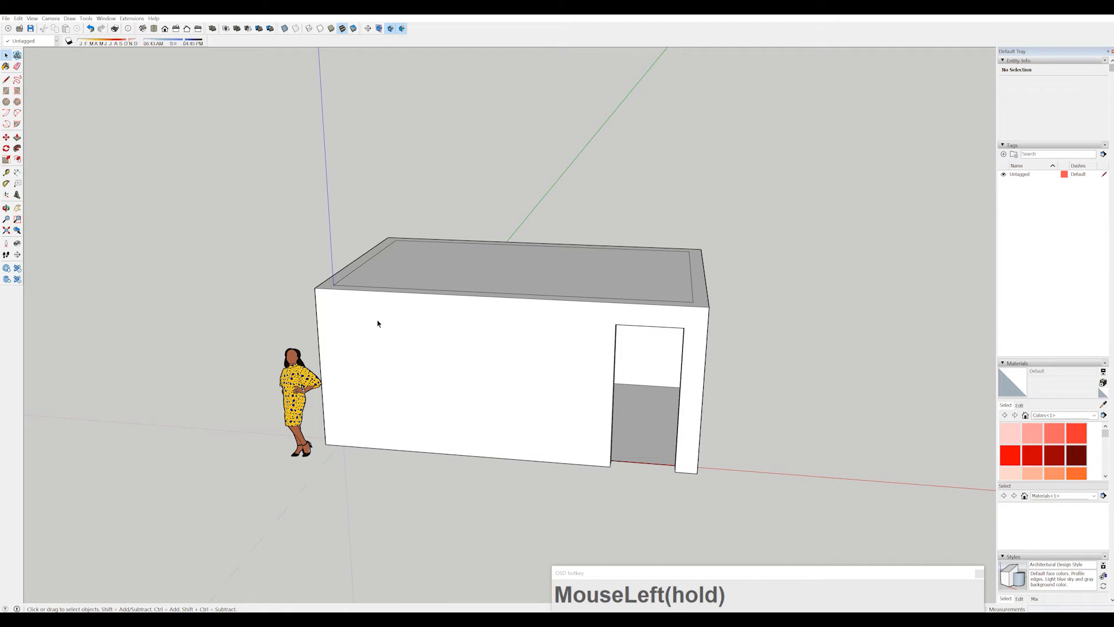
pyautogui.moveTo(268, 227); pyautogui.dragTo(408, 312)
pyautogui.moveTo(408, 312); pyautogui.dragTo(408, 311)
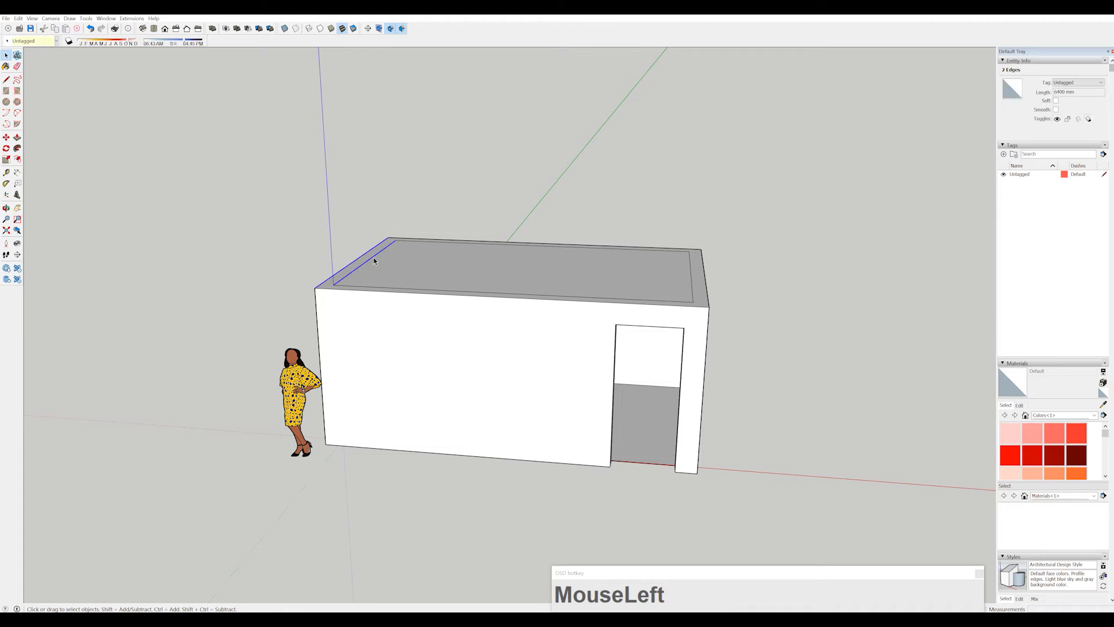
pyautogui.moveTo(285, 212); pyautogui.dragTo(416, 318)
pyautogui.moveTo(851, 137); pyautogui.dragTo(674, 222)
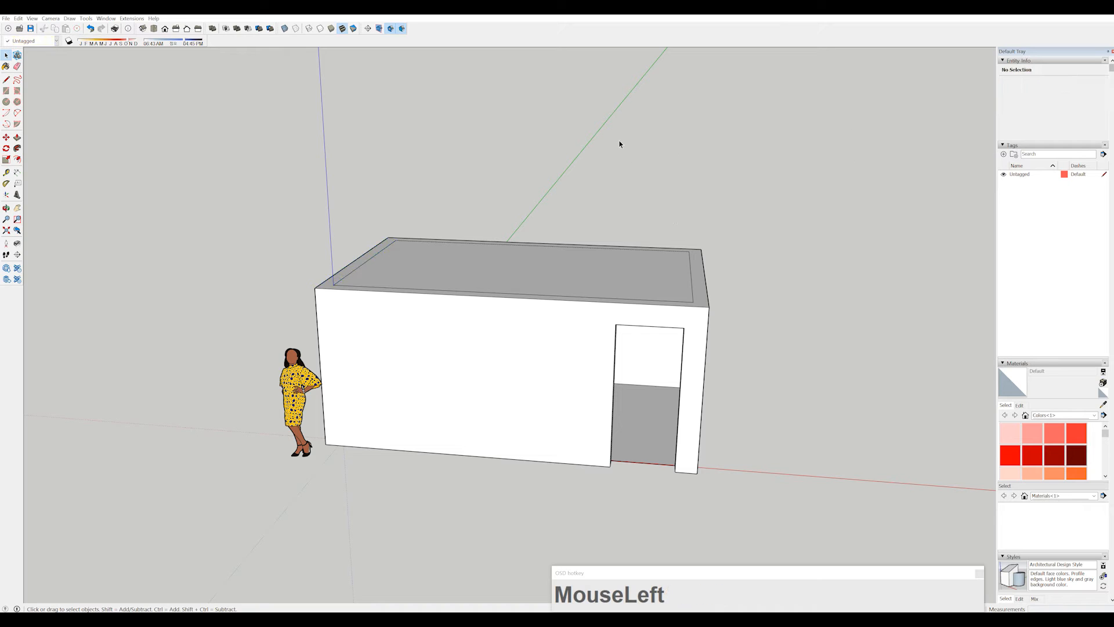
pyautogui.moveTo(614, 128); pyautogui.dragTo(769, 223)
pyautogui.moveTo(724, 367); pyautogui.dragTo(728, 373)
# Expand the selection from the ceiling face to its bounding edges and all connected geometry, and clear it.
pyautogui.click(577, 278)
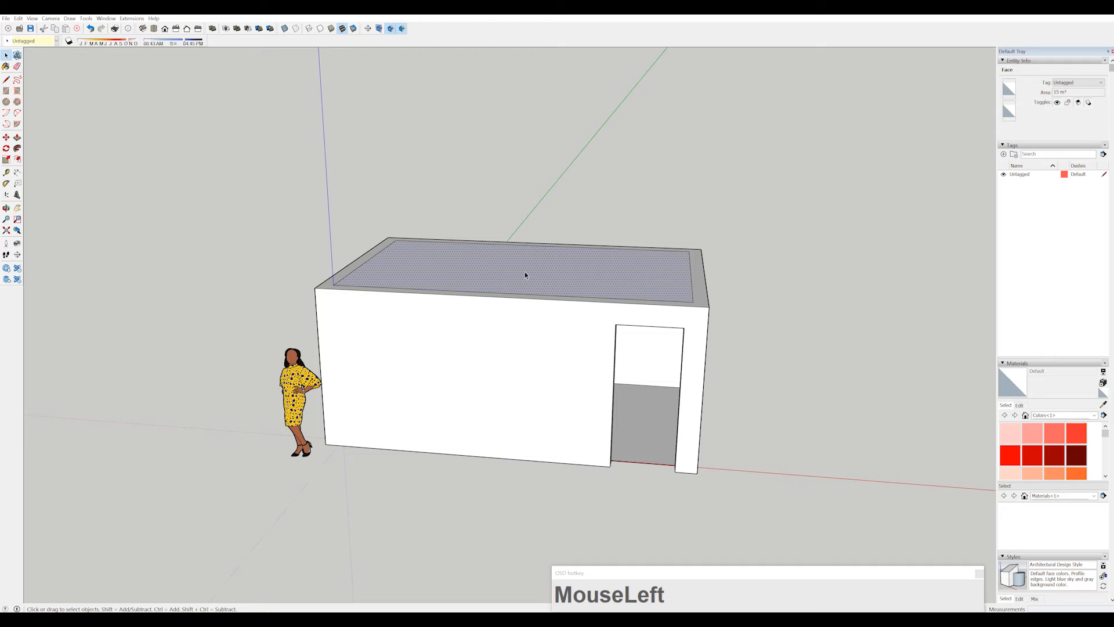
pyautogui.doubleClick(555, 271)
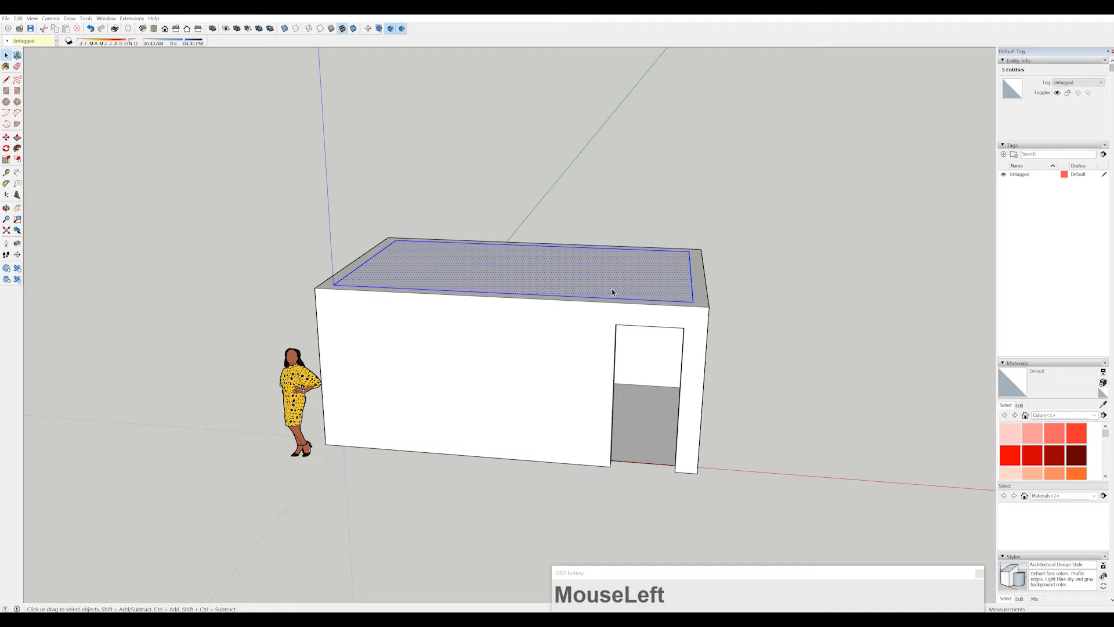
pyautogui.tripleClick(543, 279)
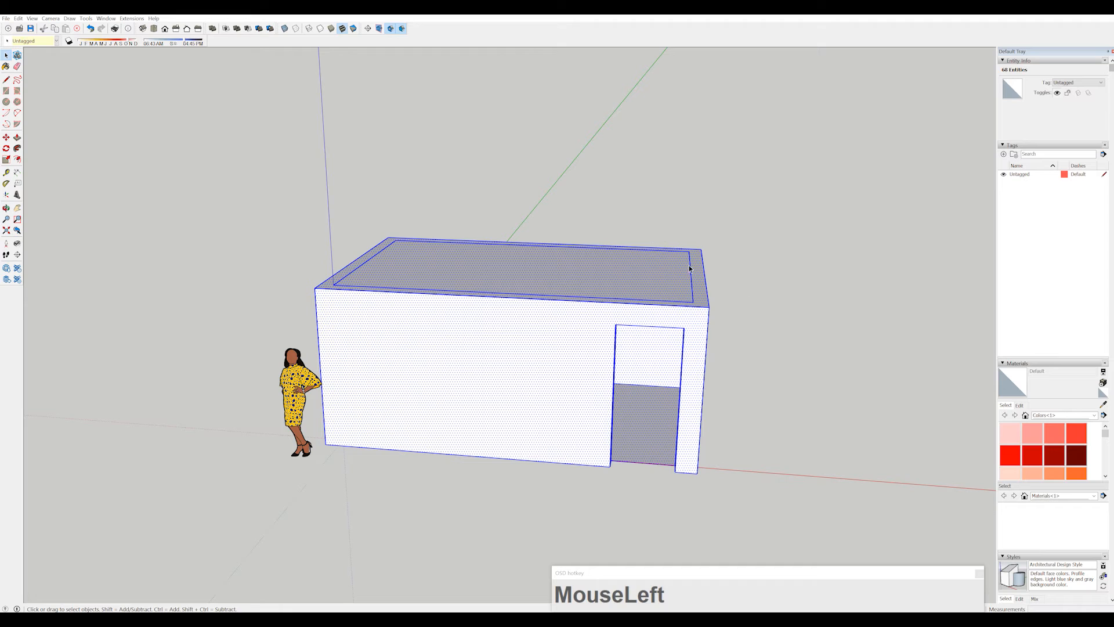
pyautogui.click(765, 285)
# Select only the ceiling face of the room and clear the selection.
pyautogui.click(639, 282)
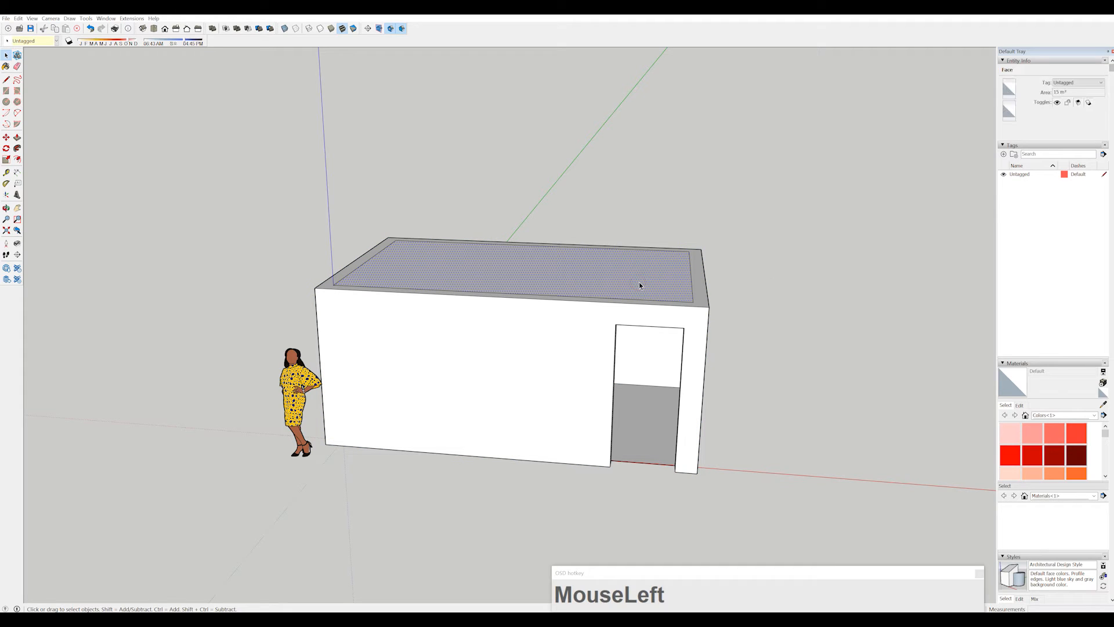
pyautogui.click(753, 265)
pyautogui.click(656, 277)
pyautogui.click(396, 197)
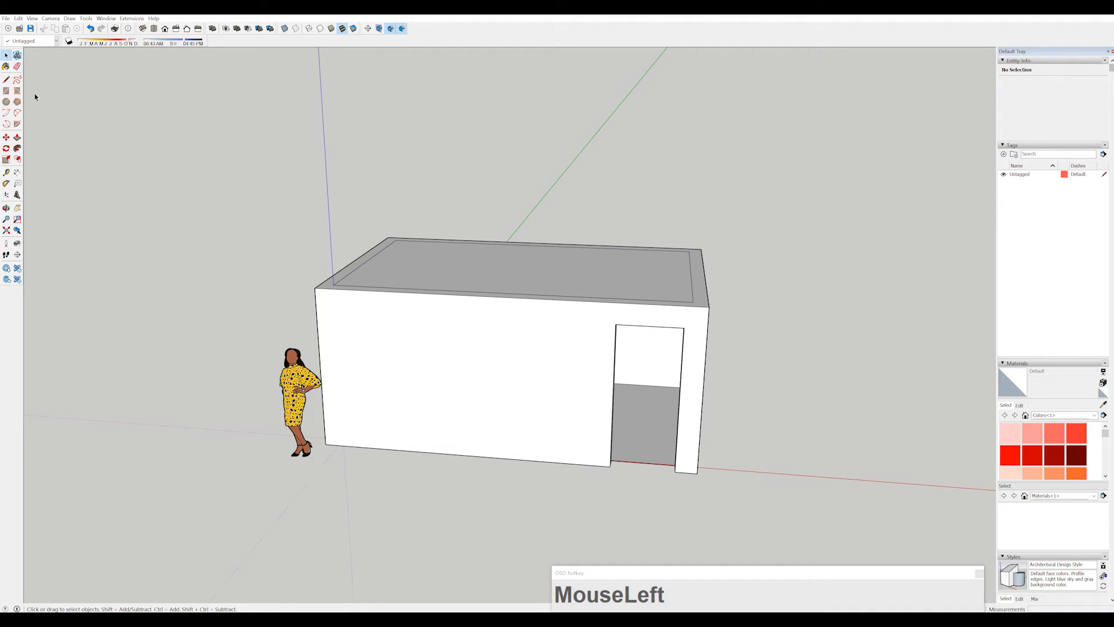
pyautogui.press('F2')
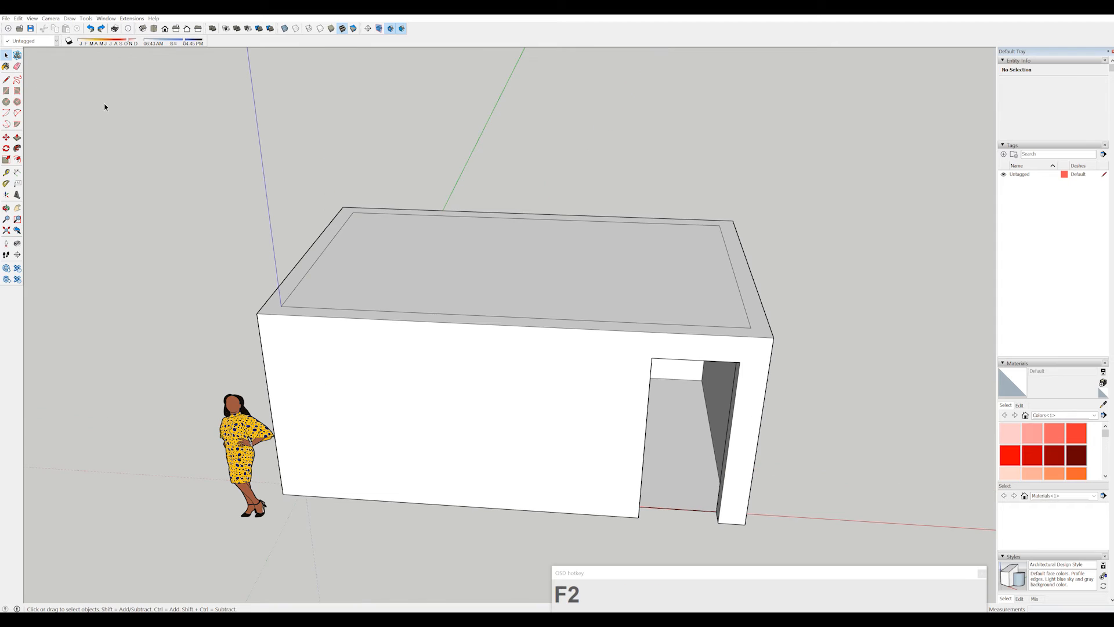
# Erase the front wall's outer top edge with the Eraser and undo the erasure.
pyautogui.click(21, 68)
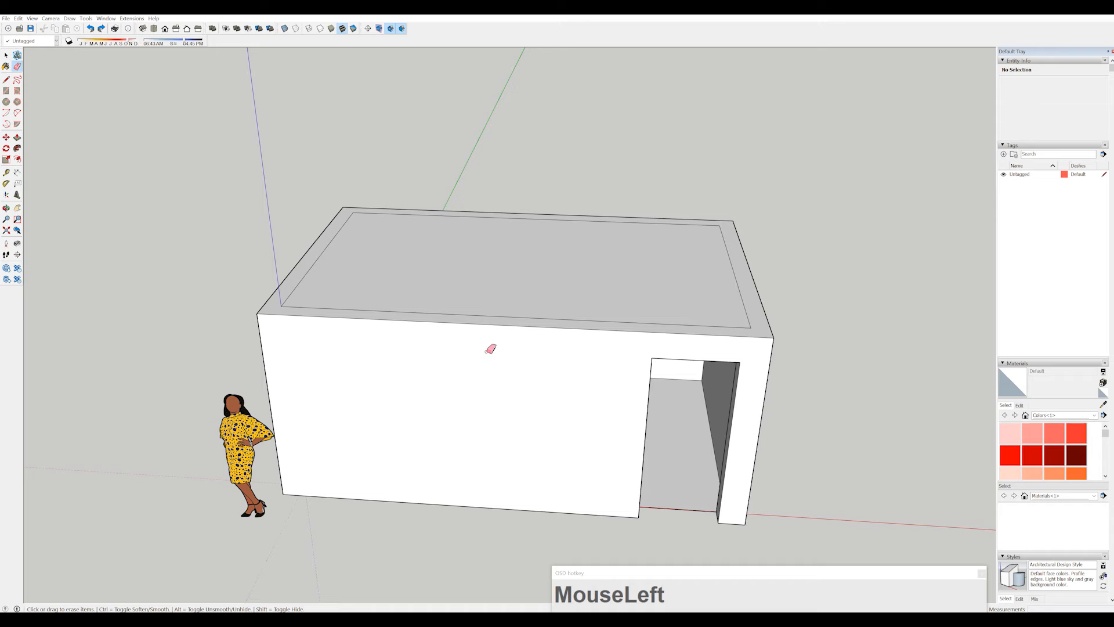
pyautogui.click(768, 337)
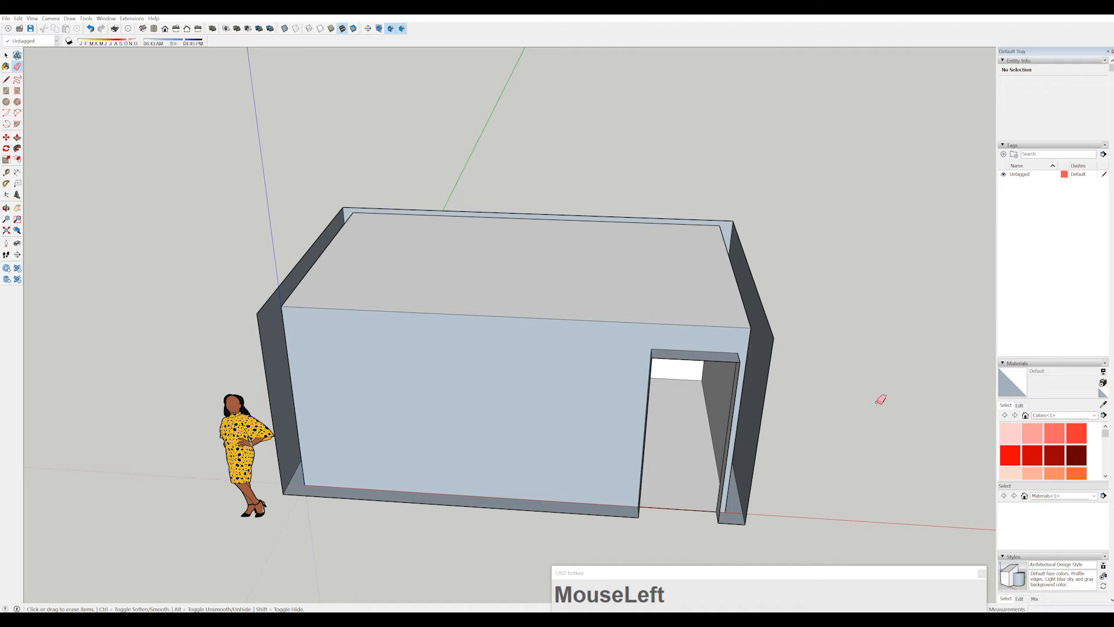
pyautogui.hotkey('ctrl', 'z')
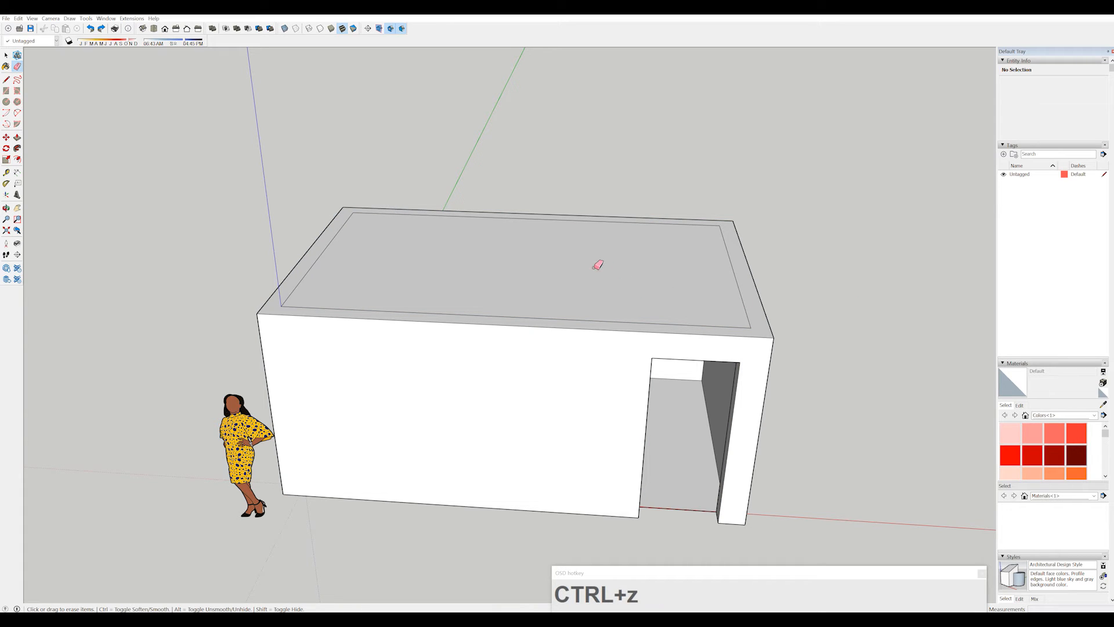
# Select and delete the front wall's outer top edge without the Eraser, and undo the deletion.
pyautogui.click(6, 55)
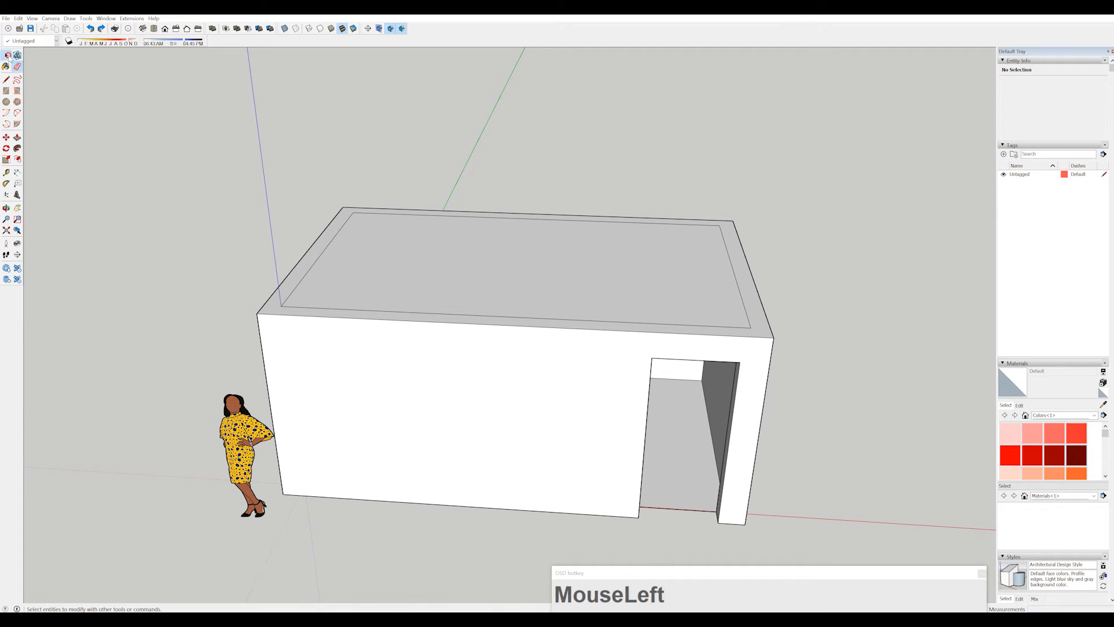
pyautogui.click(474, 324)
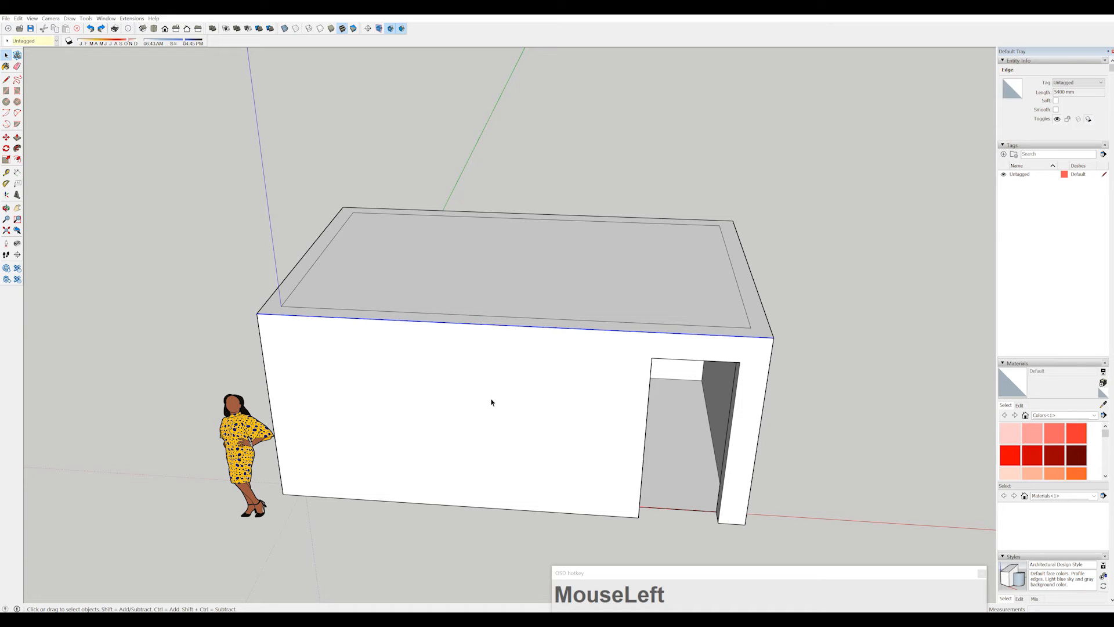
pyautogui.press('Delete')
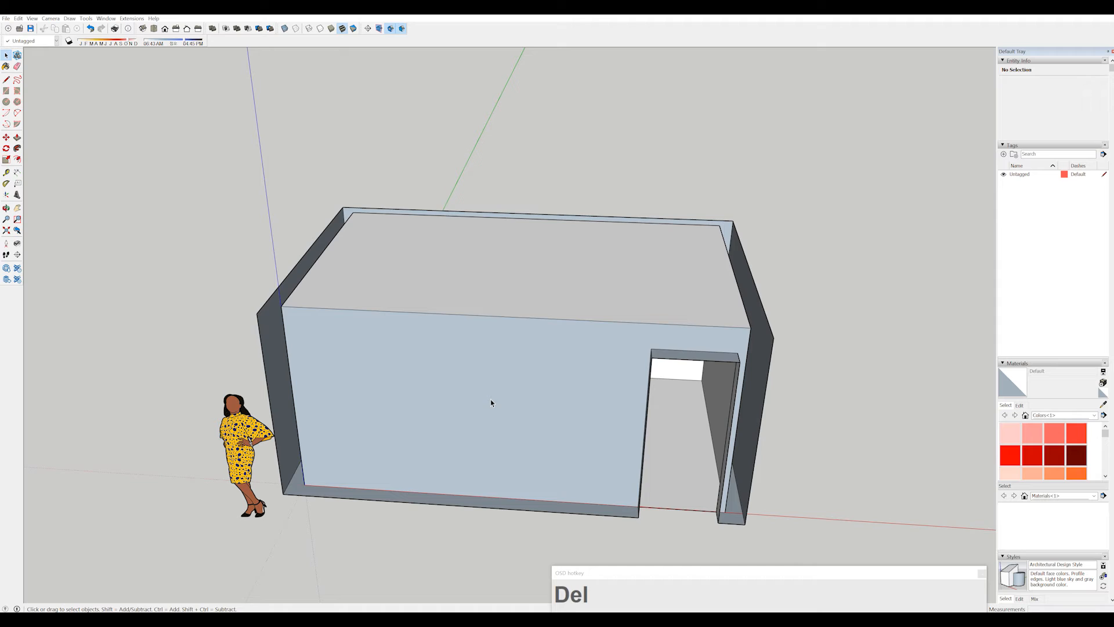
pyautogui.hotkey('ctrl', 'z')
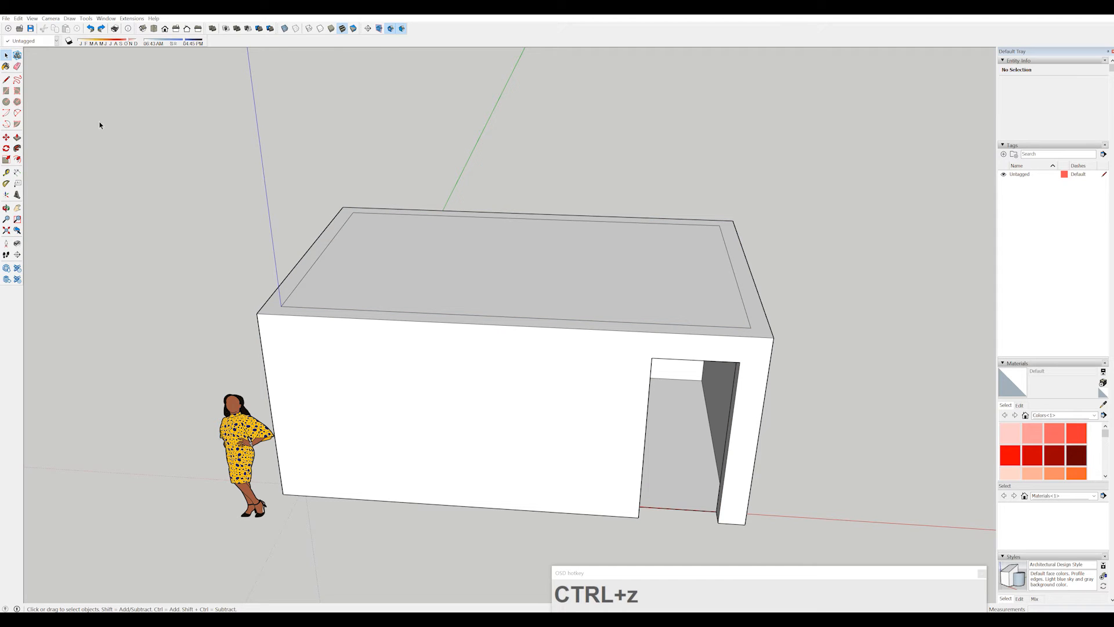
# Soften the front wall's outer top edge with the Eraser's soften/smooth mode and inspect the edge up close.
pyautogui.click(17, 65)
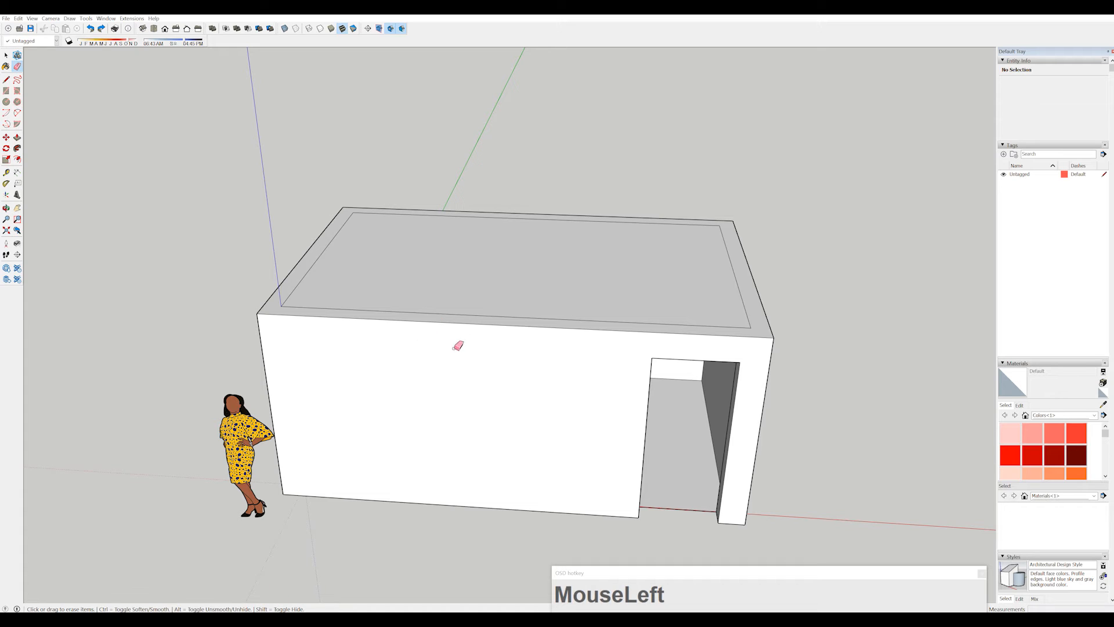
pyautogui.keyDown('ctrl'); pyautogui.click(480, 317); pyautogui.keyUp('ctrl')
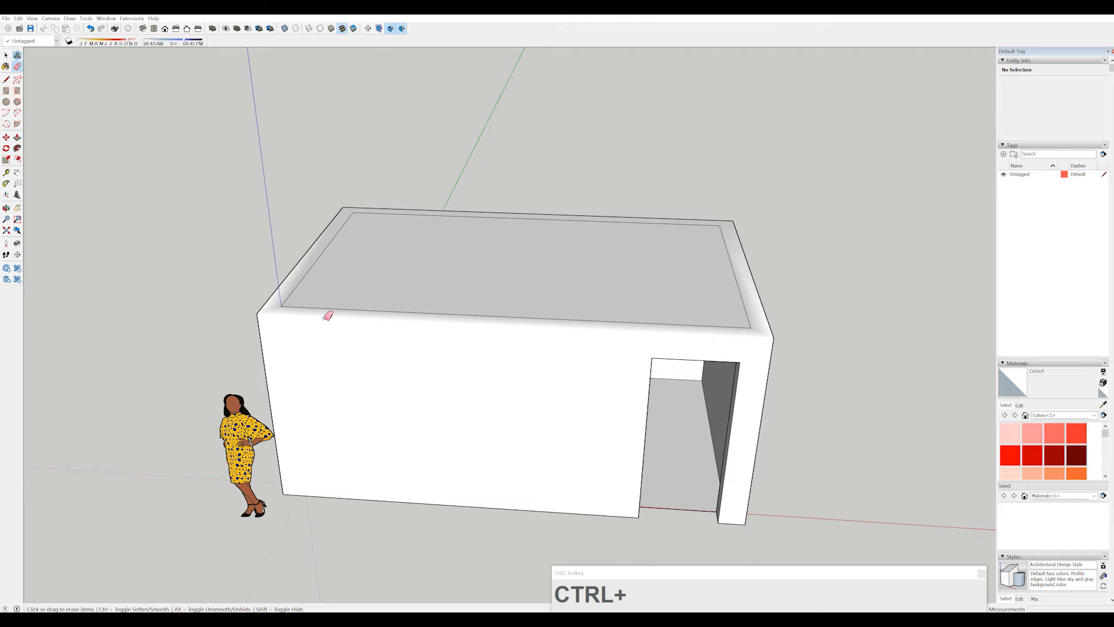
pyautogui.moveTo(505, 313); pyautogui.dragTo(224, 259, button='middle')
pyautogui.scroll(3, 368, 279)
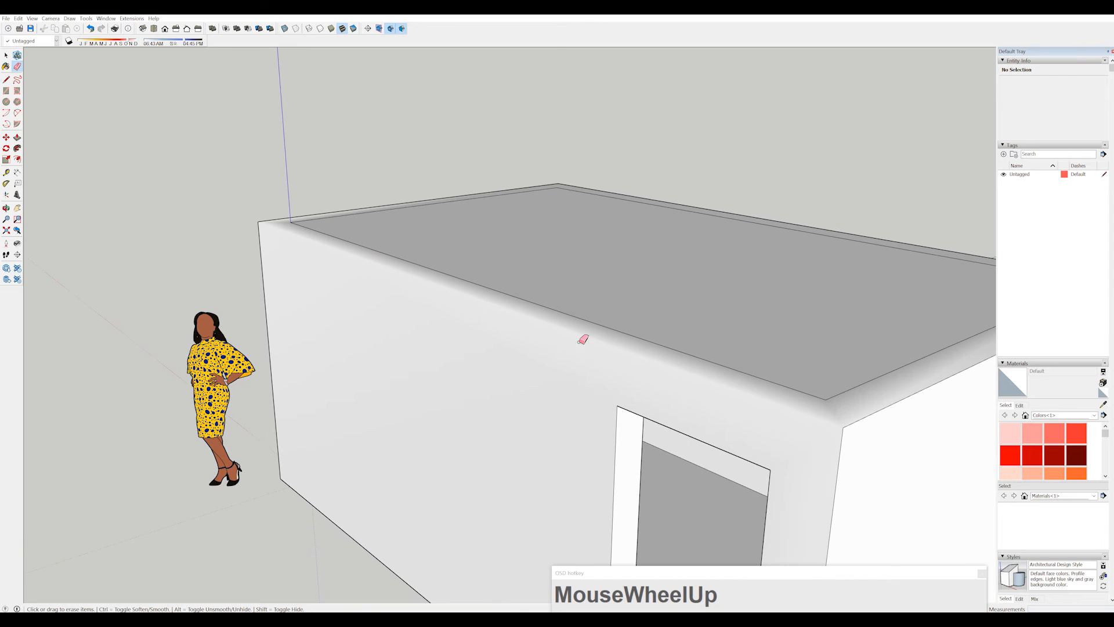
pyautogui.moveTo(448, 313); pyautogui.dragTo(497, 330, button='middle')
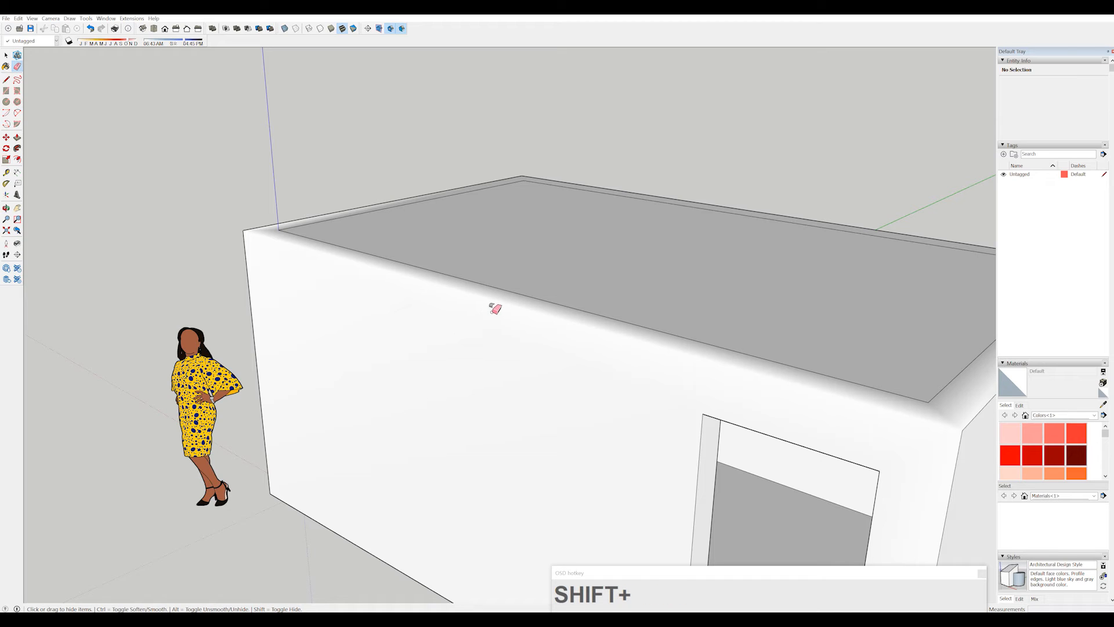
# Try the Eraser's hide mode on the softened front top edge, and turn it back into a hard edge with the unsmooth mode.
pyautogui.keyDown('shift'); pyautogui.click(498, 307); pyautogui.keyUp('shift')
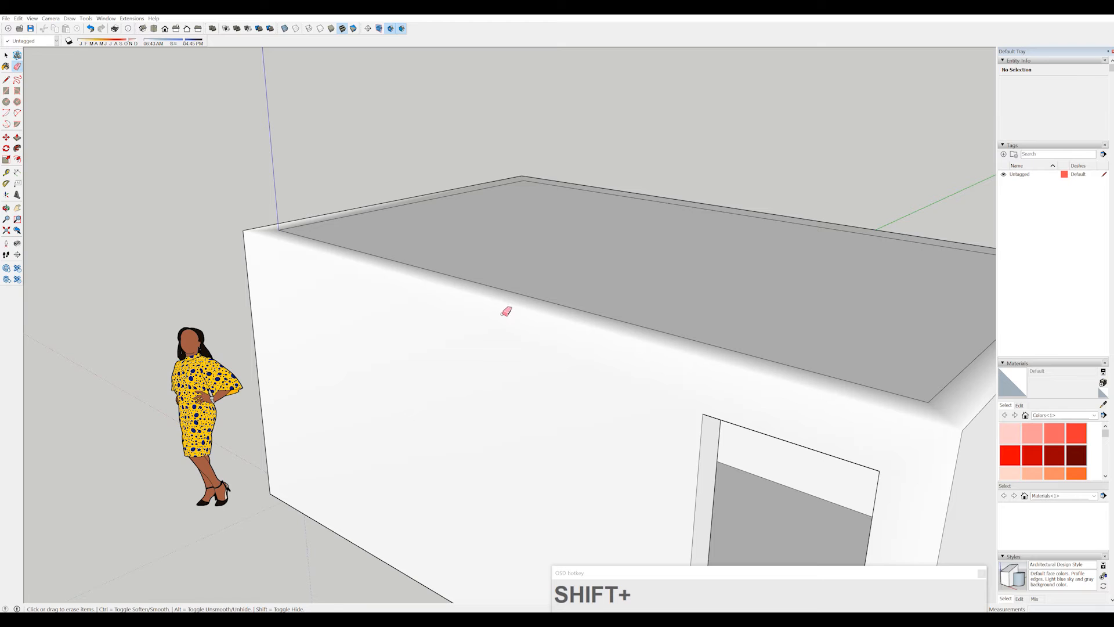
pyautogui.press('alt')
pyautogui.keyDown('alt'); pyautogui.moveTo(513, 306); pyautogui.dragTo(520, 301); pyautogui.keyUp('alt')
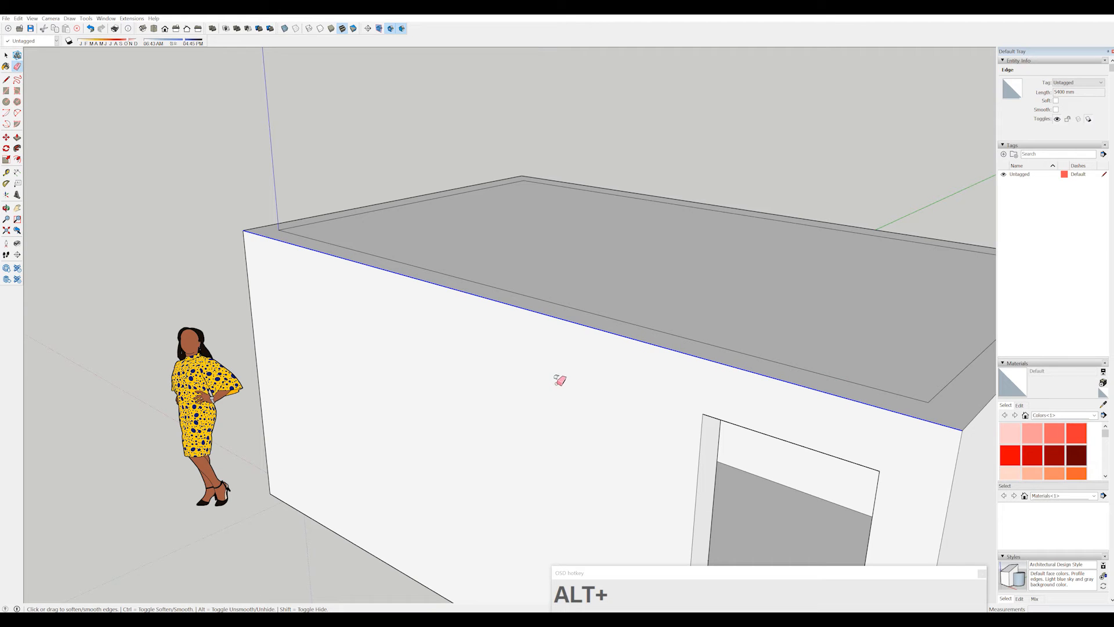
# Hide the front wall's outer top edge with the Eraser's hide mode and unhide it.
pyautogui.press('shift')
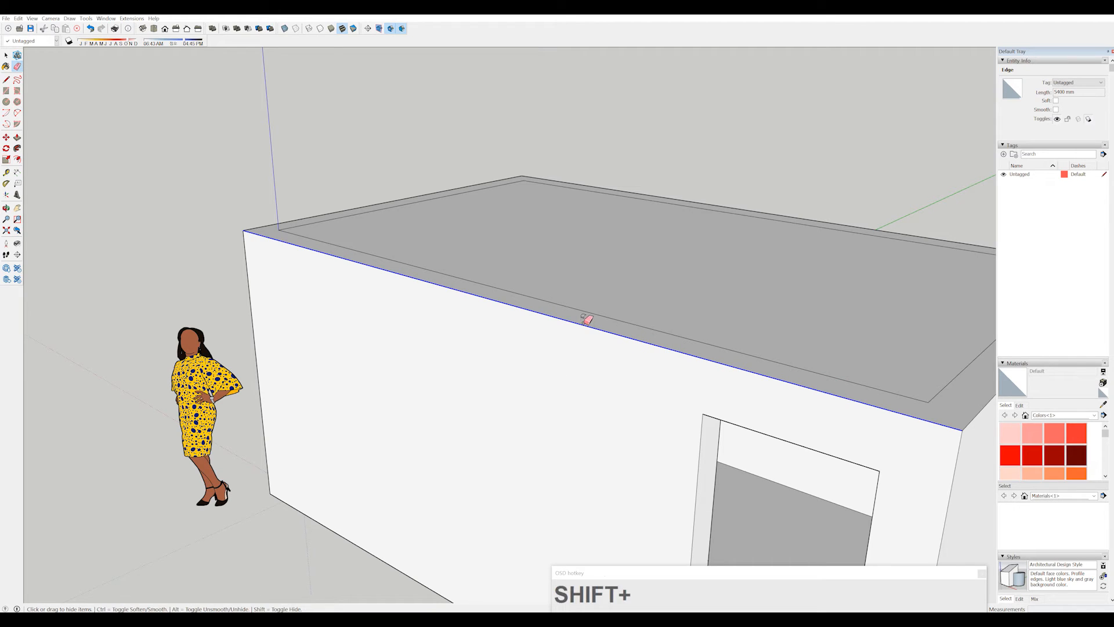
pyautogui.keyDown('shift'); pyautogui.click(583, 321); pyautogui.keyUp('shift')
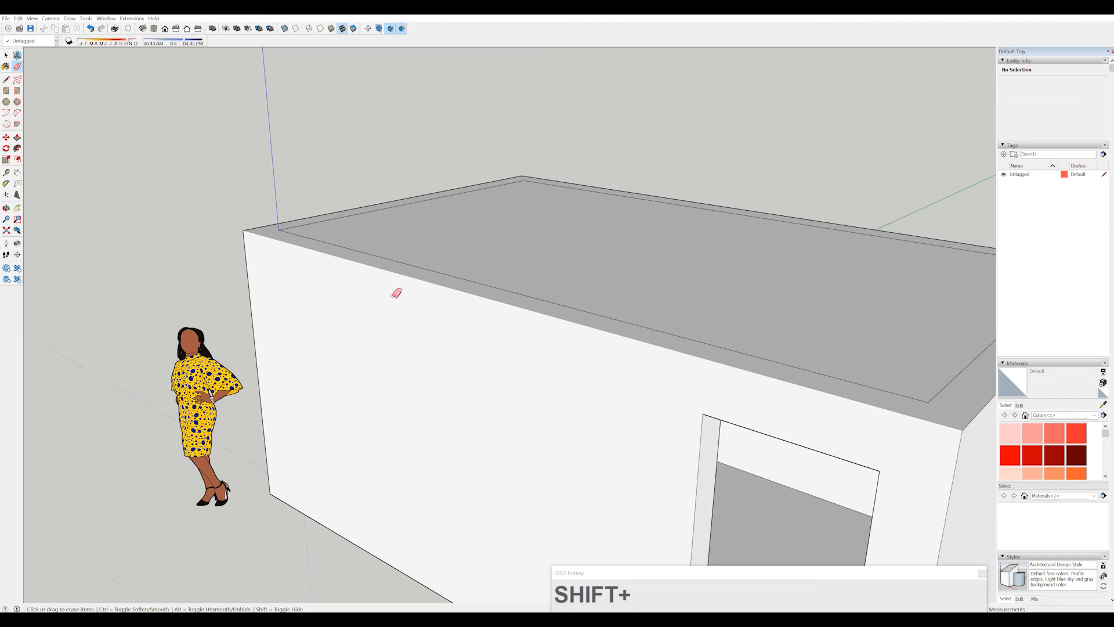
pyautogui.press('alt')
pyautogui.keyDown('alt'); pyautogui.click(451, 288); pyautogui.keyUp('alt')
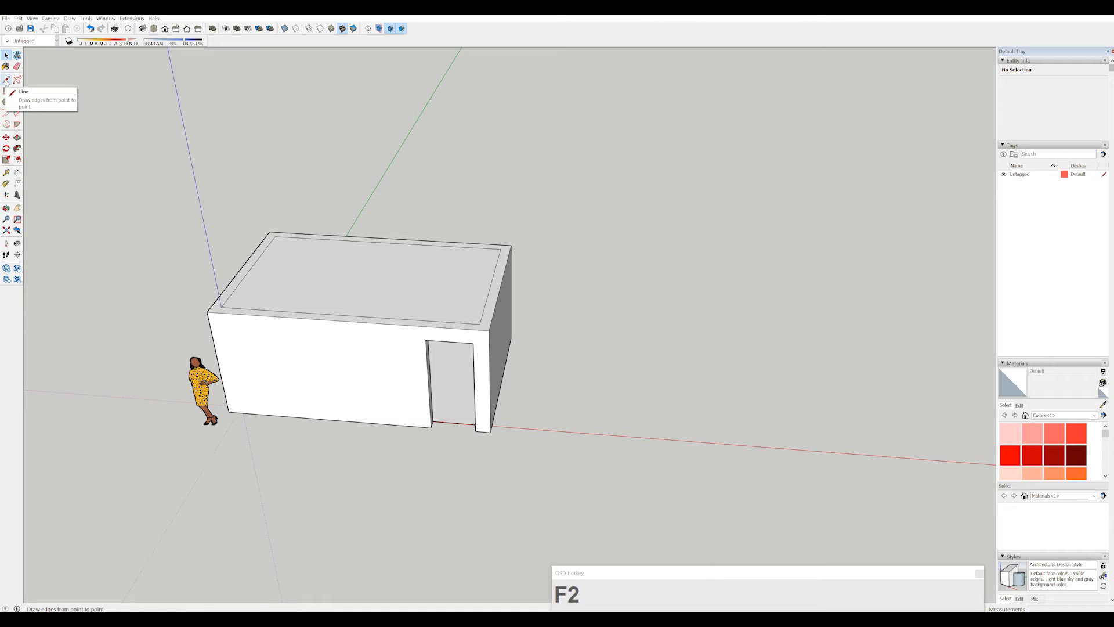
pyautogui.click(7, 80)
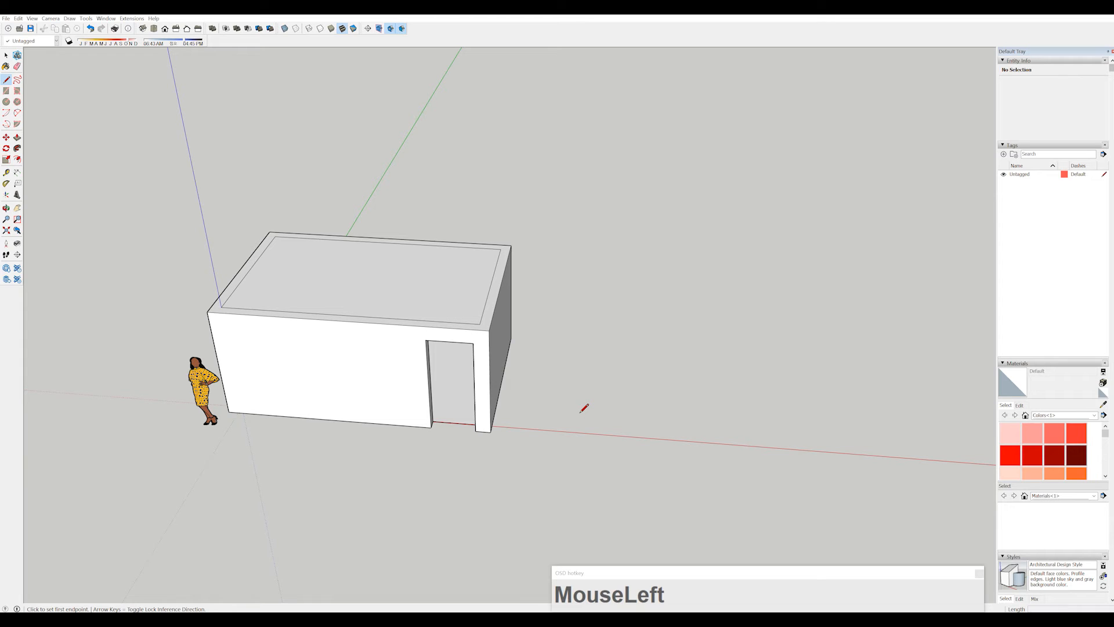
pyautogui.click(580, 414)
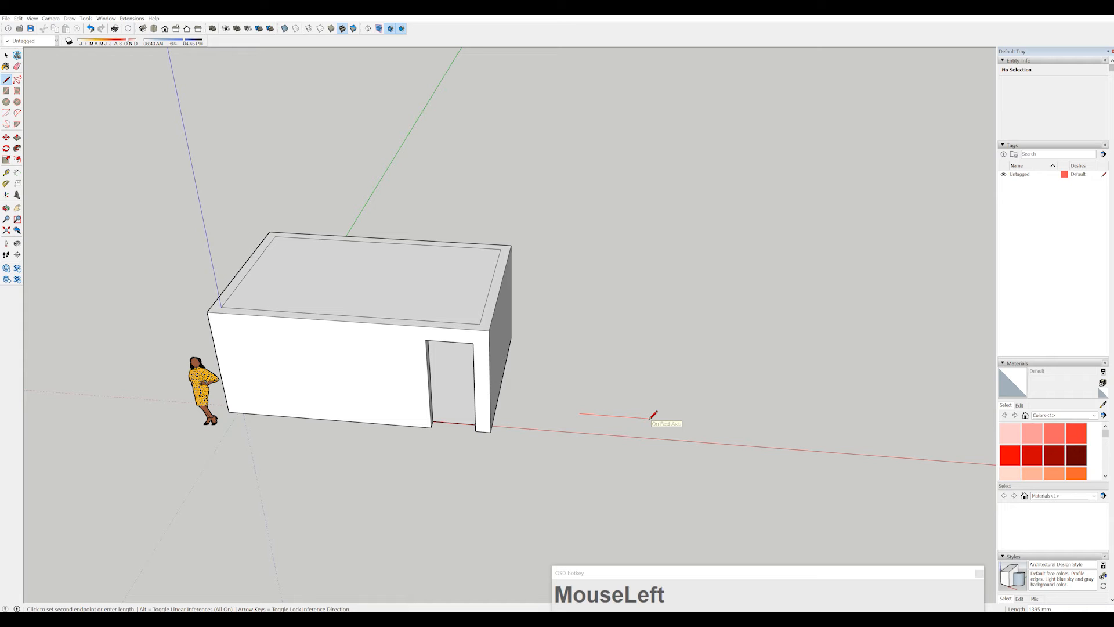
pyautogui.press('Escape')
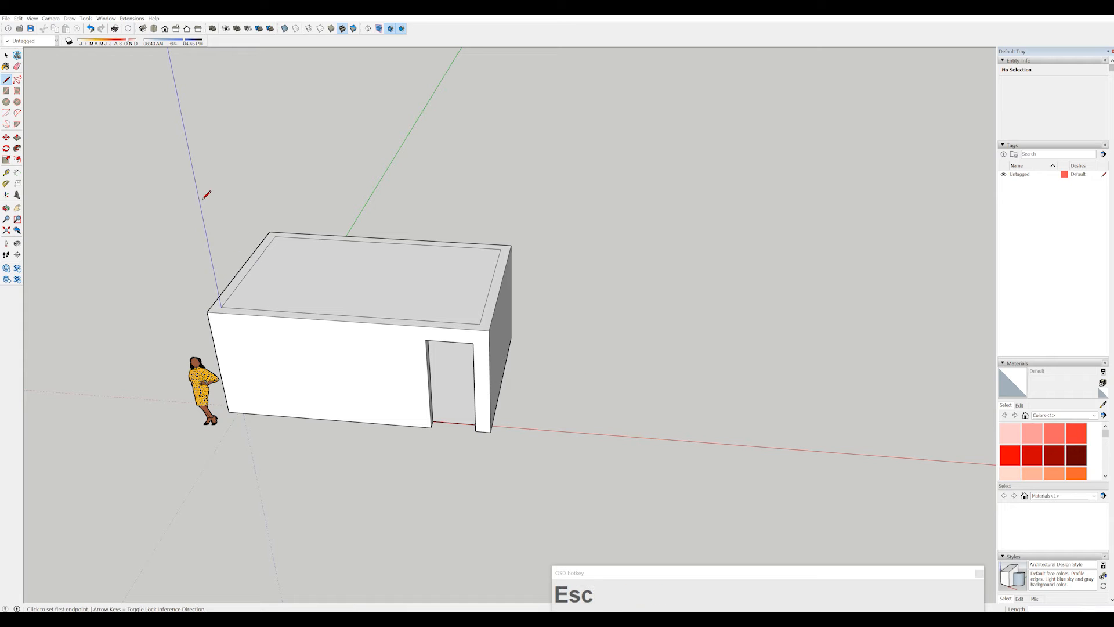
pyautogui.click(5, 55)
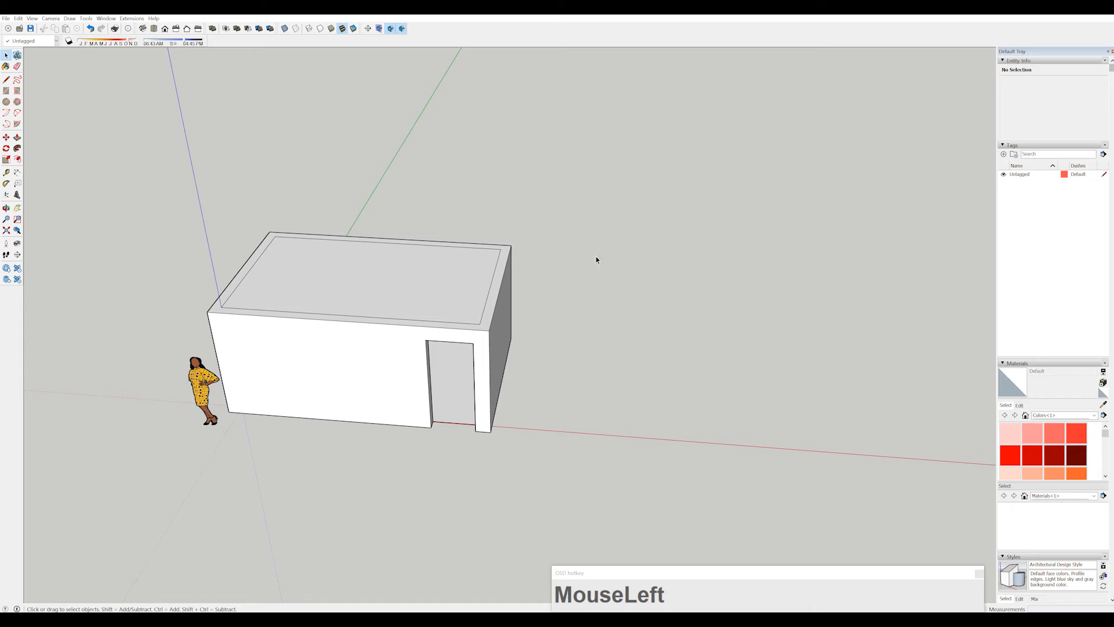
pyautogui.click(6, 79)
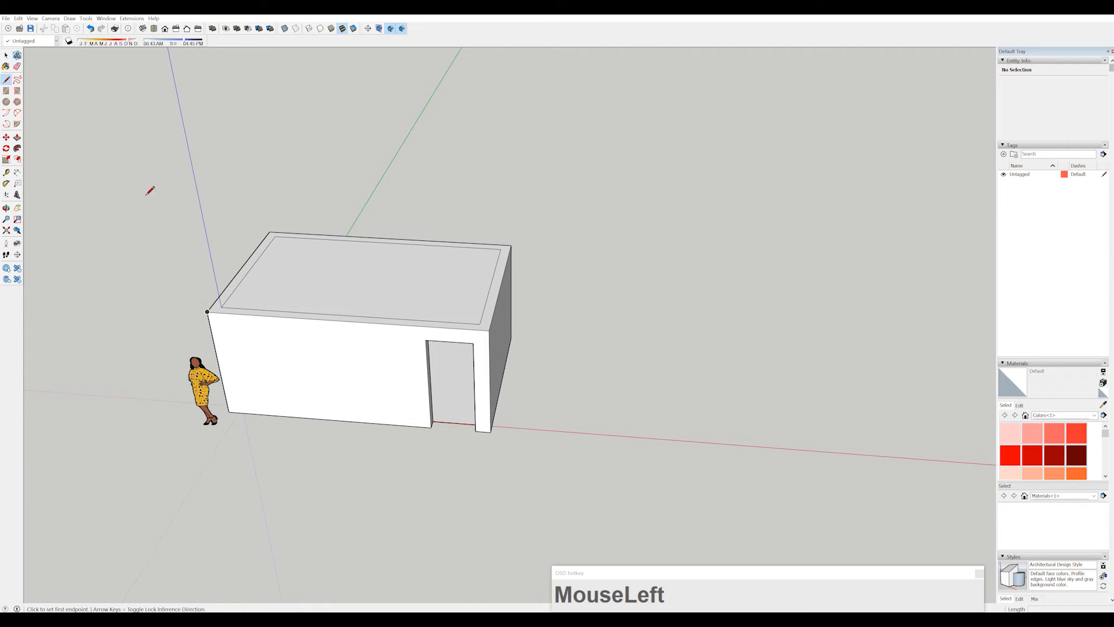
pyautogui.click(625, 410)
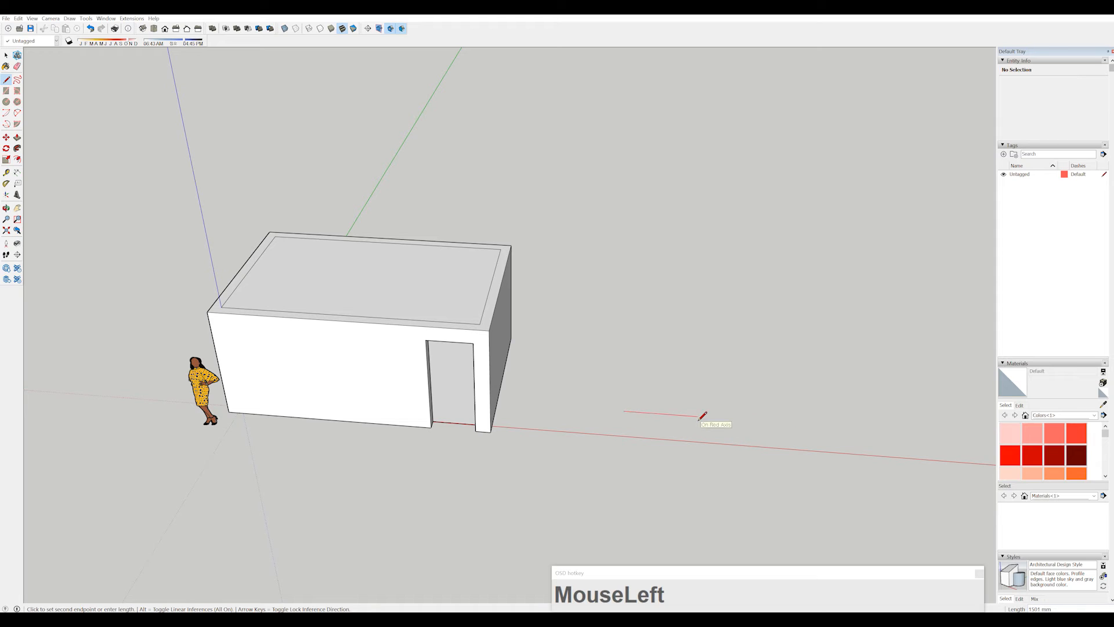
pyautogui.press('Escape')
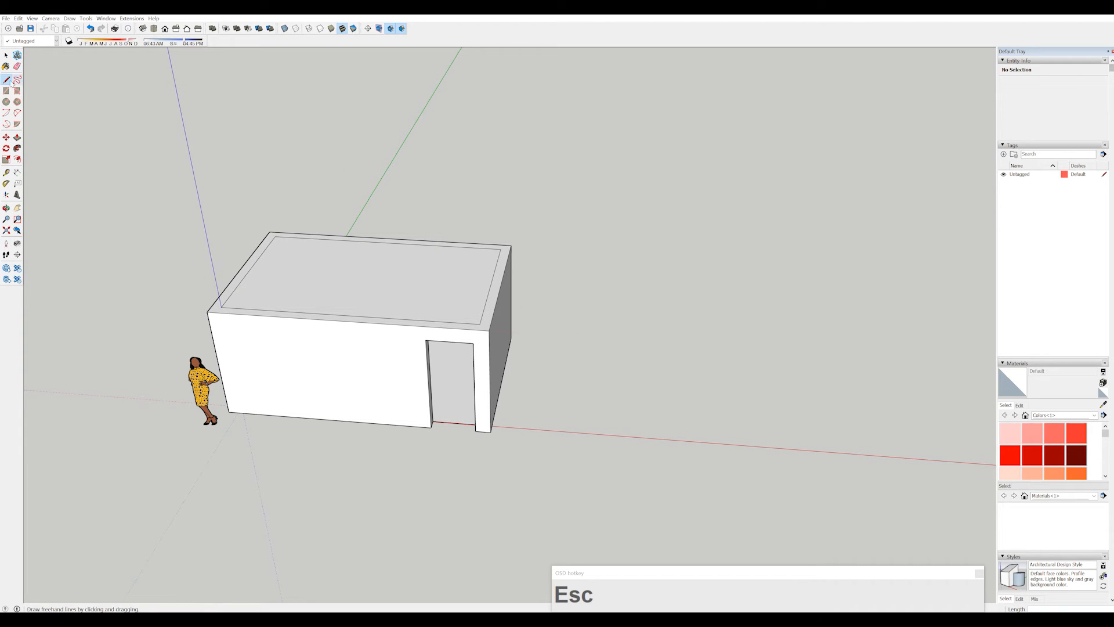
# Draw a closed 2000 by 2000 mm square on the ground beside the room with the Line tool, following the red and green axes.
pyautogui.click(8, 79)
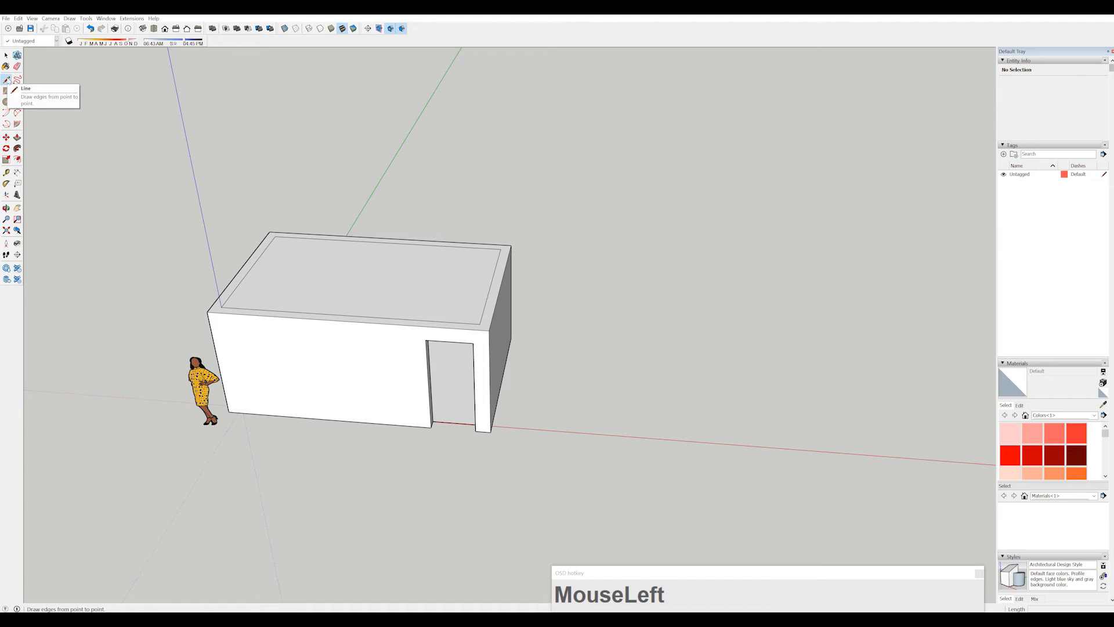
pyautogui.click(643, 413)
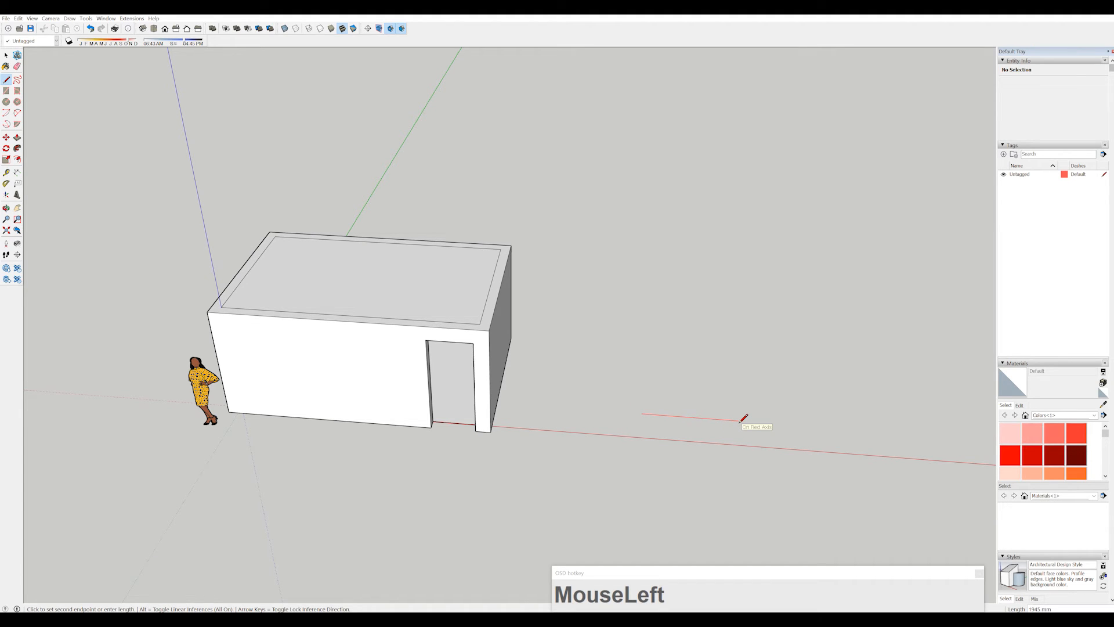
pyautogui.write('2000')
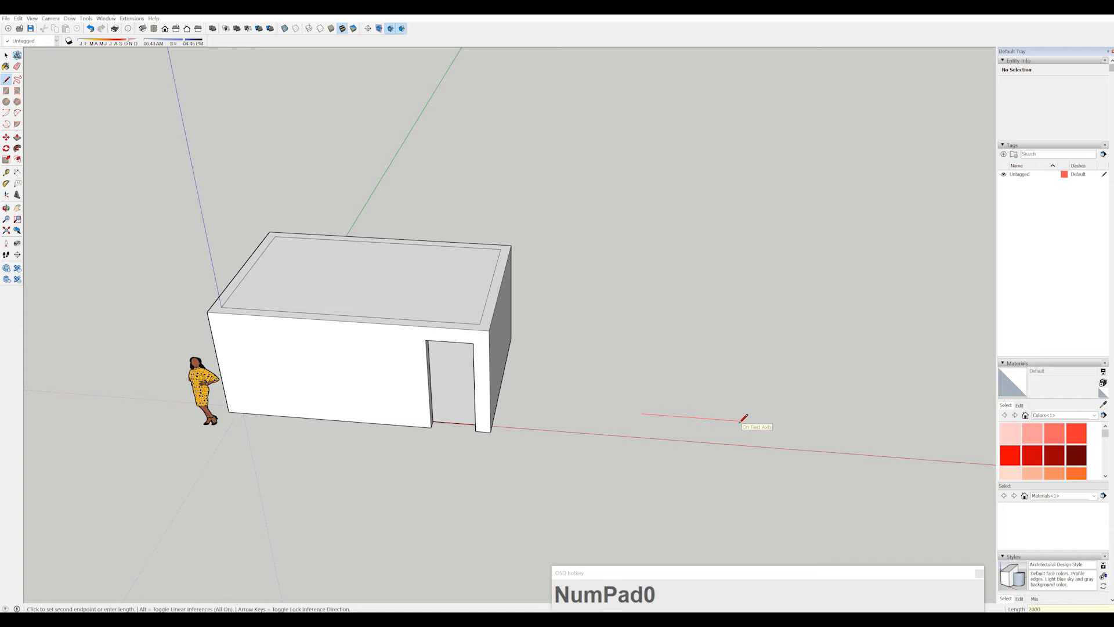
pyautogui.press('Return')
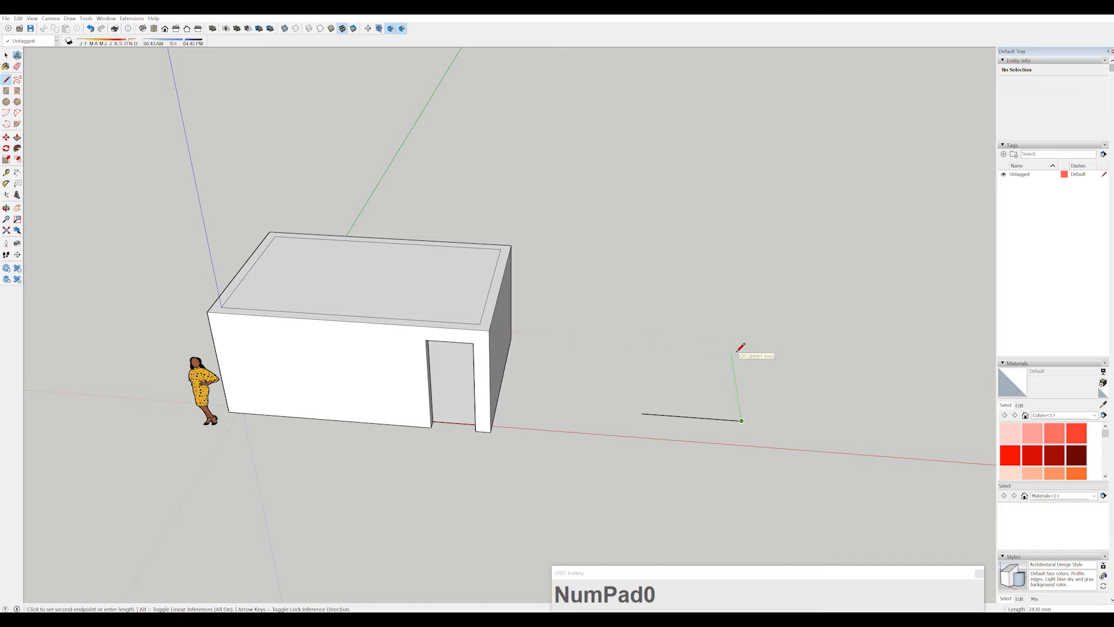
pyautogui.write('2000')
pyautogui.press('Return')
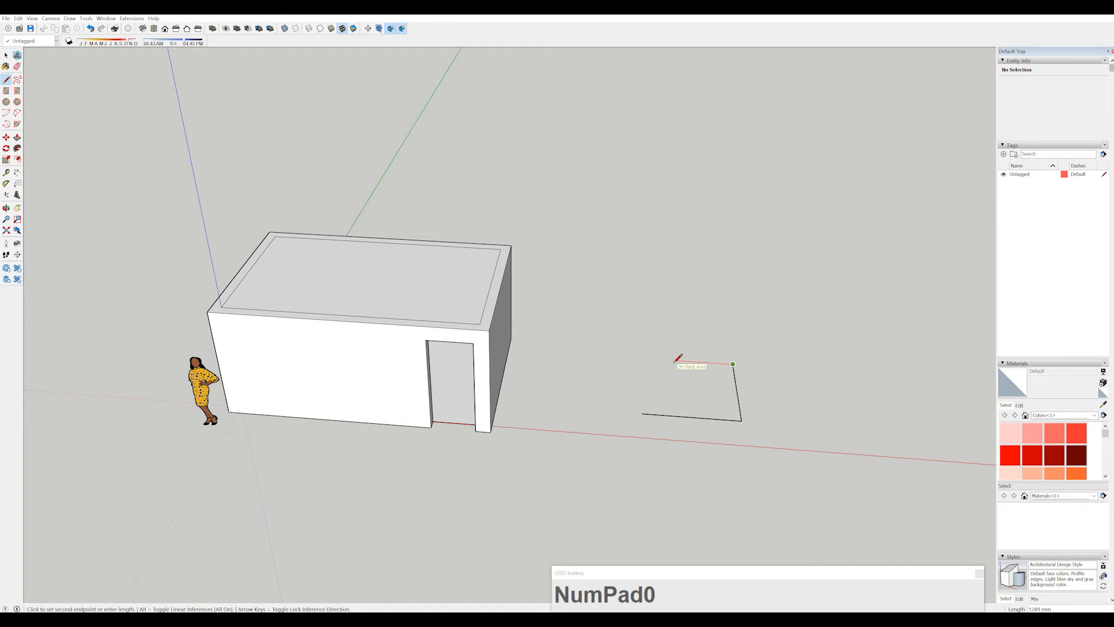
pyautogui.write('2000')
pyautogui.press('Return')
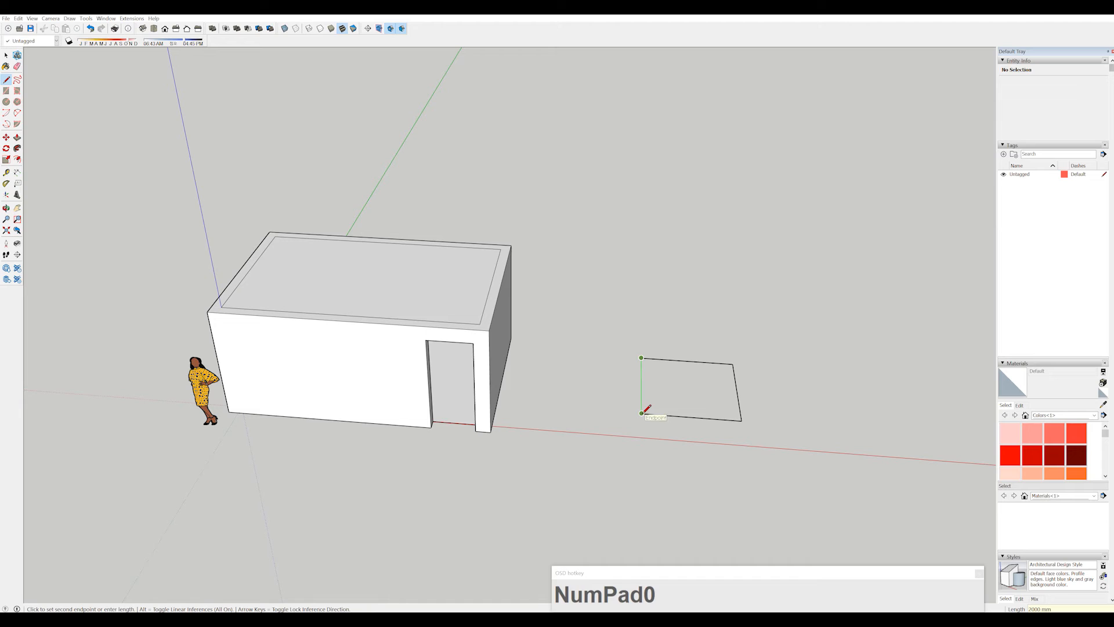
pyautogui.click(642, 413)
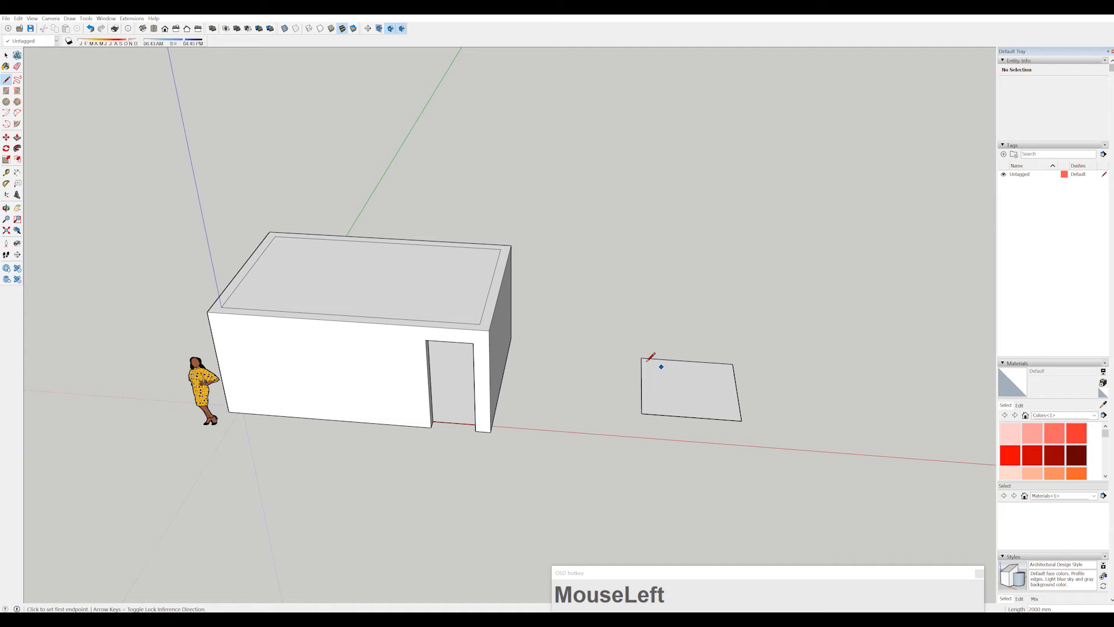
# Draw a second closed 2000 by 2000 mm square with the Line tool on the far side of the first square from the room.
pyautogui.click(6, 80)
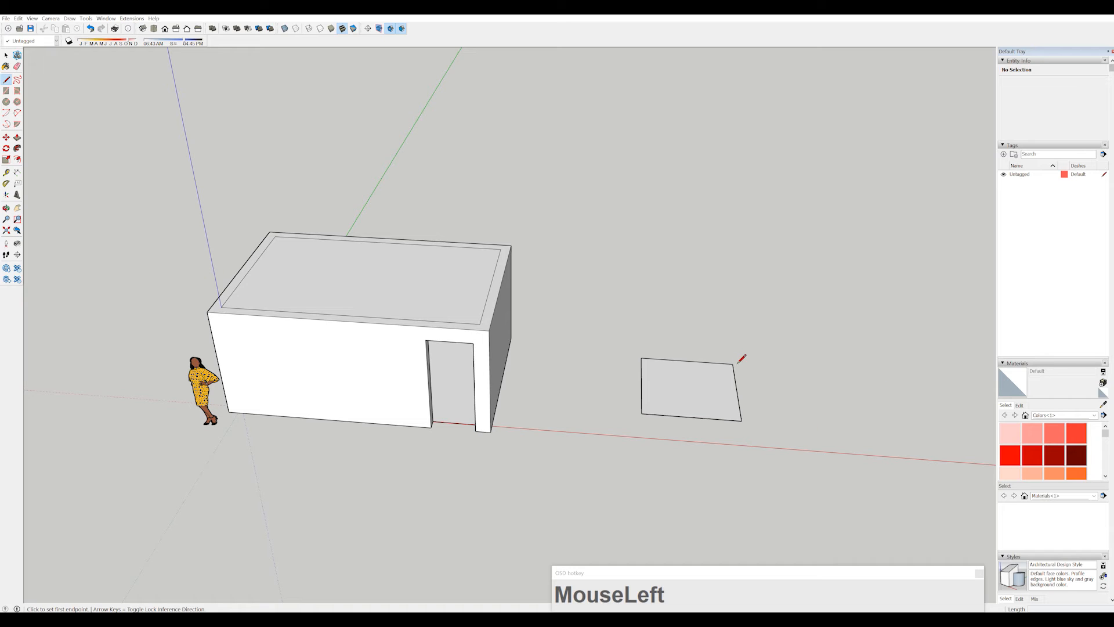
pyautogui.click(778, 394)
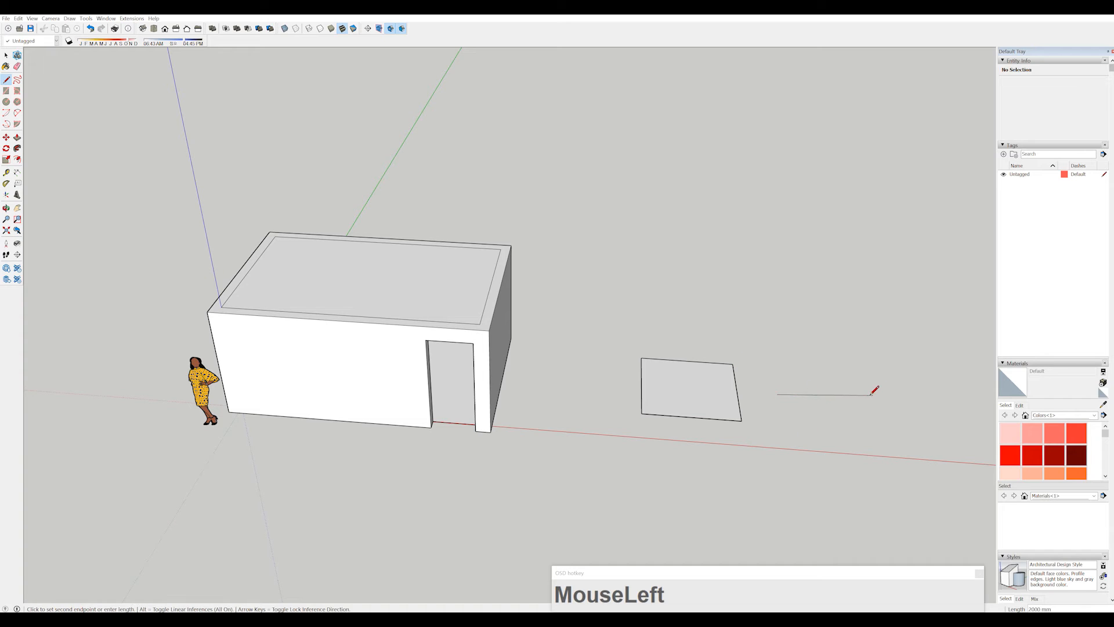
pyautogui.write('200')
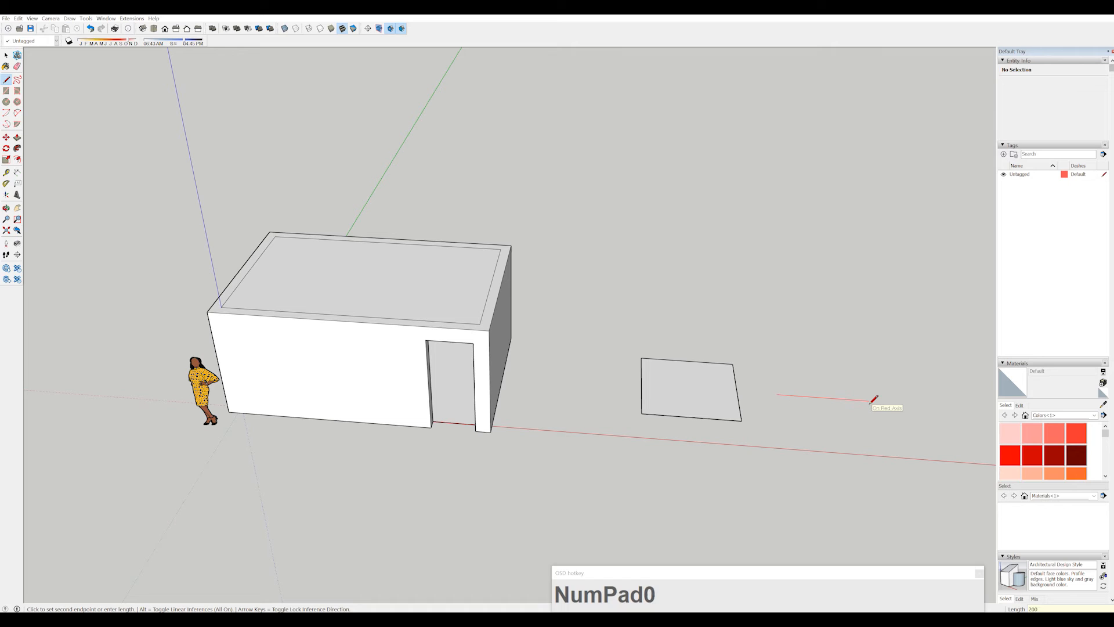
pyautogui.write('0')
pyautogui.press('Return')
pyautogui.write('2000')
pyautogui.press('Return')
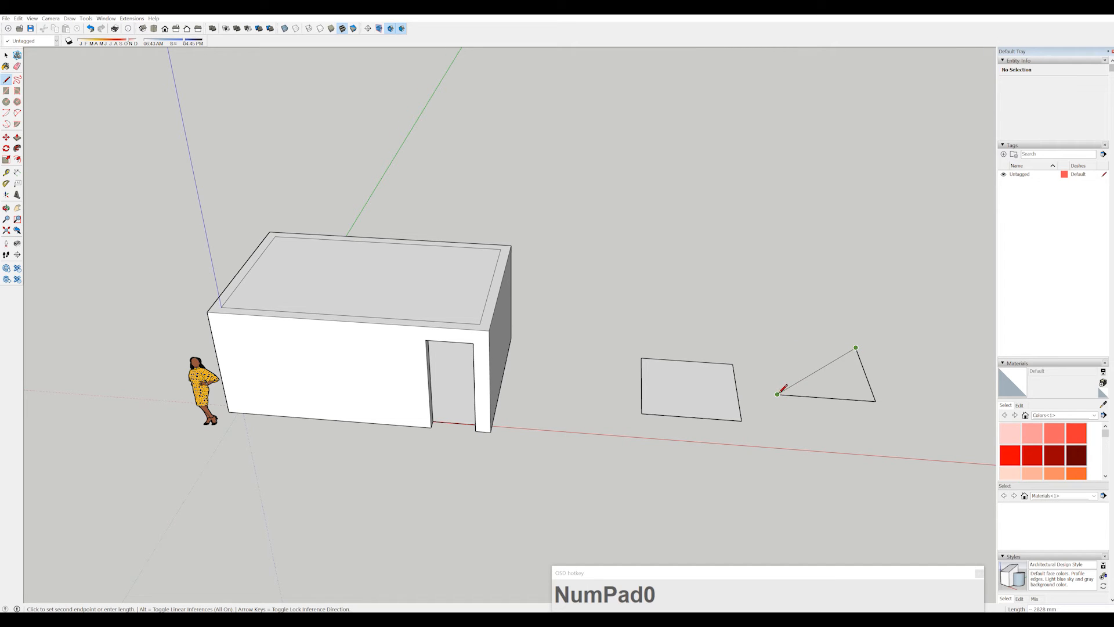
pyautogui.click(767, 342)
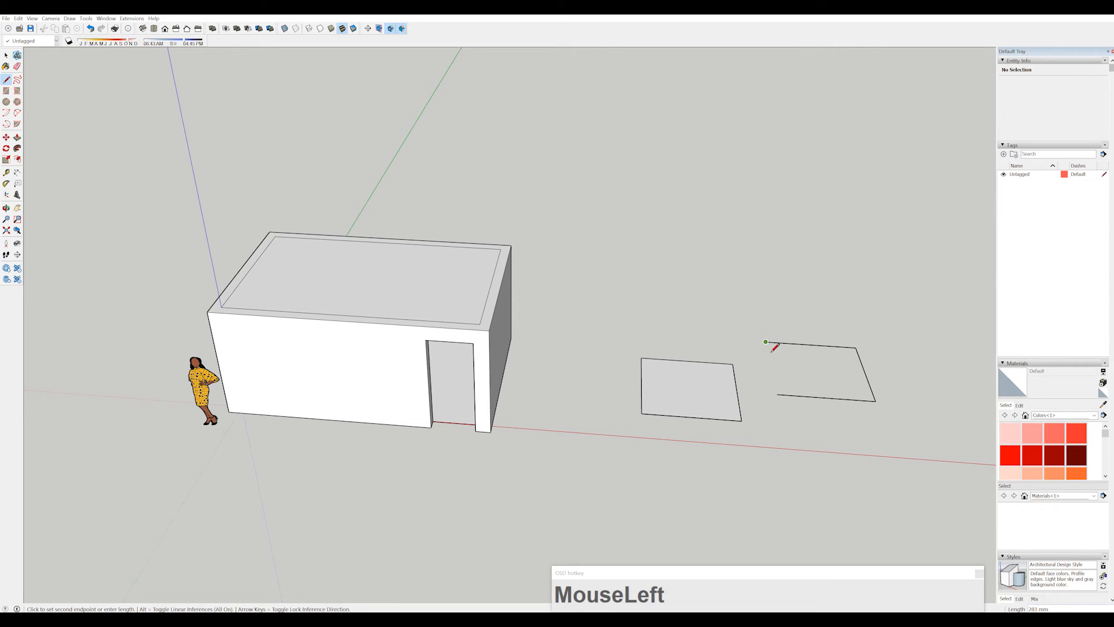
pyautogui.click(778, 394)
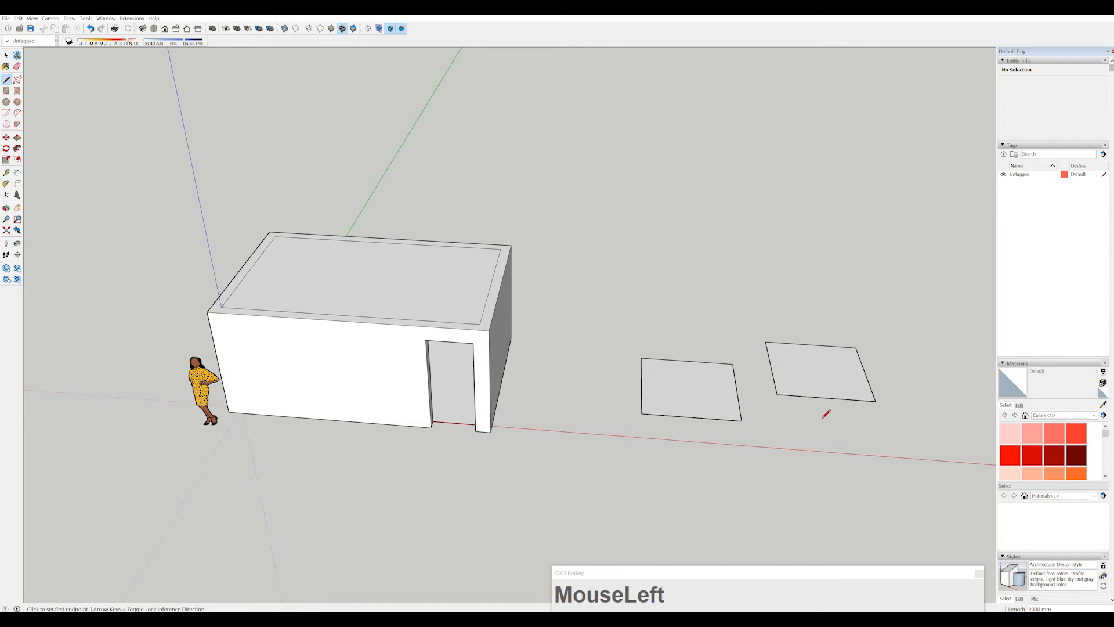
# Draw a vertical face 1000 mm high along the blue axis on the second square's front edge with the Line tool.
pyautogui.moveTo(825, 414); pyautogui.dragTo(817, 326, button='middle')
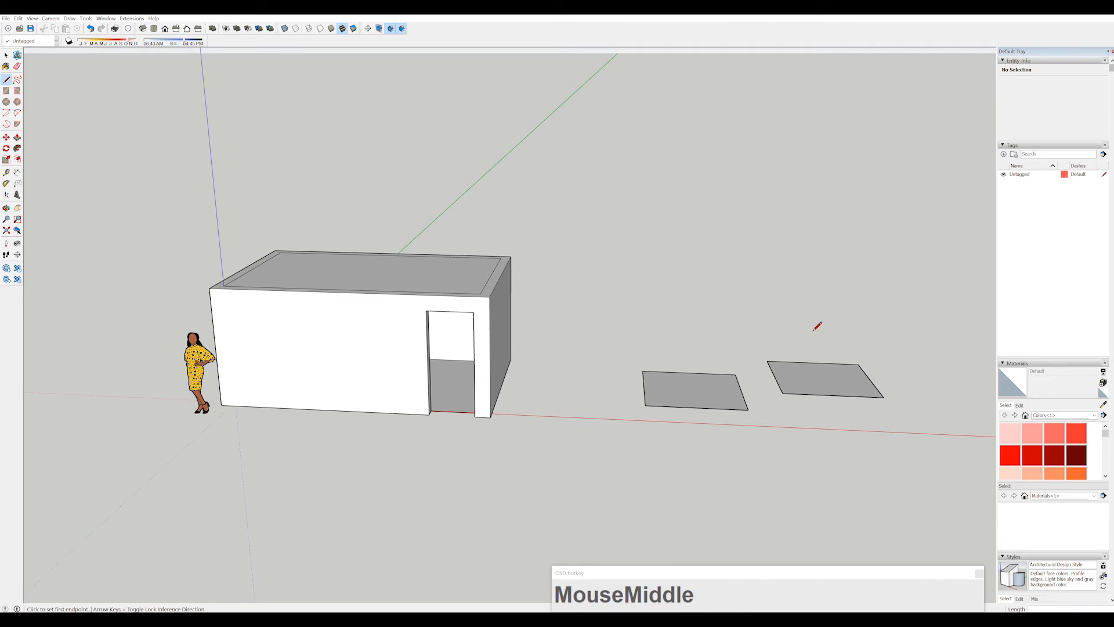
pyautogui.click(783, 393)
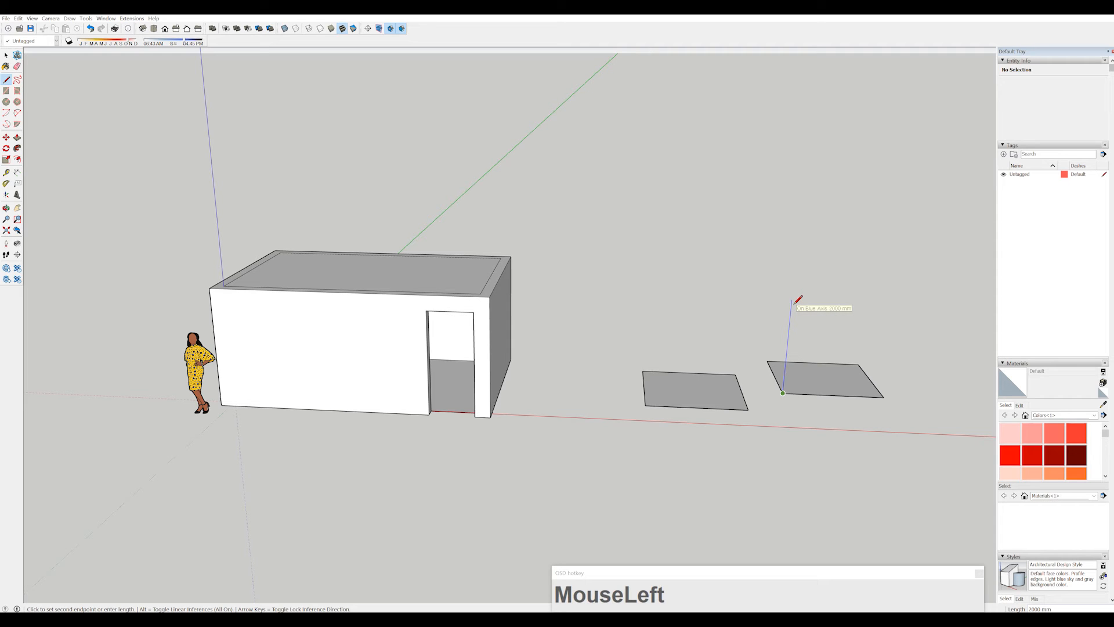
pyautogui.write('1000')
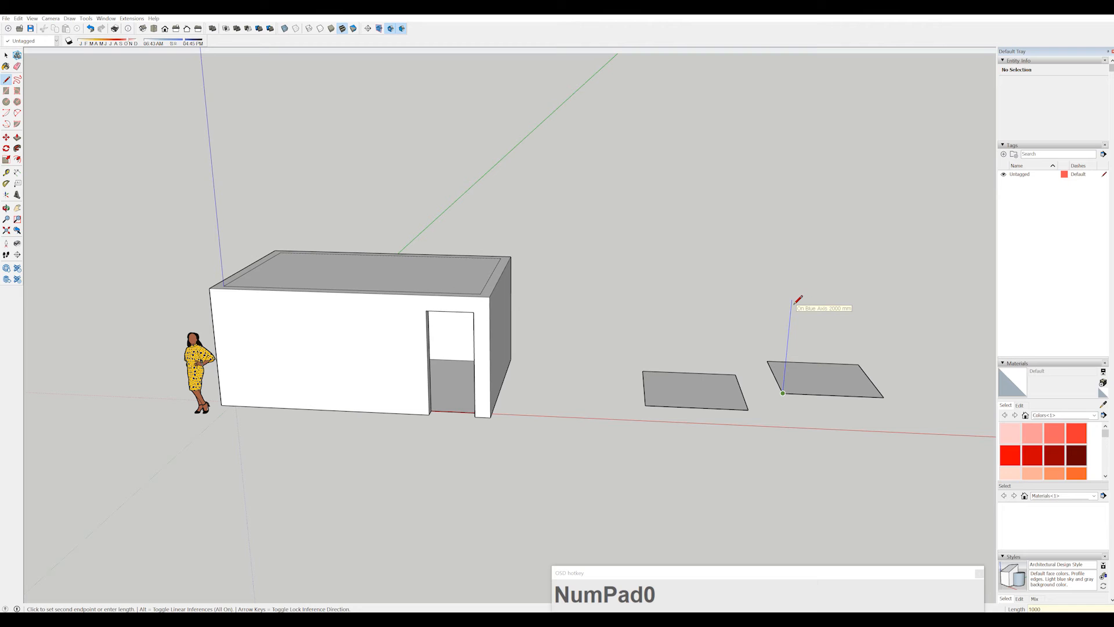
pyautogui.press('Return')
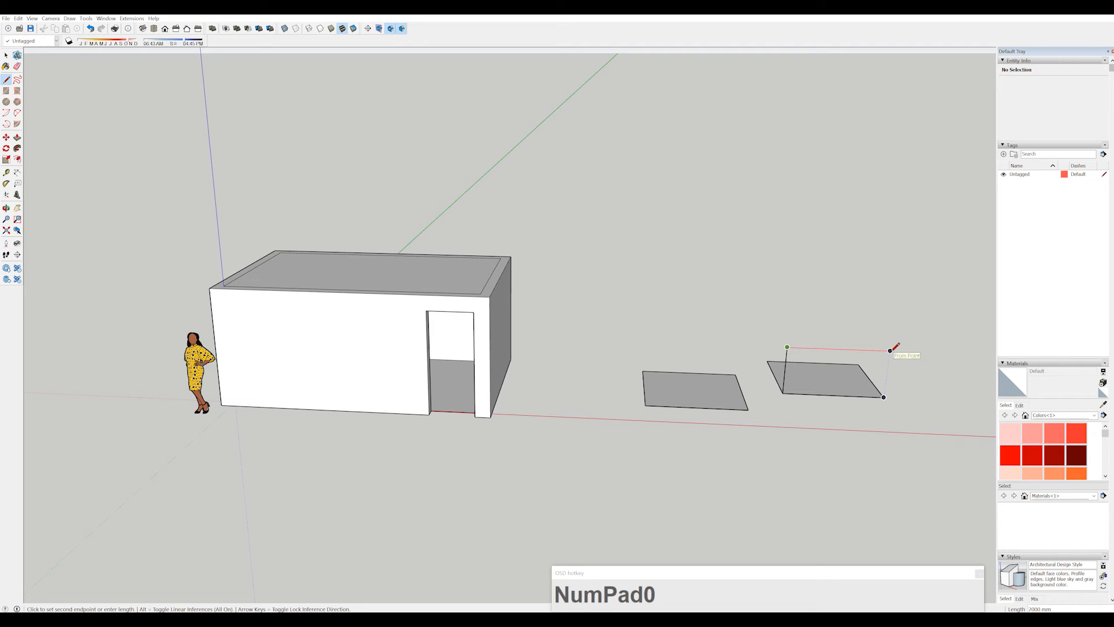
pyautogui.click(892, 350)
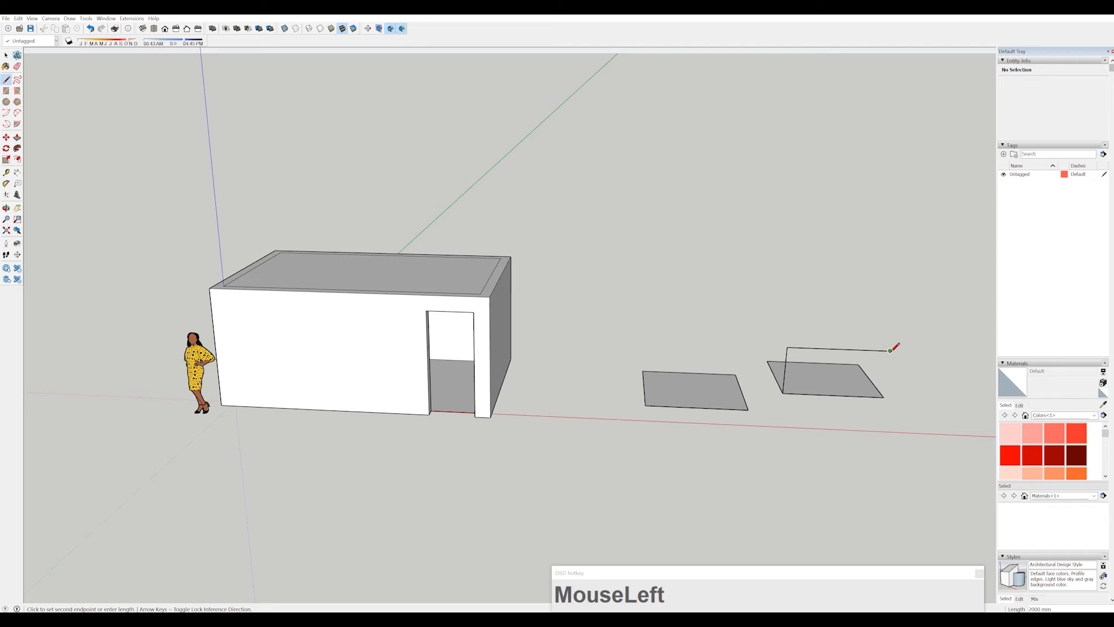
pyautogui.click(884, 397)
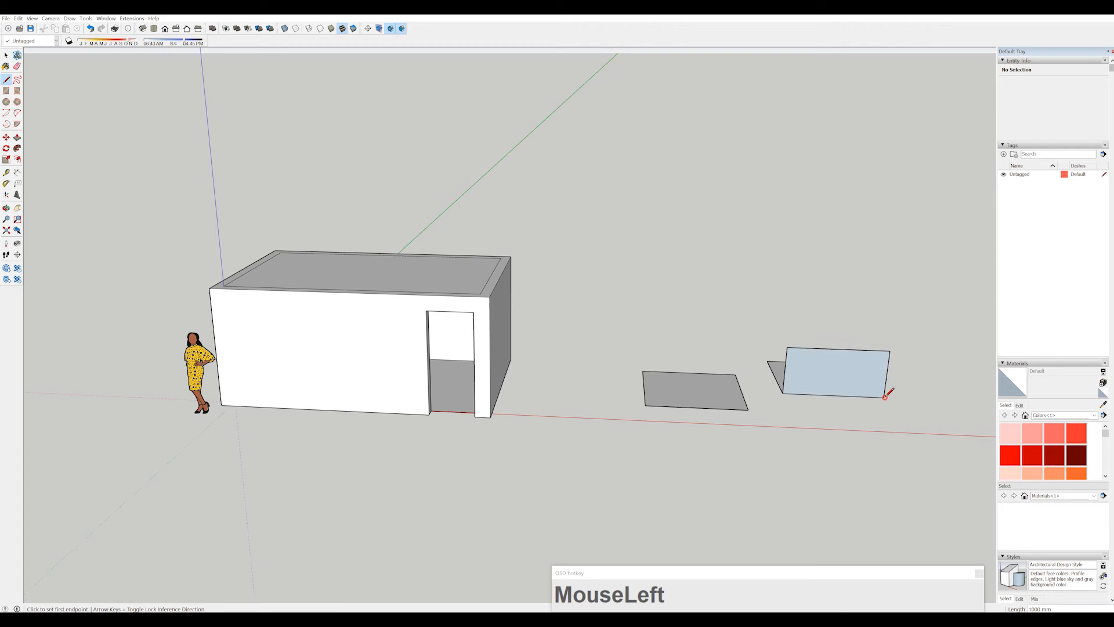
# Draw matching vertical faces on the second square's right and back edges, each 2000 mm long and 1000 mm high.
pyautogui.moveTo(916, 383)
pyautogui.mouseDown(button='middle')
pyautogui.moveTo(814, 389)
pyautogui.moveTo(634, 346)
pyautogui.moveTo(519, 344)
pyautogui.mouseUp(button='middle')
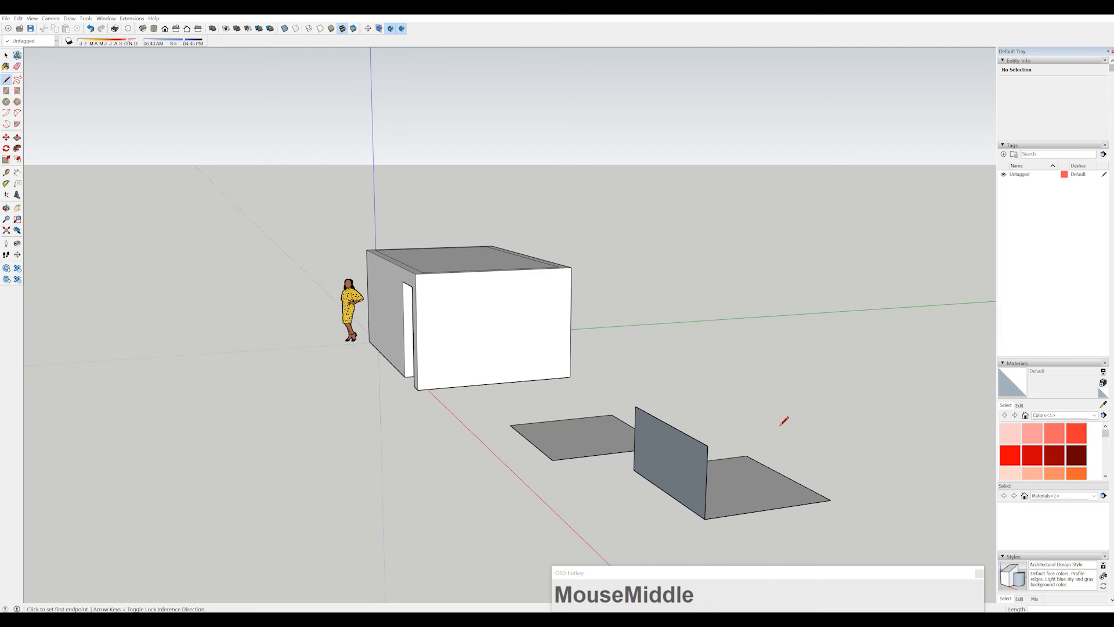
pyautogui.click(708, 445)
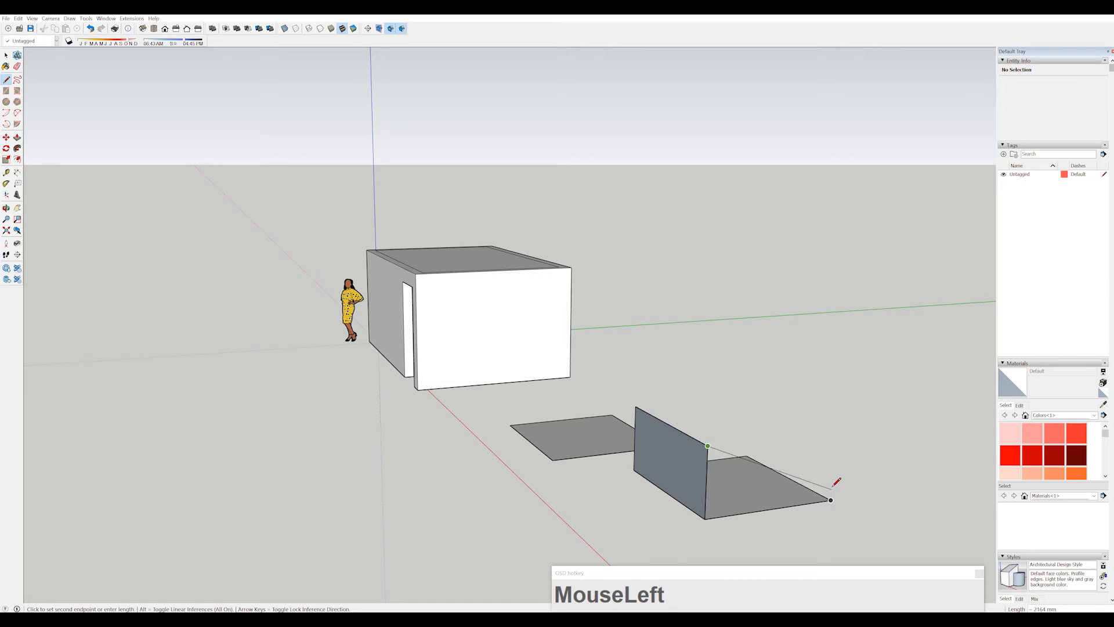
pyautogui.click(835, 430)
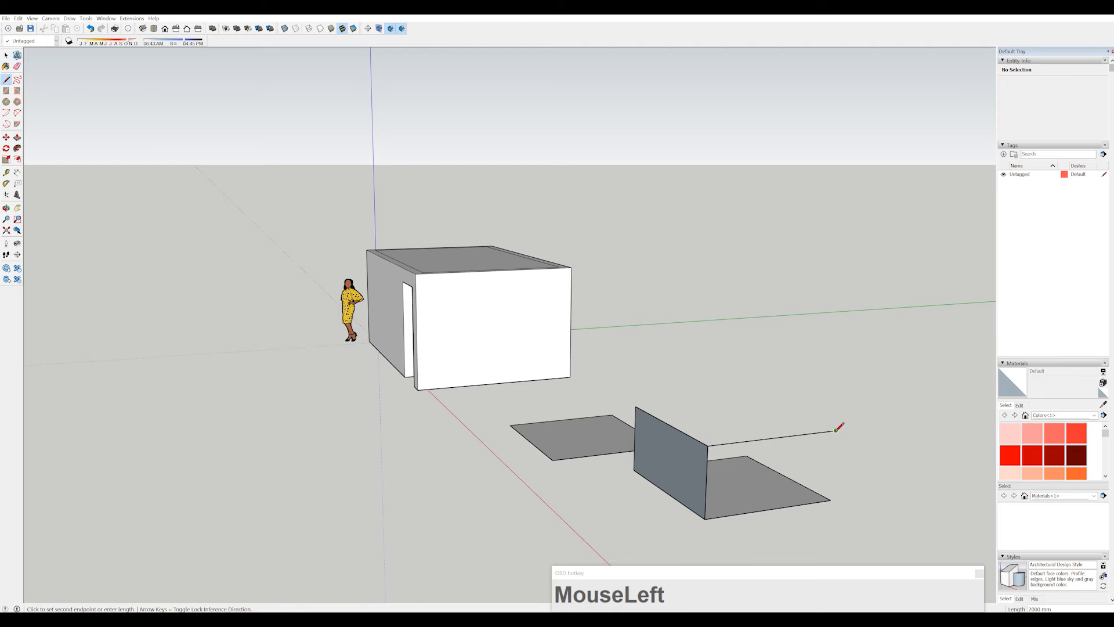
pyautogui.click(831, 498)
pyautogui.moveTo(865, 443)
pyautogui.mouseDown(button='middle')
pyautogui.moveTo(546, 486)
pyautogui.moveTo(365, 470)
pyautogui.mouseUp(button='middle')
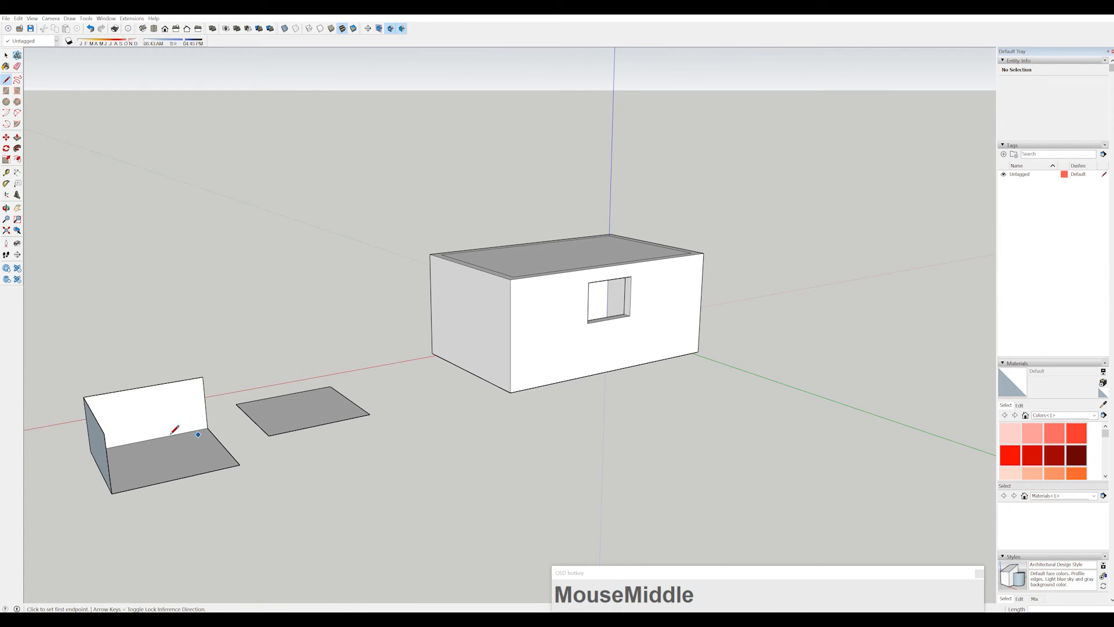
pyautogui.click(104, 433)
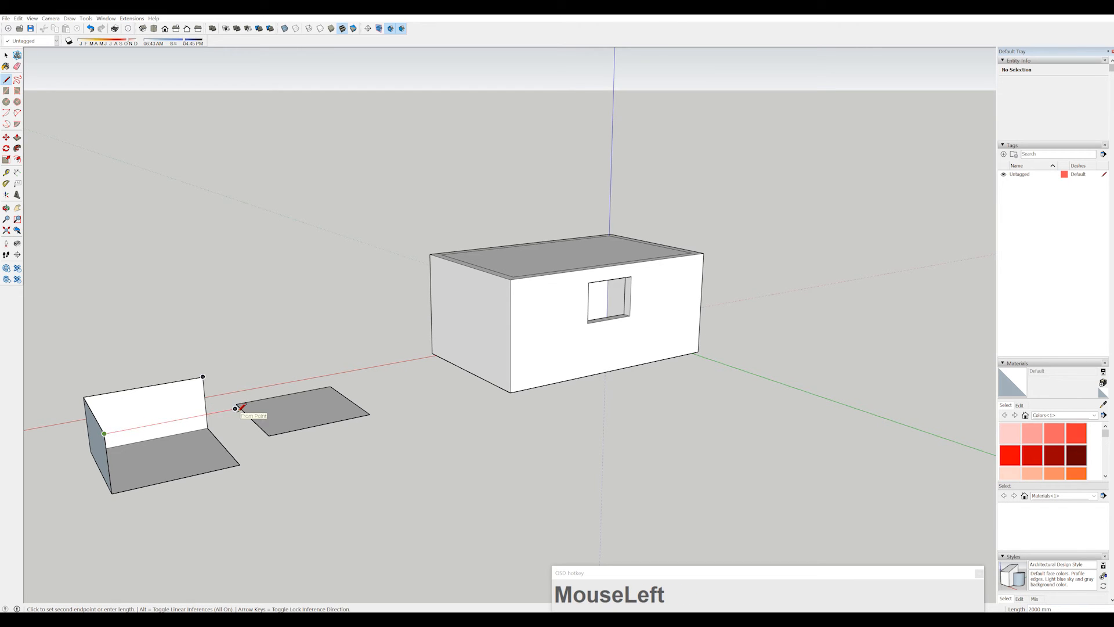
pyautogui.moveTo(235, 408); pyautogui.dragTo(240, 465)
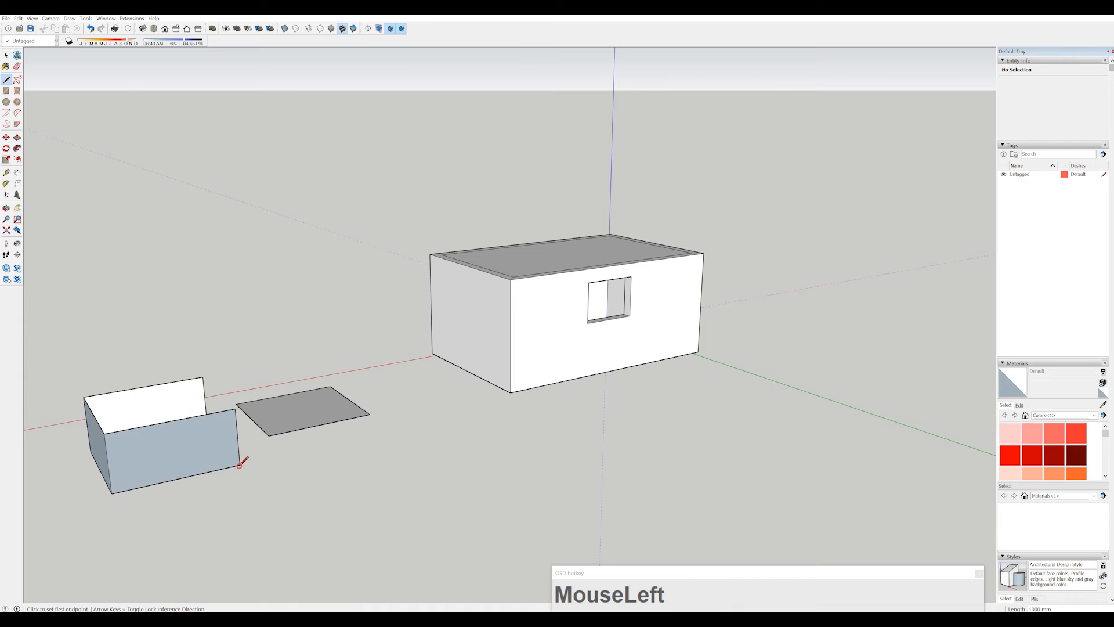
# Connect the two open upper corners with a line to close the box's left side and top.
pyautogui.moveTo(187, 427); pyautogui.dragTo(371, 490, button='middle')
pyautogui.click(294, 476)
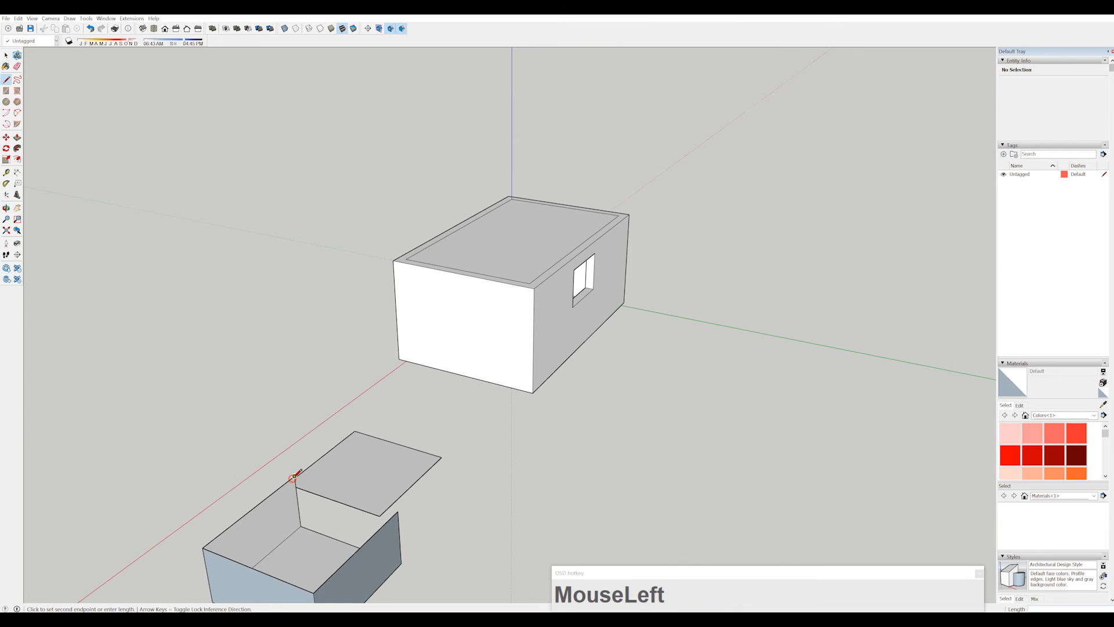
pyautogui.click(398, 511)
pyautogui.moveTo(385, 507); pyautogui.dragTo(961, 425, button='middle')
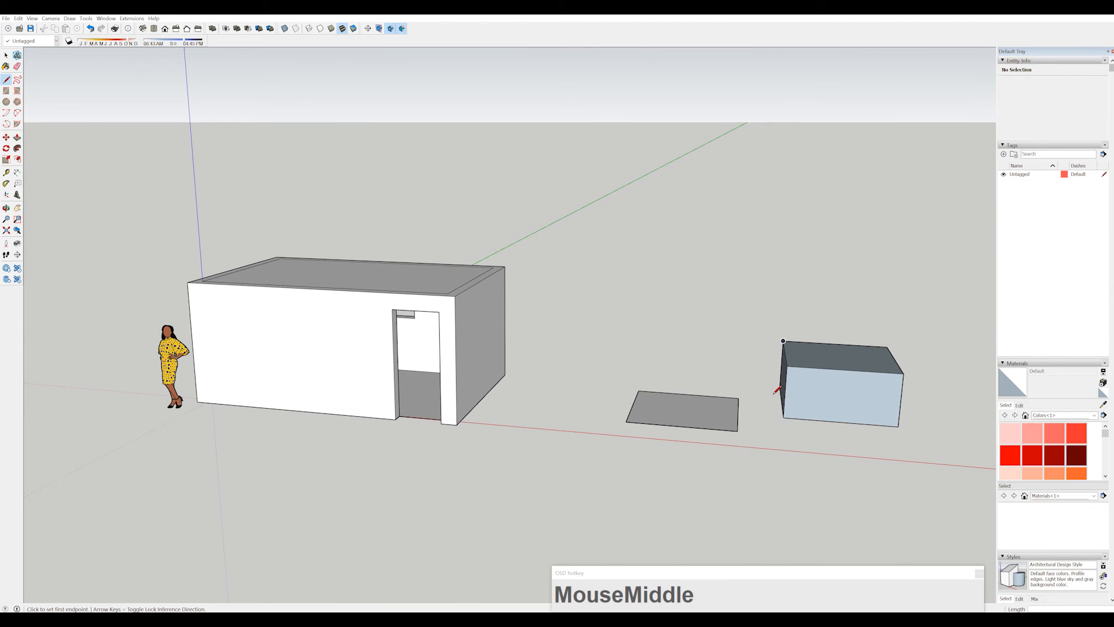
pyautogui.moveTo(607, 362); pyautogui.dragTo(551, 337, button='middle')
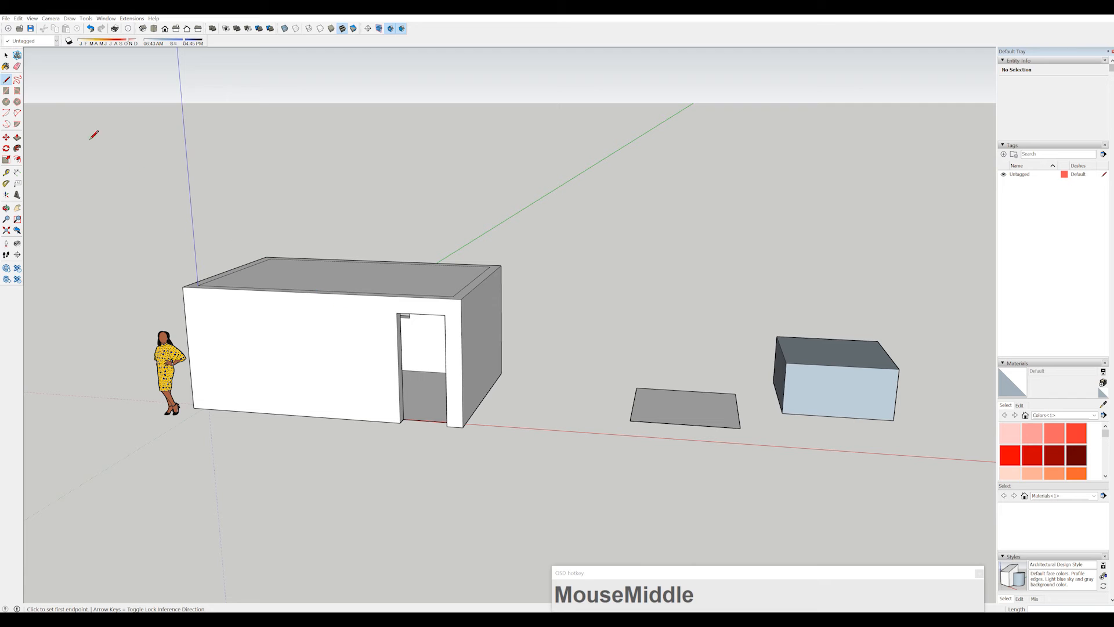
# Draw a 1500 by 3000 mm rectangle with the Rectangle tool on the ground between the room and the first square.
pyautogui.click(6, 90)
pyautogui.moveTo(573, 370); pyautogui.dragTo(605, 493, button='middle')
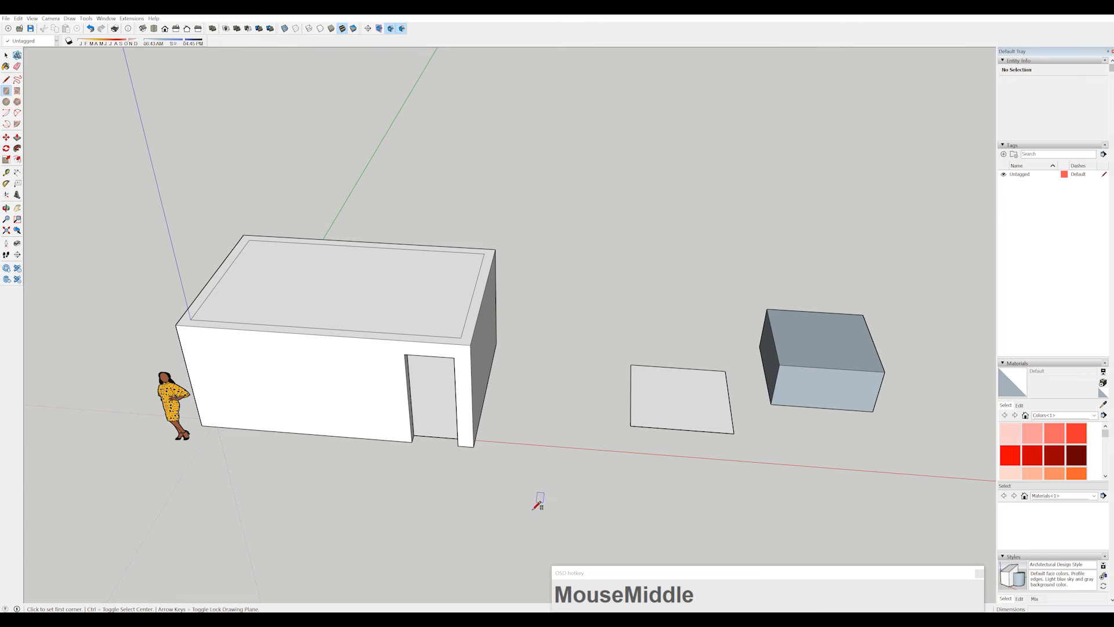
pyautogui.click(510, 530)
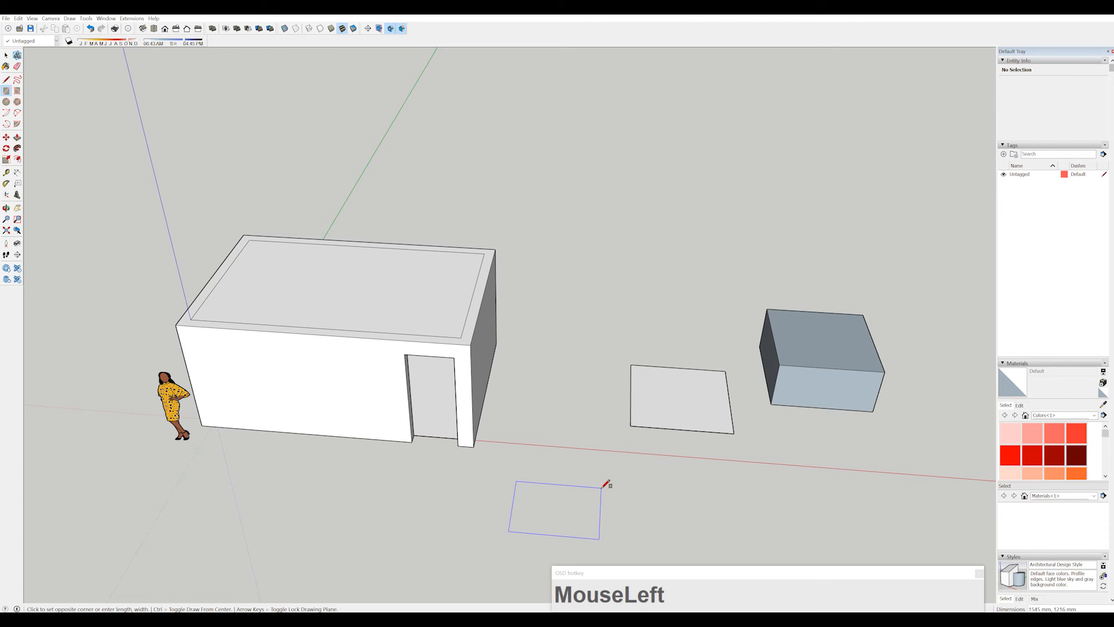
pyautogui.write('1500,3000')
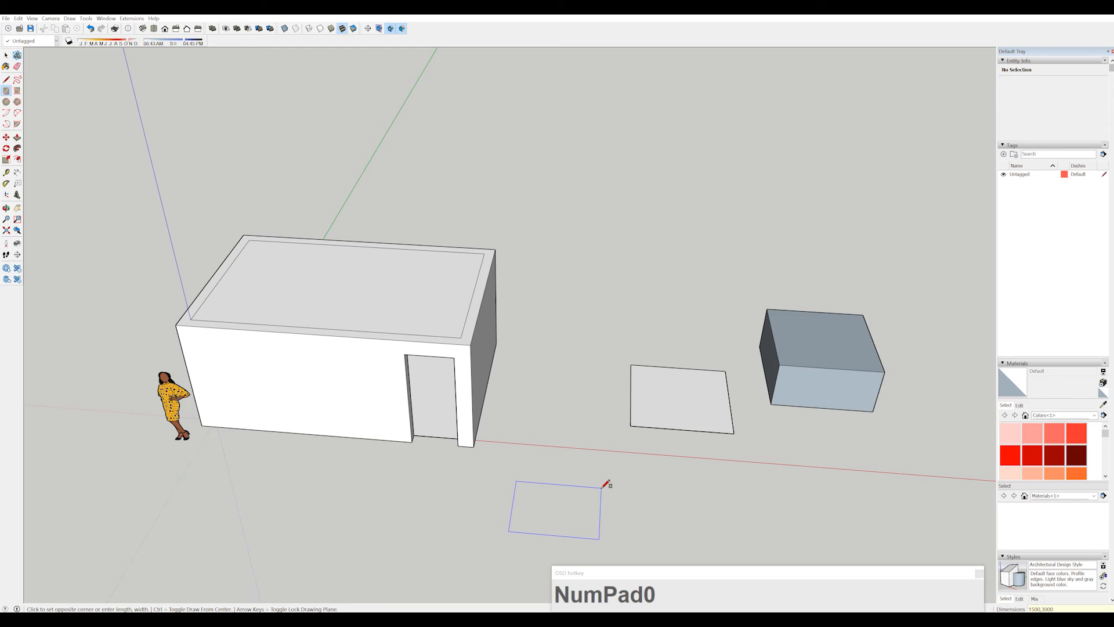
pyautogui.press('Return')
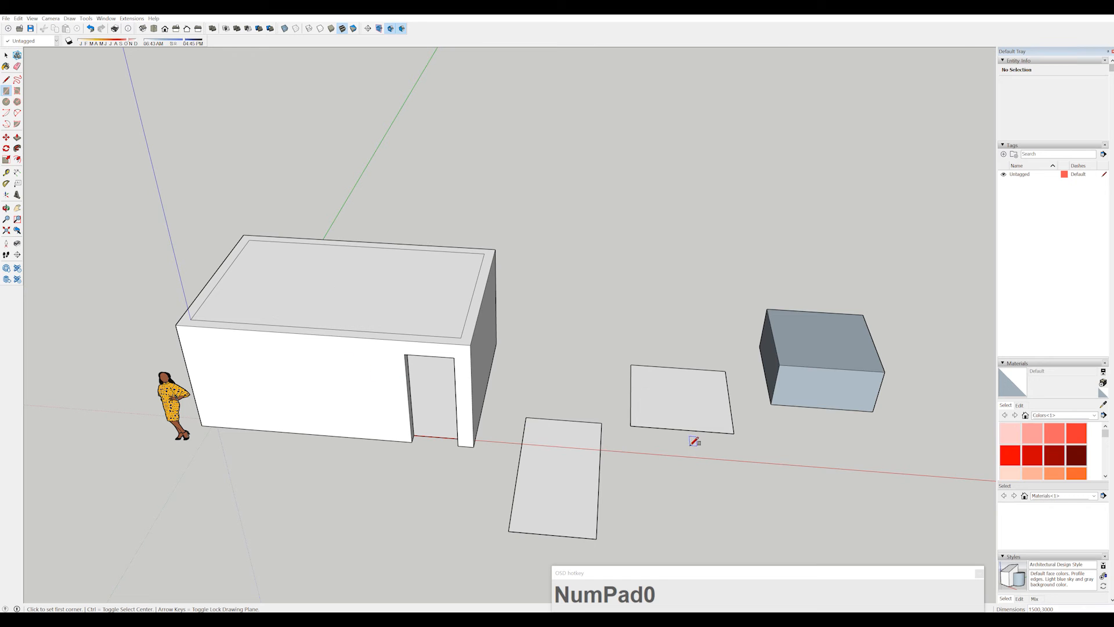
# Try a 1500 by 3000 mm rectangle on the open ground behind the room, and undo it.
pyautogui.moveTo(815, 309); pyautogui.dragTo(266, 336, button='middle')
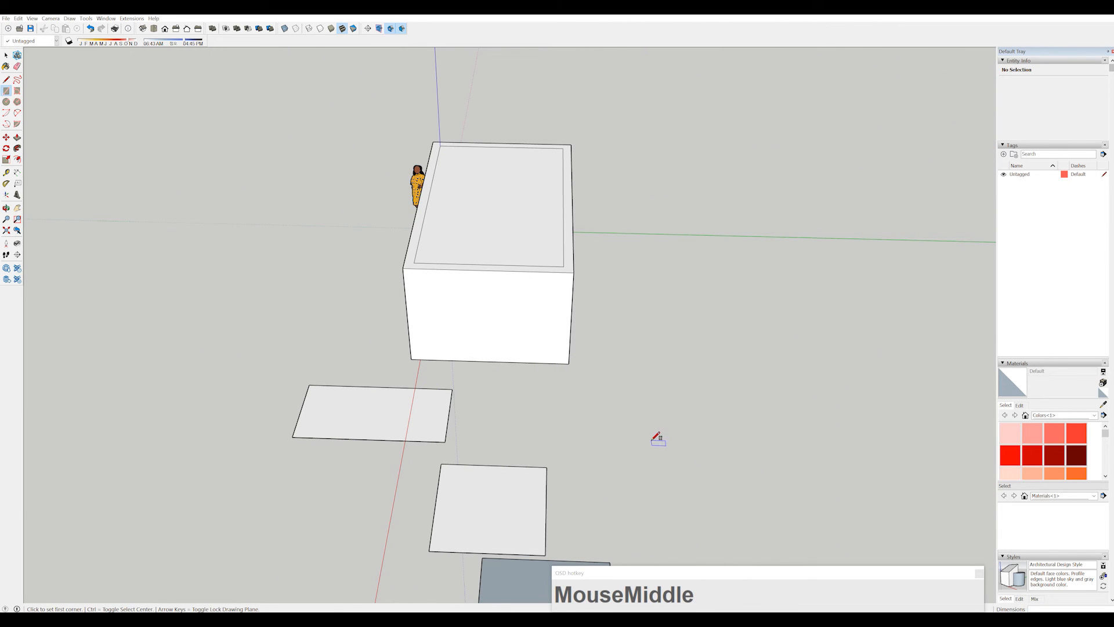
pyautogui.click(648, 445)
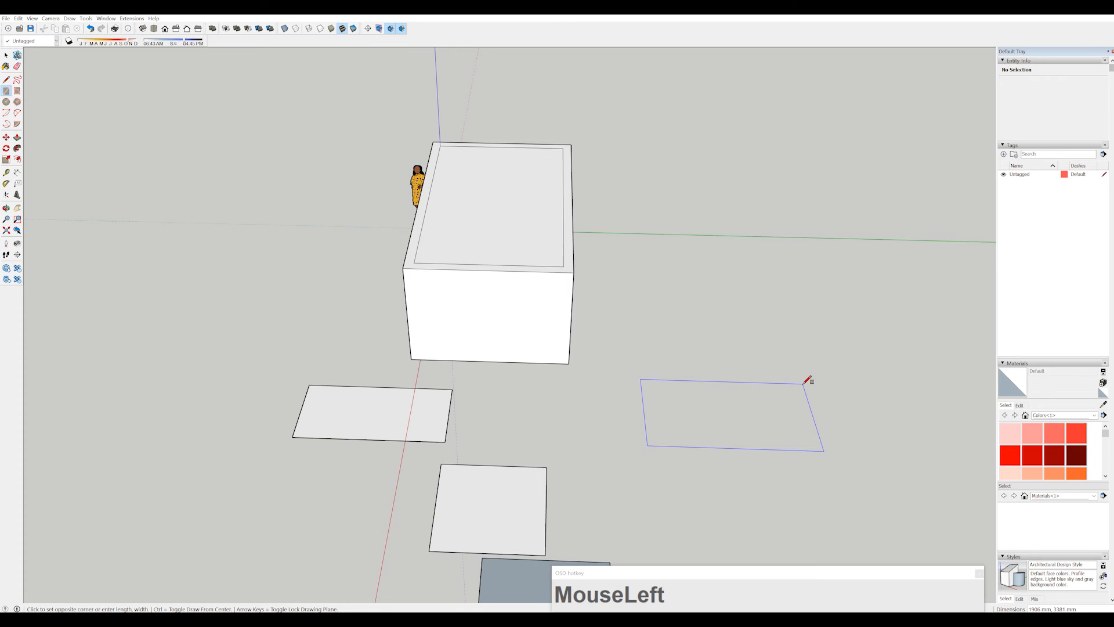
pyautogui.write('1500,3000')
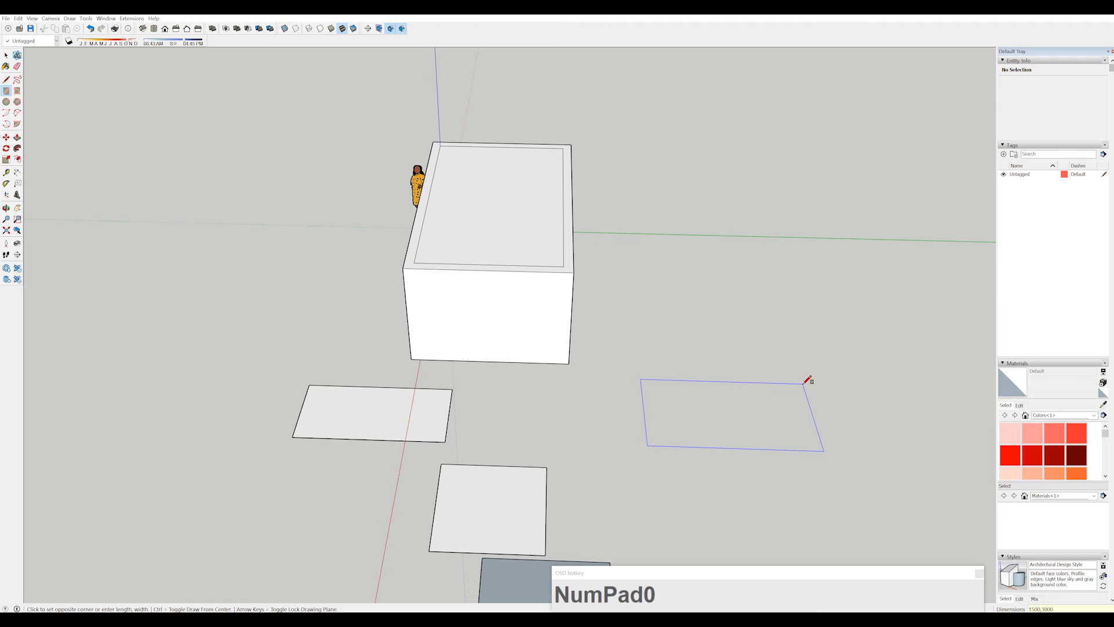
pyautogui.press('Return')
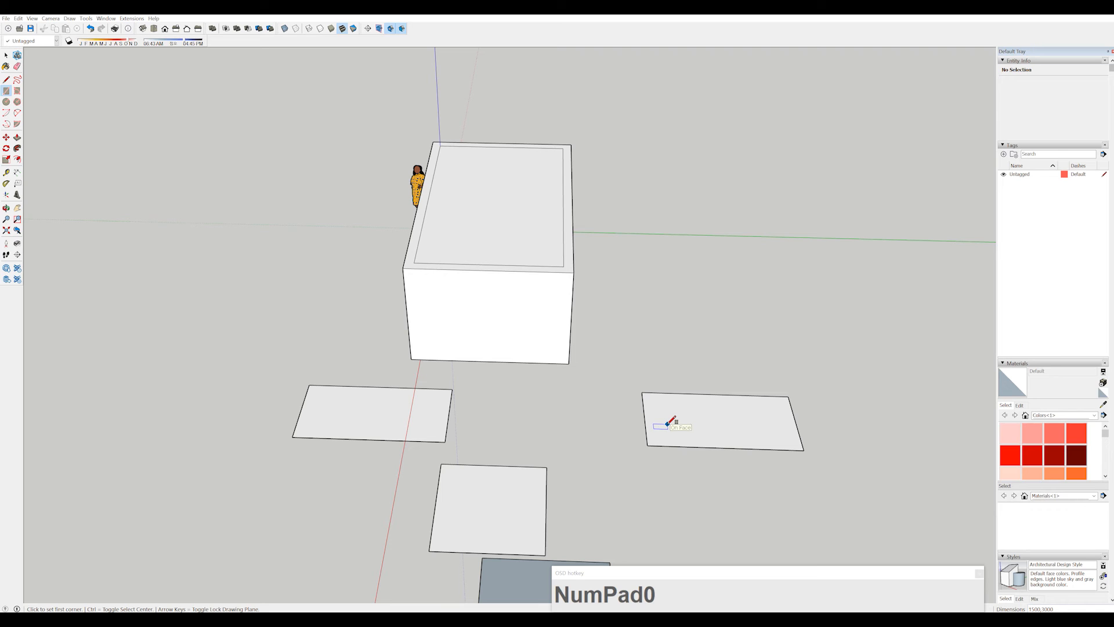
pyautogui.hotkey('ctrl', 'z')
# Draw a 1500 by 3000 mm rectangle on the ground behind the room, and swap its dimensions to 3000 by 1500 mm.
pyautogui.click(624, 448)
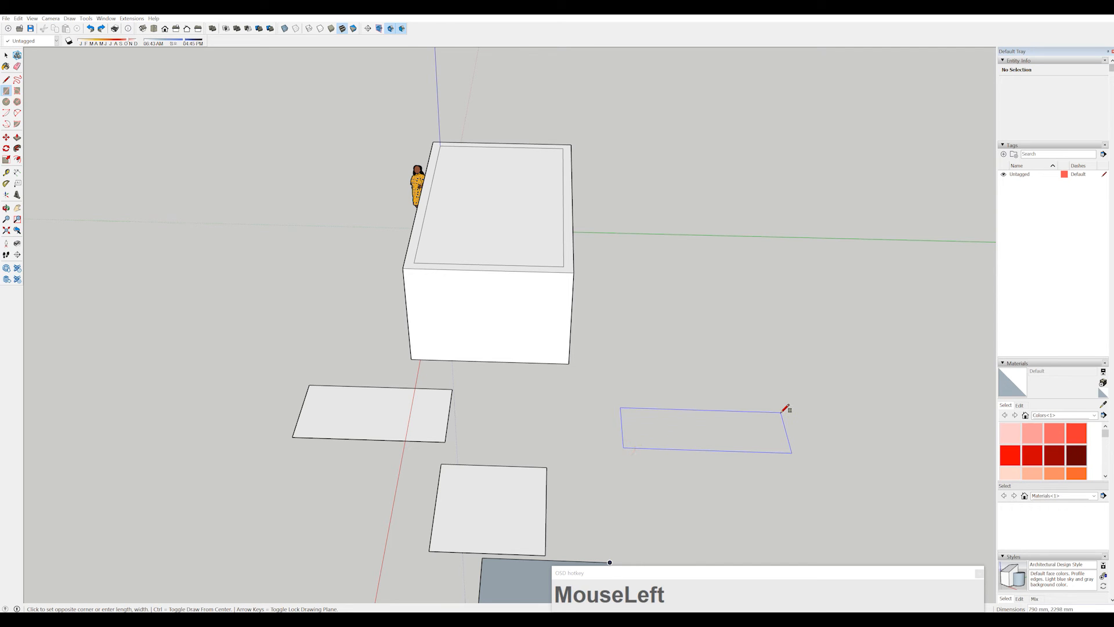
pyautogui.write('1500,3000')
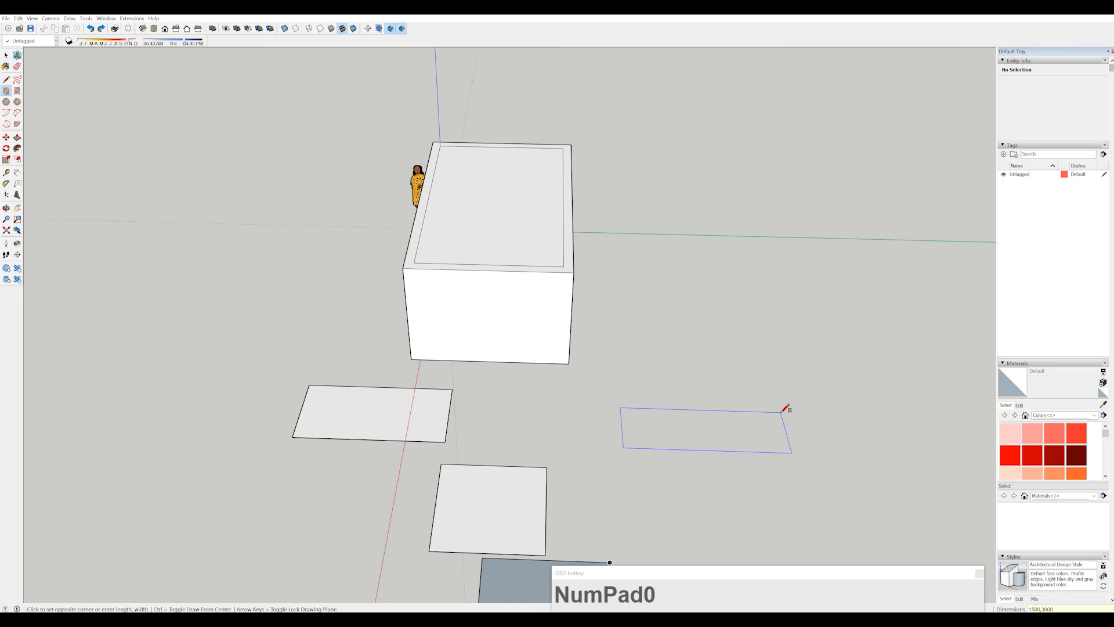
pyautogui.press('Return')
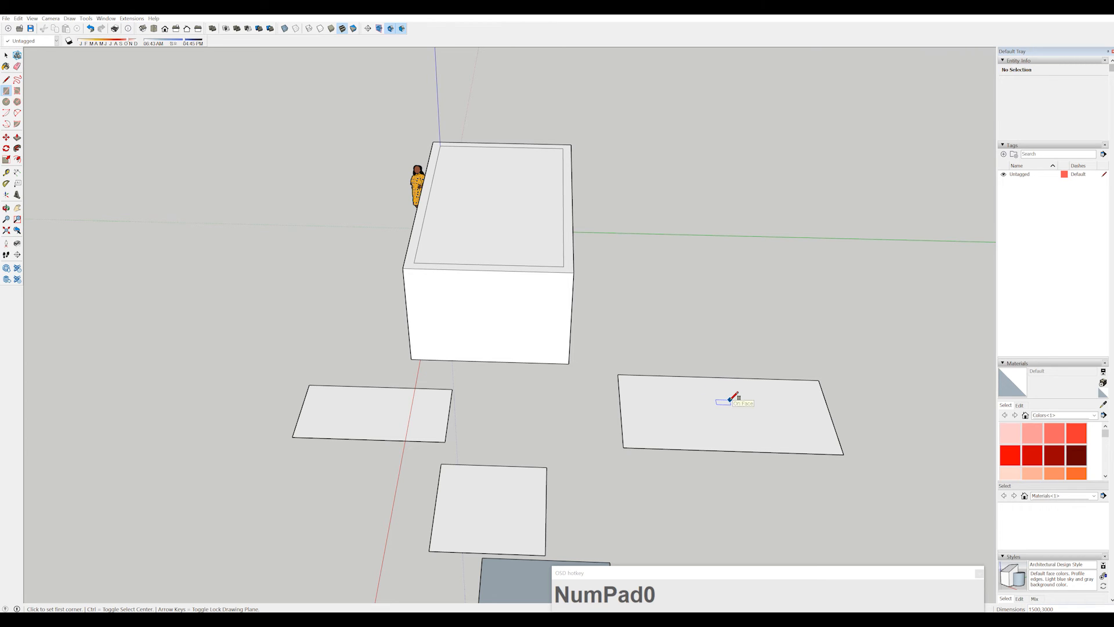
pyautogui.write('3000,1500')
pyautogui.press('Return')
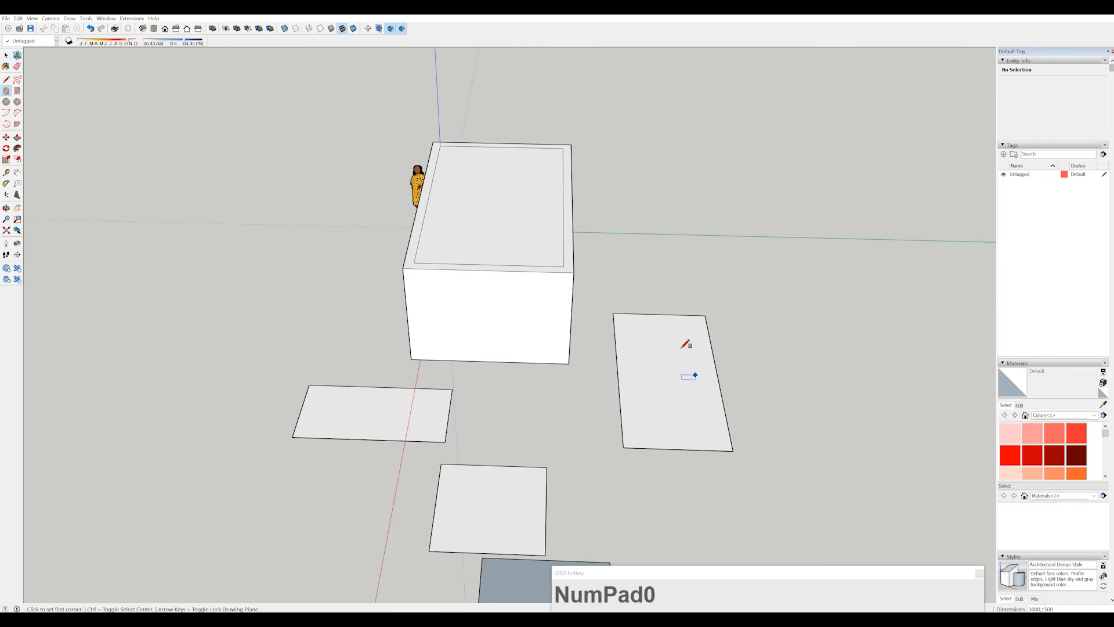
# Push/Pull the rectangle beside the room's doorway upward by 3000 mm.
pyautogui.moveTo(414, 361); pyautogui.dragTo(808, 241, button='middle')
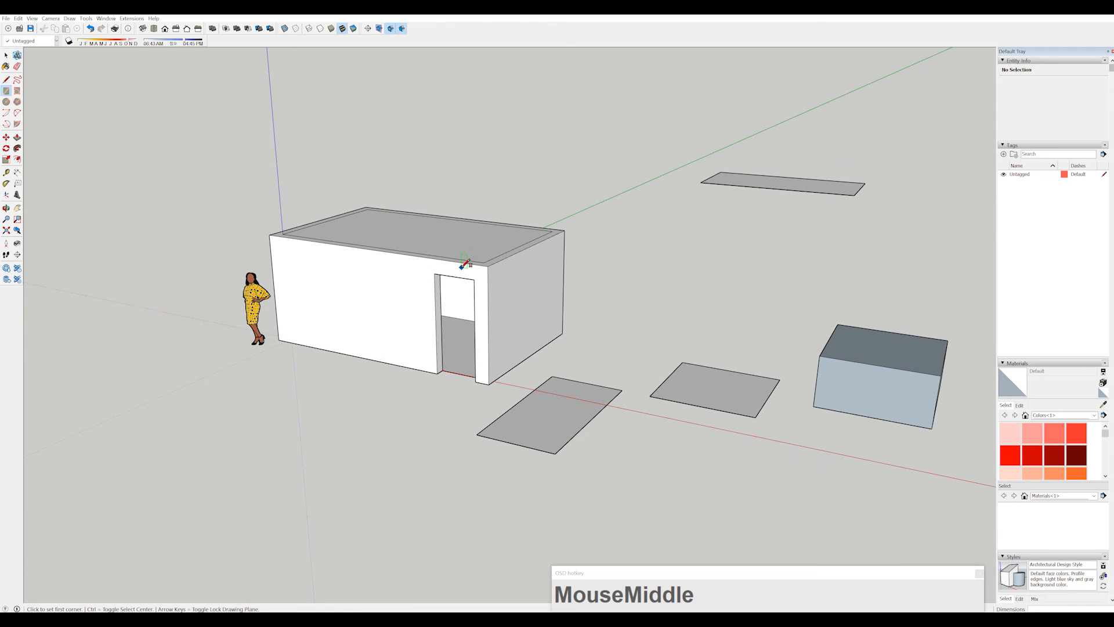
pyautogui.click(18, 138)
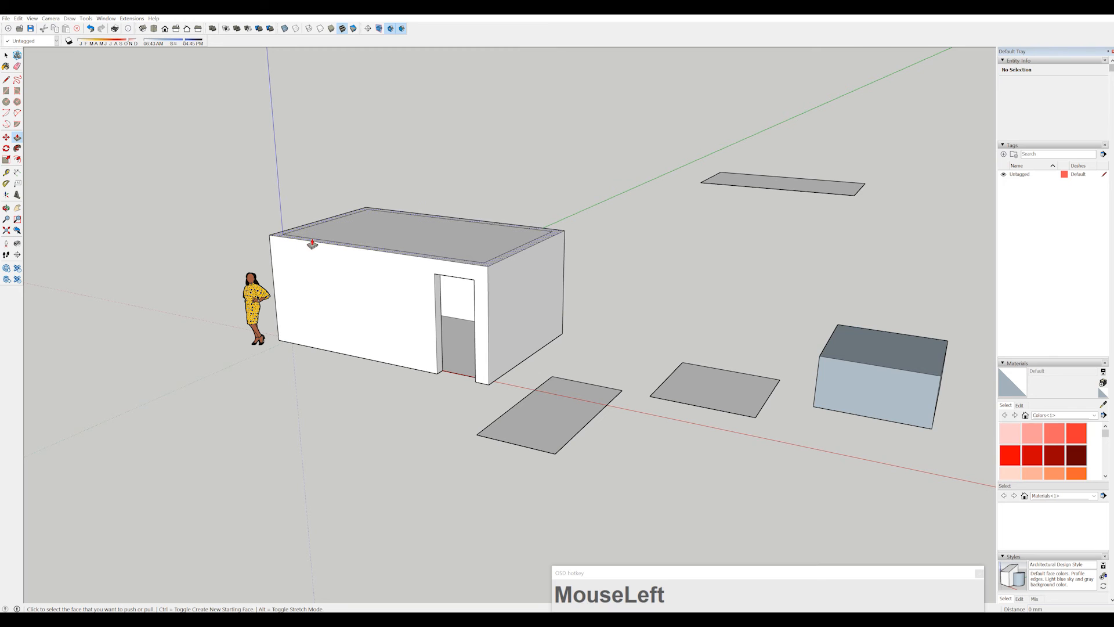
pyautogui.click(569, 411)
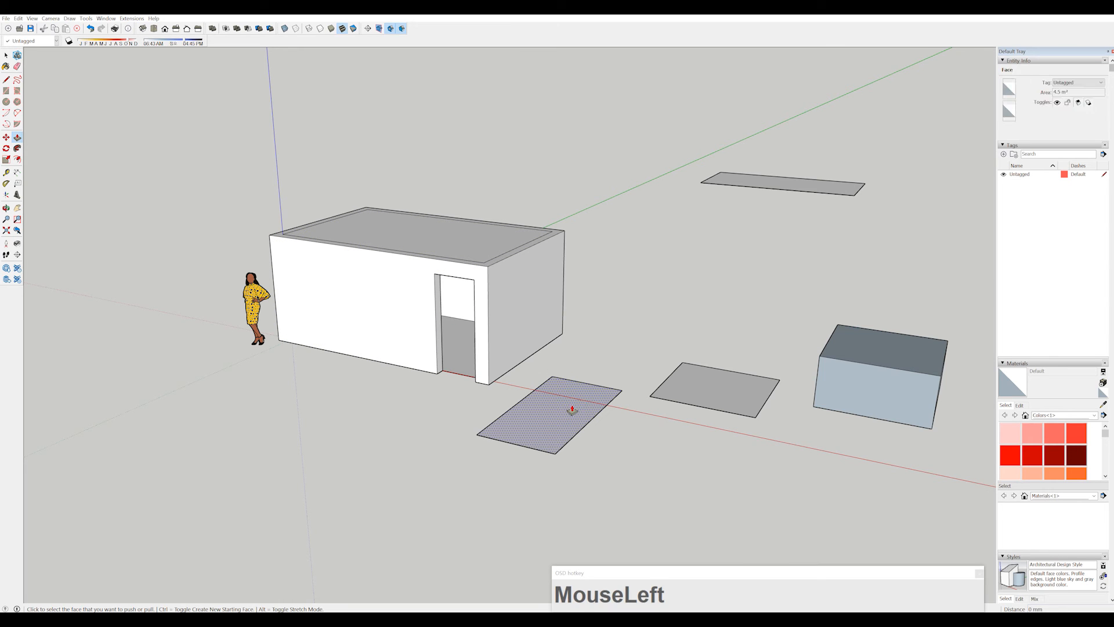
pyautogui.click(572, 410)
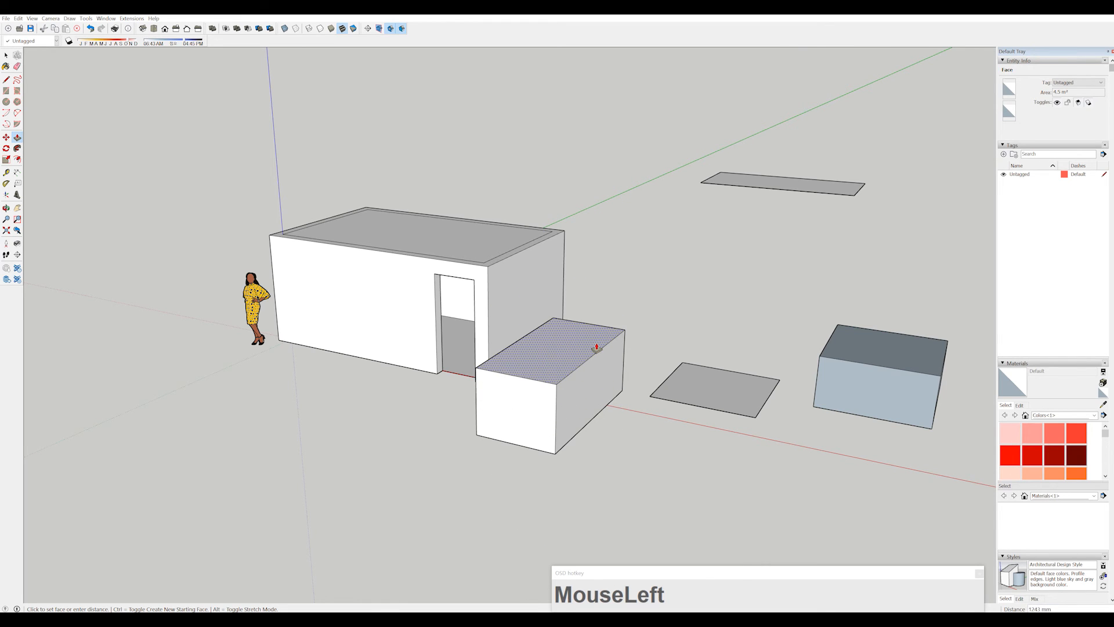
pyautogui.write('3000')
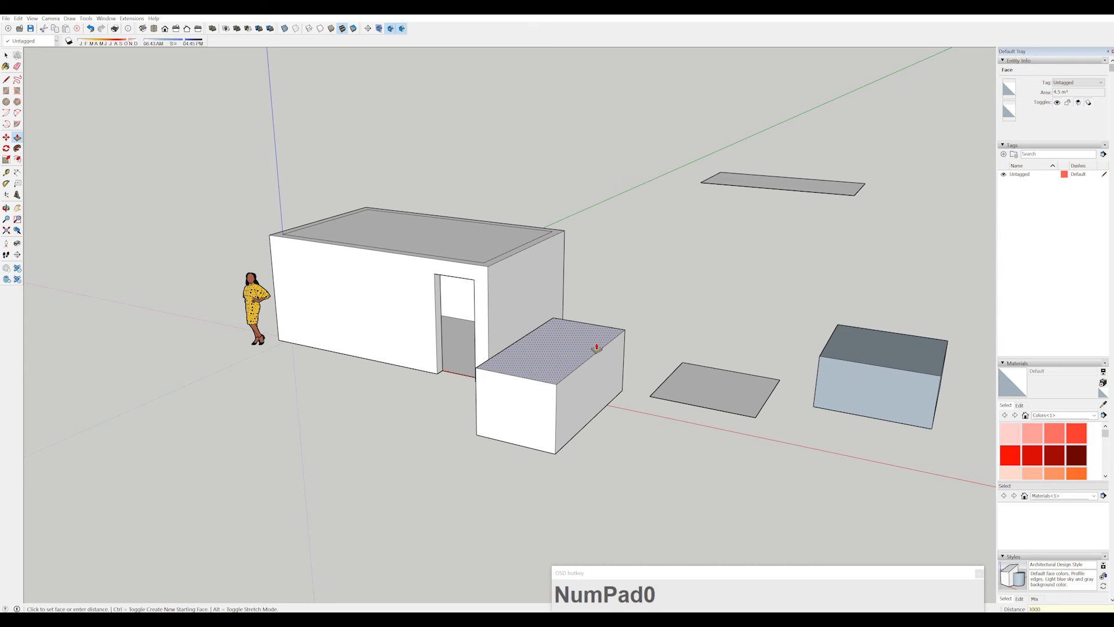
pyautogui.press('Return')
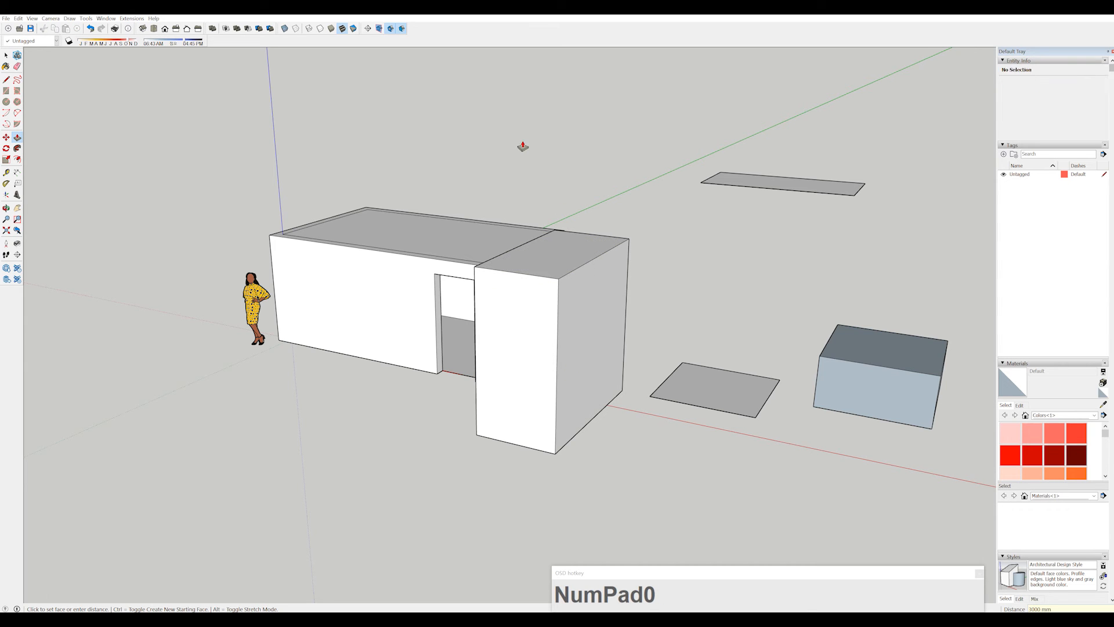
# Try repeating the last Push/Pull distance on the flat 2000 by 2000 mm square, and undo it.
pyautogui.moveTo(523, 269)
pyautogui.mouseDown(button='middle')
pyautogui.moveTo(660, 308)
pyautogui.moveTo(535, 284)
pyautogui.mouseUp(button='middle')
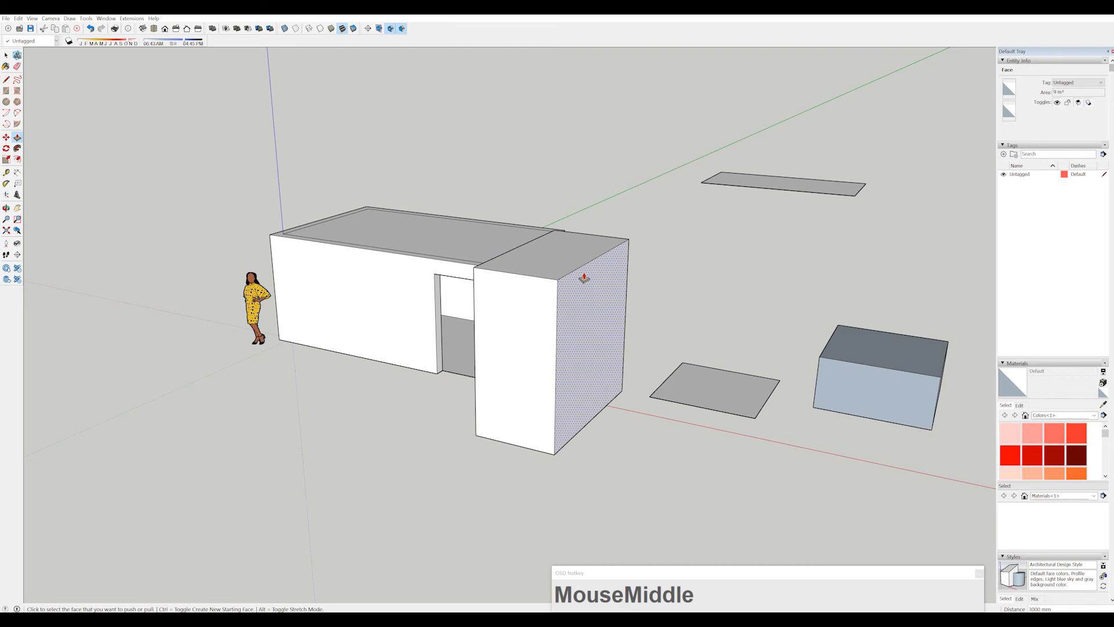
pyautogui.doubleClick(698, 388)
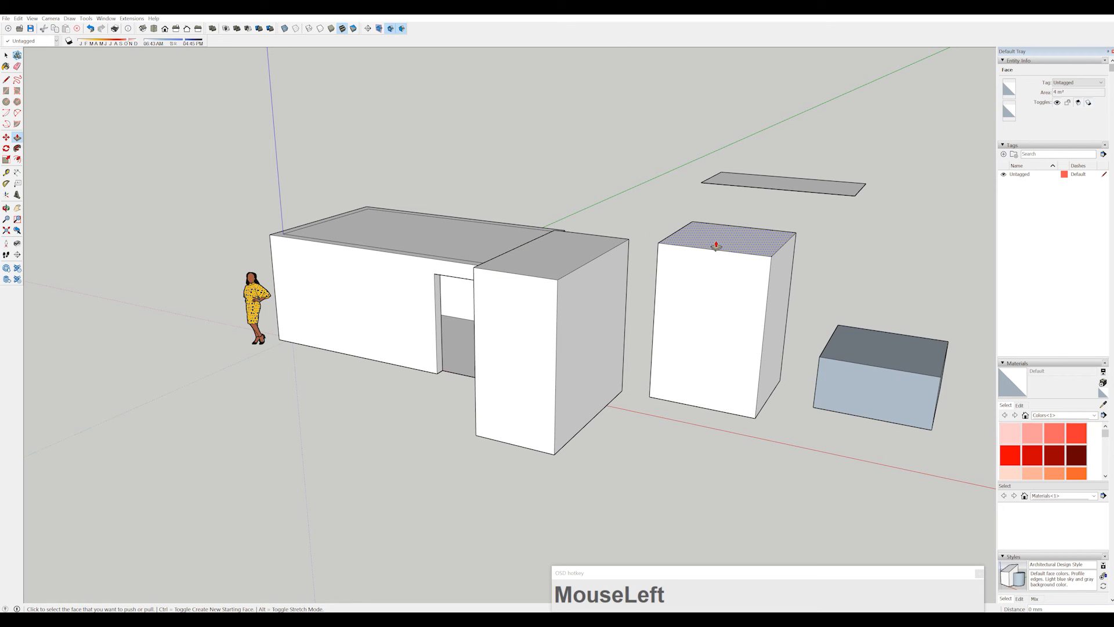
pyautogui.hotkey('ctrl', 'z')
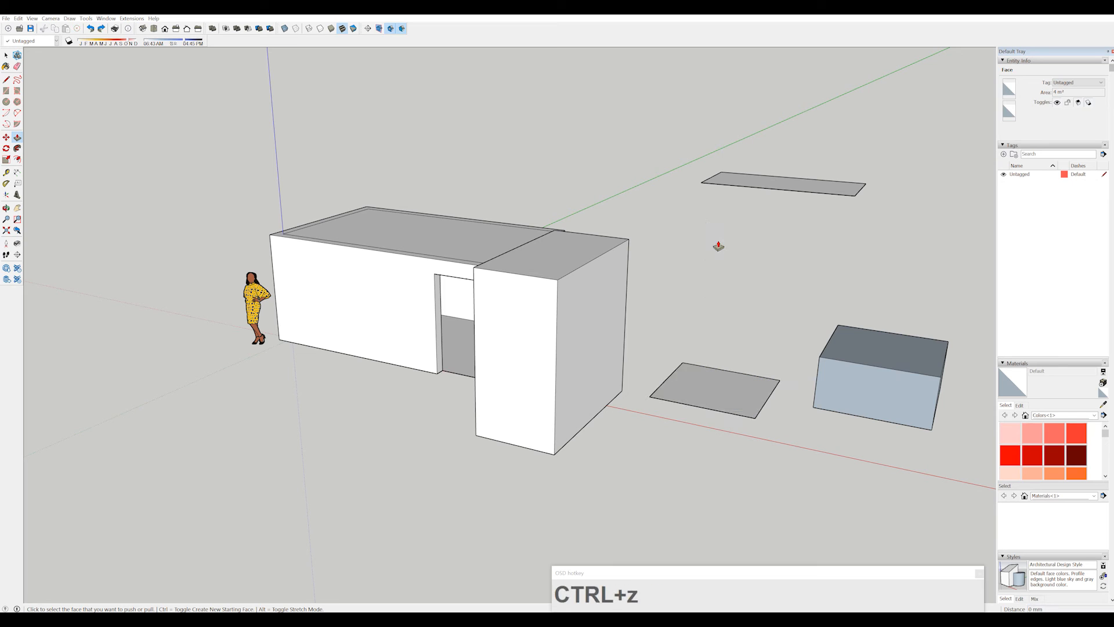
# Push/Pull the flat 2000 by 2000 mm square up to match the height of the neighbouring blue-grey box.
pyautogui.press('Escape')
pyautogui.click(736, 389)
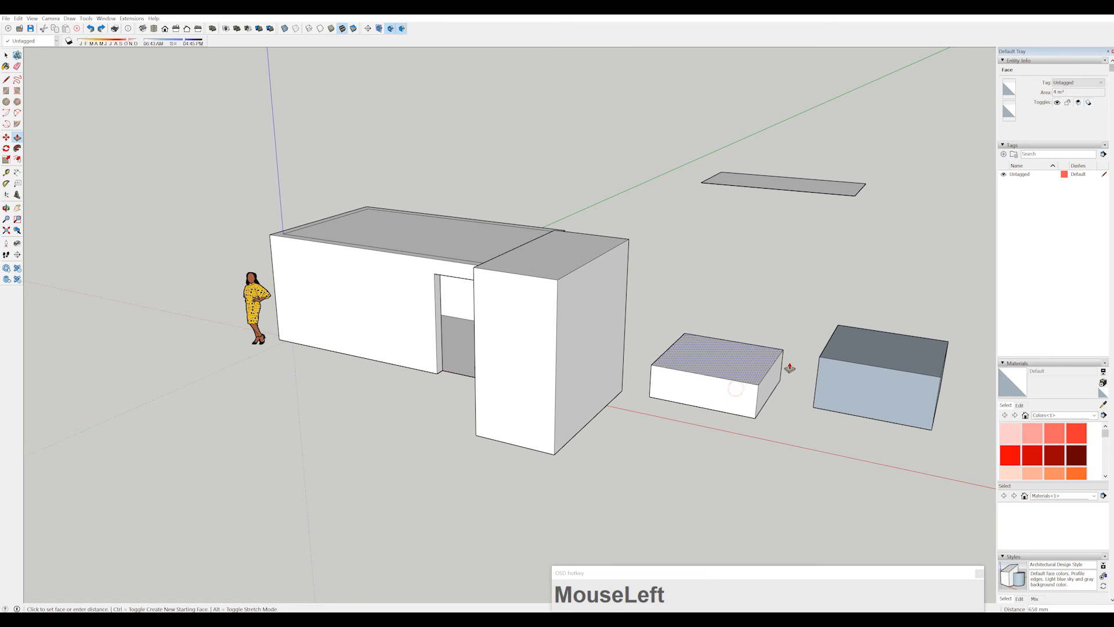
pyautogui.click(820, 358)
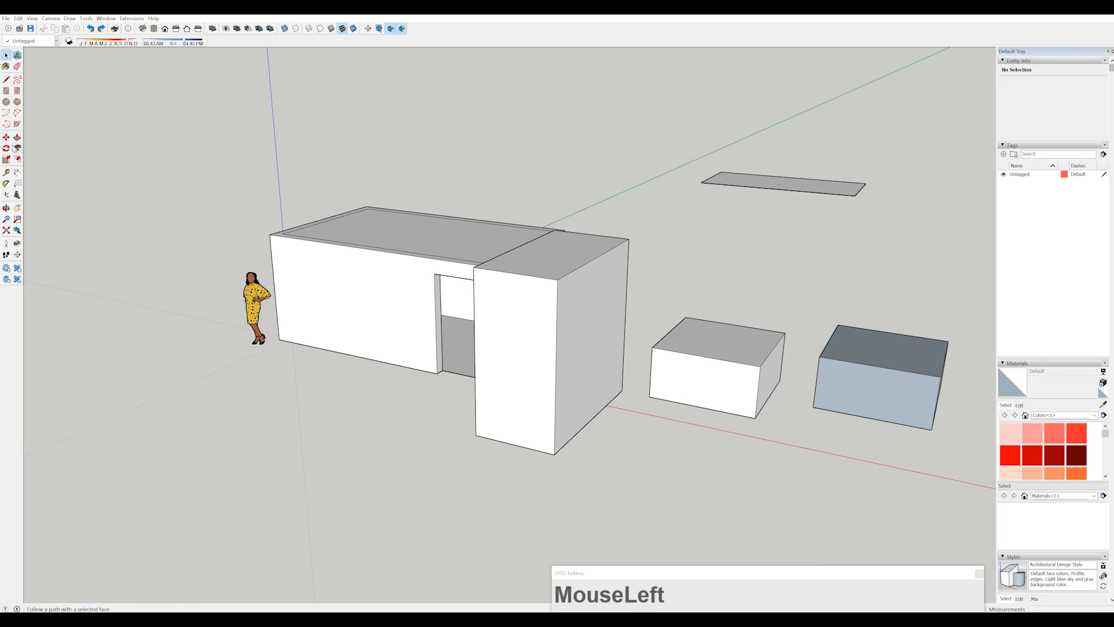
# Try extending the white low box's top face upward about 997 mm with Push/Pull's new starting face mode, and undo it.
pyautogui.click(18, 137)
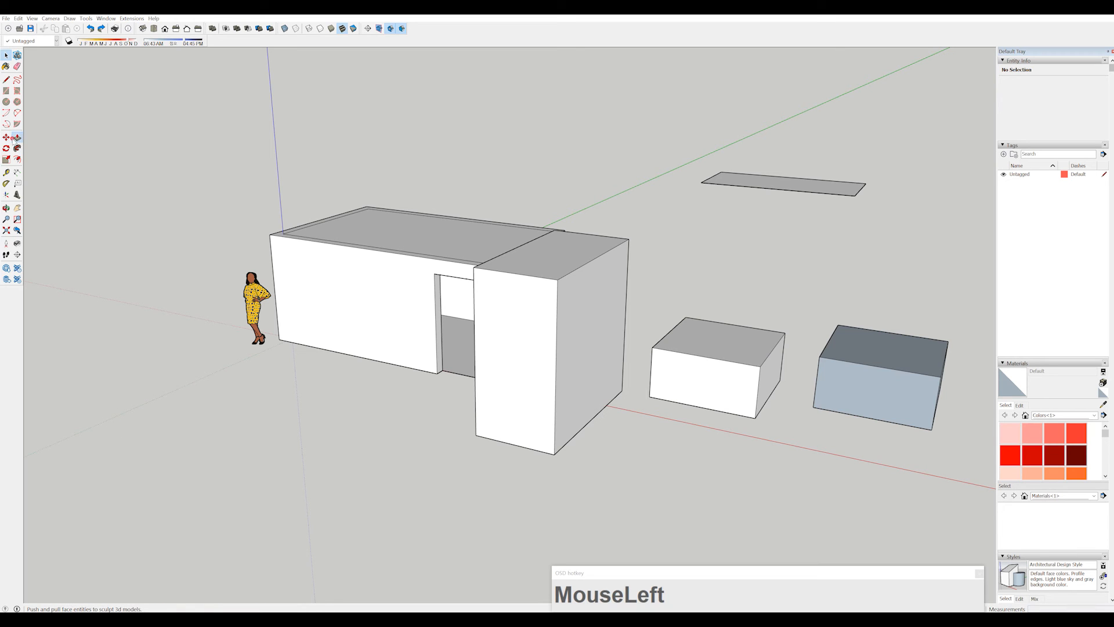
pyautogui.click(732, 337)
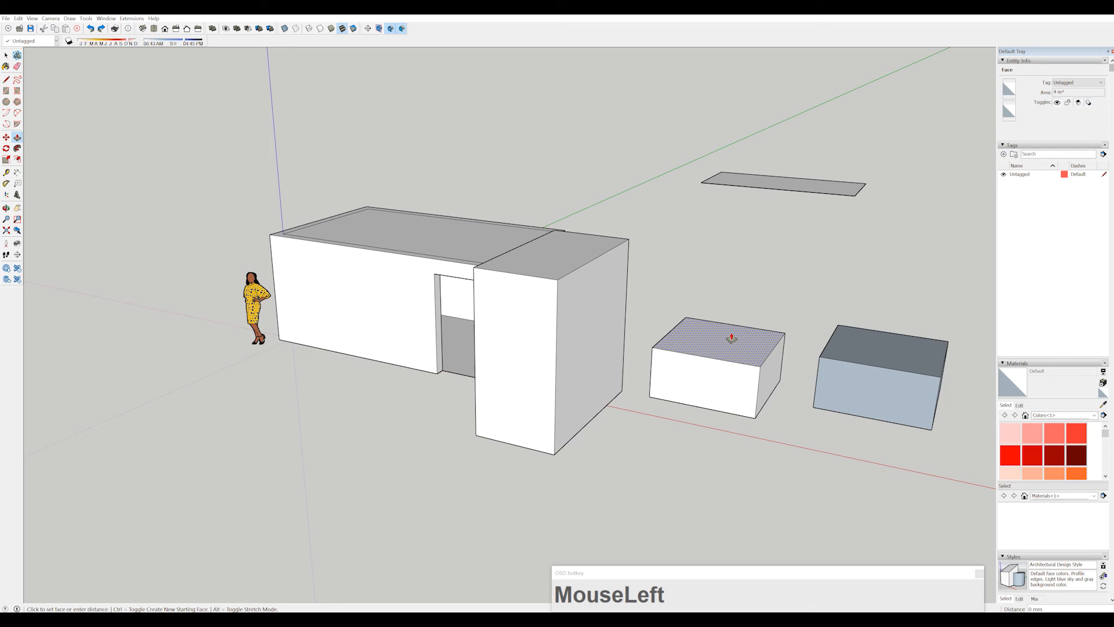
pyautogui.press('ctrl')
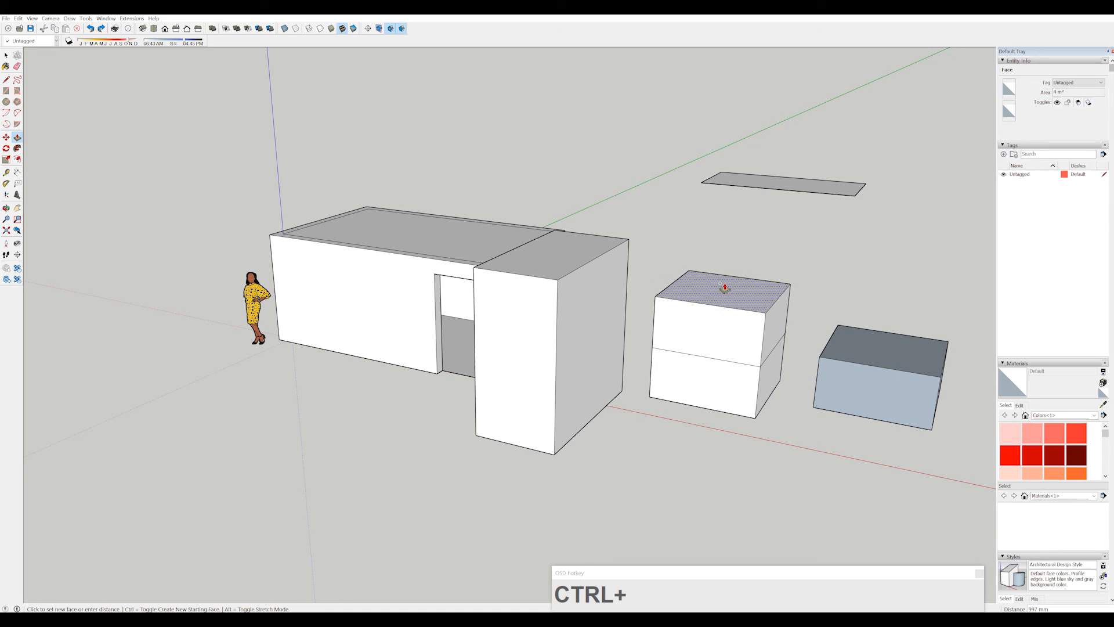
pyautogui.click(725, 286)
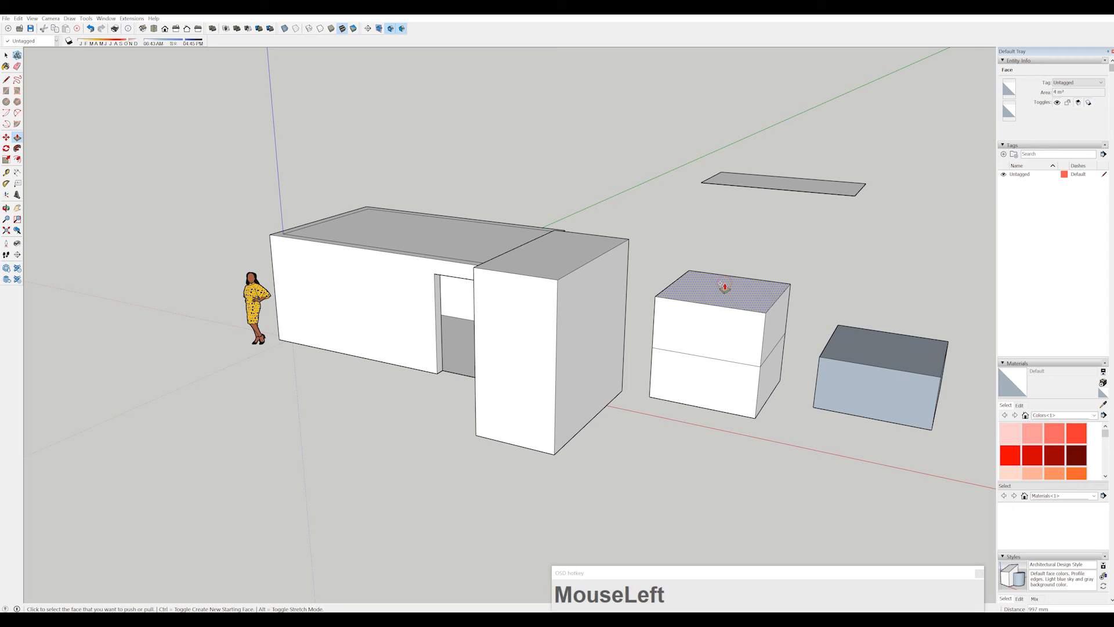
pyautogui.press('ctrl')
pyautogui.hotkey('ctrl', 'z')
# Try extending the same top face upward by exactly 2000 mm from a new starting face, undo it and switch that mode off.
pyautogui.click(745, 348)
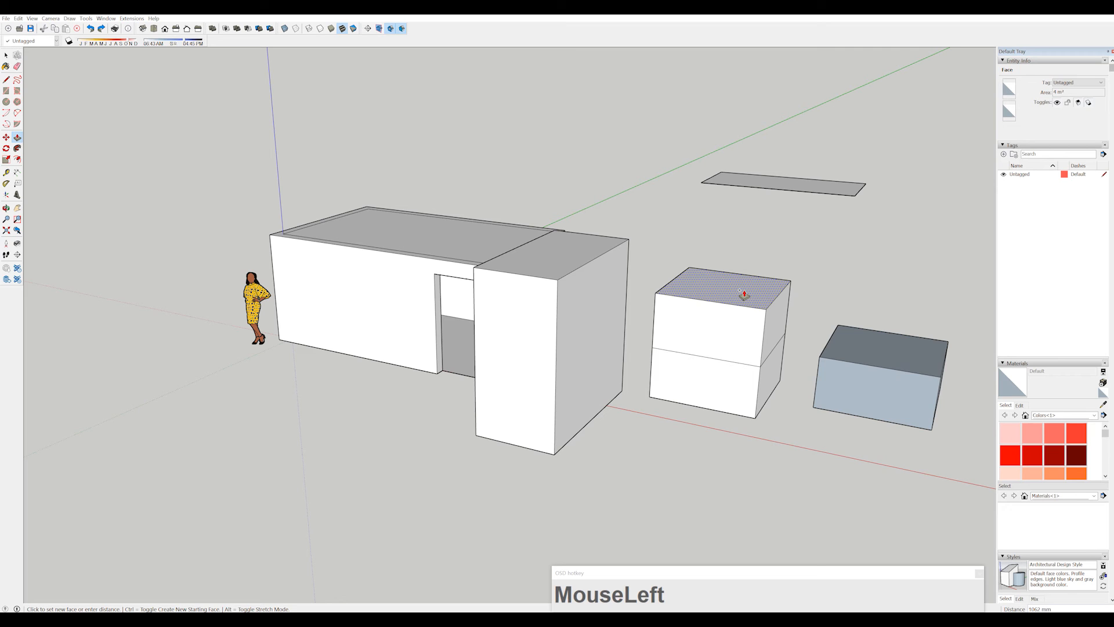
pyautogui.write('2000')
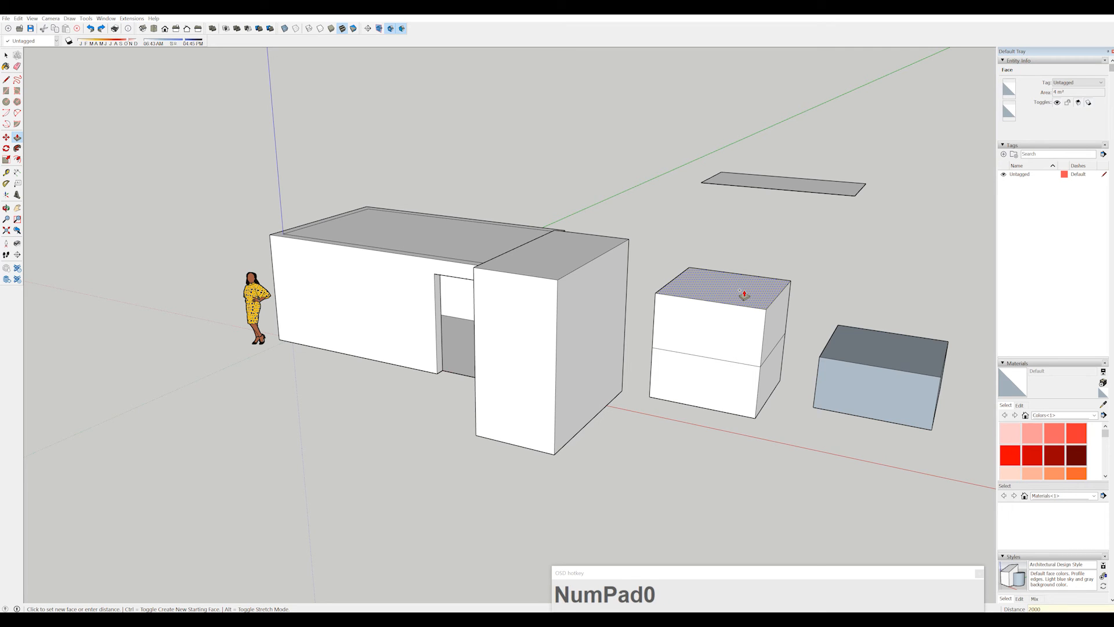
pyautogui.press('Return')
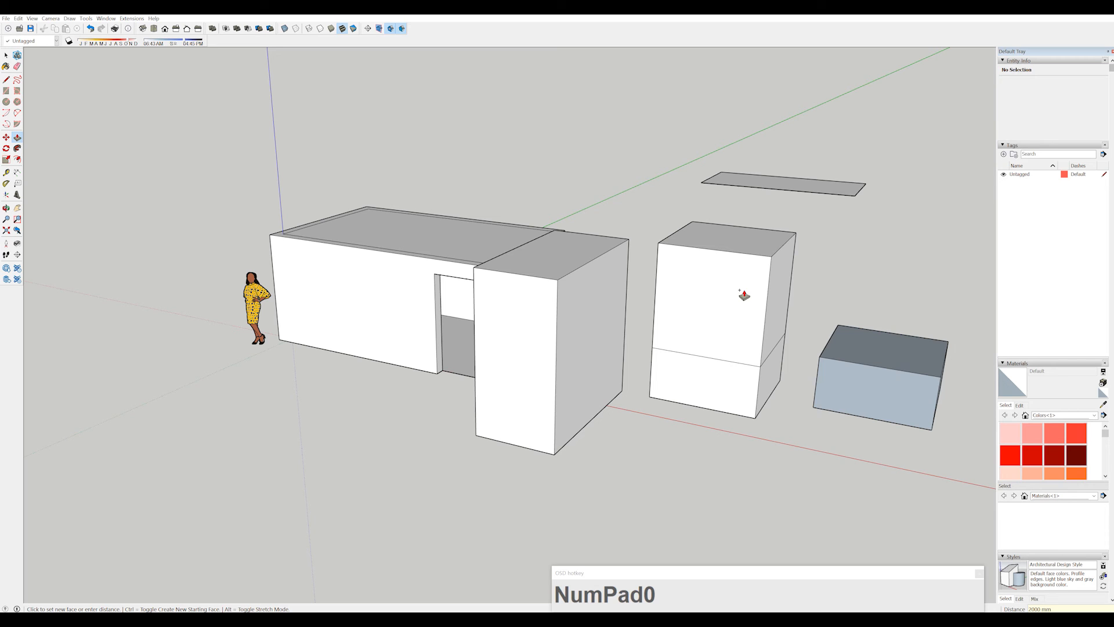
pyautogui.hotkey('ctrl', 'z')
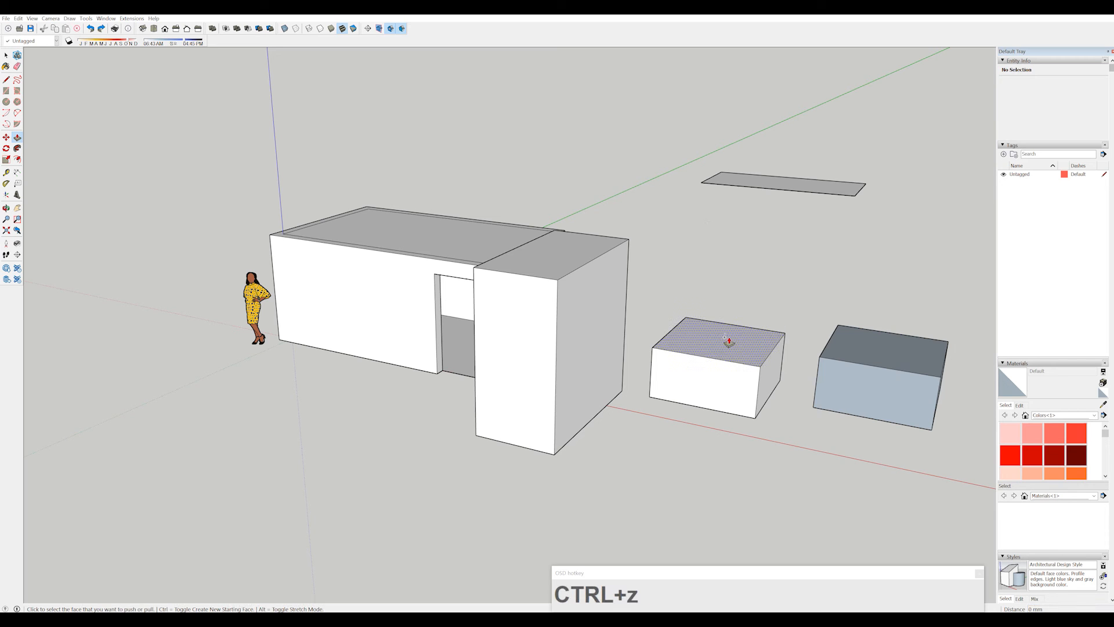
pyautogui.press('Escape')
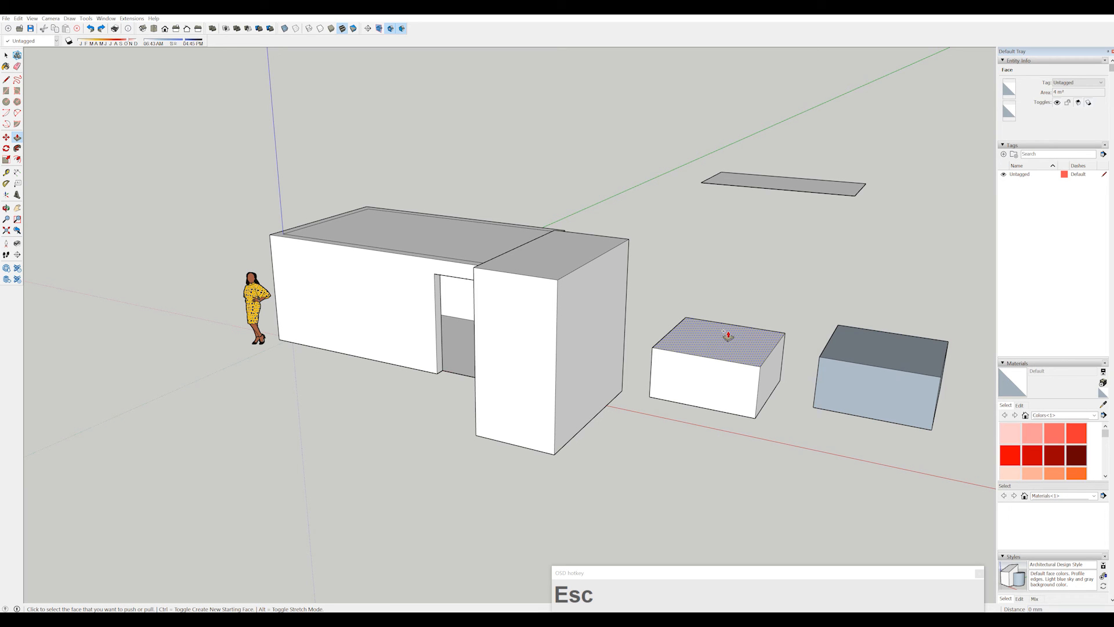
pyautogui.press('ctrl')
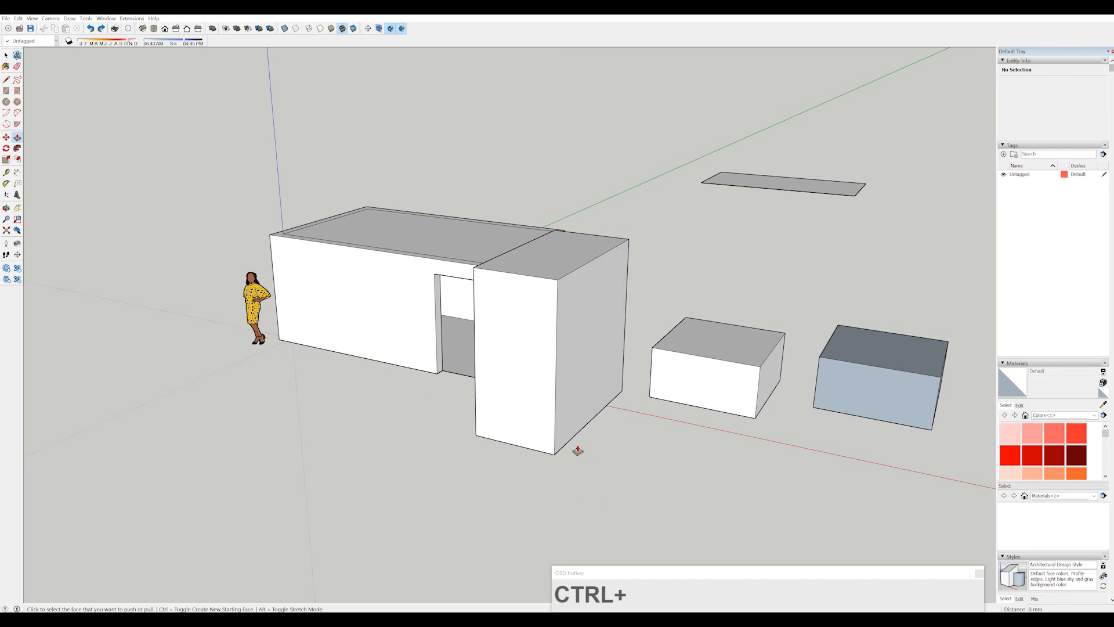
# Draw a rectangle about 1908 by 1415 mm on the ground in front of the room.
pyautogui.moveTo(577, 450); pyautogui.dragTo(758, 485, button='middle')
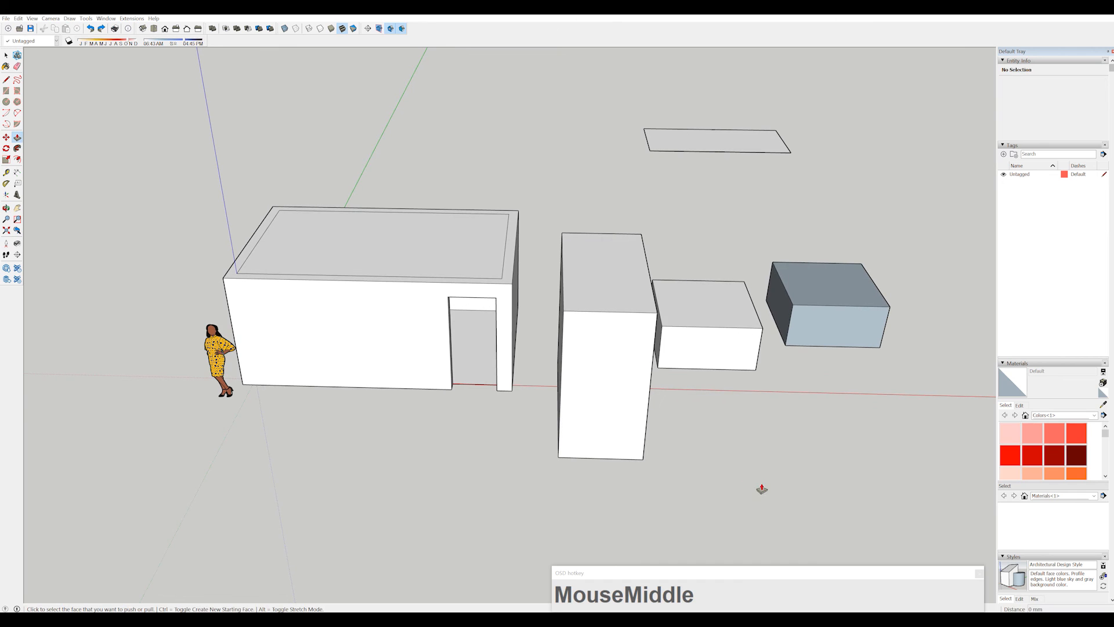
pyautogui.click(6, 91)
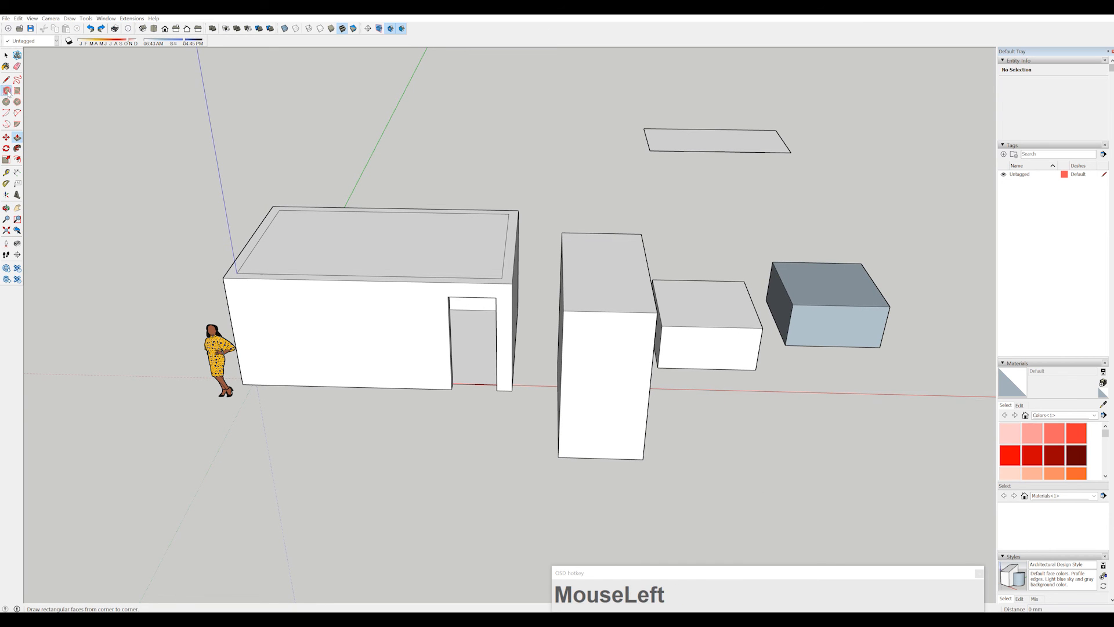
pyautogui.click(343, 452)
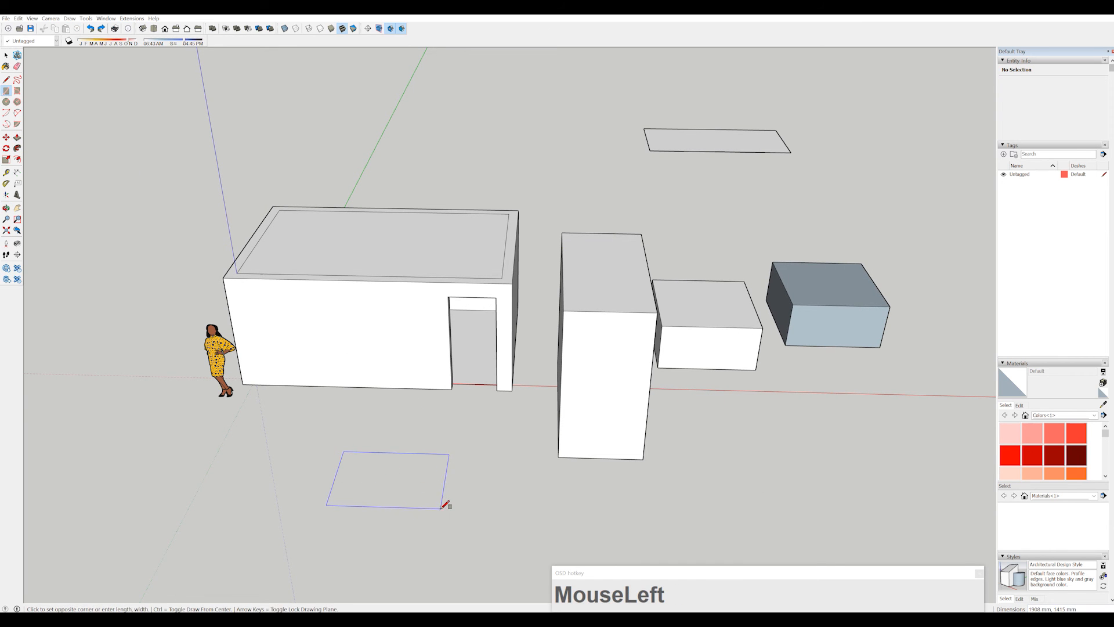
pyautogui.click(441, 509)
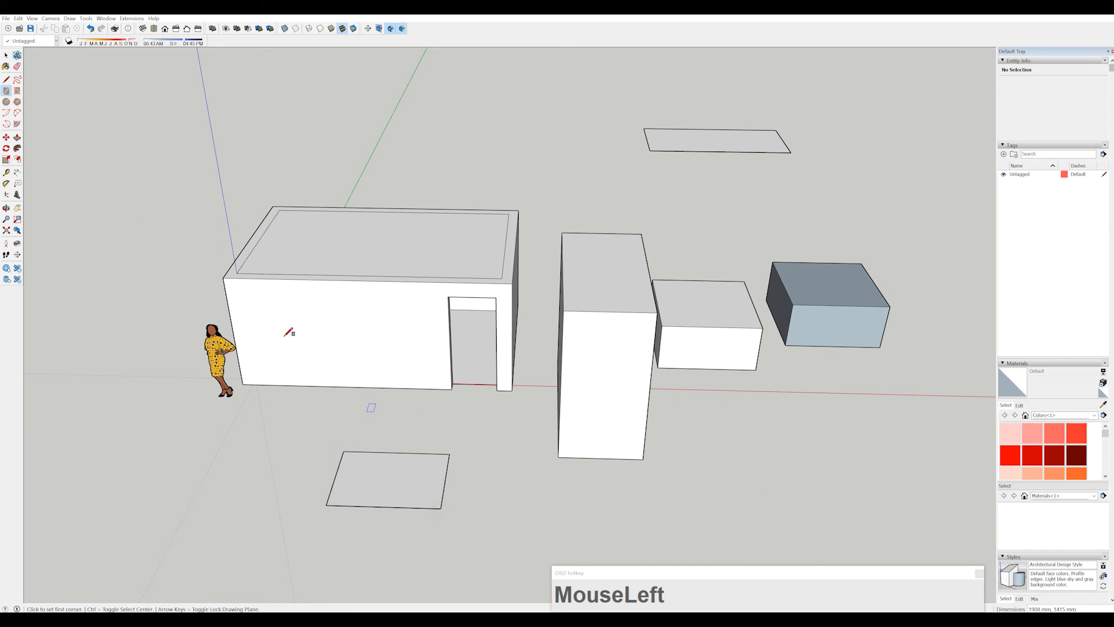
# Try offsetting the new rectangle's outline outward by 200 mm, and undo it.
pyautogui.click(18, 160)
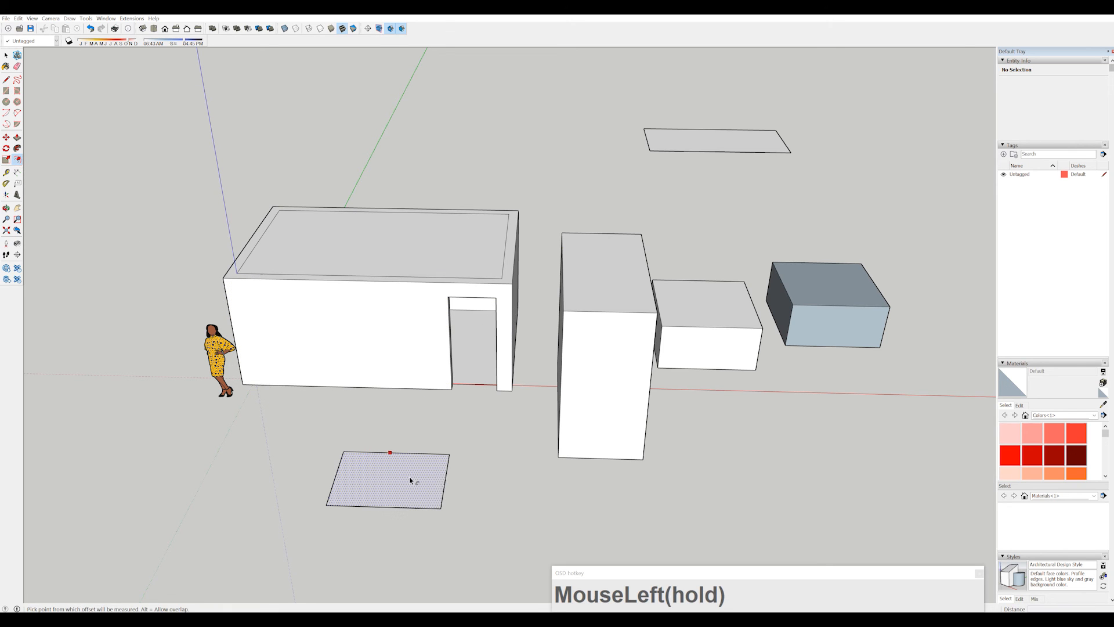
pyautogui.click(437, 483)
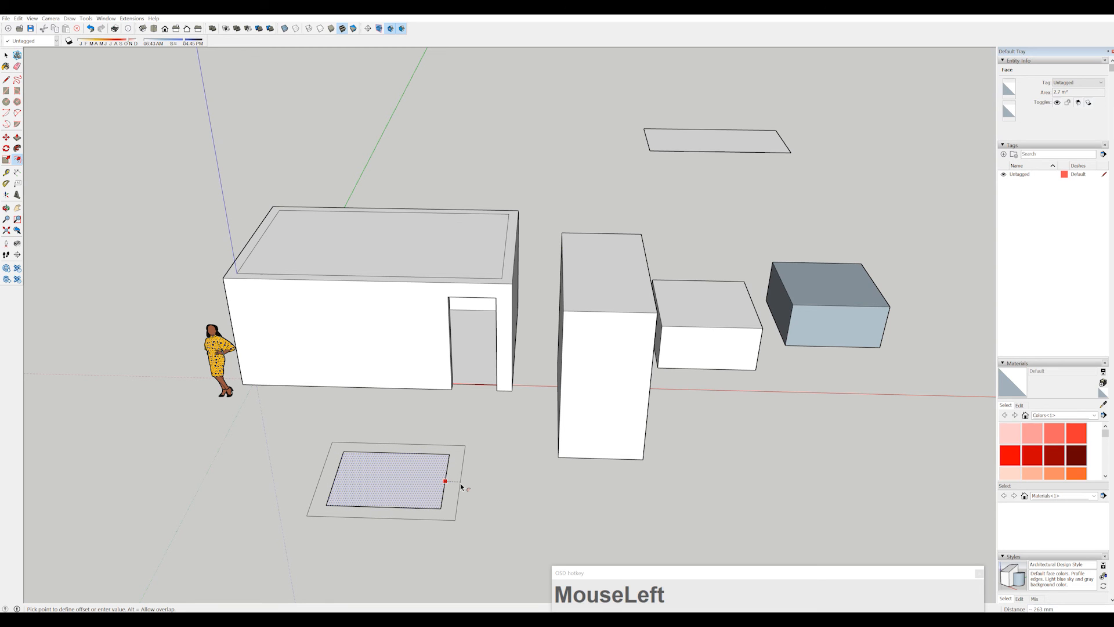
pyautogui.write('200')
pyautogui.press('Return')
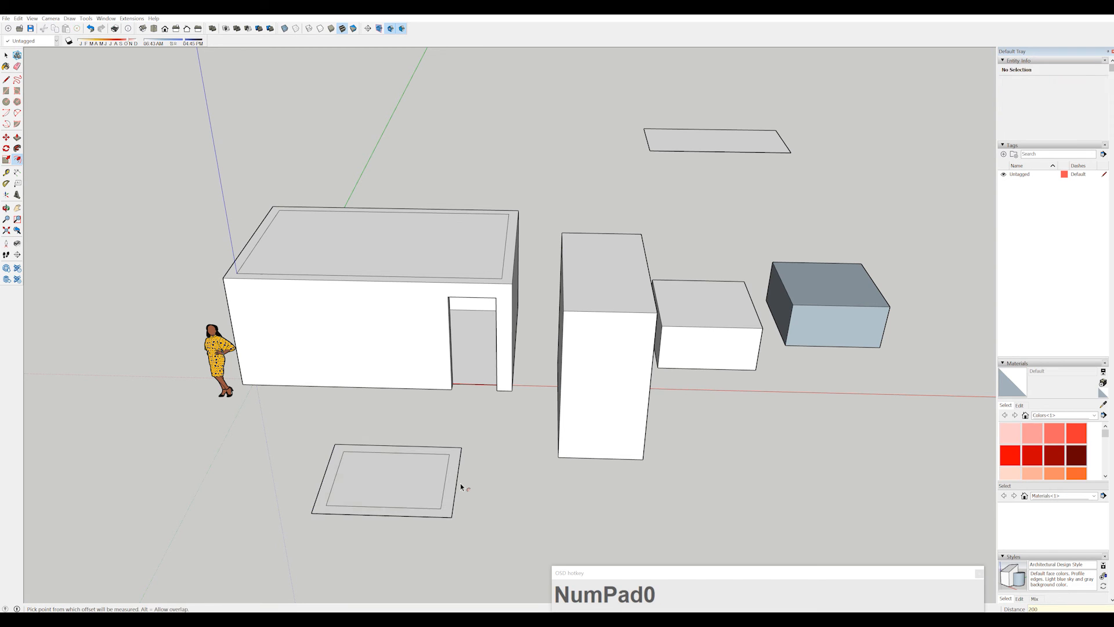
pyautogui.hotkey('ctrl', 'z')
# Try offsetting the new rectangle's outline inward by 200 mm.
pyautogui.click(445, 477)
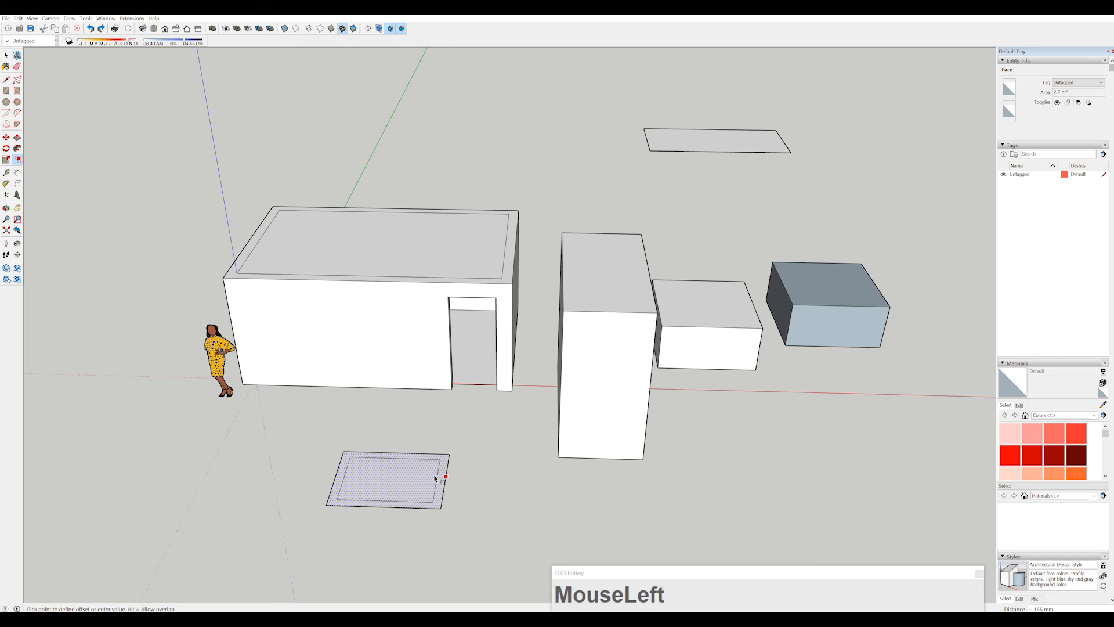
pyautogui.write('200')
pyautogui.press('Return')
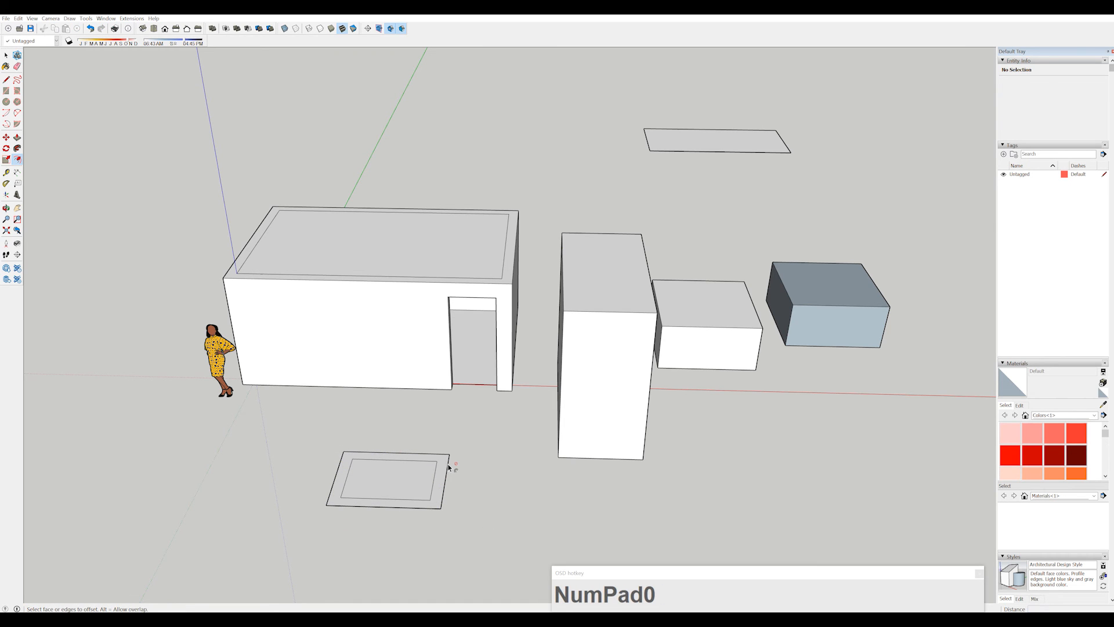
pyautogui.click(436, 461)
# Try selecting the rectangle's outer right and front edges together, and clear the selection.
pyautogui.click(5, 57)
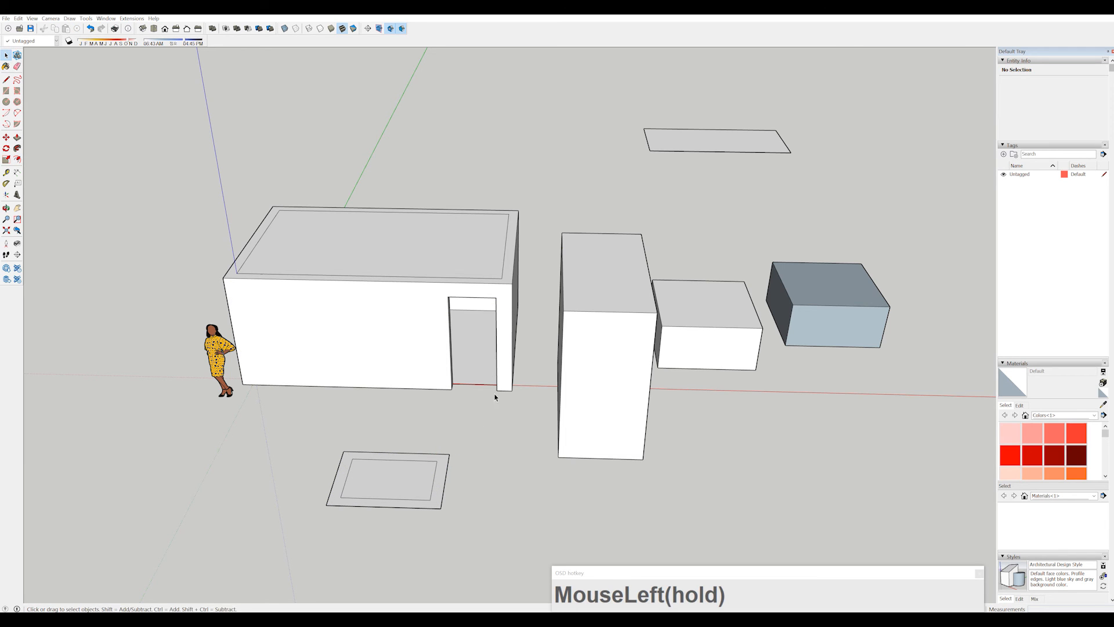
pyautogui.click(445, 484)
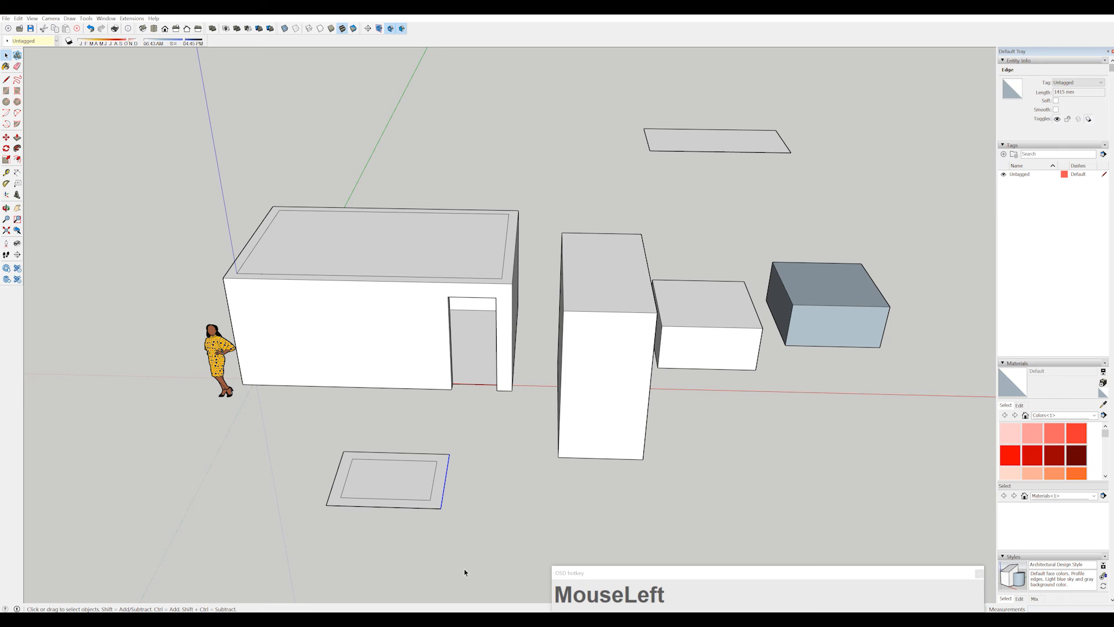
pyautogui.keyDown('shift'); pyautogui.click(428, 508); pyautogui.keyUp('shift')
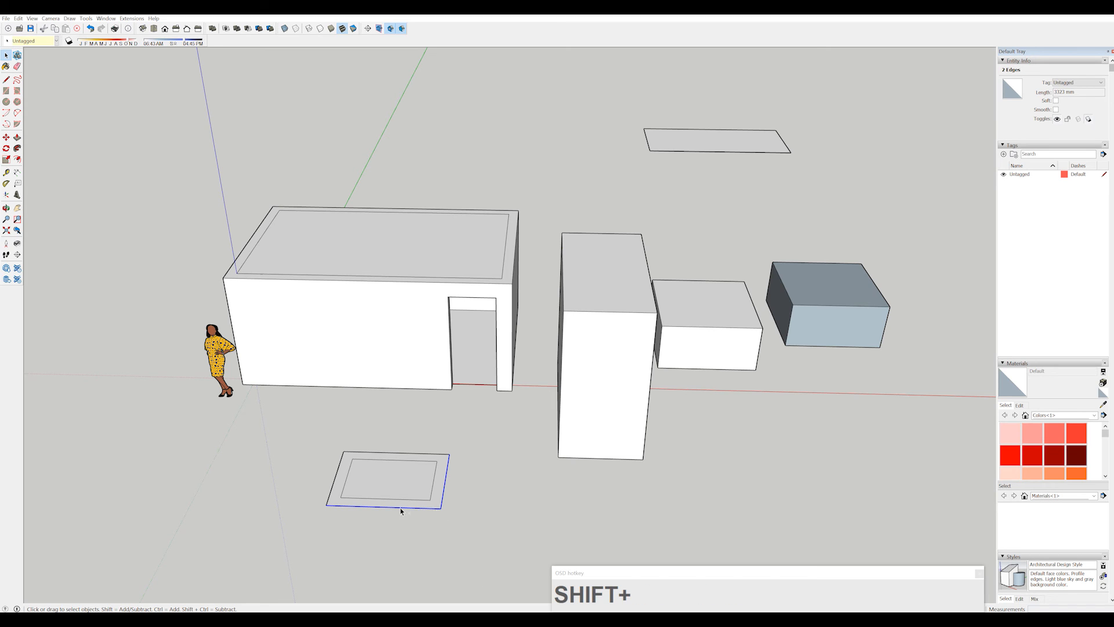
pyautogui.click(446, 484)
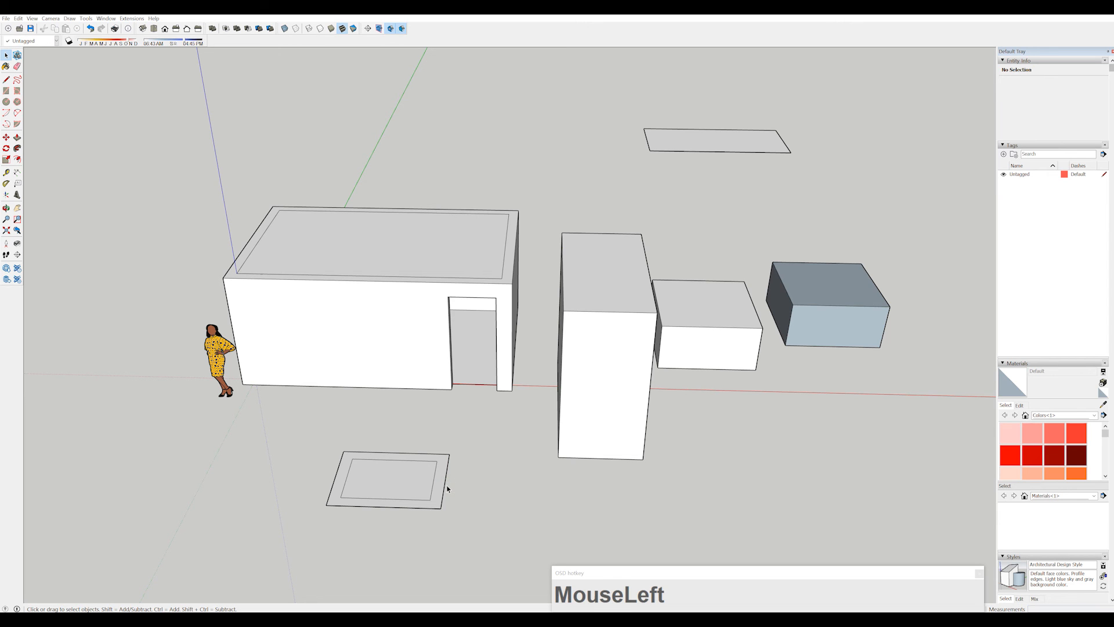
pyautogui.moveTo(444, 488); pyautogui.dragTo(480, 487)
pyautogui.click(479, 486)
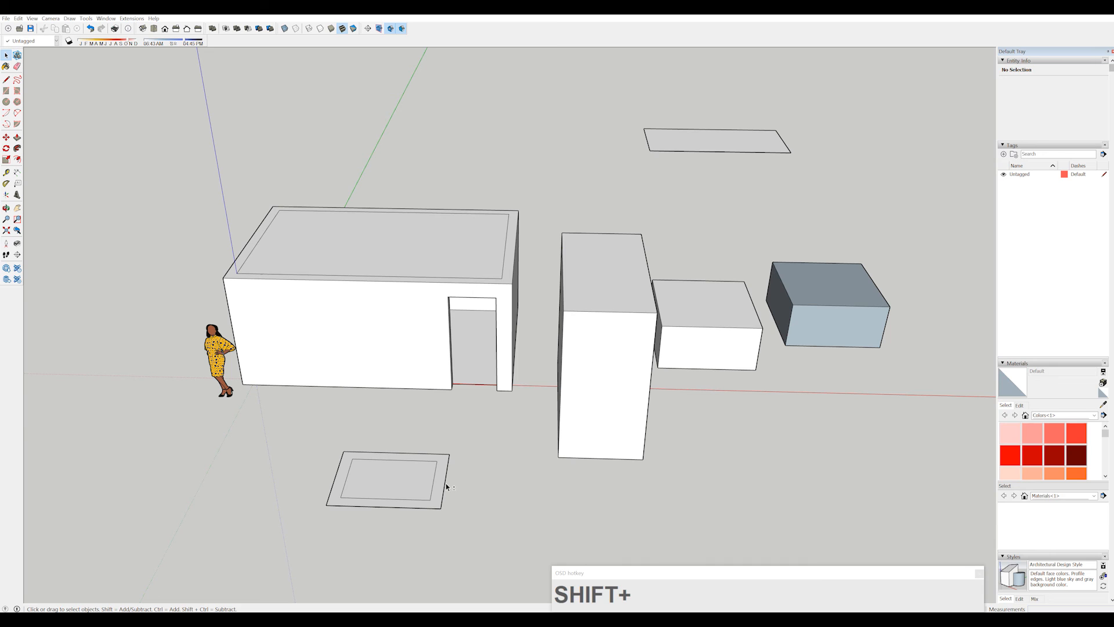
# Try adding the outer right and front edges to the selection and removing them again with the add/subtract selection mode.
pyautogui.keyDown('shift'); pyautogui.click(445, 480); pyautogui.keyUp('shift')
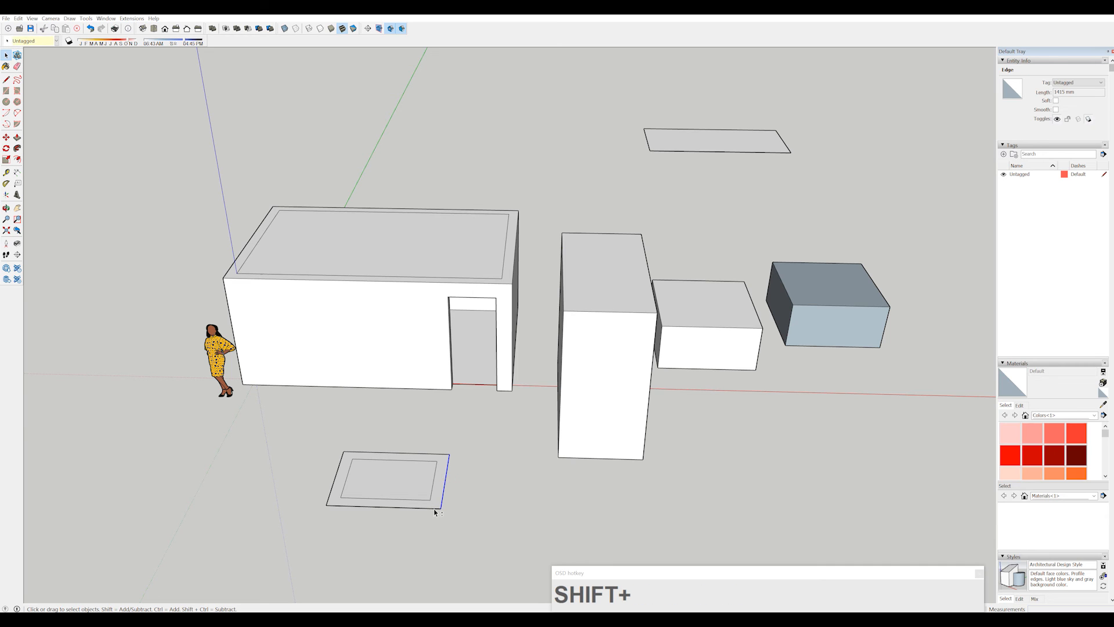
pyautogui.keyDown('shift'); pyautogui.click(435, 510); pyautogui.keyUp('shift')
pyautogui.keyDown('shift'); pyautogui.click(428, 508); pyautogui.keyUp('shift')
pyautogui.keyDown('shift'); pyautogui.click(444, 493); pyautogui.keyUp('shift')
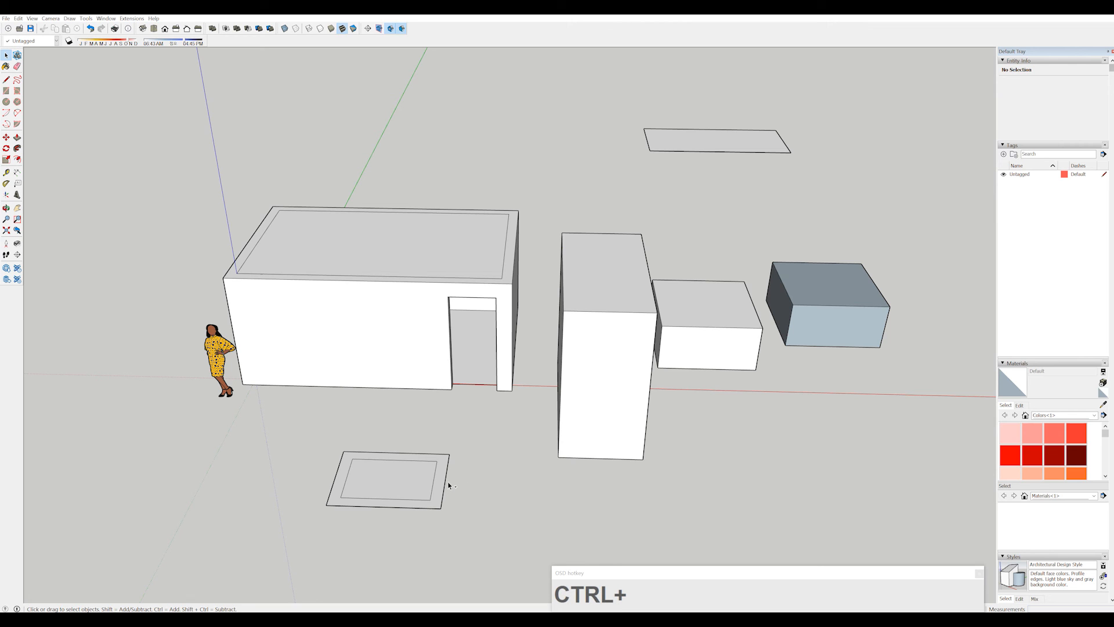
# Try selecting the outer right, front and left edges with the add-only selection mode, and clear the selection.
pyautogui.keyDown('ctrl'); pyautogui.click(446, 499); pyautogui.keyUp('ctrl')
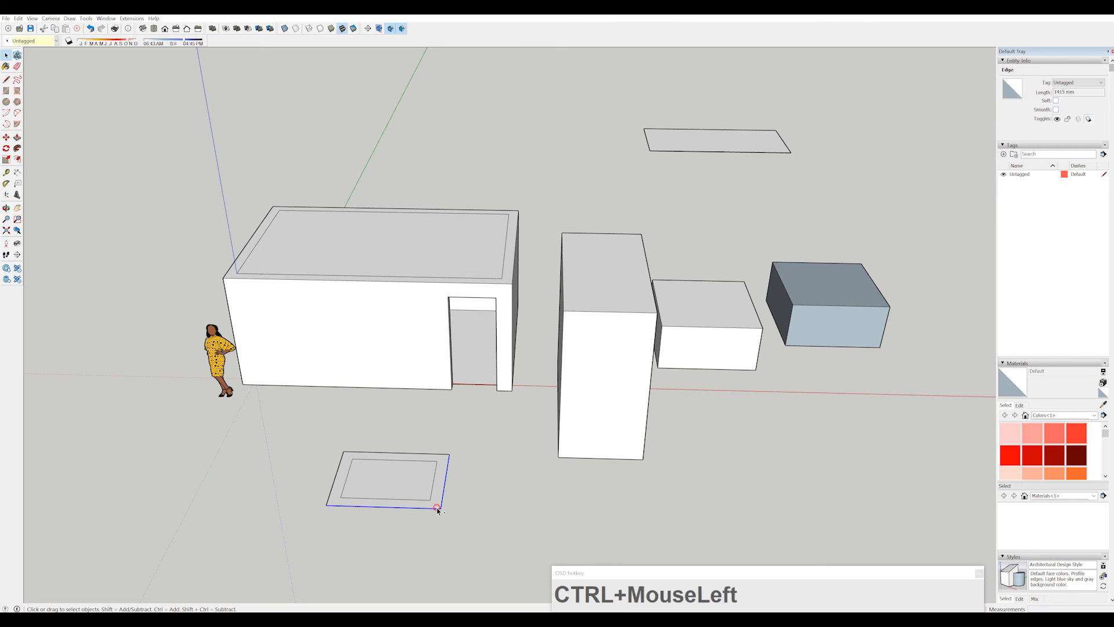
pyautogui.keyDown('ctrl'); pyautogui.click(444, 503); pyautogui.keyUp('ctrl')
pyautogui.keyDown('ctrl'); pyautogui.click(334, 490); pyautogui.keyUp('ctrl')
pyautogui.click(484, 521)
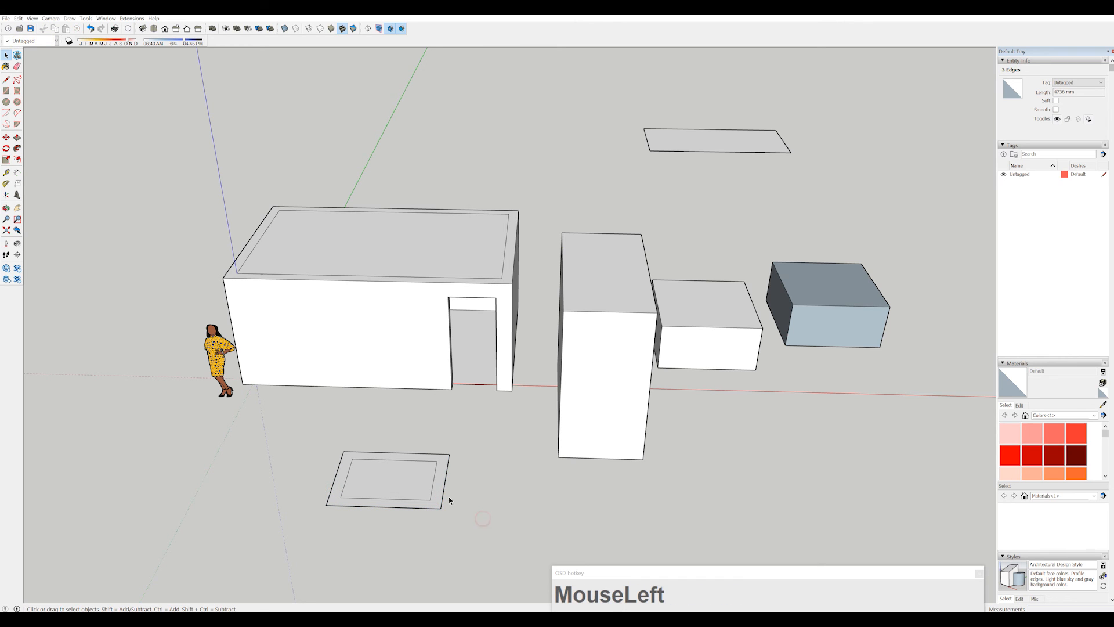
# Try selecting the outer right and front edges and removing the right one with the subtract-only mode, and clear the selection.
pyautogui.click(445, 496)
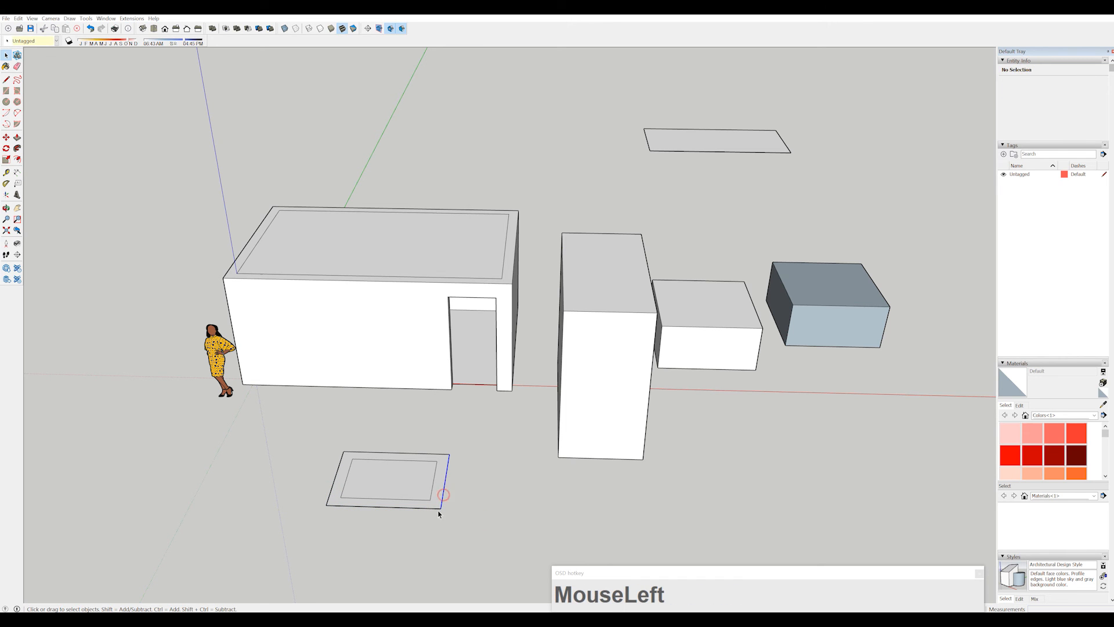
pyautogui.keyDown('ctrl'); pyautogui.click(435, 508); pyautogui.keyUp('ctrl')
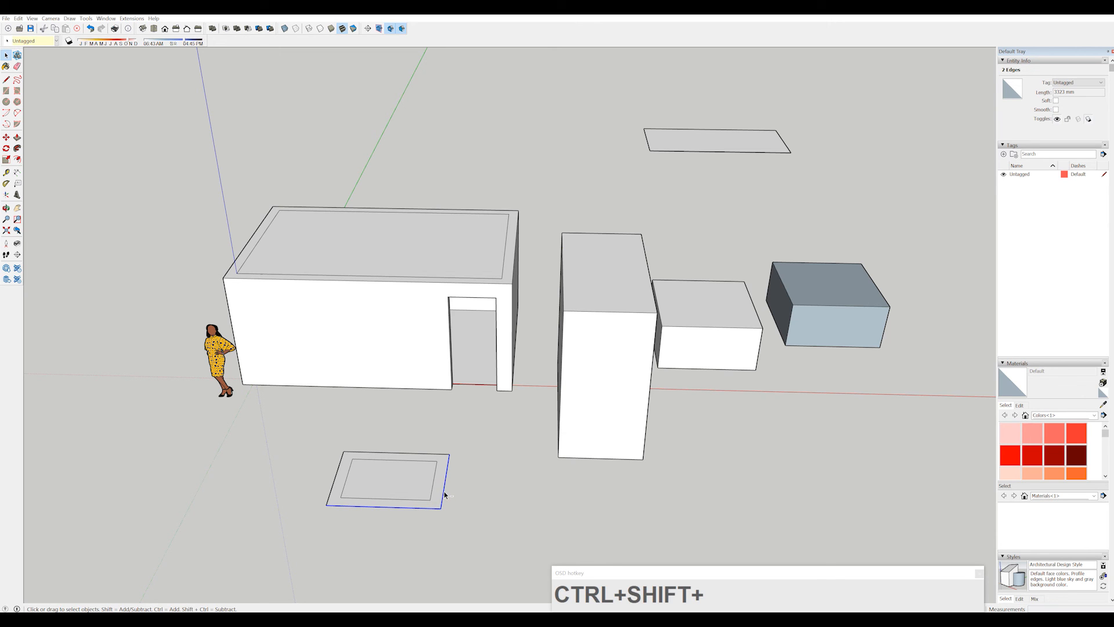
pyautogui.keyDown('ctrl'); pyautogui.keyDown('shift'); pyautogui.click(444, 491); pyautogui.keyUp('shift'); pyautogui.keyUp('ctrl')
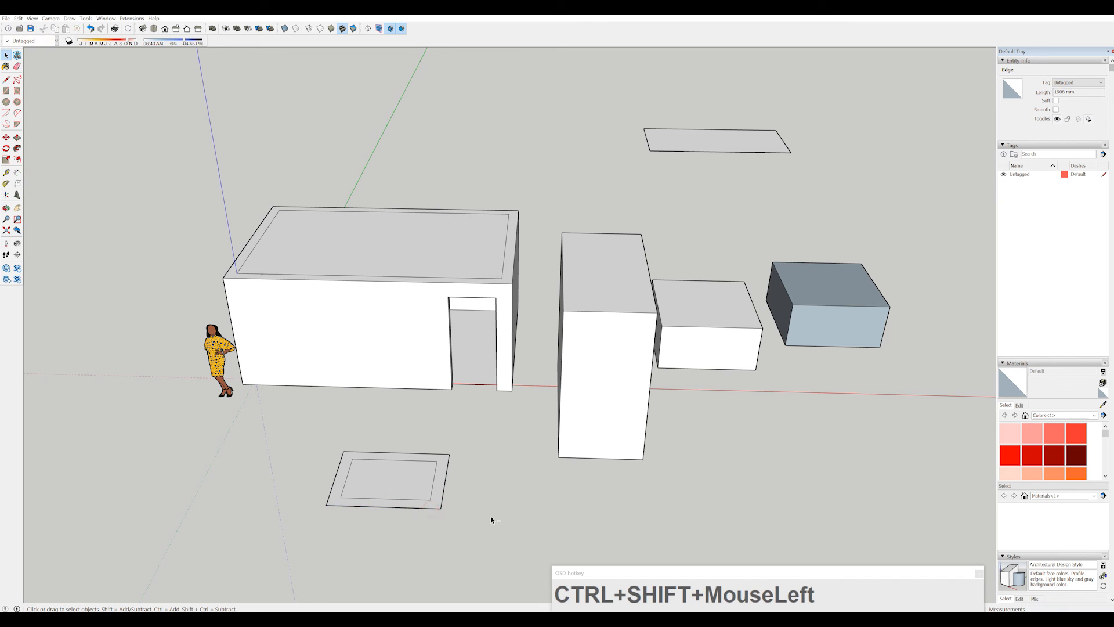
pyautogui.click(491, 520)
pyautogui.click(468, 492)
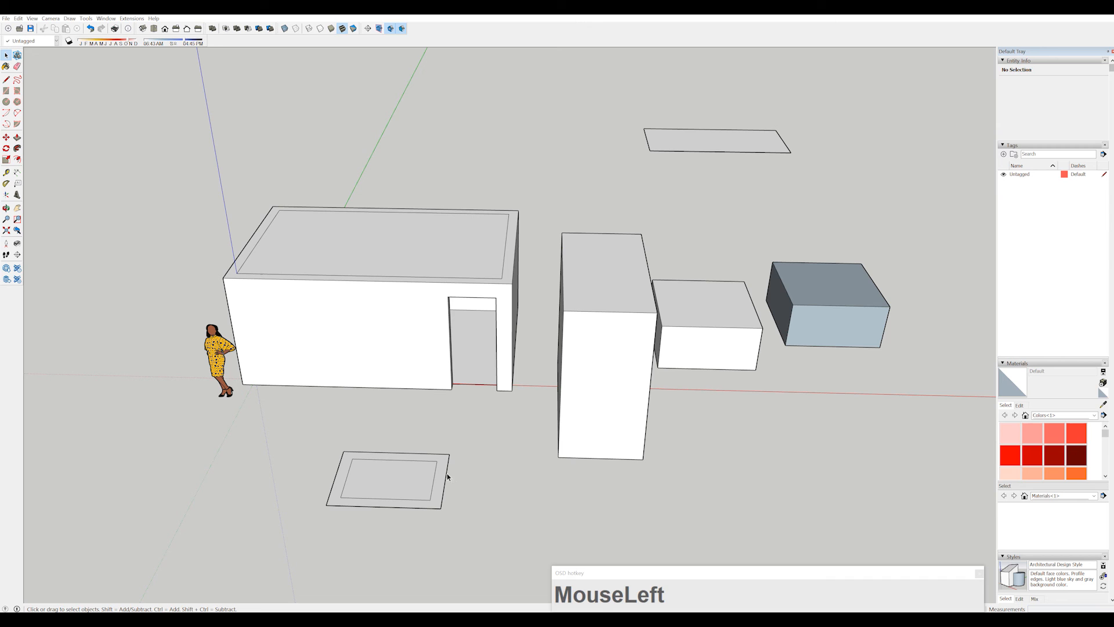
# Select the rectangle's outer right and front edges, excluding the face between the two outlines.
pyautogui.press('shift')
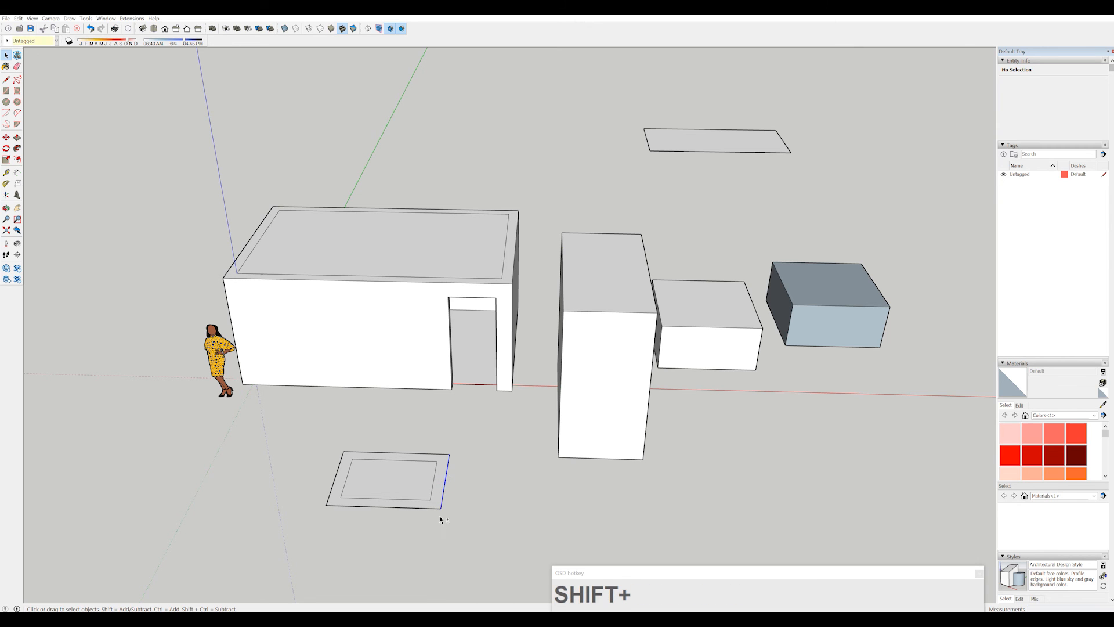
pyautogui.keyDown('shift'); pyautogui.click(440, 517); pyautogui.keyUp('shift')
pyautogui.keyDown('shift'); pyautogui.click(436, 509); pyautogui.keyUp('shift')
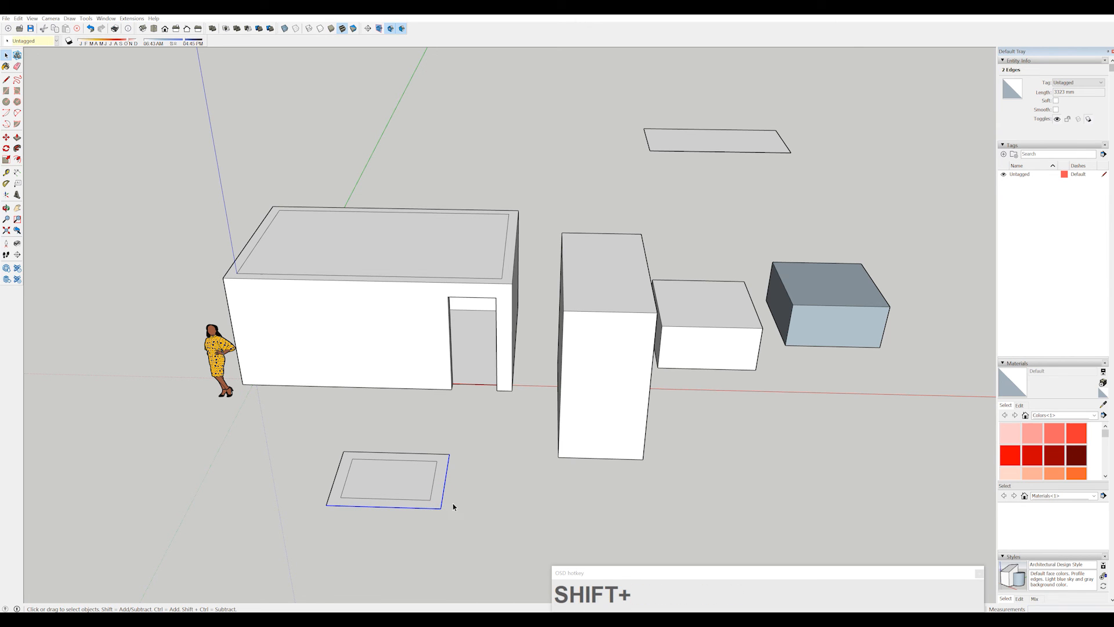
pyautogui.moveTo(459, 494); pyautogui.dragTo(440, 528)
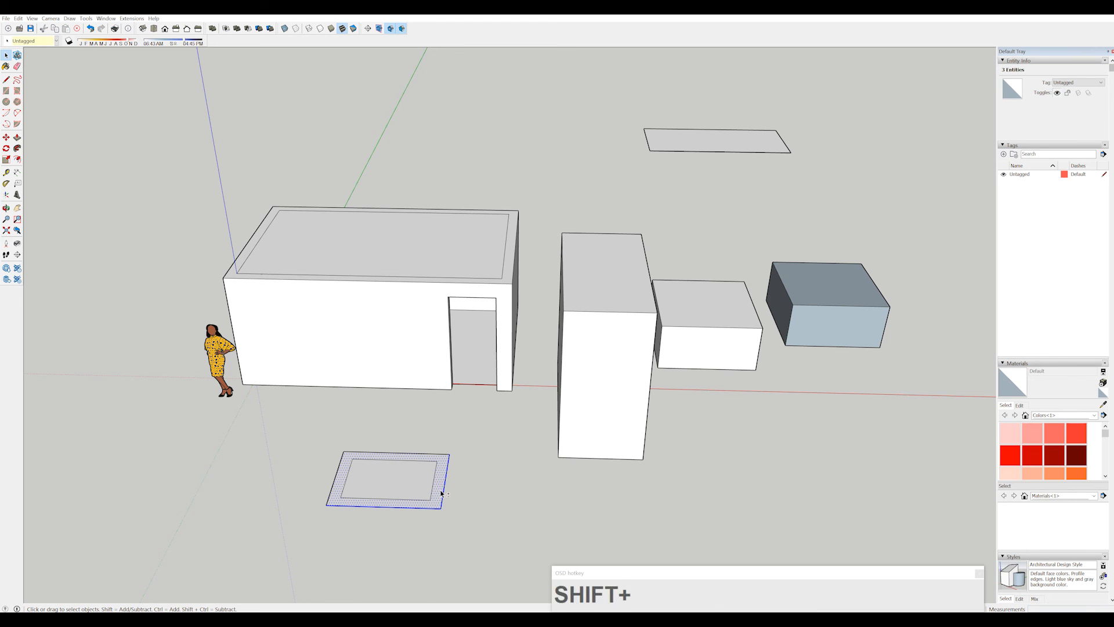
pyautogui.keyDown('shift'); pyautogui.click(441, 481); pyautogui.keyUp('shift')
# Try offsetting only the two selected edges outward by 500 mm.
pyautogui.click(18, 160)
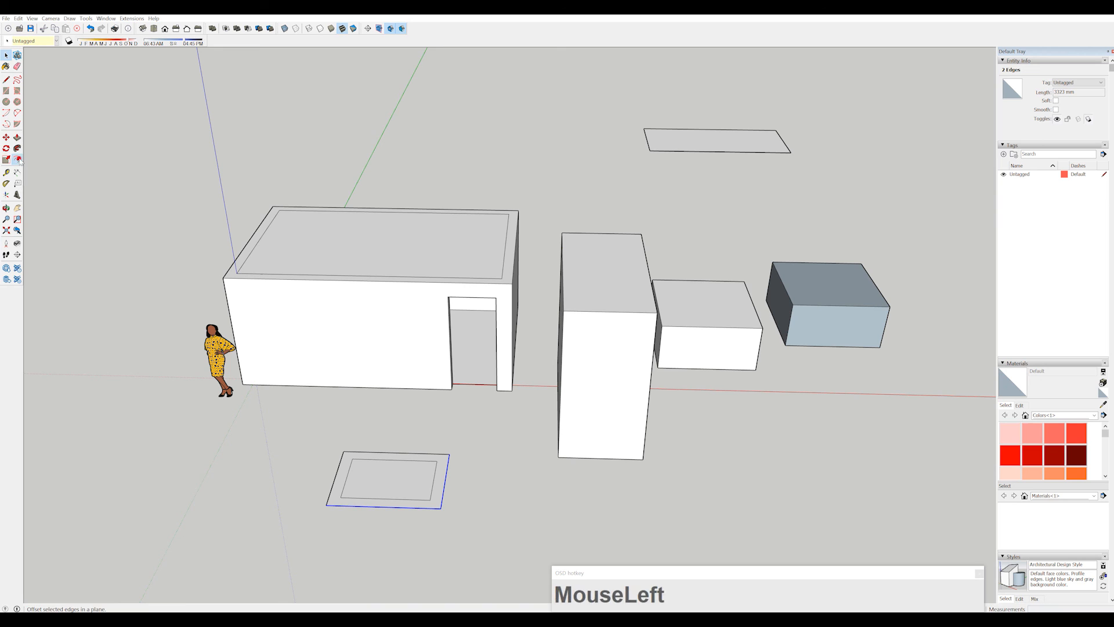
pyautogui.click(447, 495)
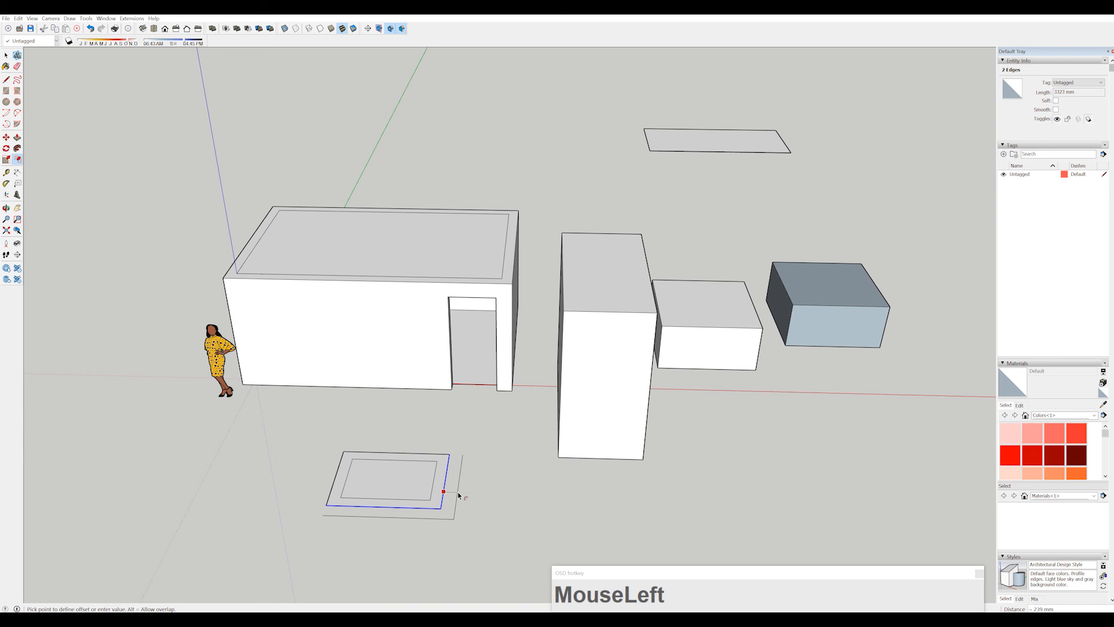
pyautogui.write('500')
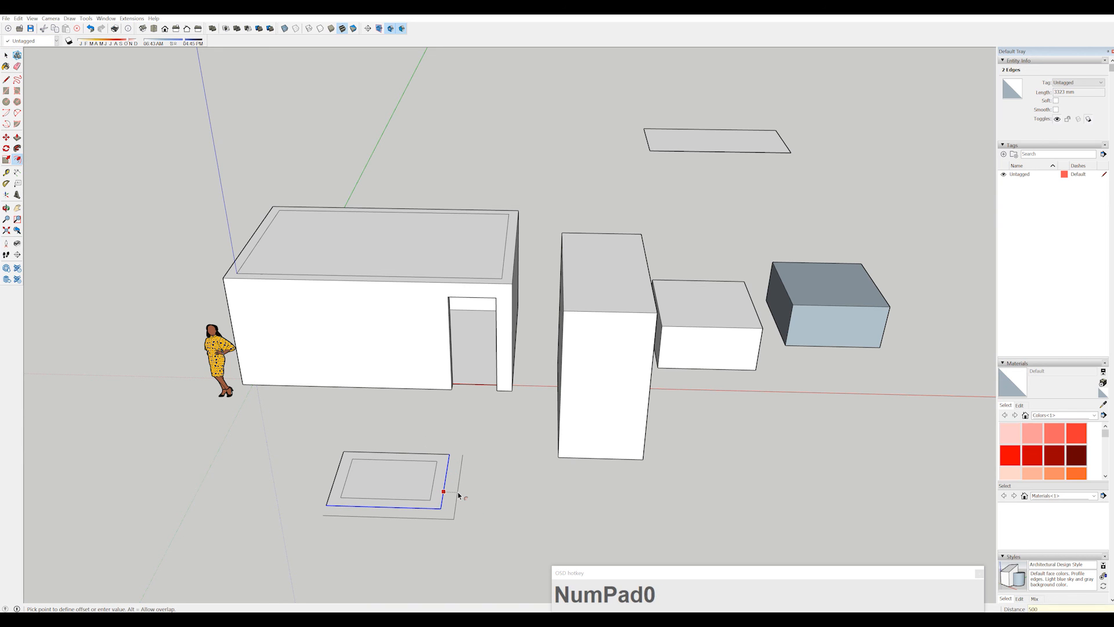
pyautogui.press('Return')
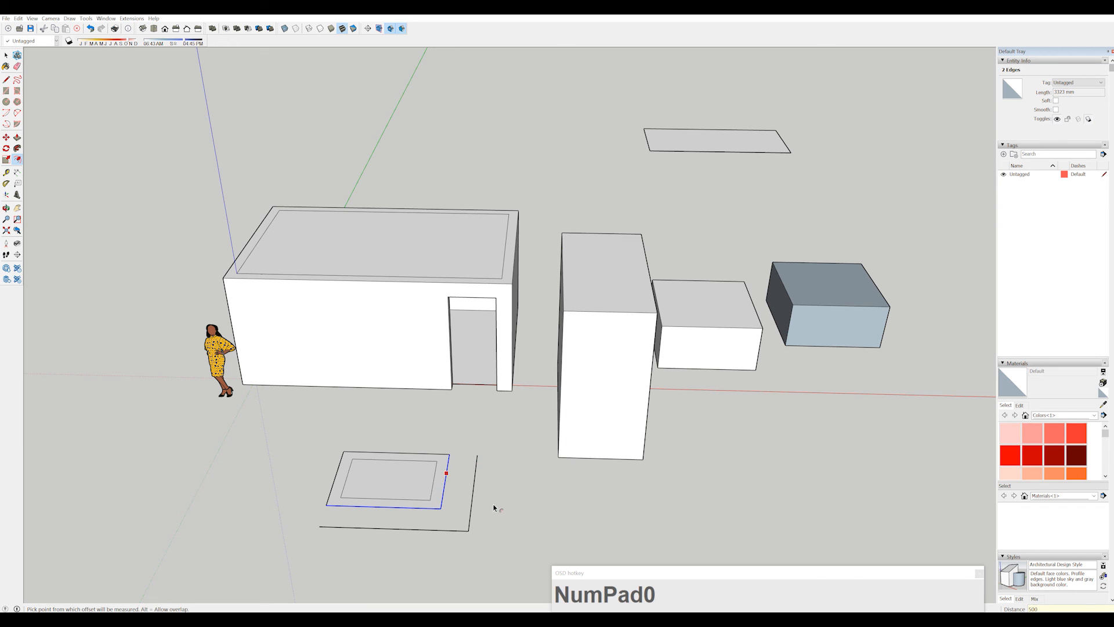
# Try offsetting the same two edges inward about 644 mm, and undo all offsets back to the plain rectangle.
pyautogui.click(444, 490)
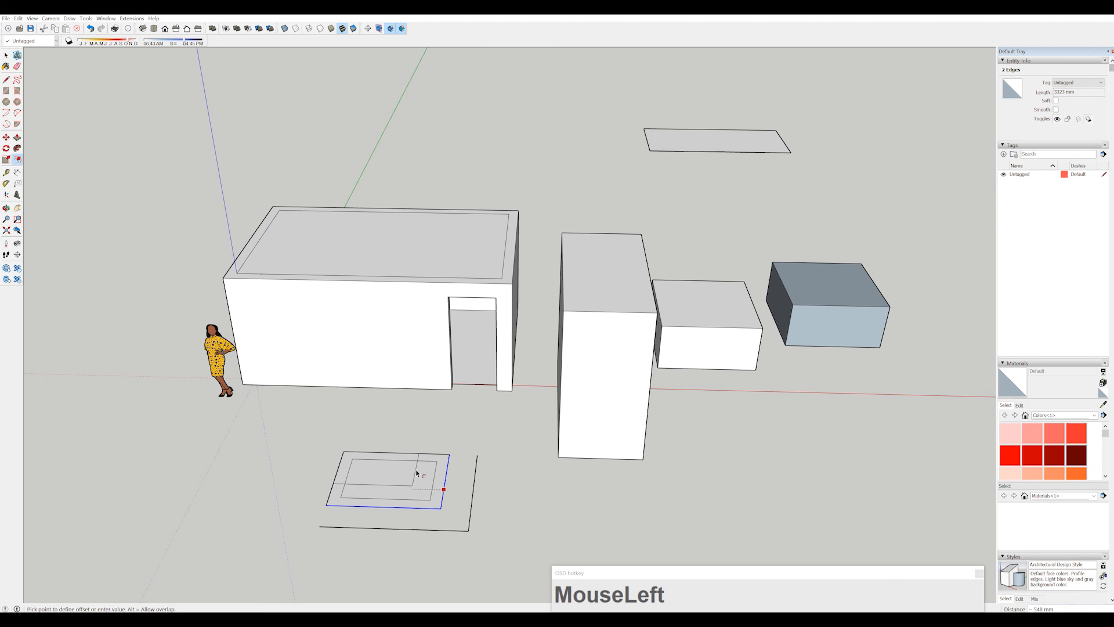
pyautogui.click(412, 471)
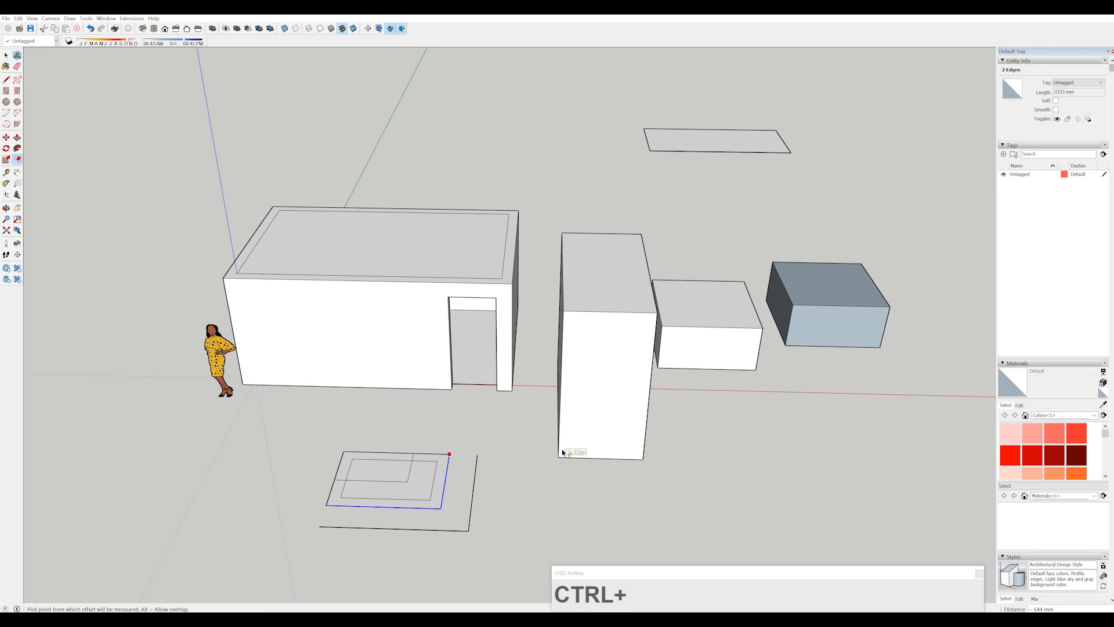
pyautogui.hotkey('ctrl', 'z')
pyautogui.hotkey('ctrl', 'z')
pyautogui.click(479, 443)
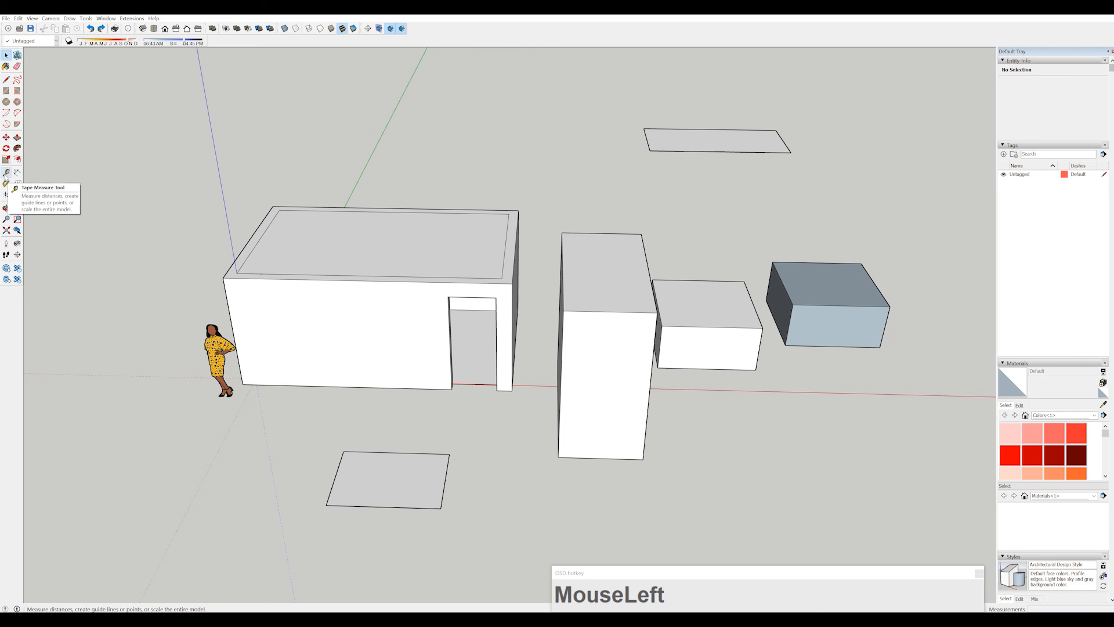
# With the Tape Measure, place a guide line 2000 mm from the small front rectangle's left edge, measured across the rectangle.
pyautogui.click(6, 173)
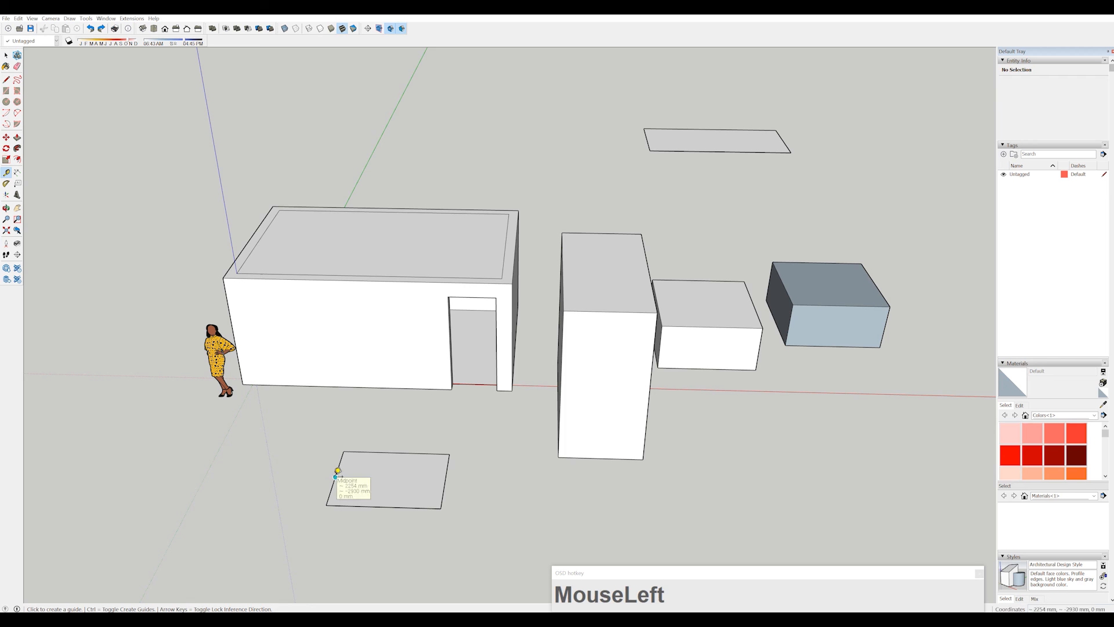
pyautogui.click(335, 477)
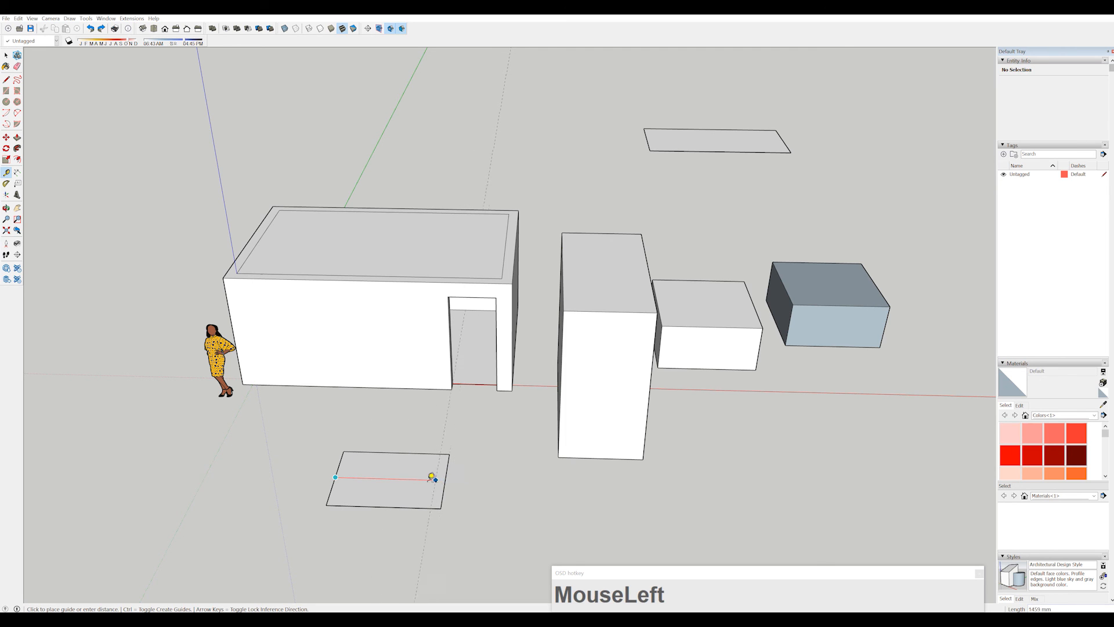
pyautogui.write('2')
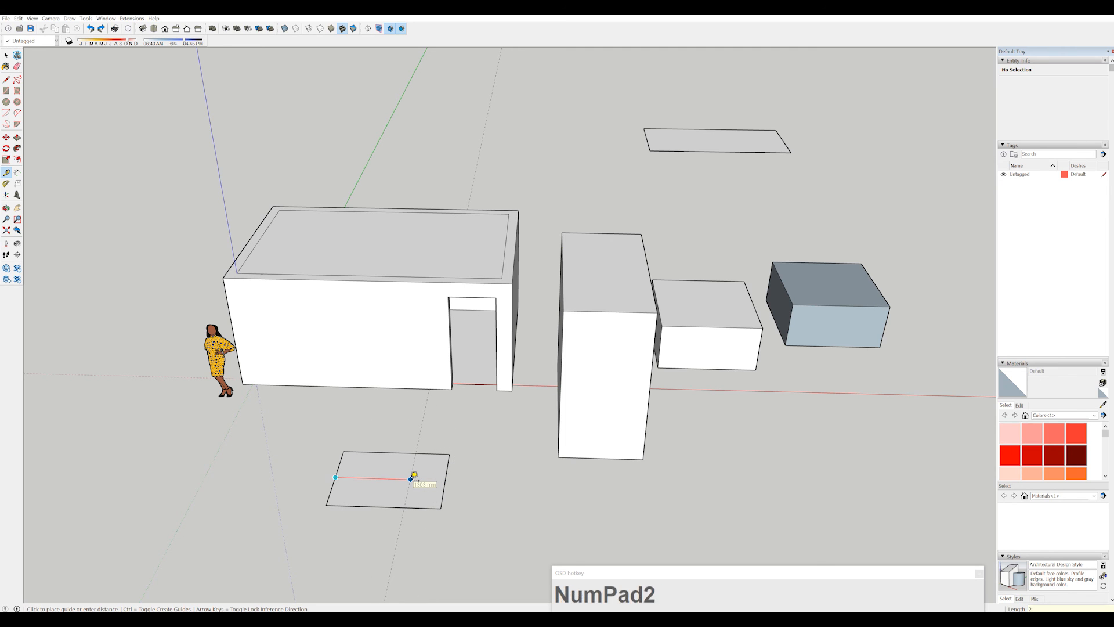
pyautogui.write('000')
pyautogui.press('Return')
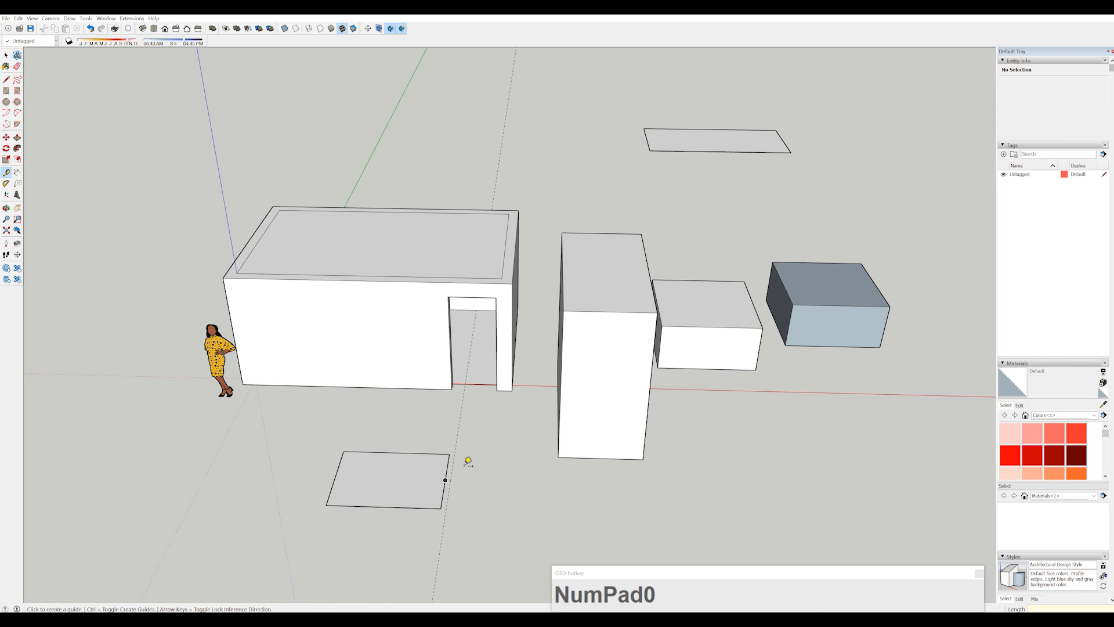
# Place a parallel guide line 1000 mm to the right of the first guide.
pyautogui.click(442, 537)
pyautogui.write('10')
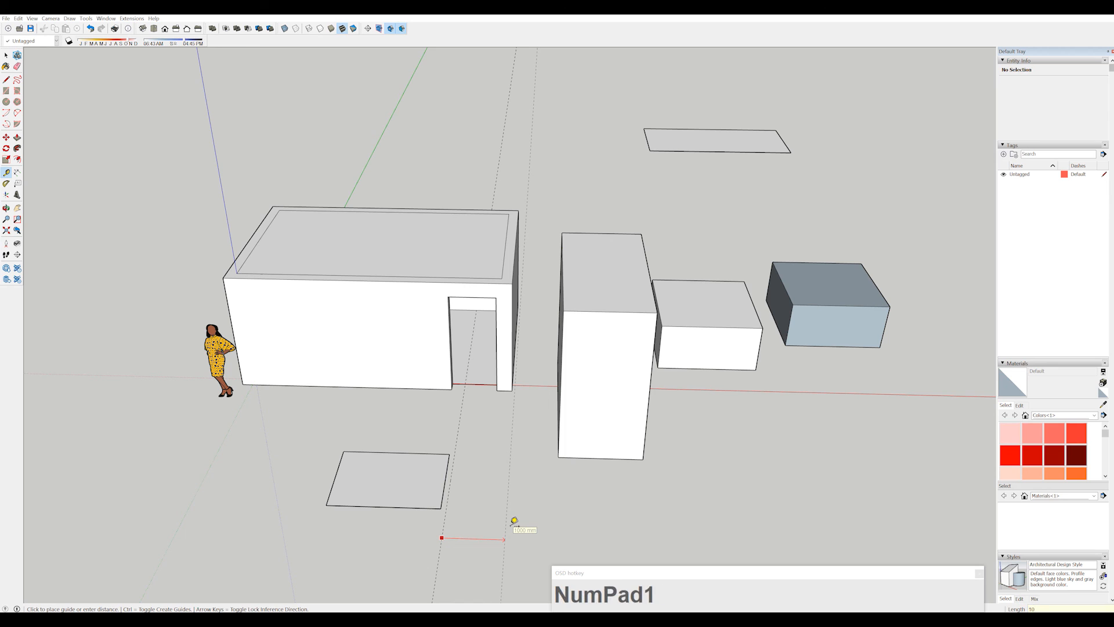
pyautogui.write('00')
pyautogui.press('Return')
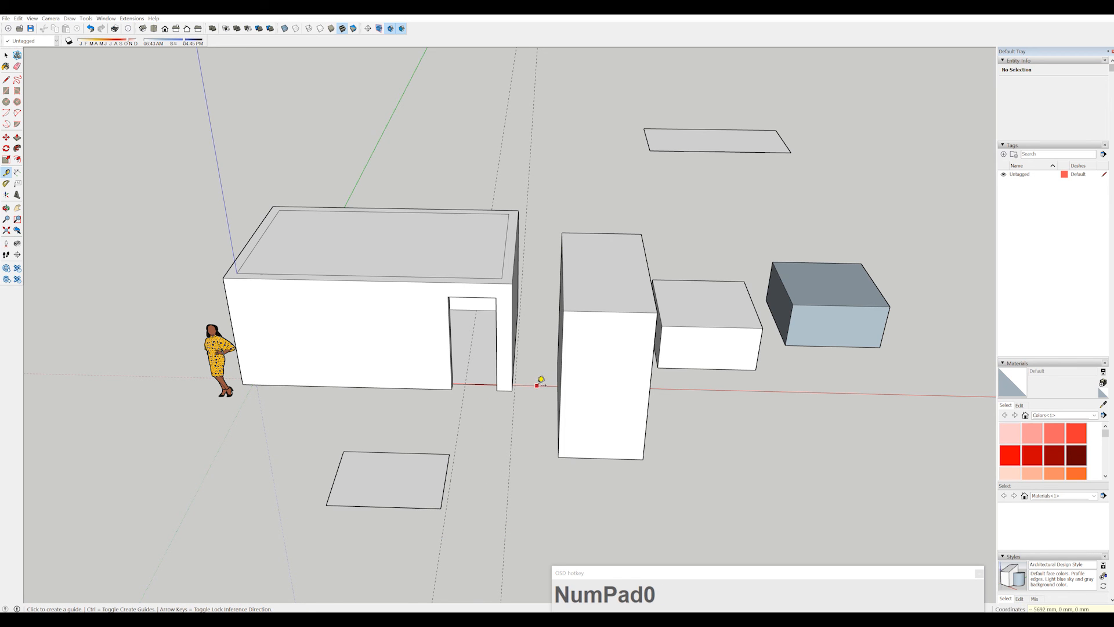
# Place a guide line 5000 mm in front of the red axis and another 200 mm from that guide, back toward the room.
pyautogui.moveTo(536, 386); pyautogui.dragTo(532, 430)
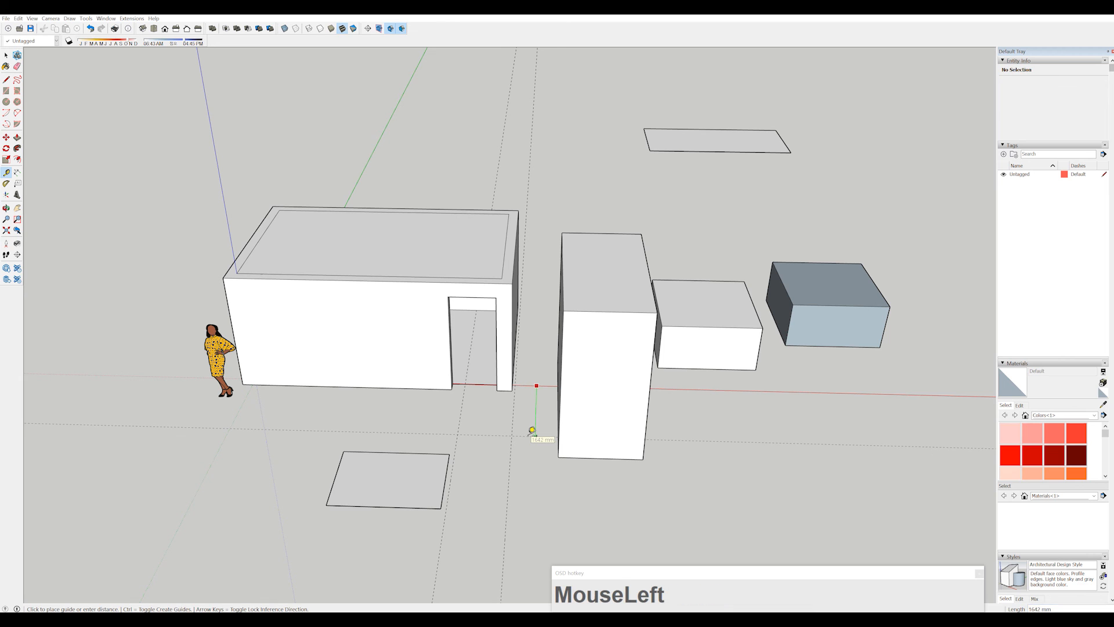
pyautogui.write('5000')
pyautogui.press('Return')
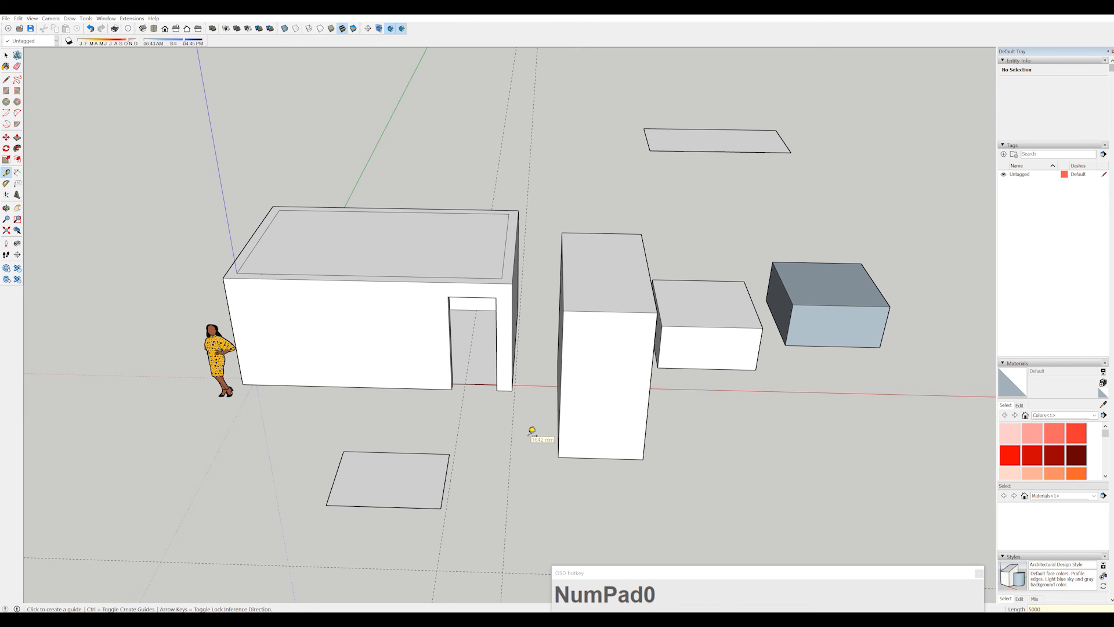
pyautogui.scroll(-2, 499, 418)
pyautogui.click(525, 530)
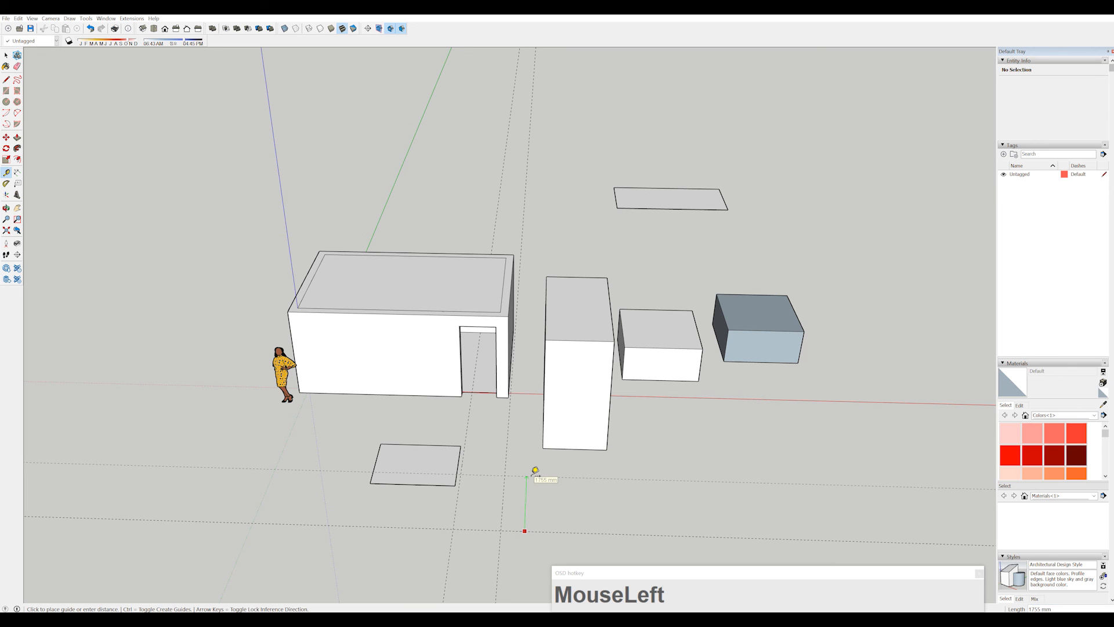
pyautogui.write('200')
pyautogui.press('Return')
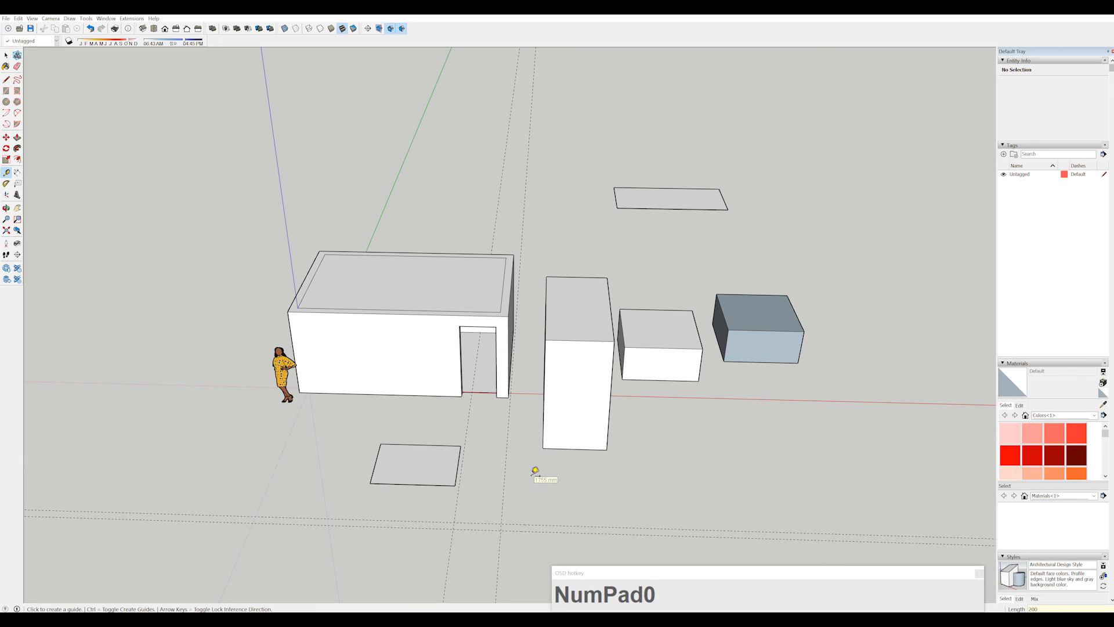
# Select all four guide lines with a crossing window, try deleting them, and undo the deletion.
pyautogui.scroll(4, 535, 471)
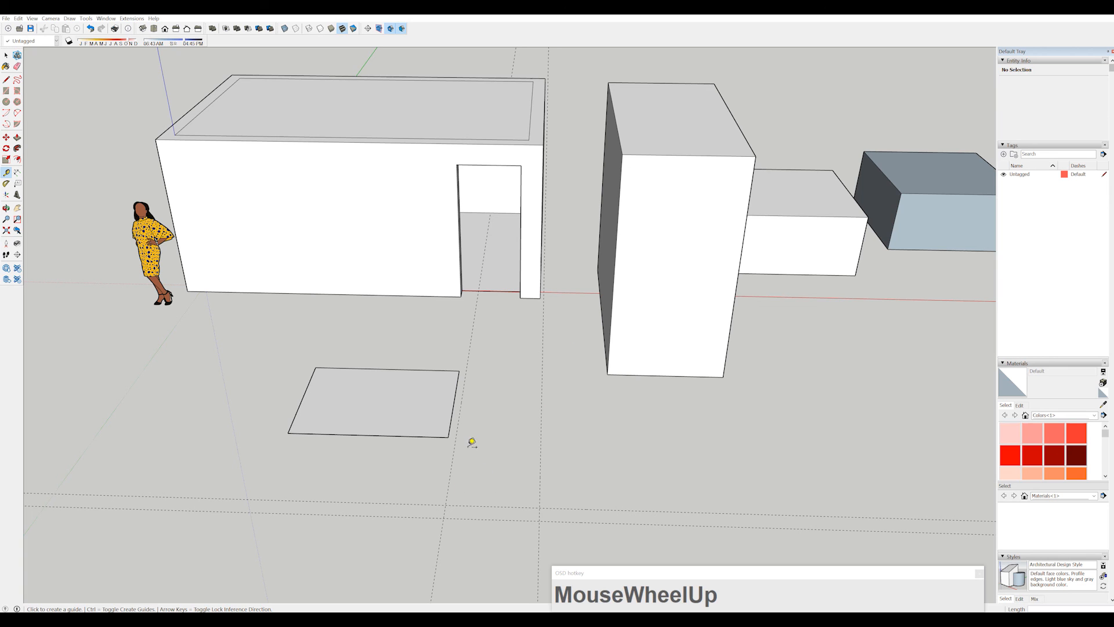
pyautogui.click(6, 55)
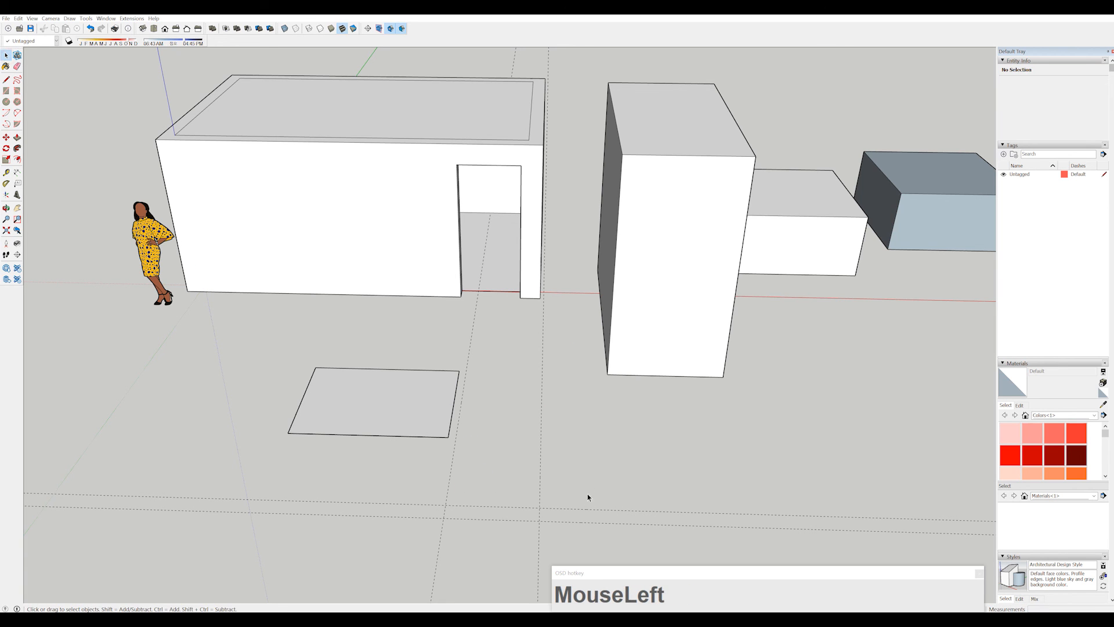
pyautogui.moveTo(588, 497); pyautogui.dragTo(373, 556)
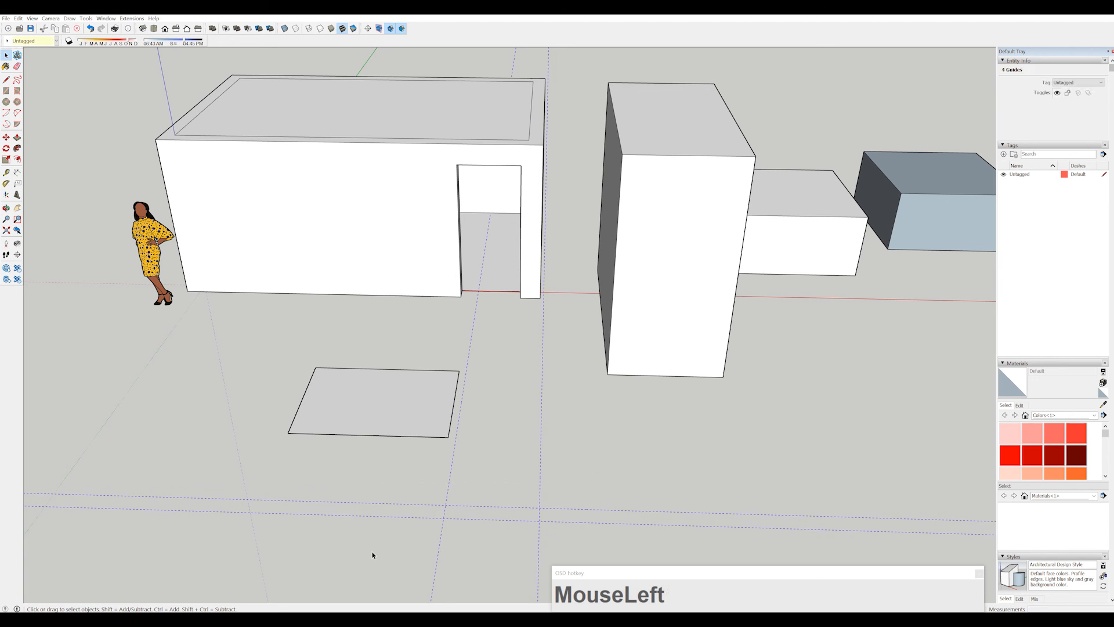
pyautogui.press('Delete')
pyautogui.hotkey('ctrl', 'z')
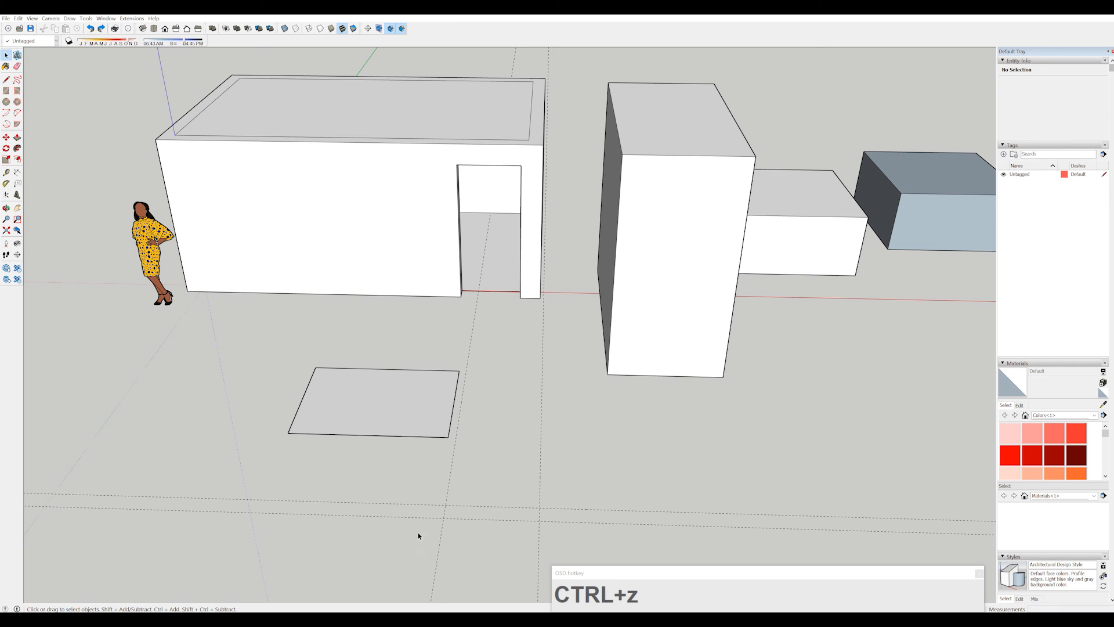
# Remove all guides from the model at once with the Delete Guides command.
pyautogui.click(17, 20)
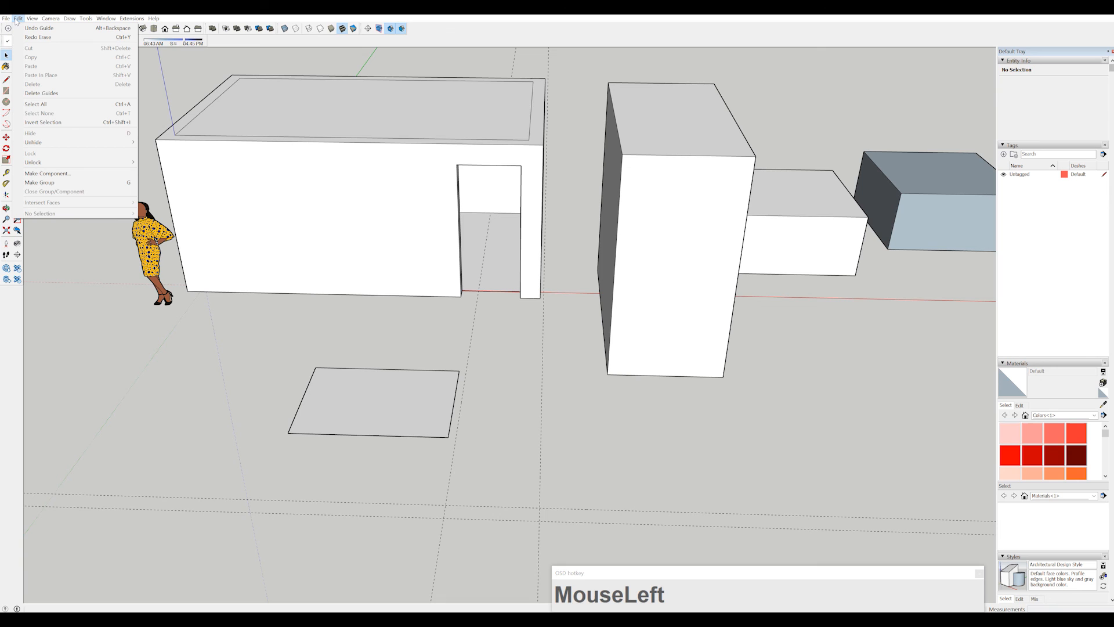
pyautogui.click(31, 94)
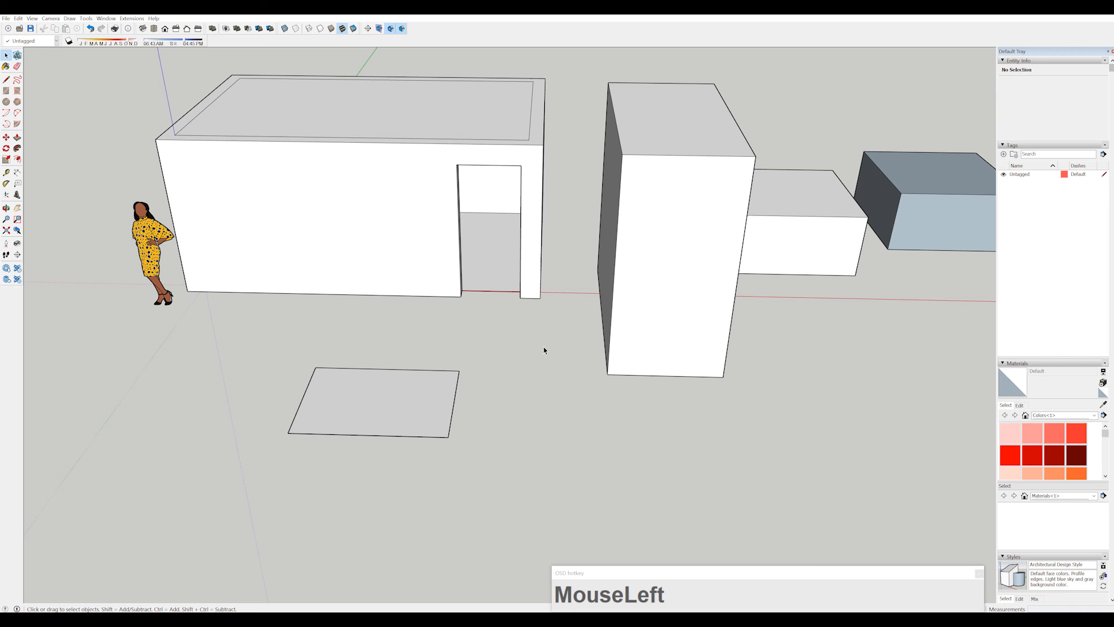
# Practise orbiting and panning to view the room, the separate boxes and the flat rectangles from different sides.
pyautogui.moveTo(543, 345); pyautogui.dragTo(51, 210, button='middle')
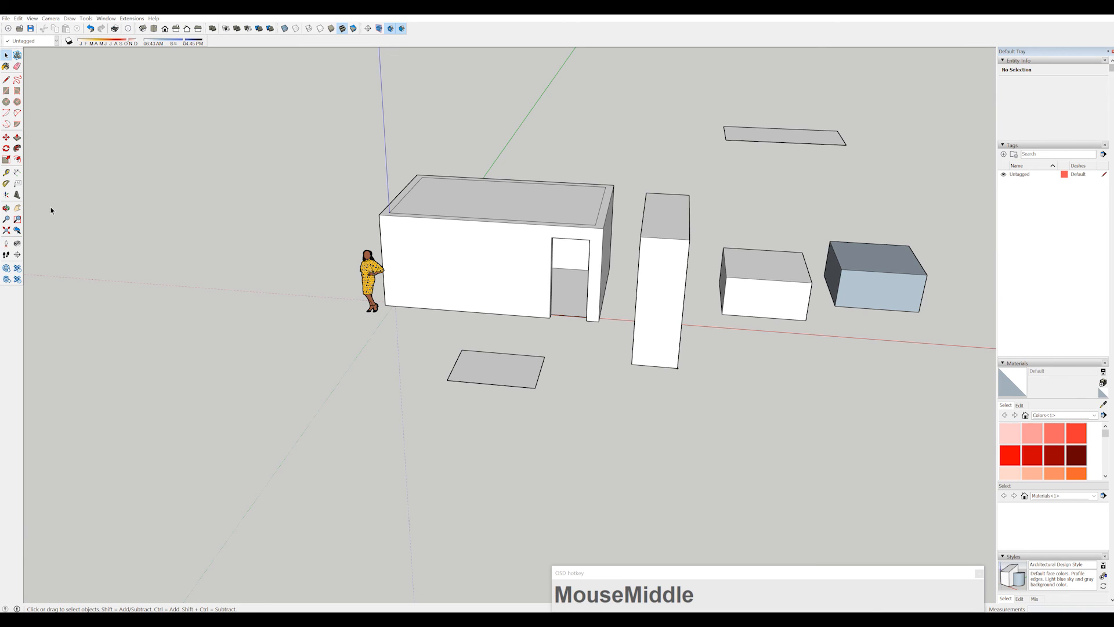
pyautogui.click(7, 208)
pyautogui.moveTo(476, 276); pyautogui.dragTo(331, 263, button='middle')
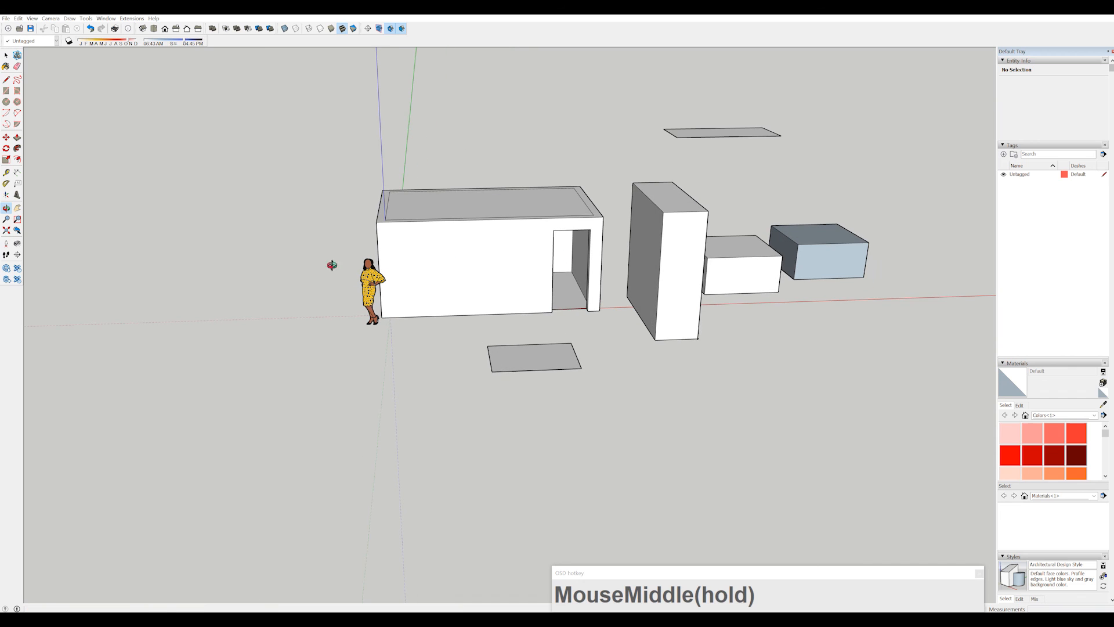
pyautogui.click(6, 209)
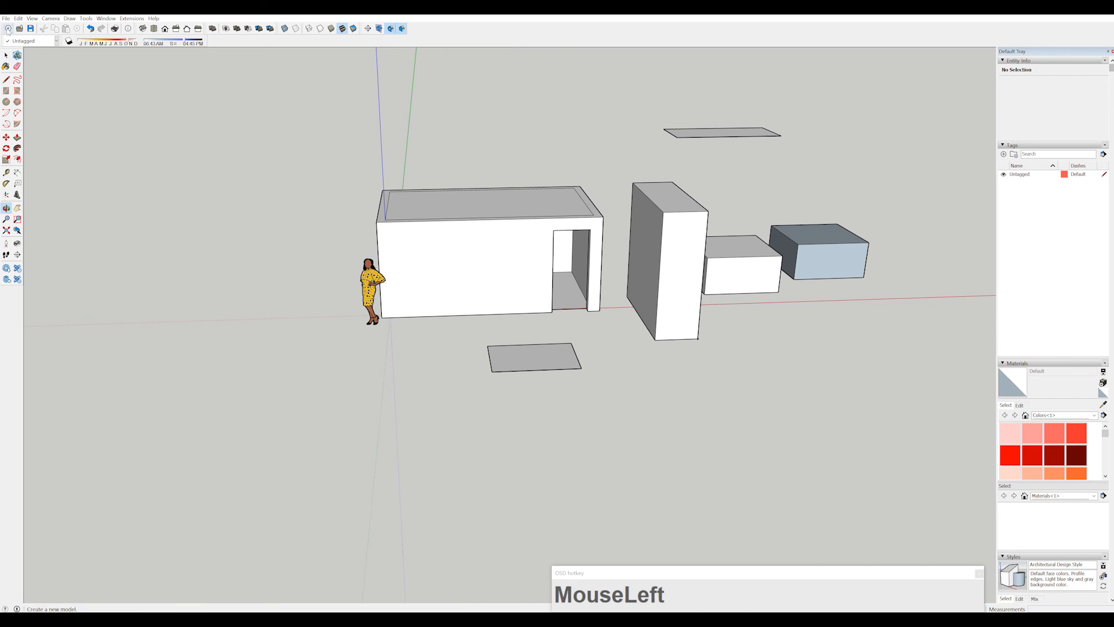
pyautogui.click(6, 55)
pyautogui.moveTo(292, 255); pyautogui.dragTo(461, 271, button='middle')
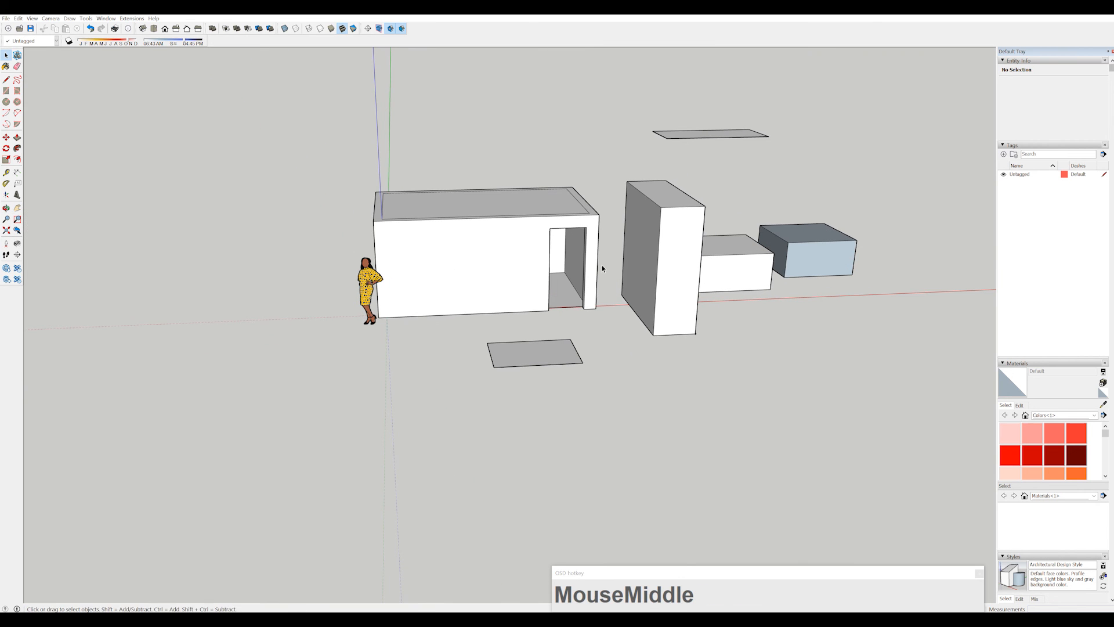
pyautogui.keyDown('shift'); pyautogui.moveTo(599, 269); pyautogui.dragTo(667, 269, button='middle'); pyautogui.keyUp('shift')
pyautogui.moveTo(582, 343); pyautogui.dragTo(613, 281, button='middle')
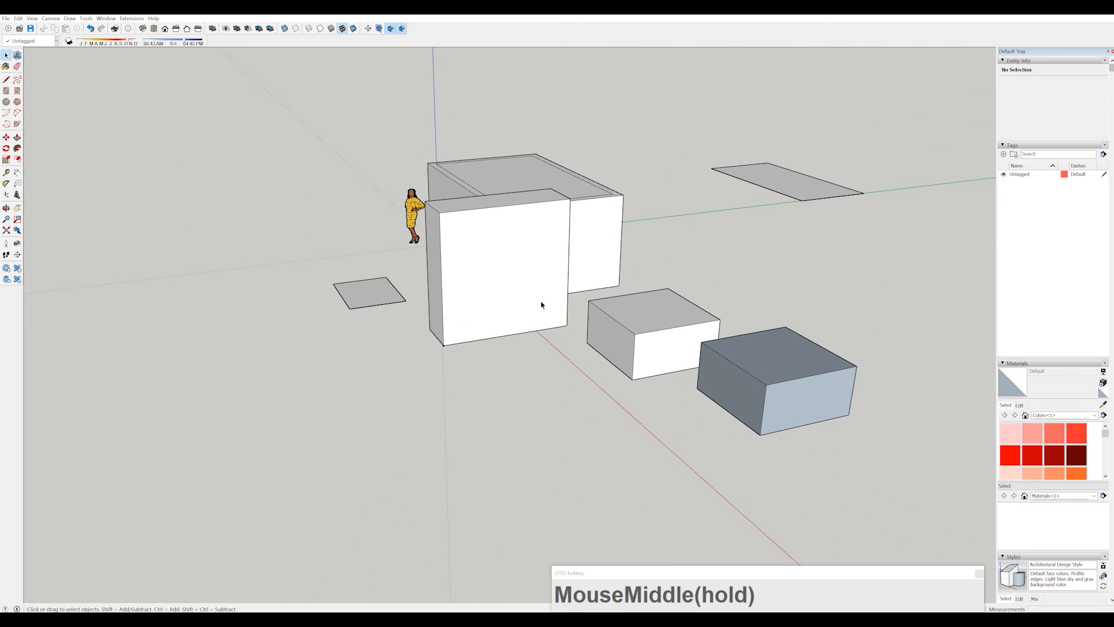
pyautogui.keyDown('shift'); pyautogui.moveTo(479, 329); pyautogui.dragTo(667, 341, button='middle'); pyautogui.keyUp('shift')
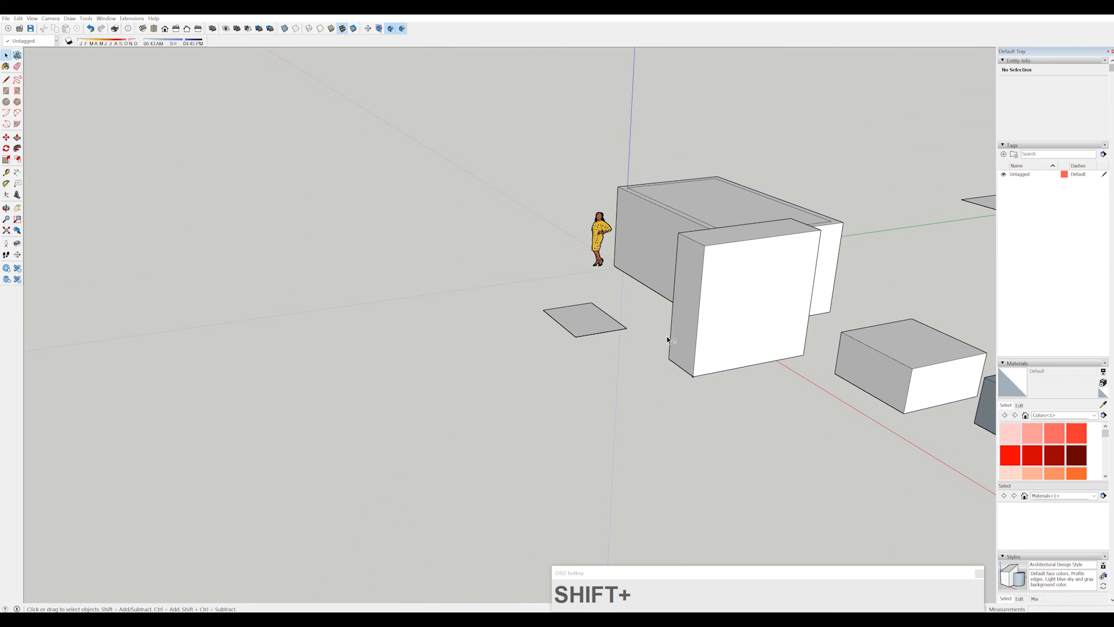
pyautogui.moveTo(542, 319); pyautogui.dragTo(906, 343, button='middle')
pyautogui.keyDown('shift'); pyautogui.moveTo(487, 301); pyautogui.dragTo(495, 340, button='middle'); pyautogui.keyUp('shift')
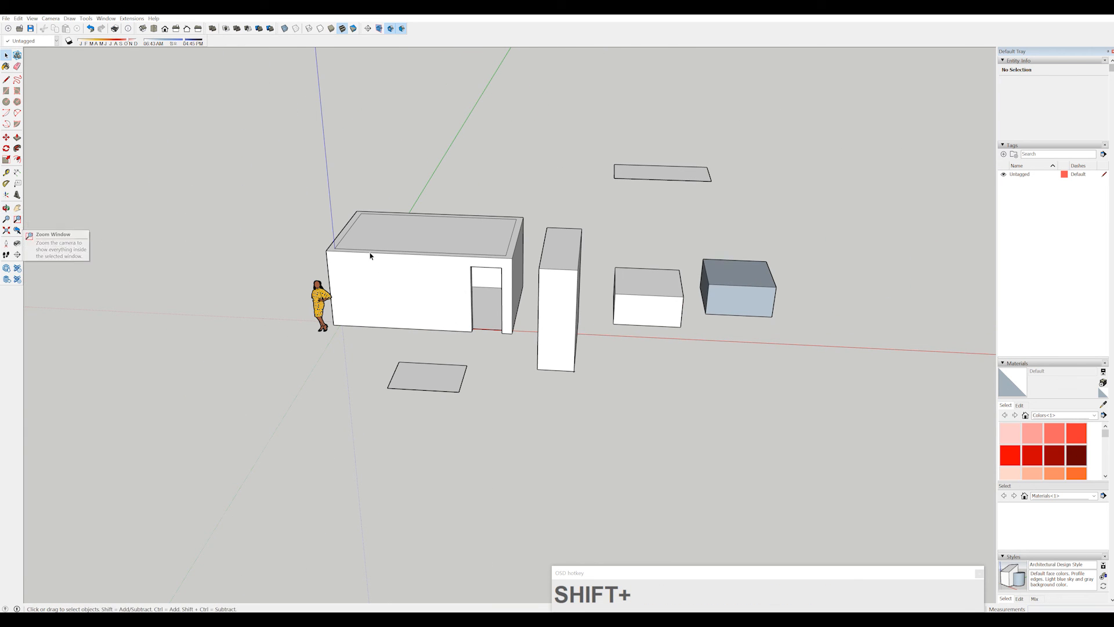
# Fit the whole model with Zoom Extents, and frame the plain white box with Zoom Window.
pyautogui.scroll(3, 440, 285)
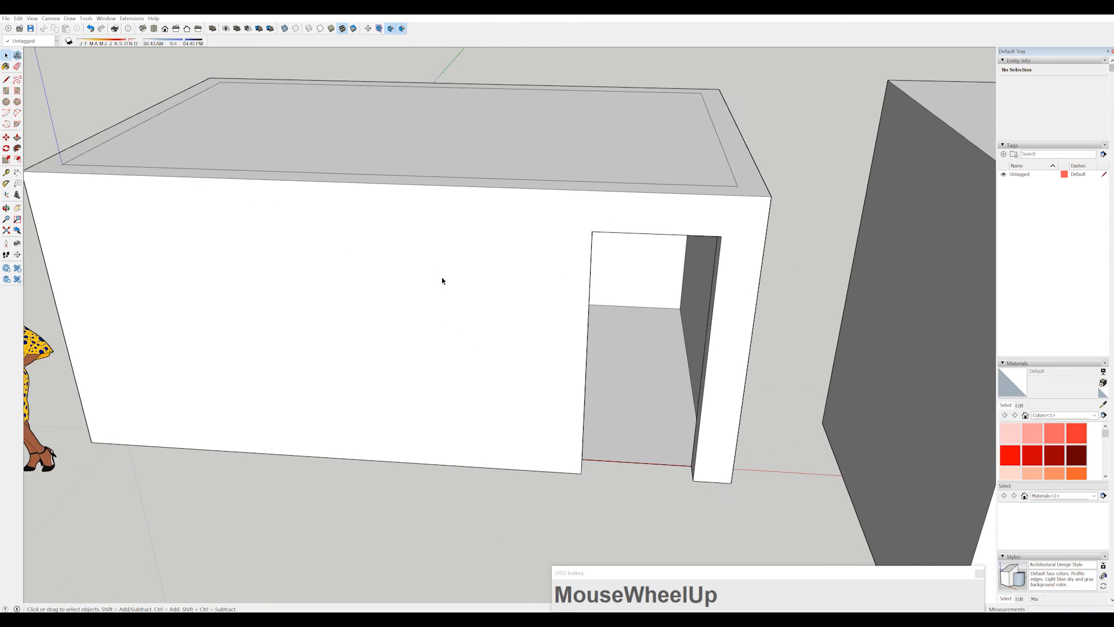
pyautogui.scroll(-3, 442, 280)
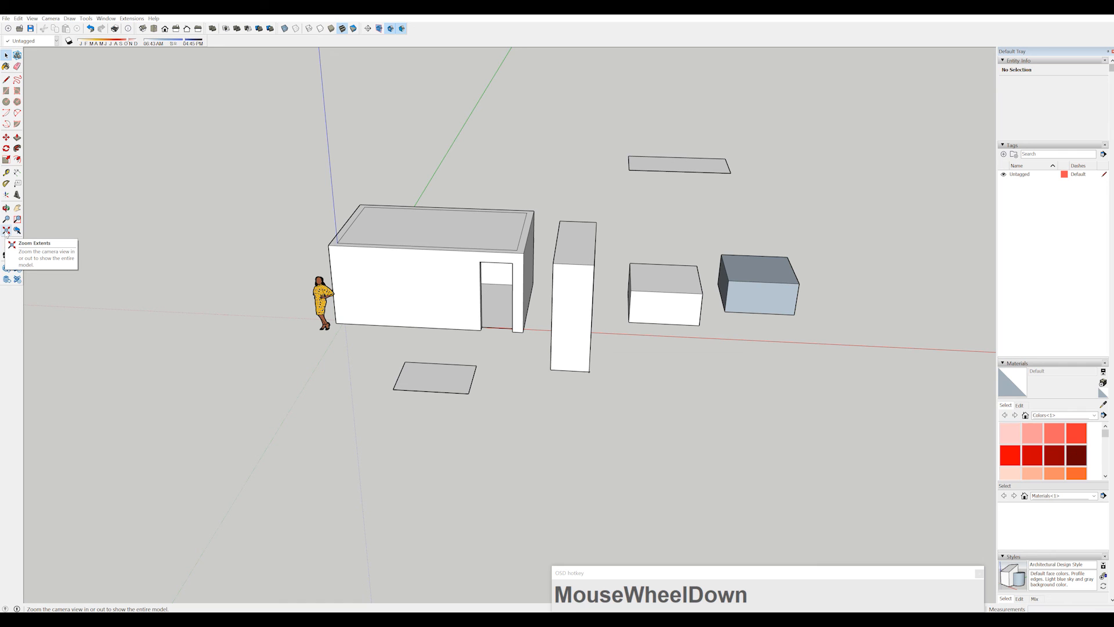
pyautogui.click(6, 231)
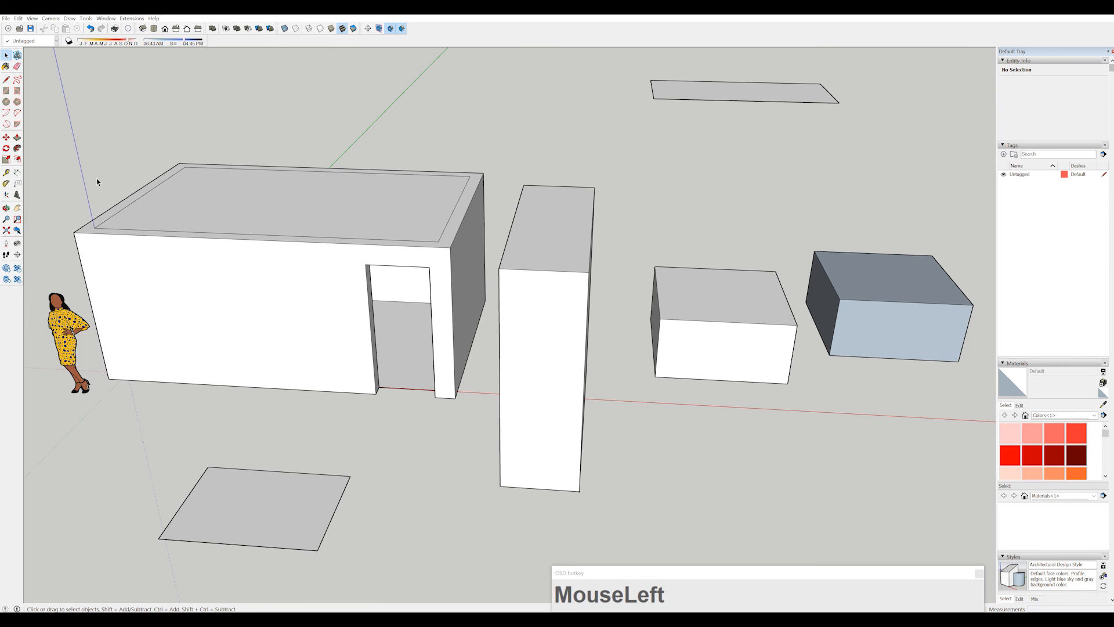
pyautogui.click(18, 219)
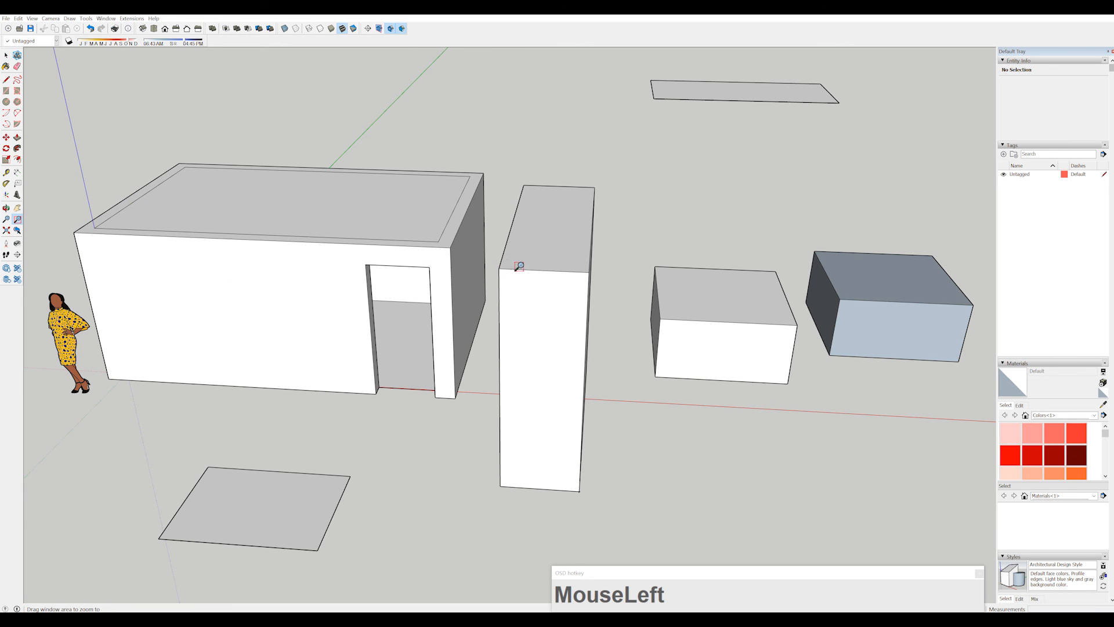
pyautogui.moveTo(639, 249); pyautogui.dragTo(809, 407)
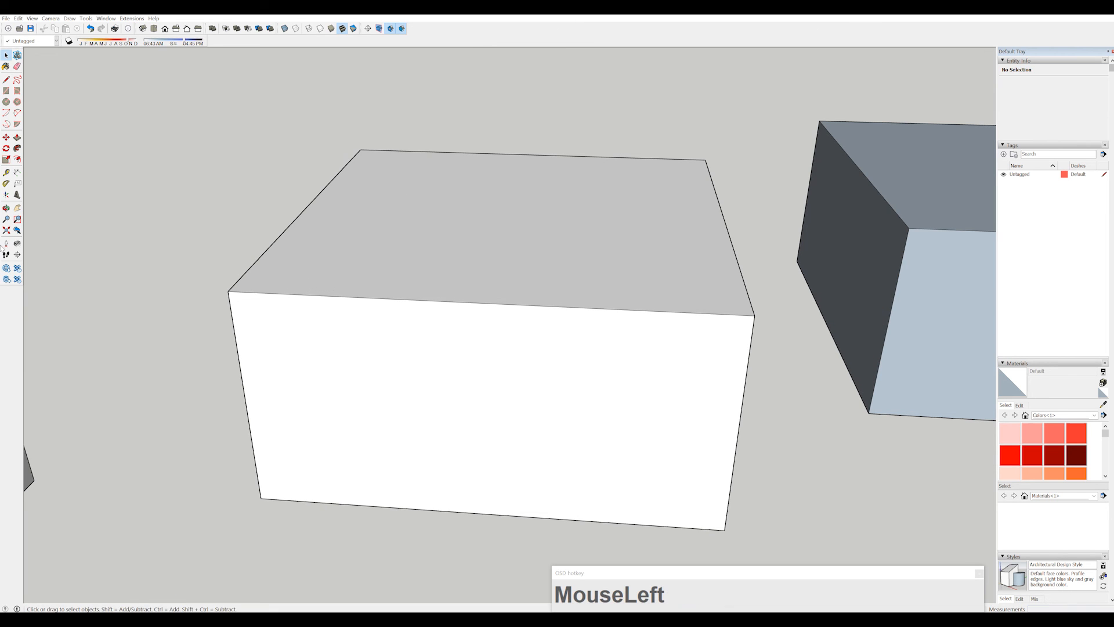
# Zoom out from the white box with the Zoom tool, and fit the whole model with Zoom Extents again.
pyautogui.click(6, 219)
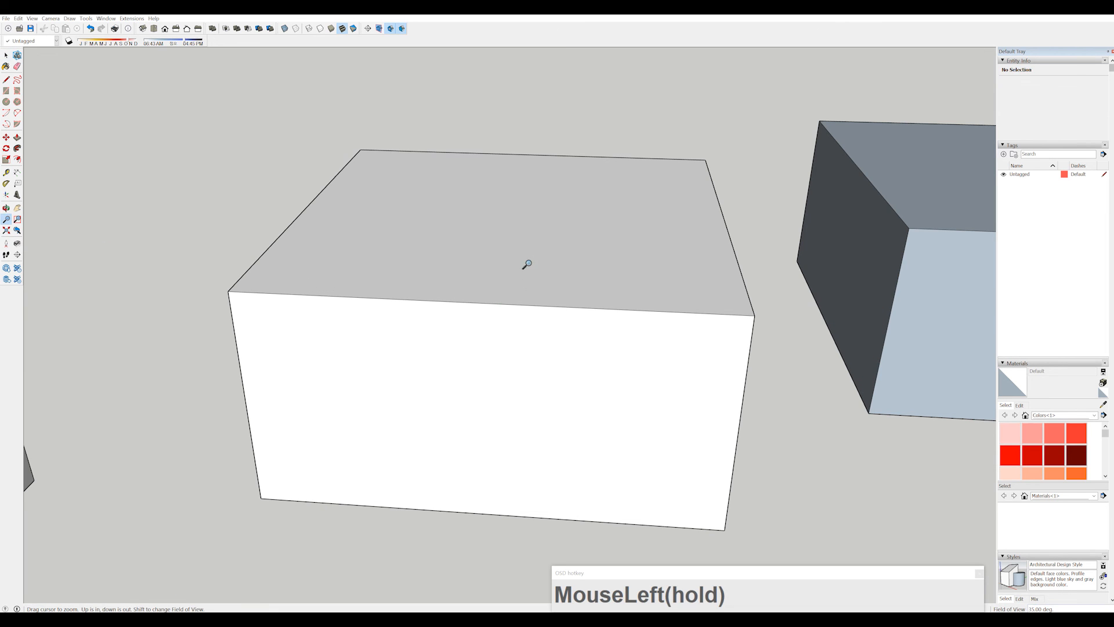
pyautogui.moveTo(524, 206); pyautogui.dragTo(480, 551)
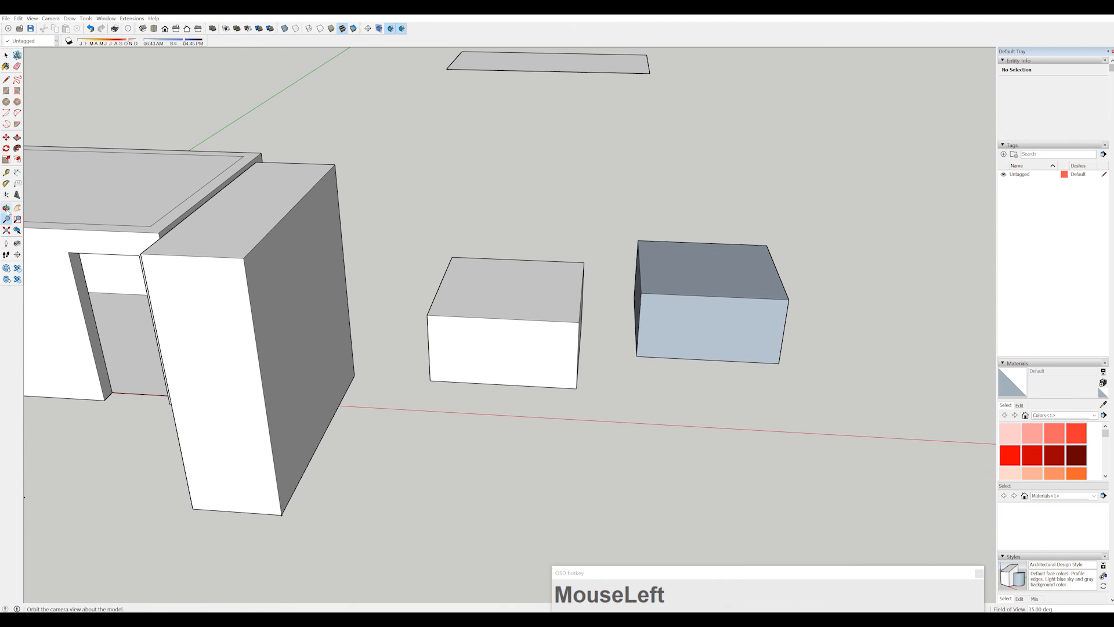
pyautogui.scroll(-3, 418, 378)
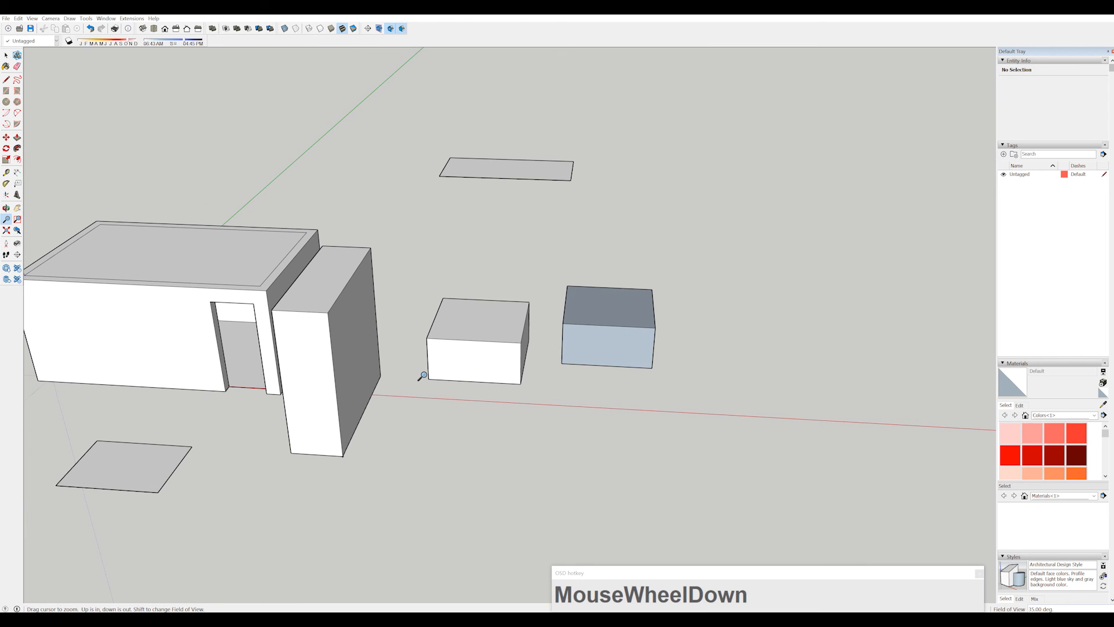
pyautogui.click(6, 55)
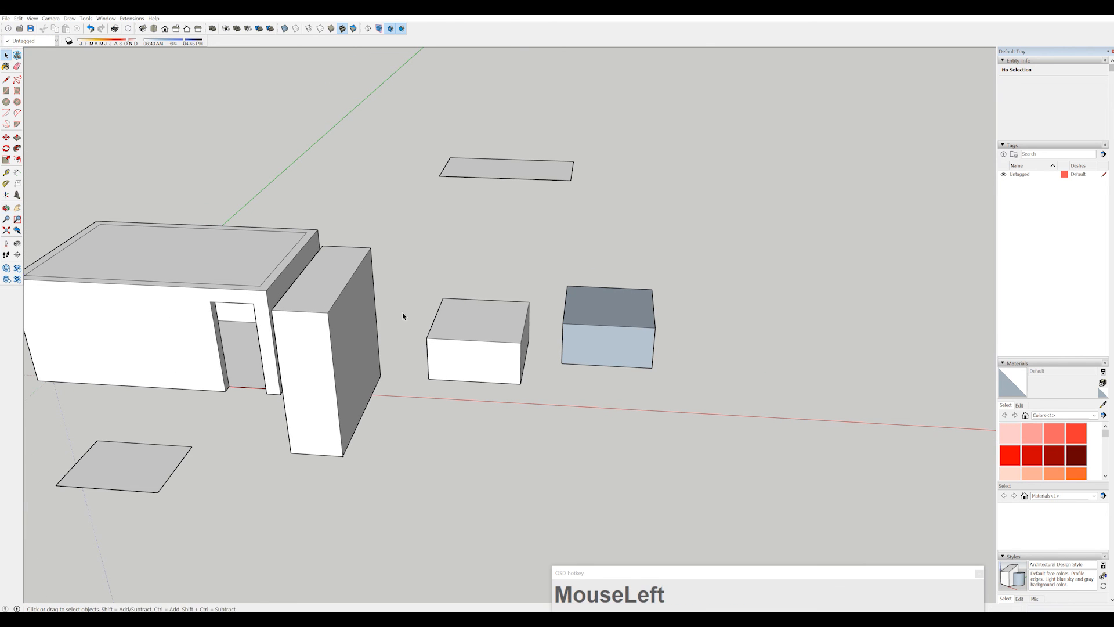
pyautogui.click(6, 230)
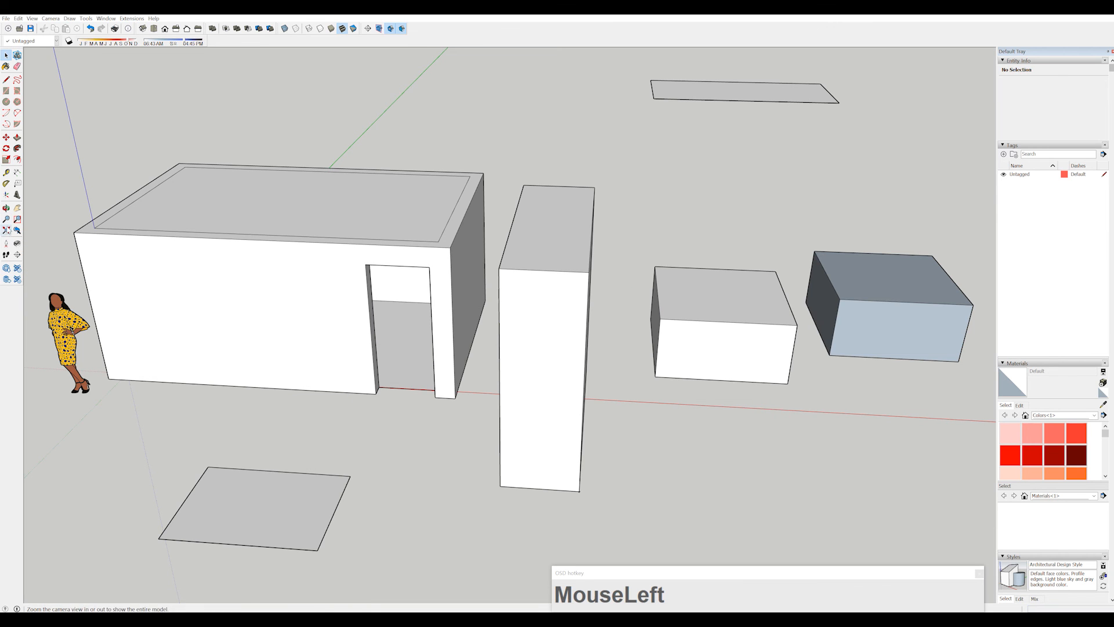
pyautogui.click(7, 220)
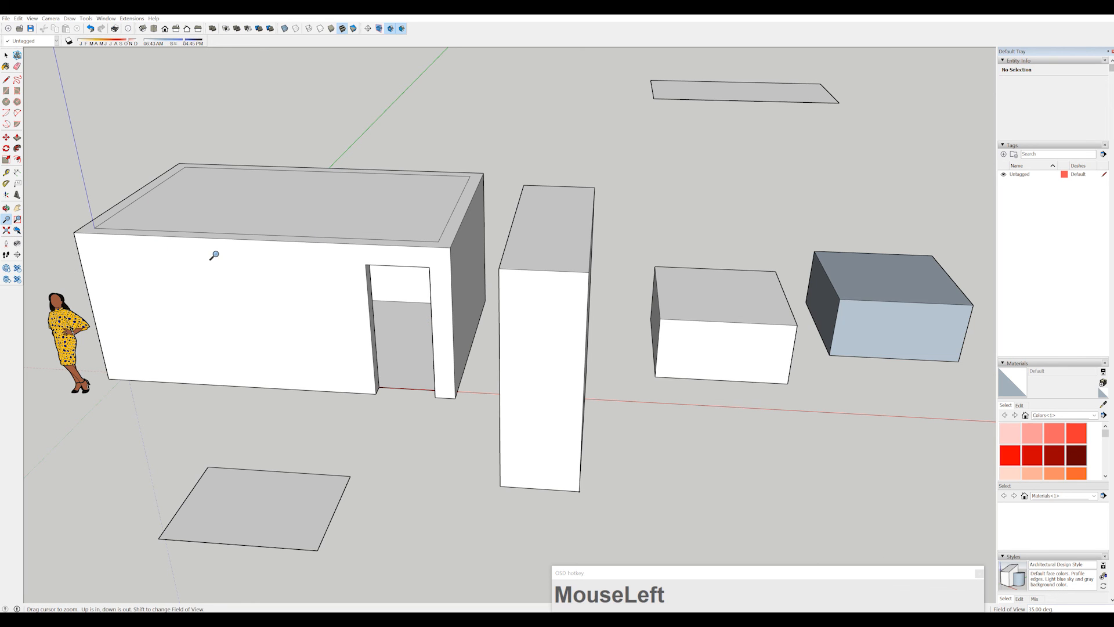
pyautogui.press('Escape')
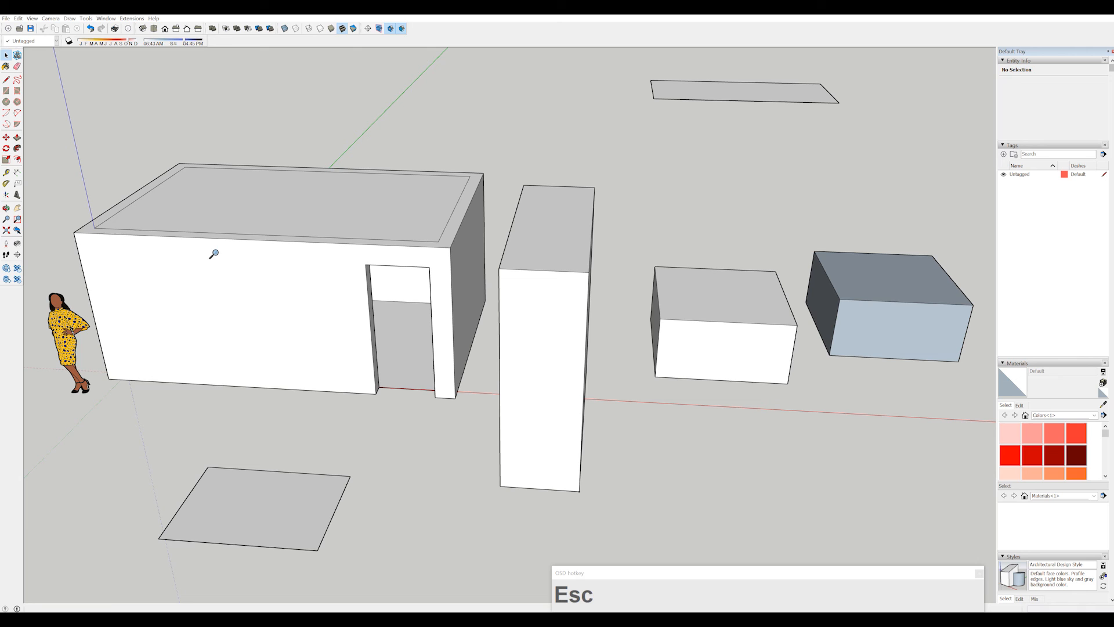
pyautogui.click(5, 55)
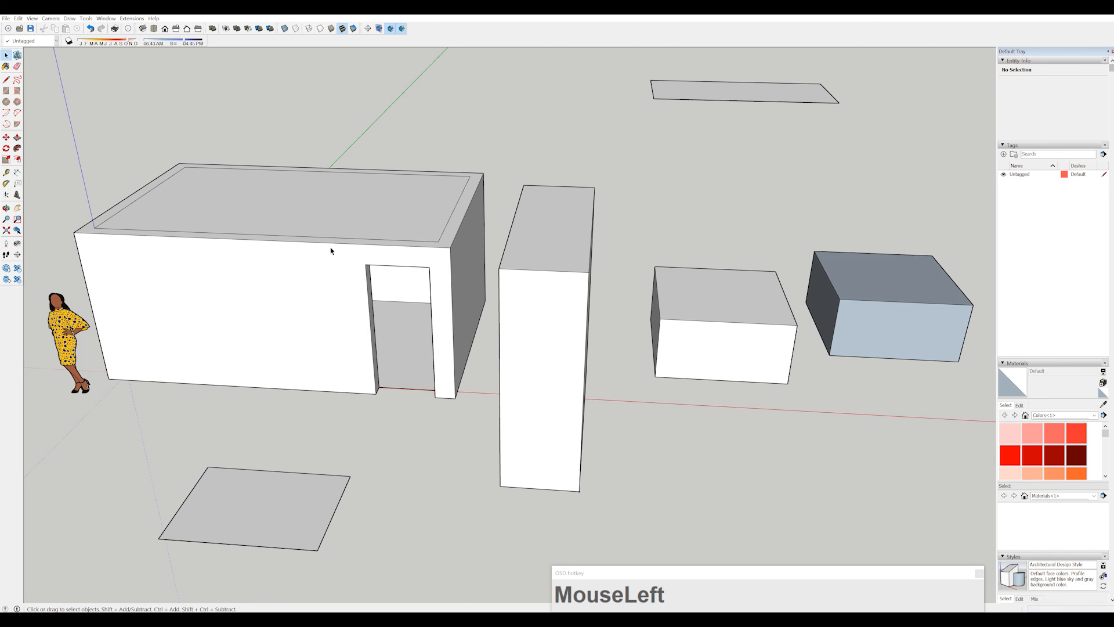
pyautogui.moveTo(370, 311); pyautogui.dragTo(410, 229, button='middle')
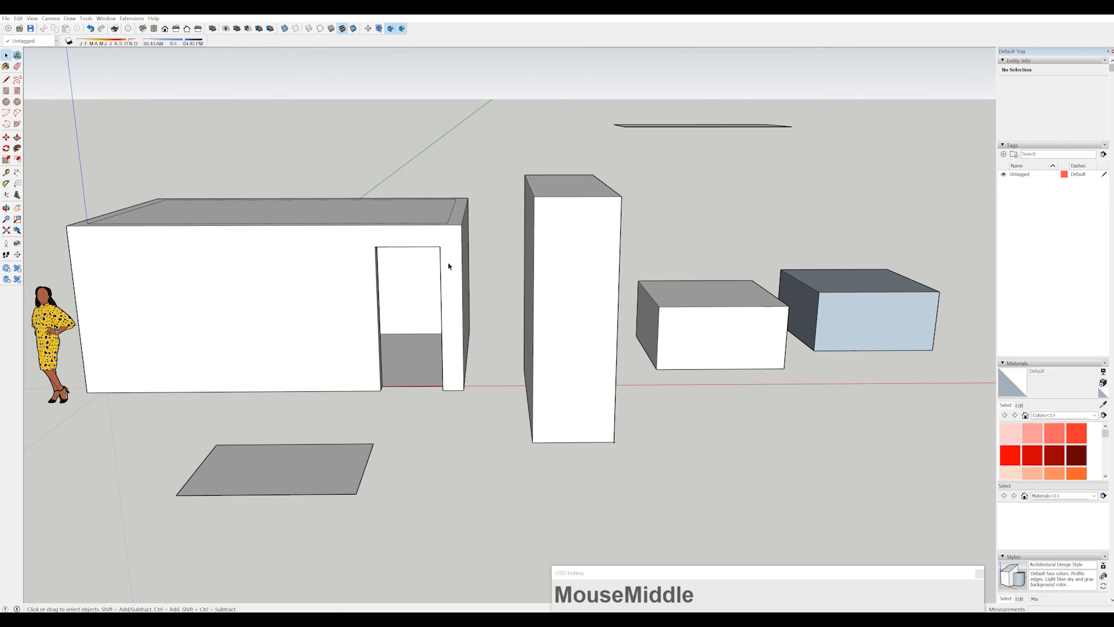
pyautogui.moveTo(449, 266); pyautogui.dragTo(642, 331, button='middle')
pyautogui.scroll(-2, 661, 353)
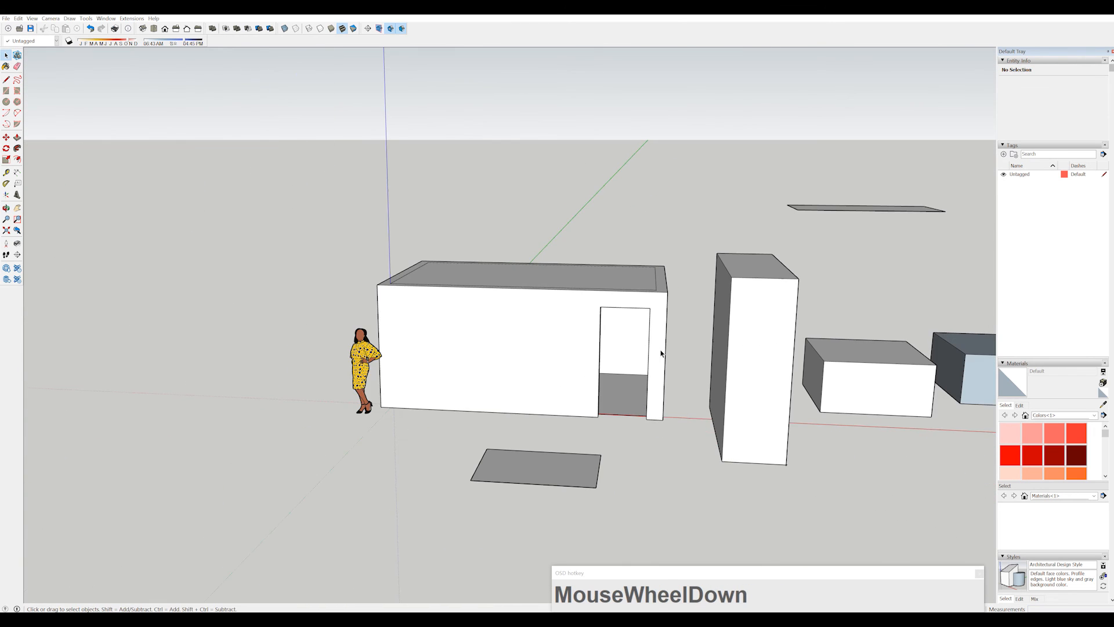
pyautogui.scroll(-2, 750, 381)
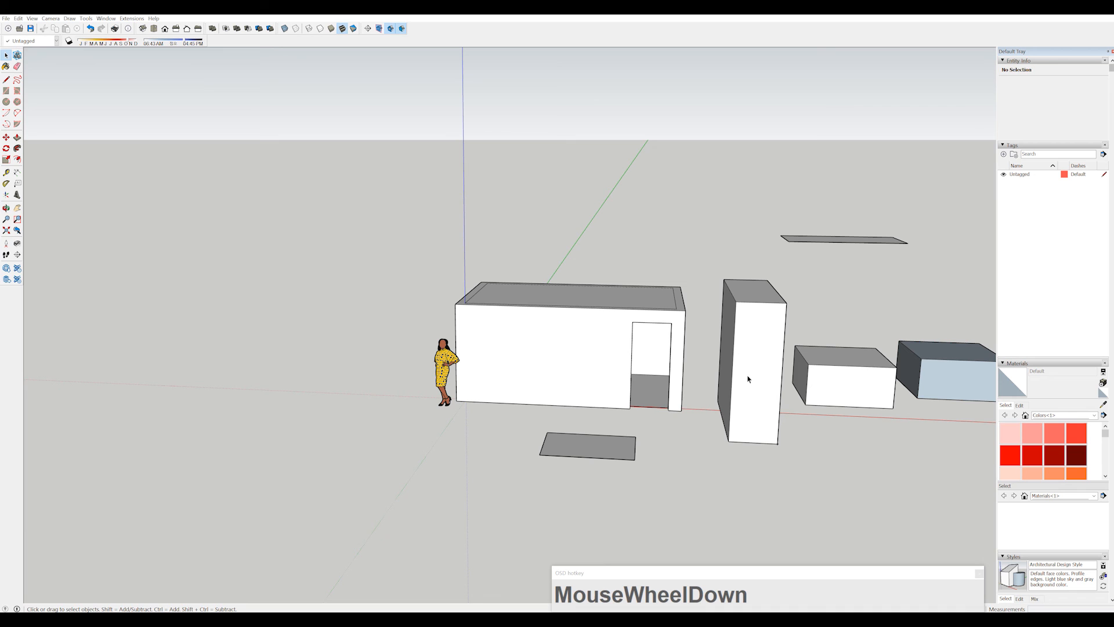